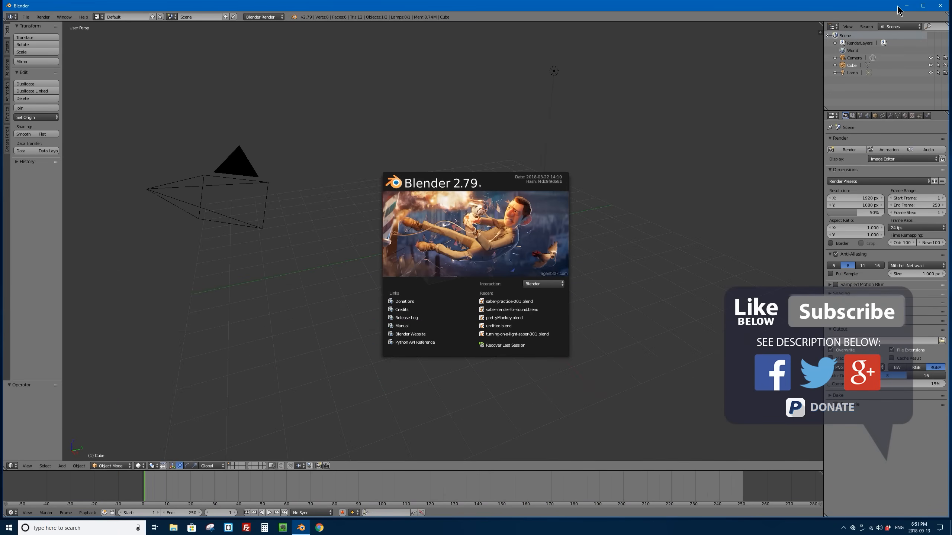
Step: Watch the IMG_2422.MOV footage from the desktop in the video player, close it, and return to Blender
click(904, 5)
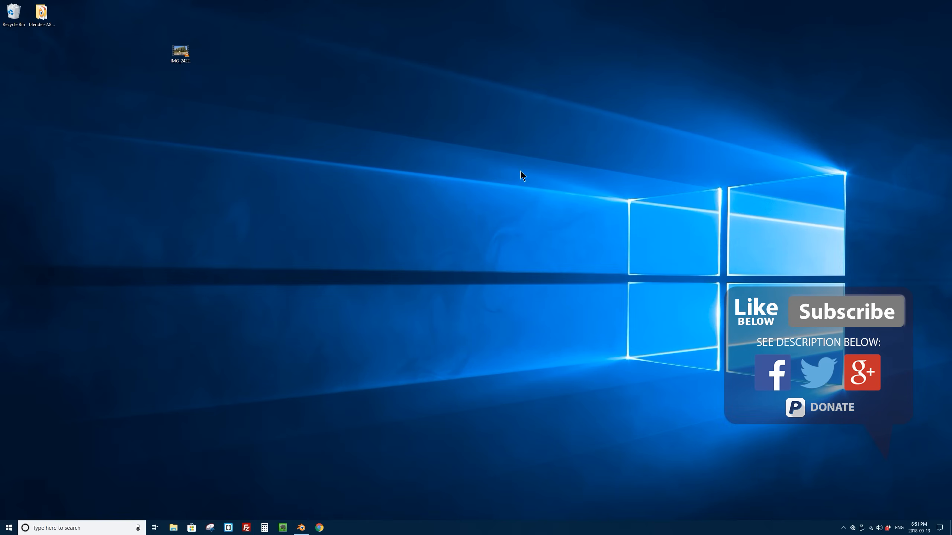
double_click(181, 51)
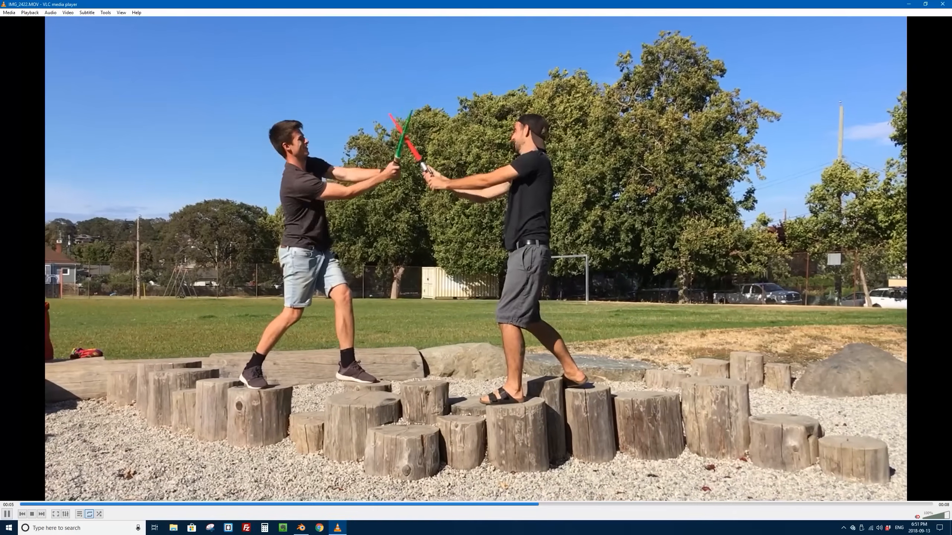
click(941, 5)
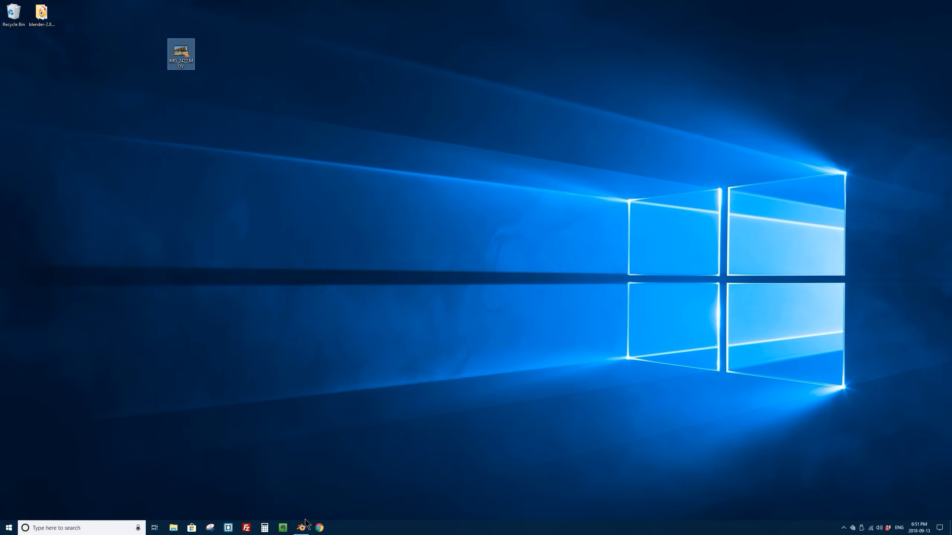
mouse_move(303, 528)
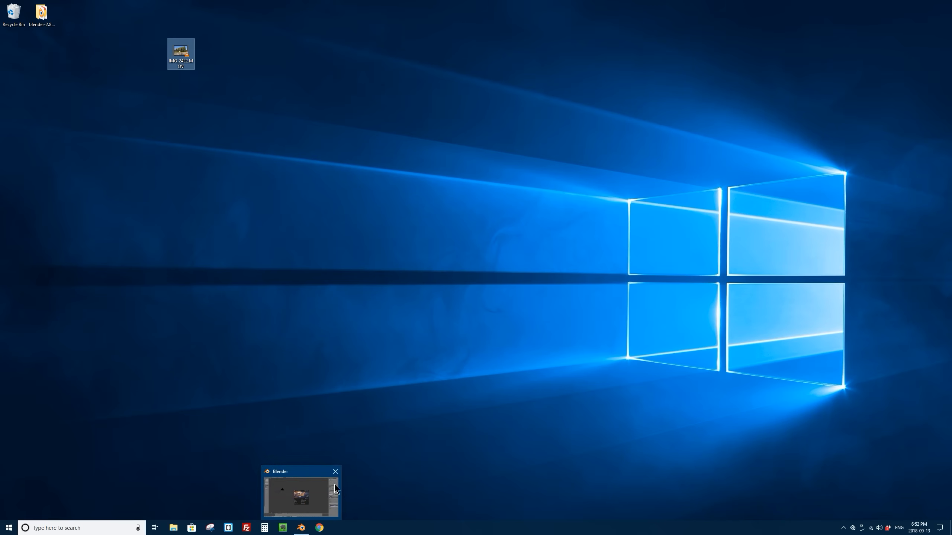
click(309, 498)
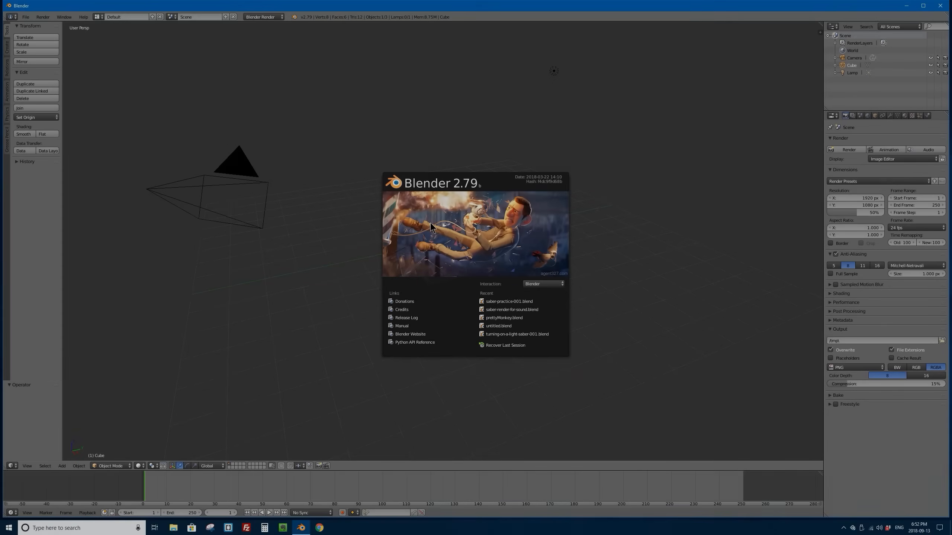
Step: Turn the 3D viewport into a Video Sequence Editor showing both preview and sequencer, and enlarge the preview area
click(490, 220)
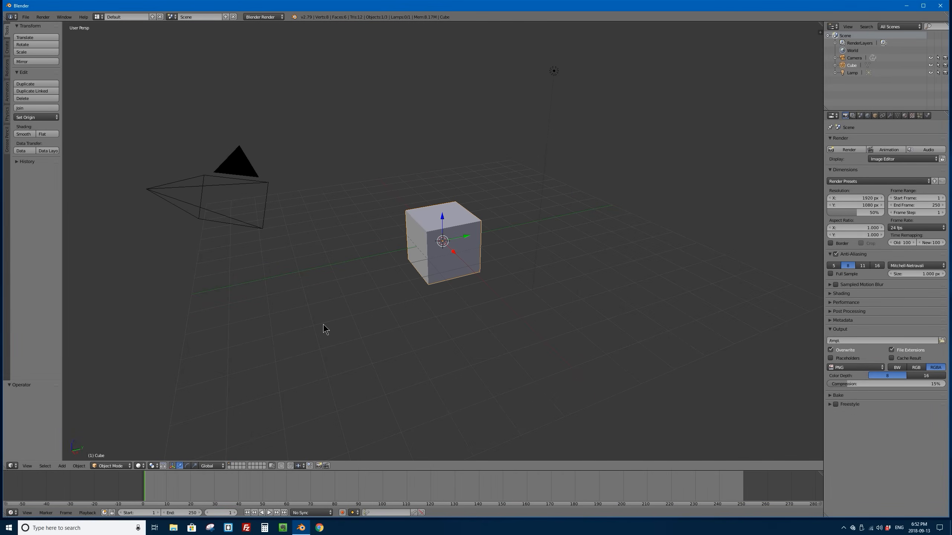
click(12, 466)
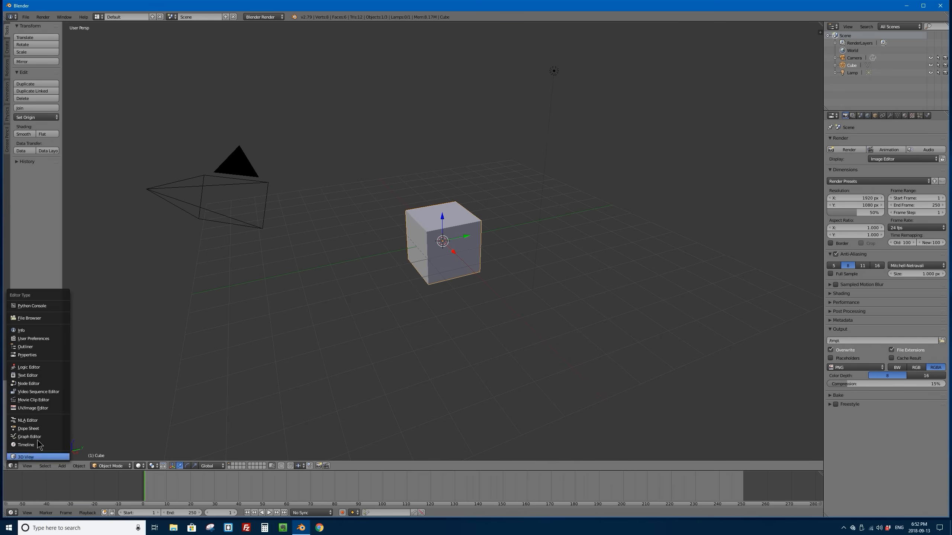
click(38, 391)
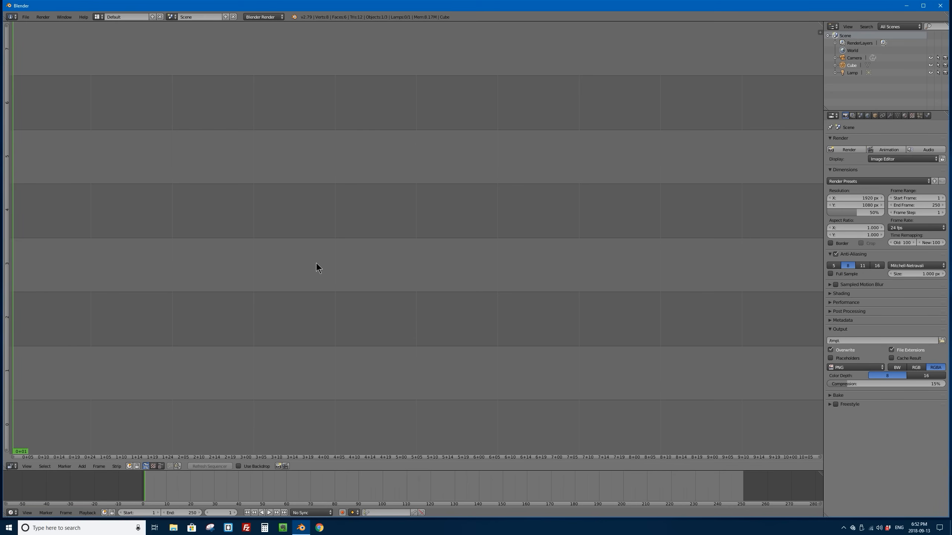
click(161, 465)
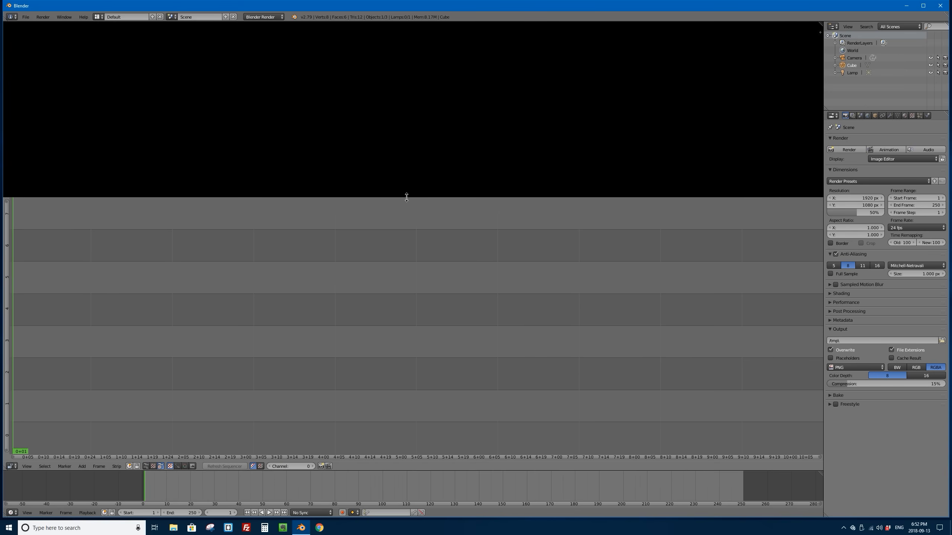
drag(407, 197, 395, 266)
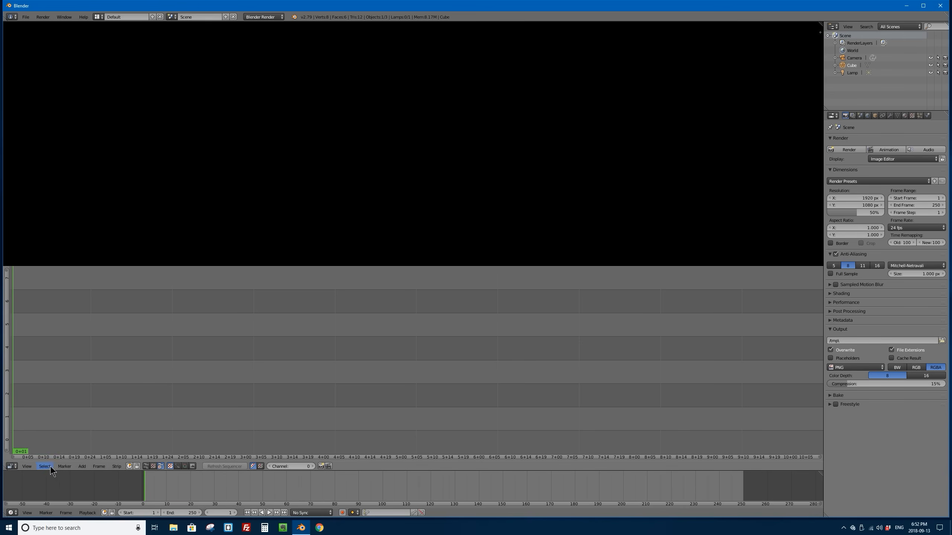
Step: Add IMG_2422.MOV from the Desktop folder to the sequencer as a movie strip starting at frame 1
click(82, 466)
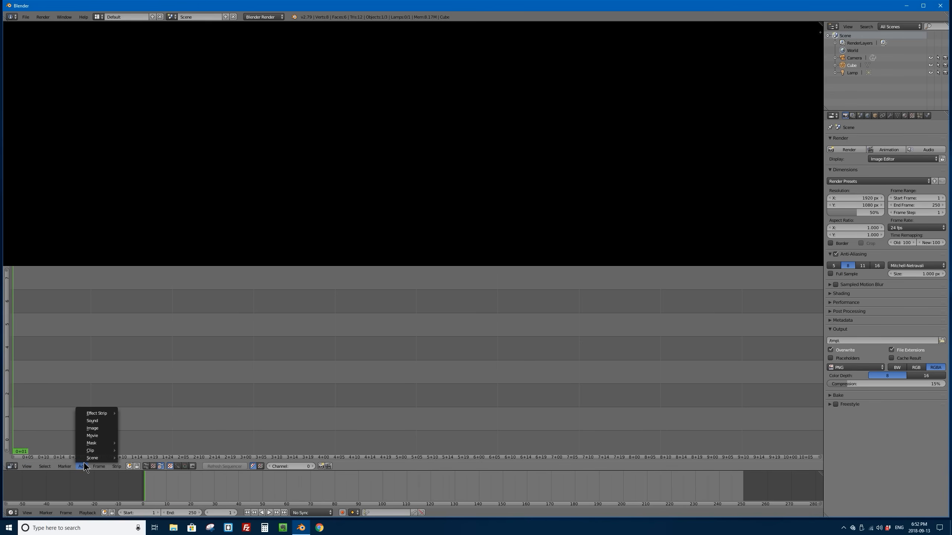
click(98, 435)
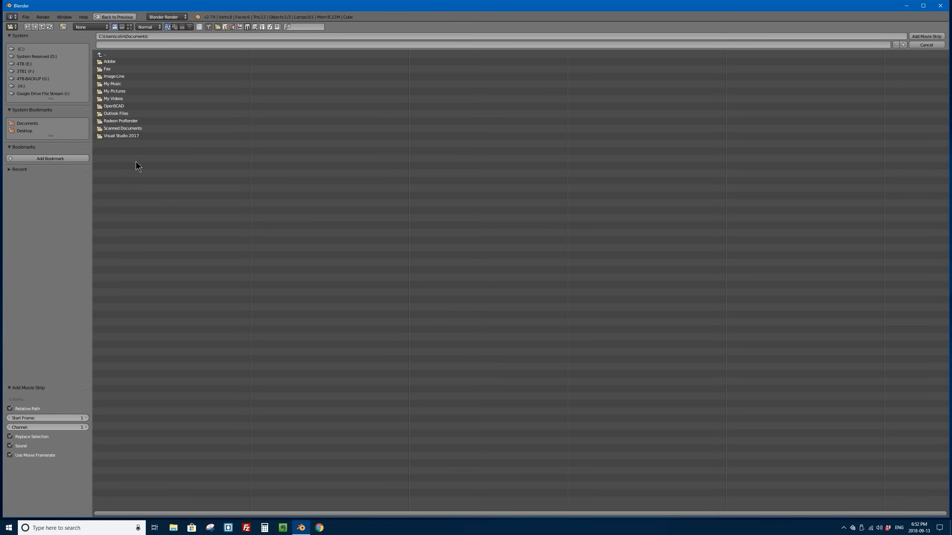
click(23, 131)
click(110, 69)
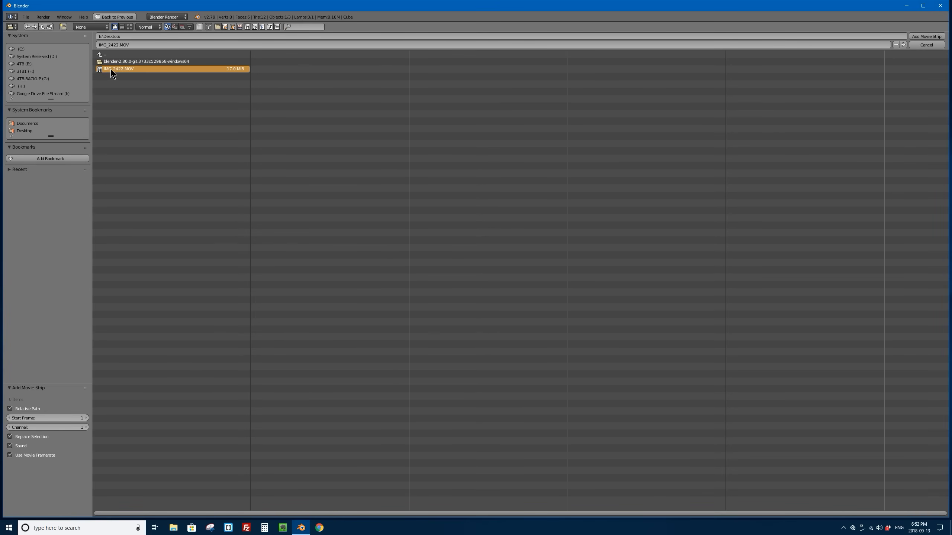
click(926, 36)
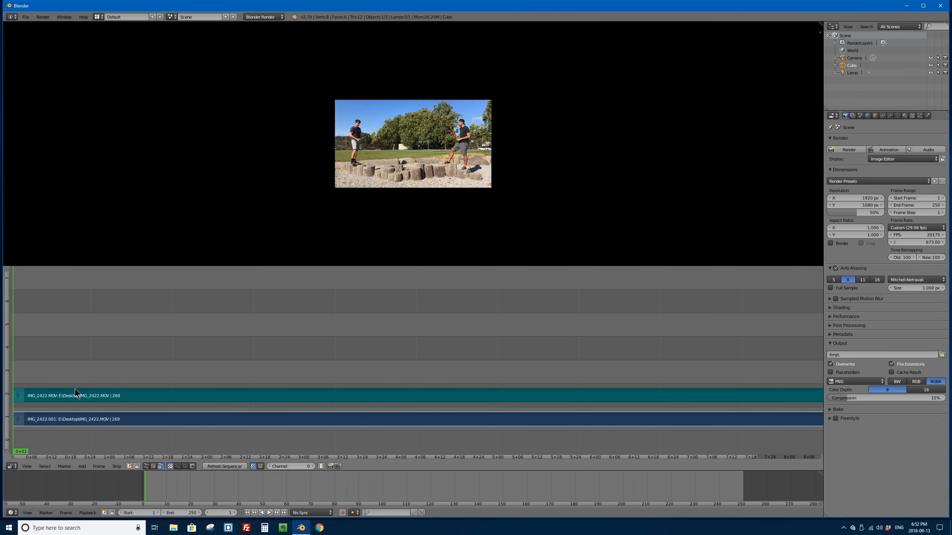
Step: Delete the sound strip of IMG_2422.MOV from the sequencer, keeping only the movie strip
scroll(383, 330, down, 3)
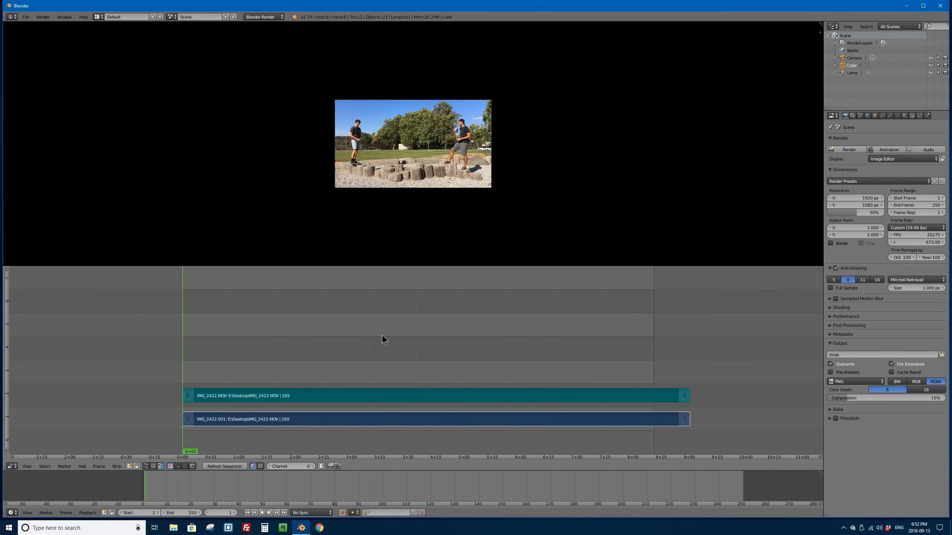
scroll(382, 337, up, 2)
scroll(384, 340, down, 1)
scroll(385, 343, down, 2)
scroll(375, 333, down, 1)
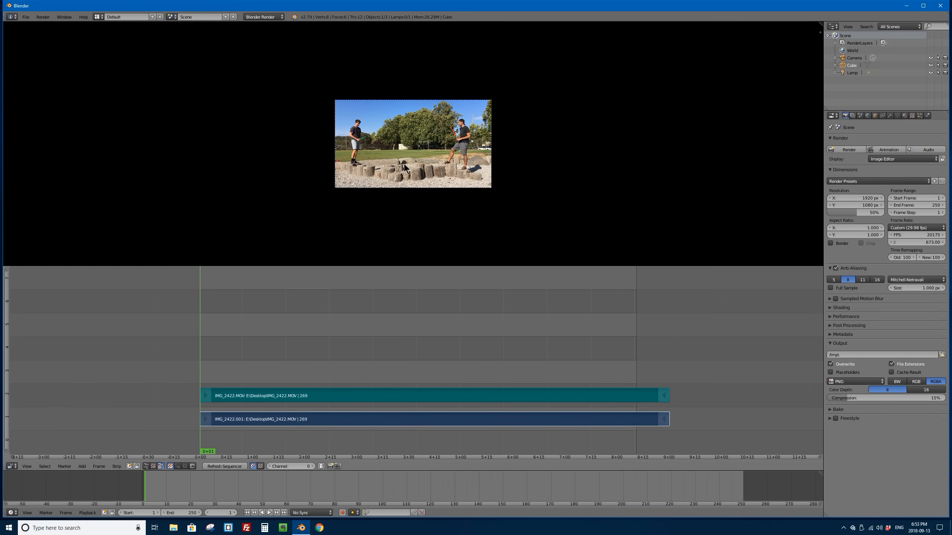
scroll(430, 154, up, 4)
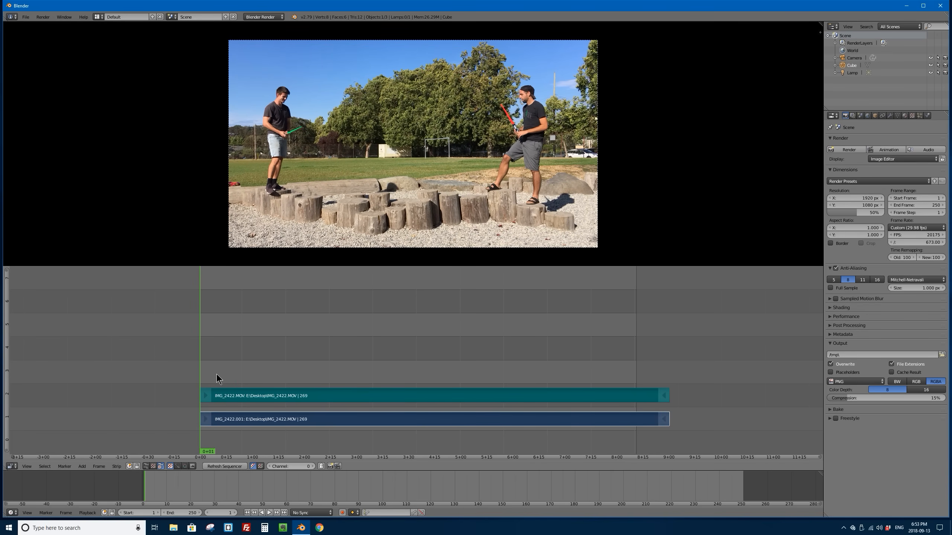
right_click(380, 398)
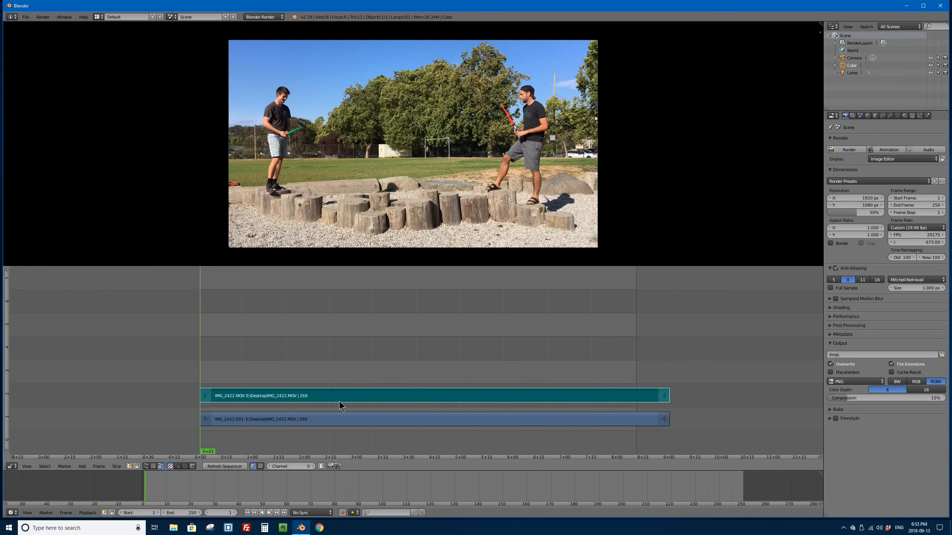
key(x)
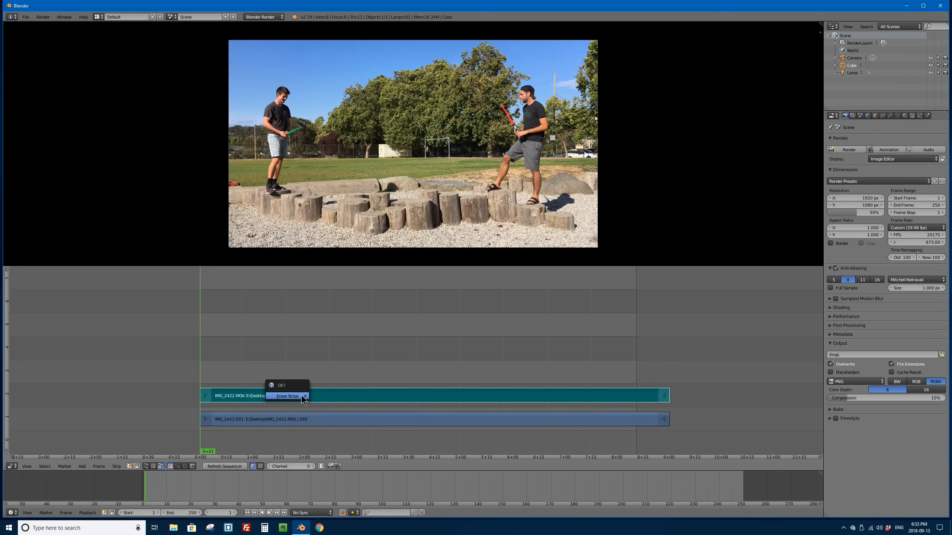
click(291, 396)
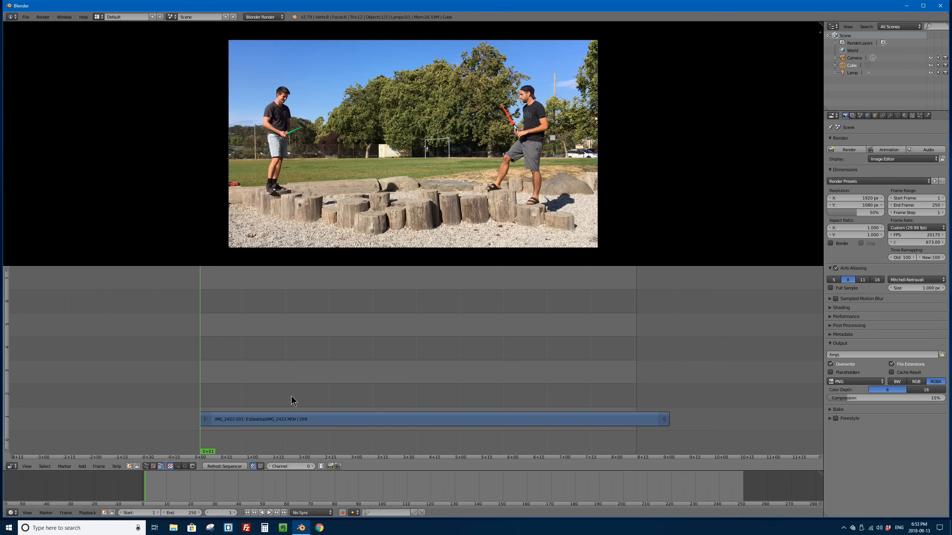
Step: Play and scrub through the start of the footage, and stop the playhead at frame 30
key(alt+a)
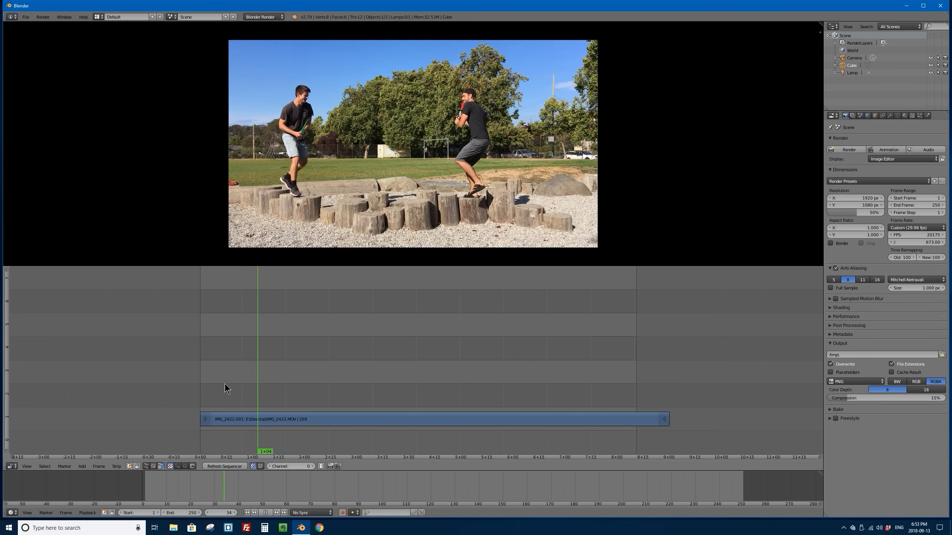
key(alt+a)
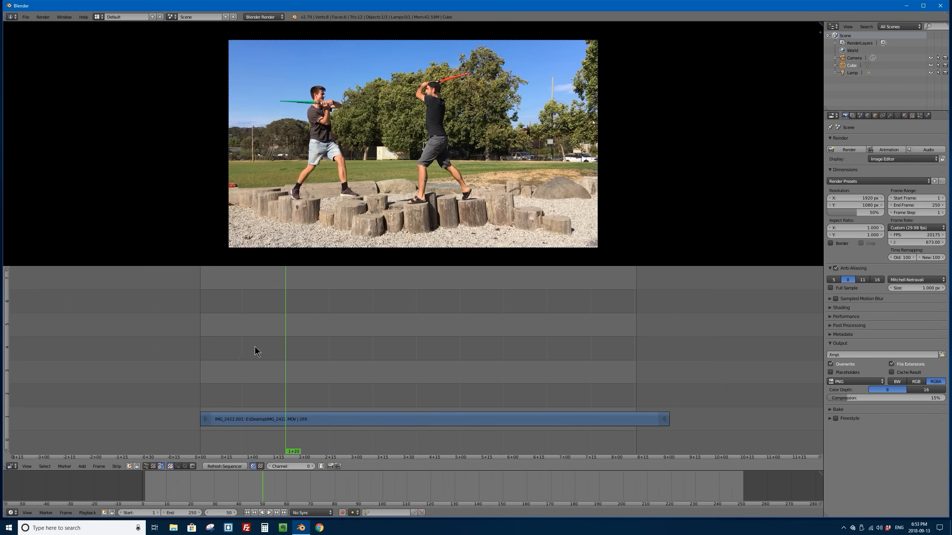
key(shift+alt+a)
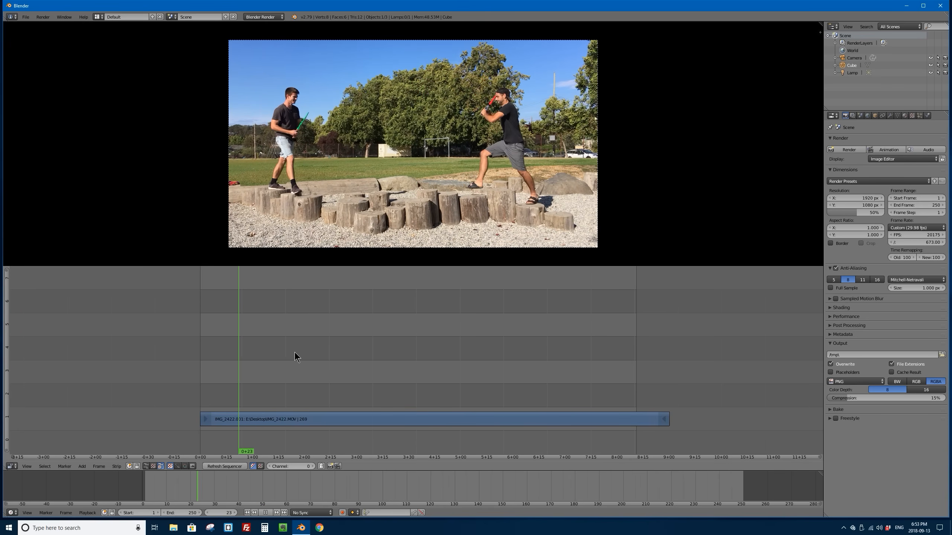
drag(294, 357, 228, 363)
key(alt+a)
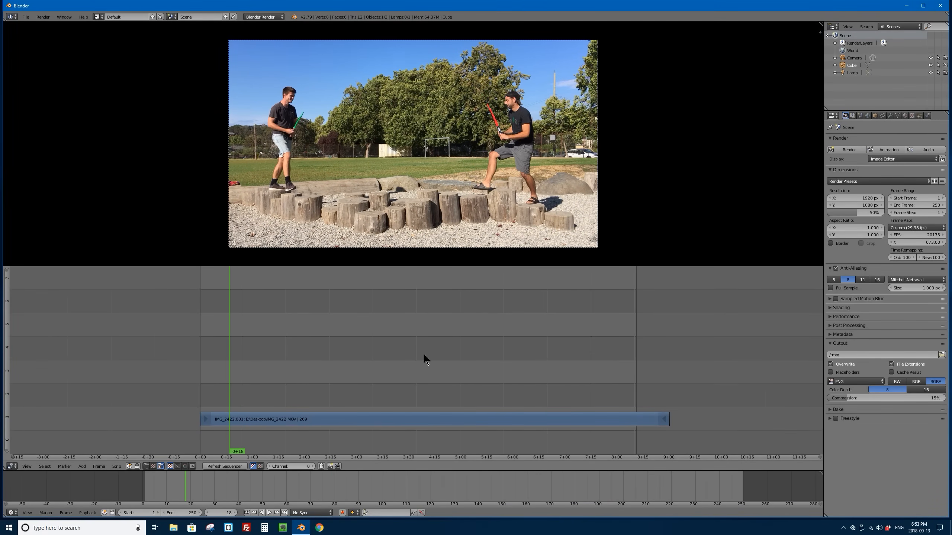
click(224, 400)
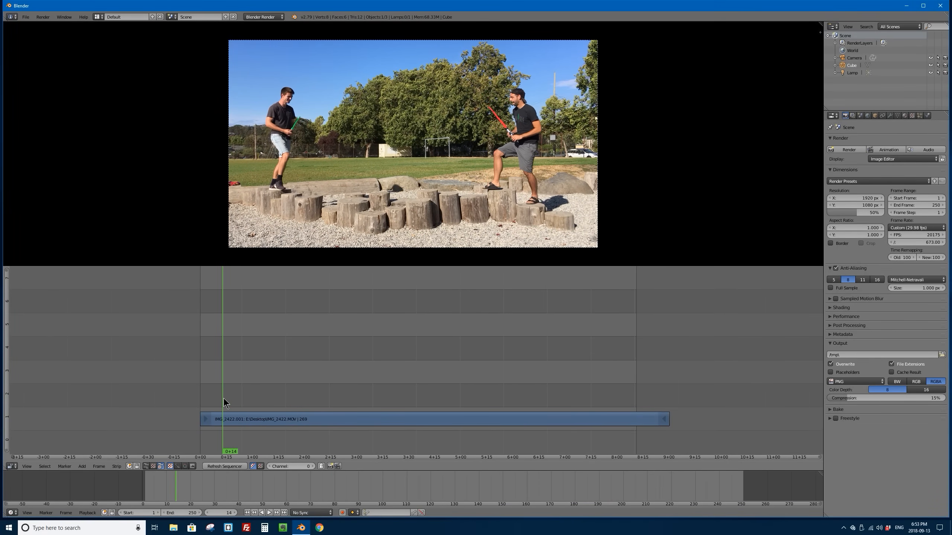
key(alt+a)
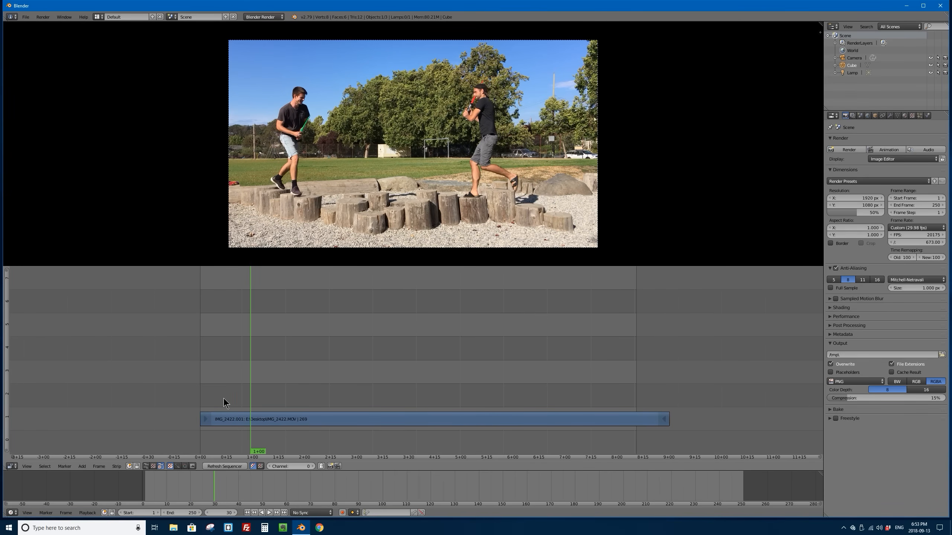
key(Left)
Step: Try trimming the movie strip's beginning to frame 30 with its start handle, and undo the trim
right_click(206, 418)
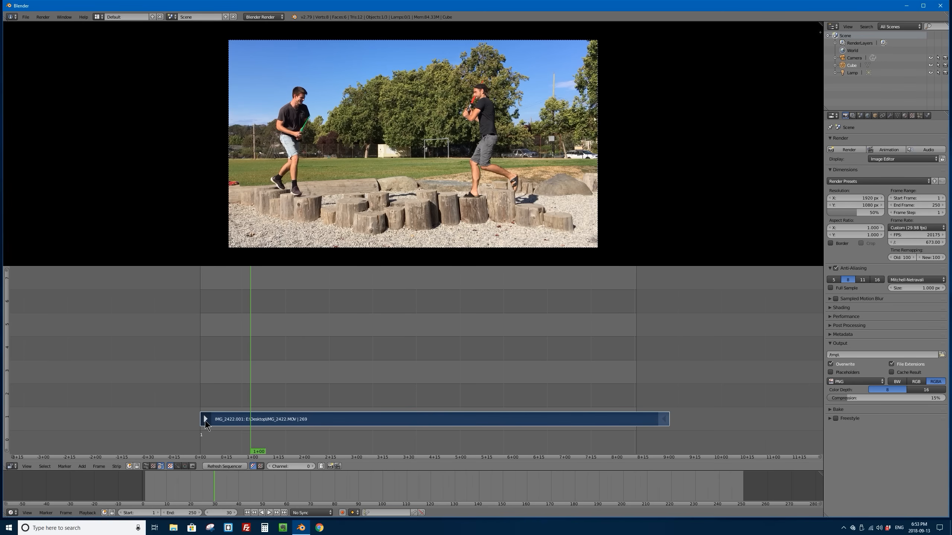
key(g)
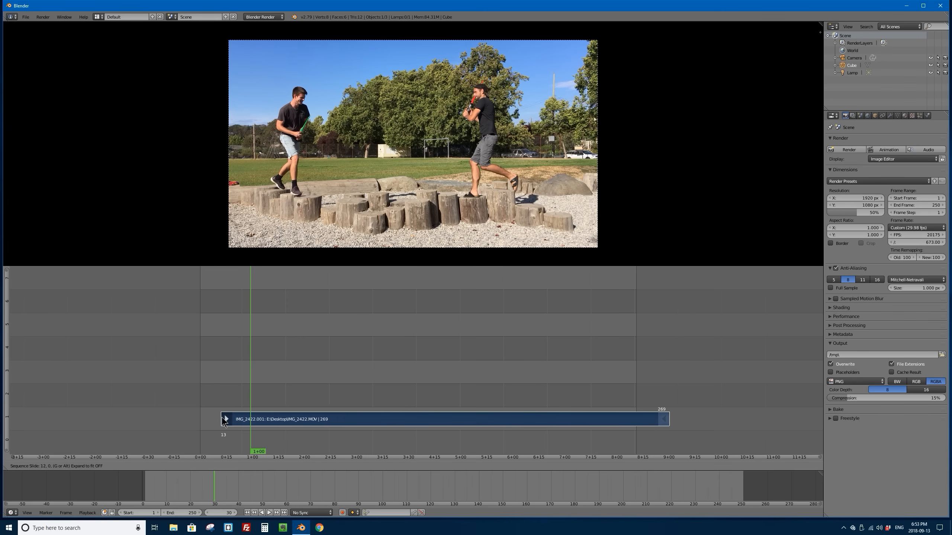
right_click(238, 419)
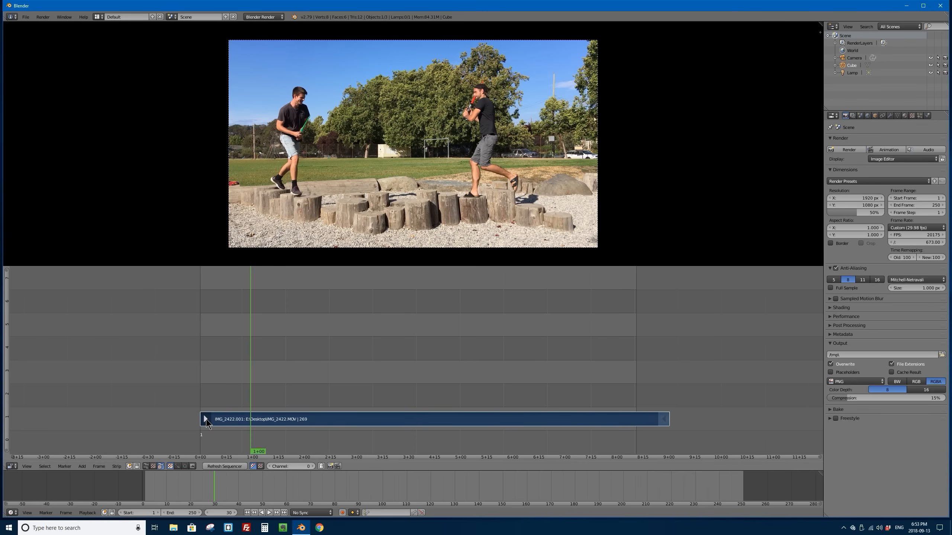
key(g)
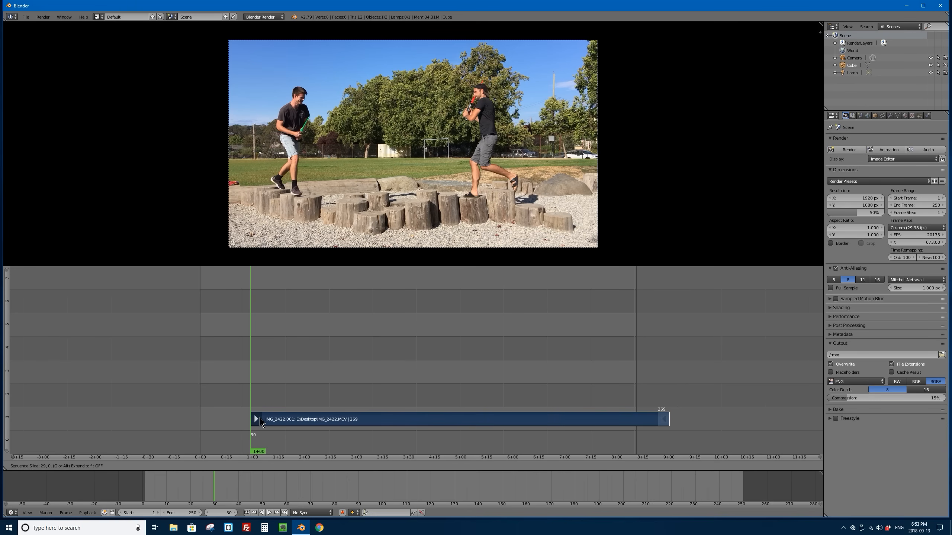
click(260, 418)
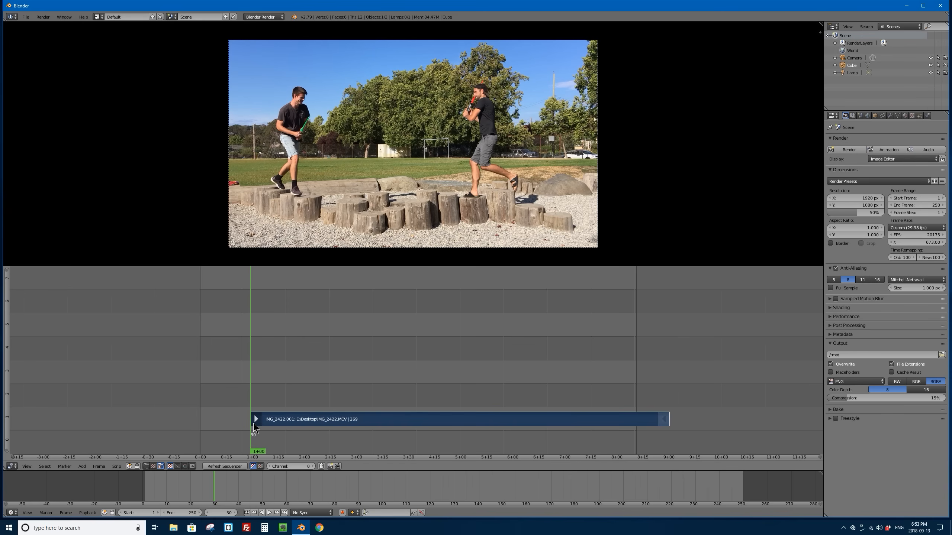
key(ctrl+z)
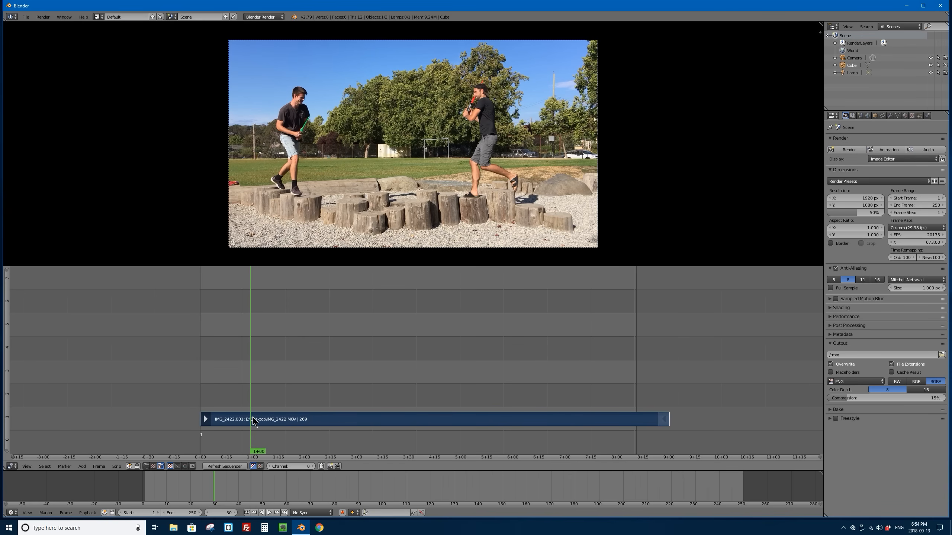
Step: Cut the movie strip at frame 30 and delete the piece before the cut
right_click(256, 417)
key(k)
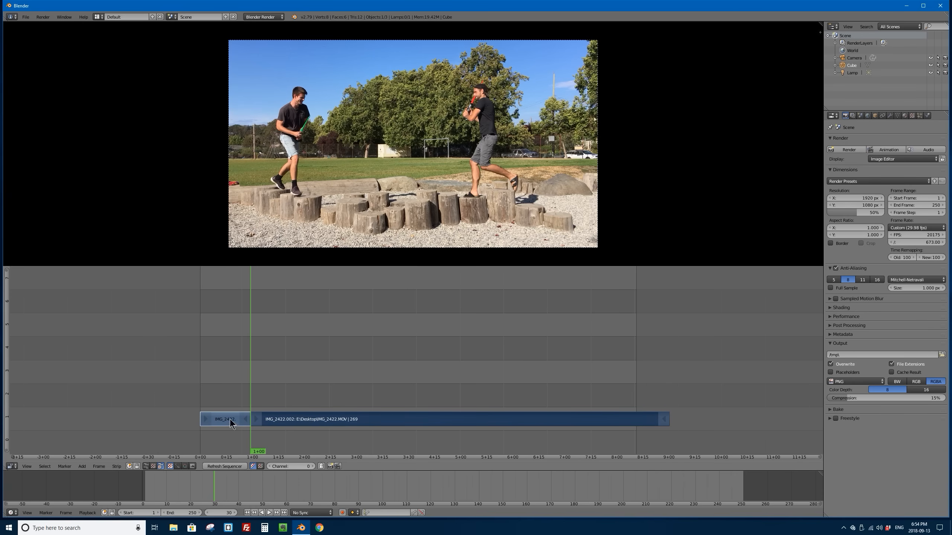
right_click(229, 419)
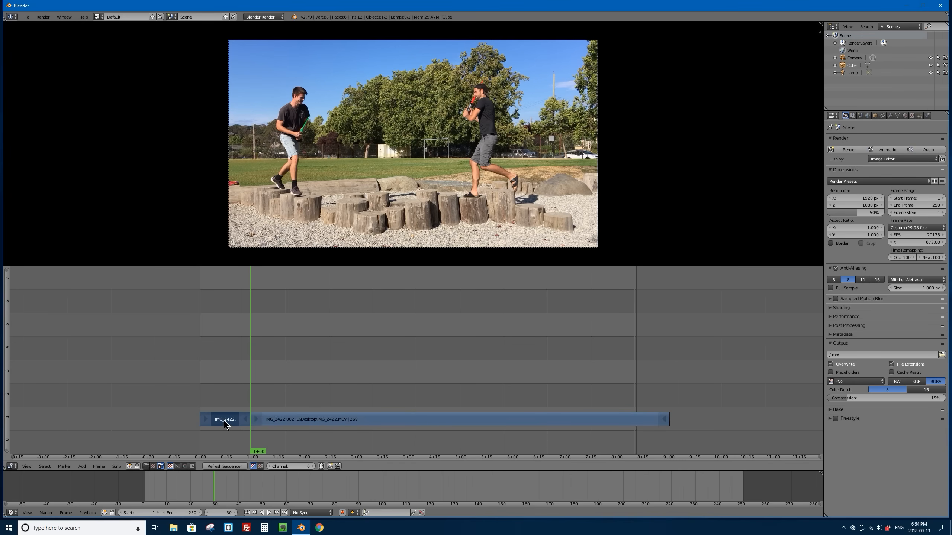
key(x)
click(221, 419)
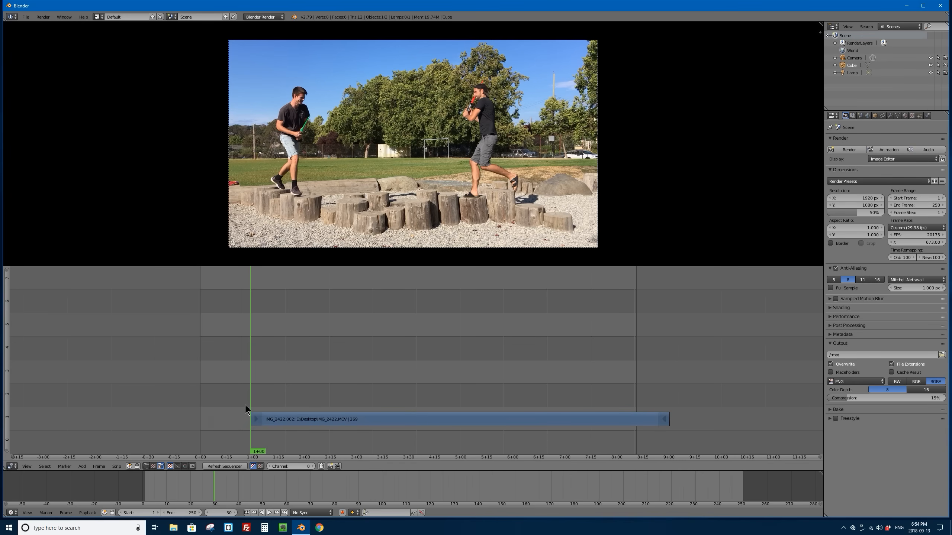
Step: Move the trimmed movie strip earlier in the sequencer so that it starts at frame 1
right_click(284, 423)
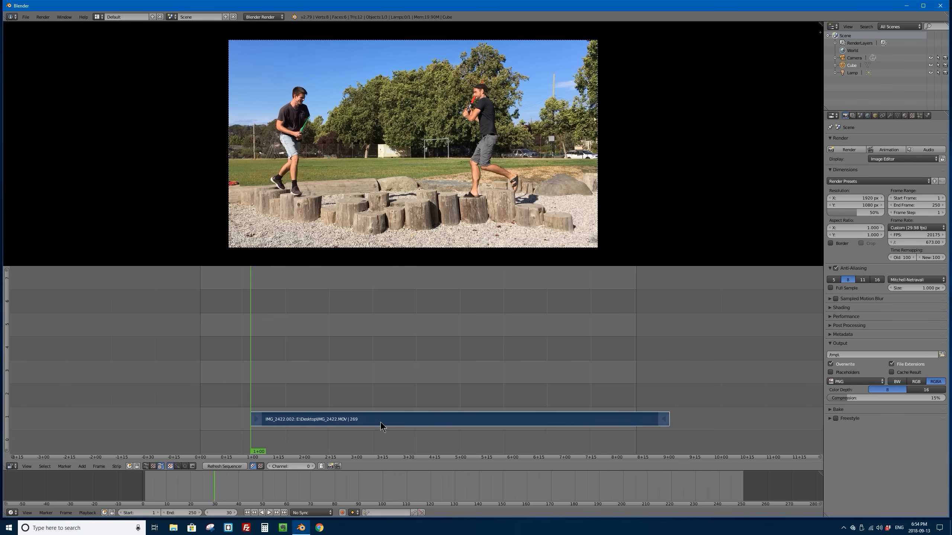
key(g)
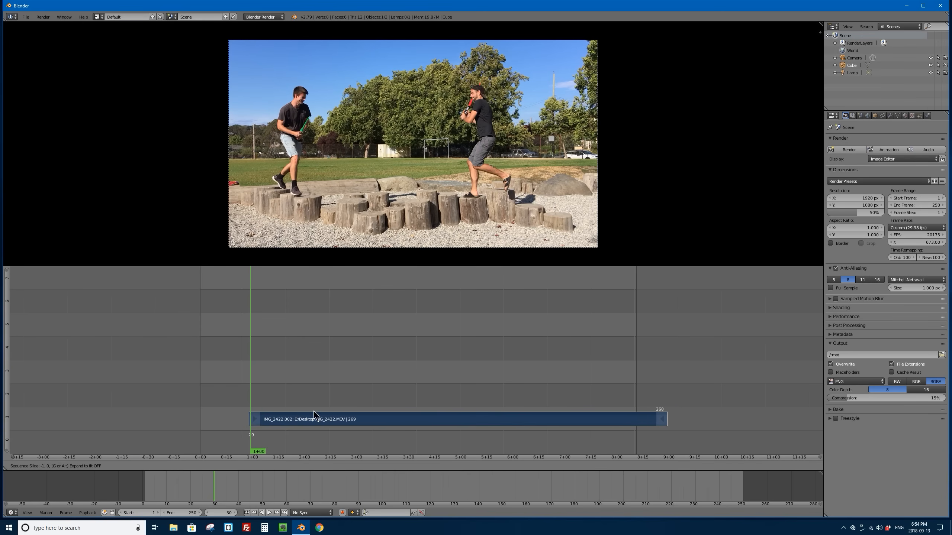
click(281, 416)
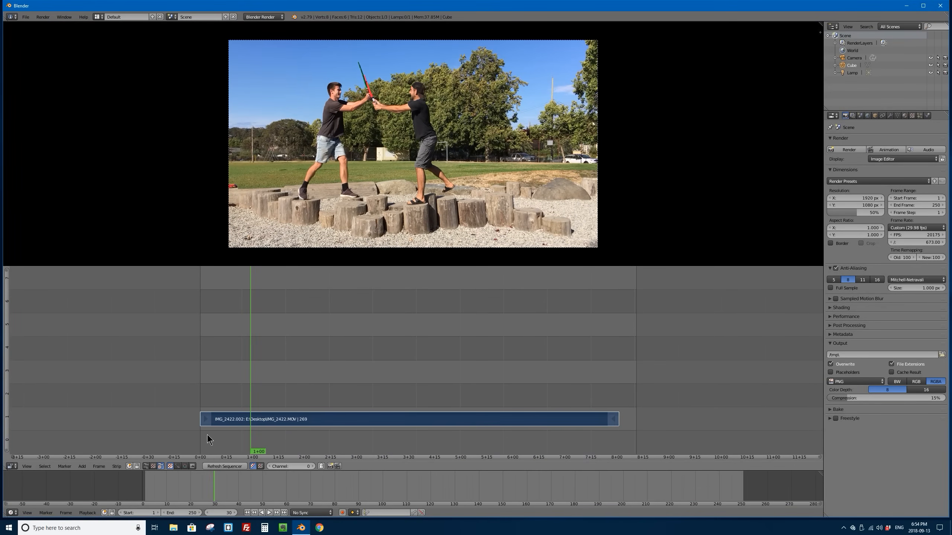
key(g)
click(235, 419)
scroll(296, 407, up, 2)
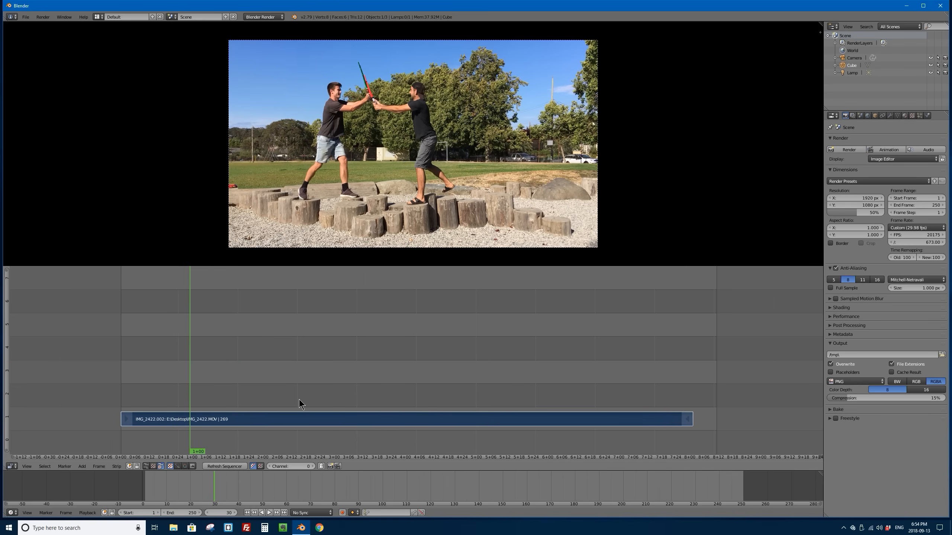
scroll(300, 405, down, 2)
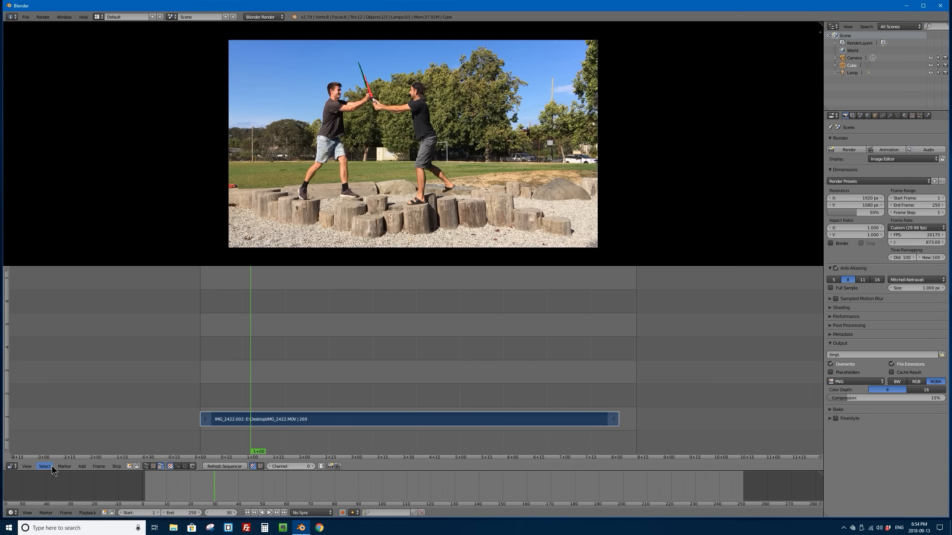
Step: Set the interface display scale to 1.3 in the user preferences and close the preferences window
click(28, 466)
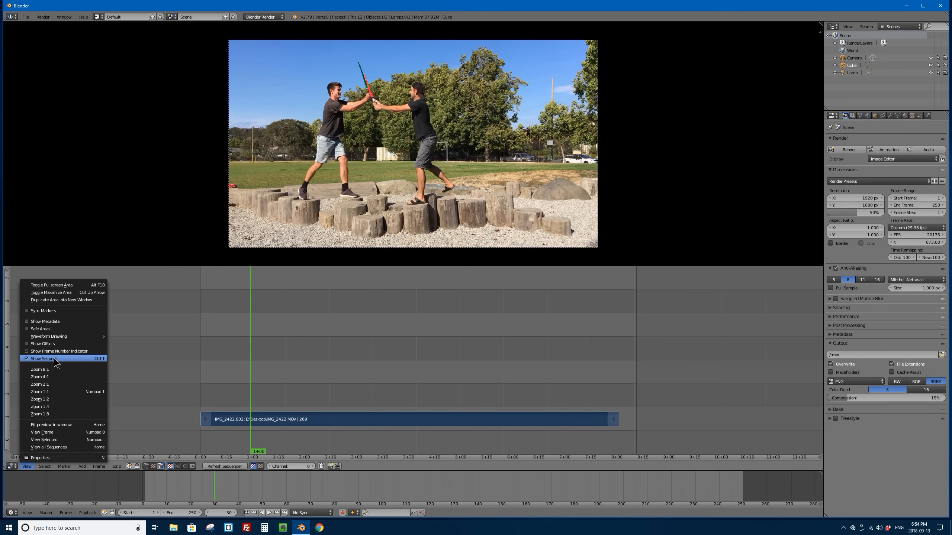
click(26, 16)
click(56, 99)
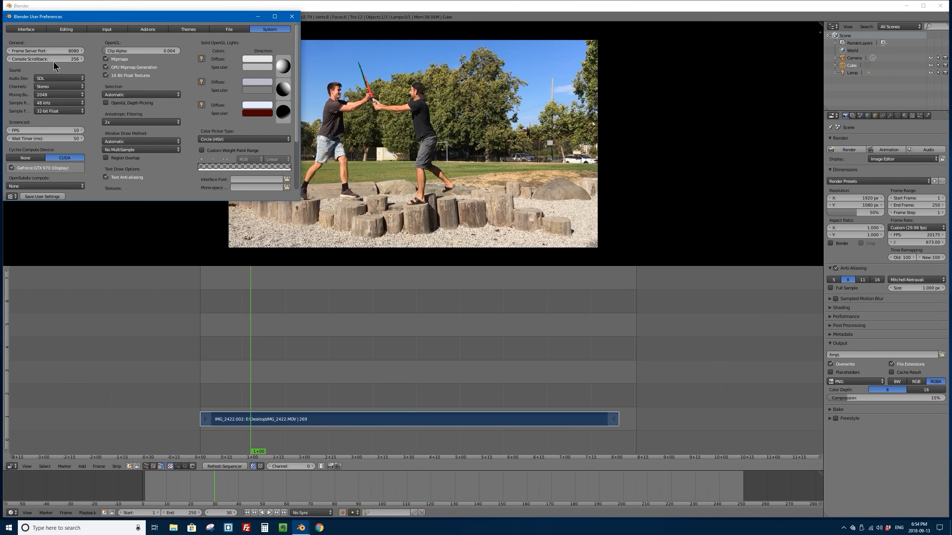
scroll(81, 66, down, 3)
scroll(56, 53, up, 3)
click(27, 27)
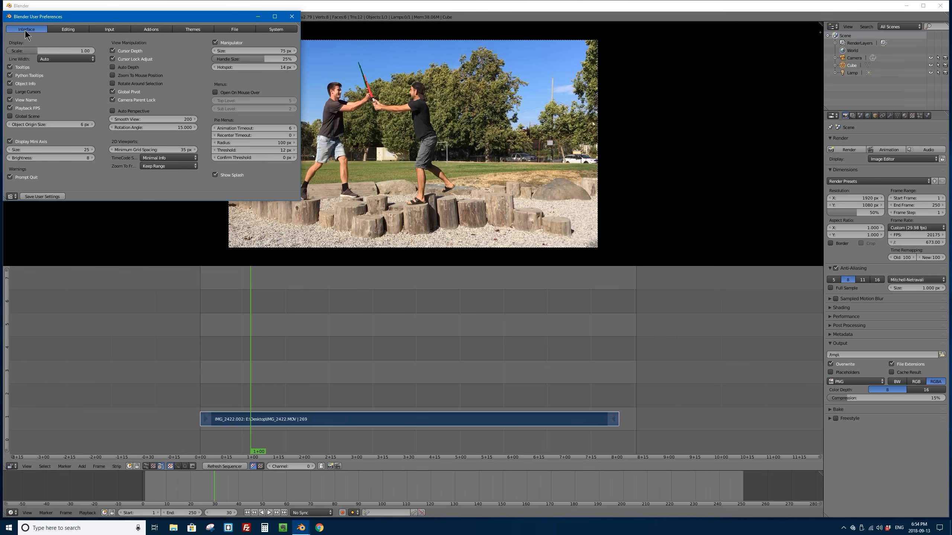
double_click(50, 48)
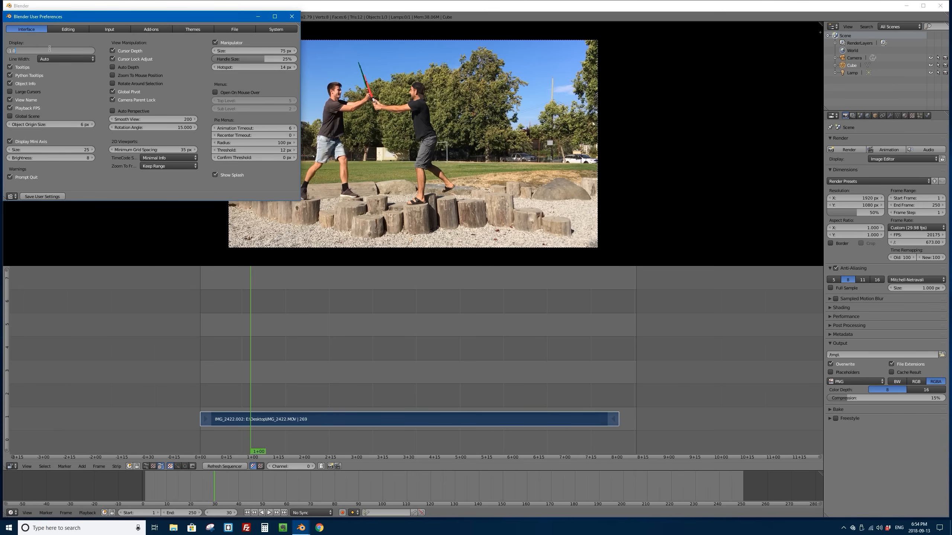
text(1.3)
key(Return)
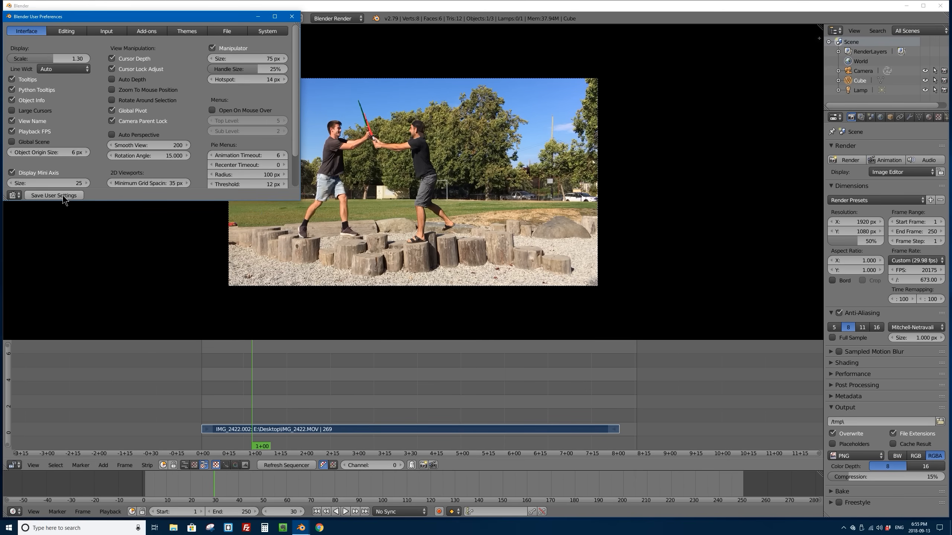
click(292, 16)
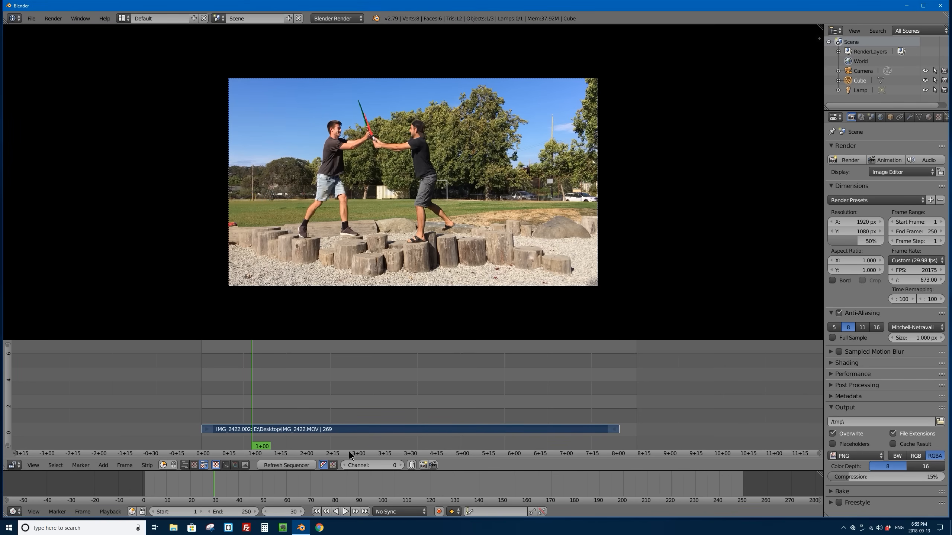
Step: Turn off Show Seconds so the sequencer counts in frames, and set the scene's end frame to 100
click(33, 465)
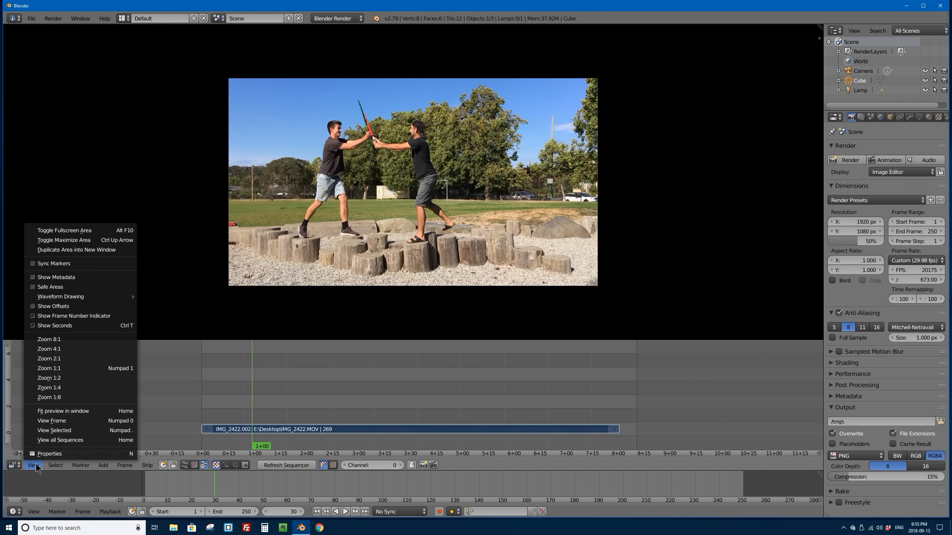
click(36, 326)
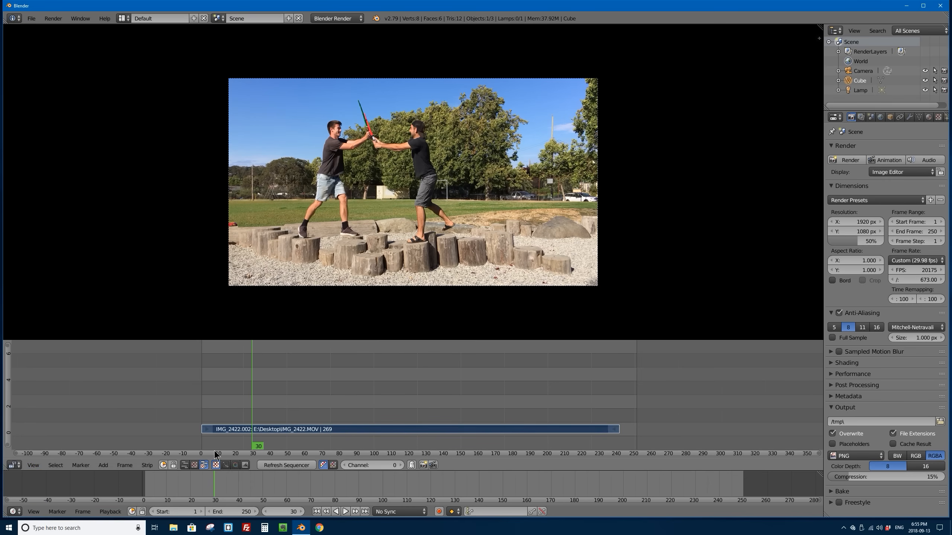
click(232, 512)
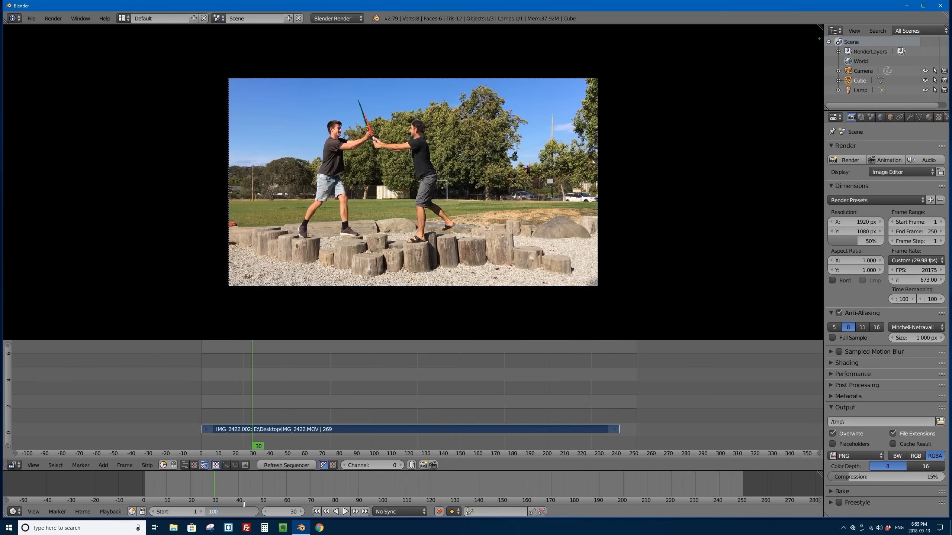
key(Return)
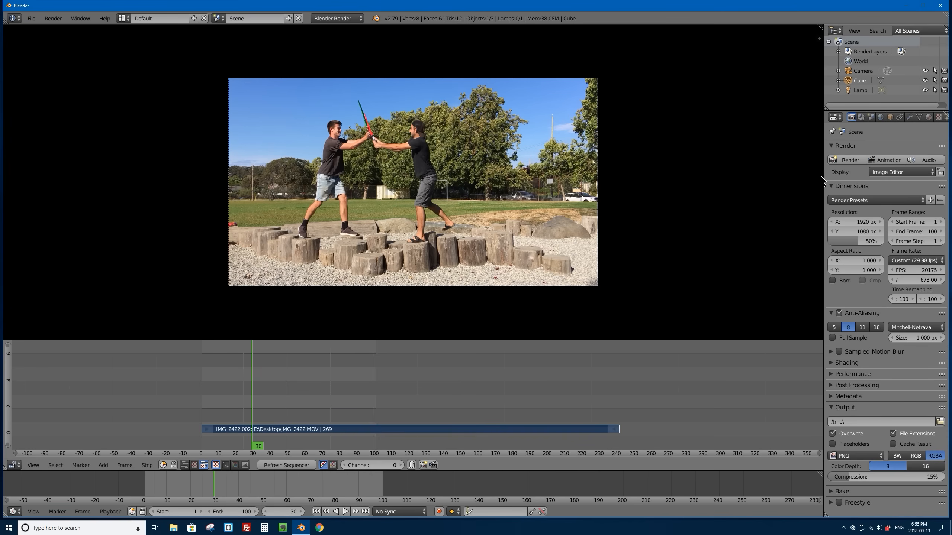
Step: Widen the render properties area and set the render resolution percentage to 100%, fitting the whole frame in the preview
drag(824, 170, 742, 158)
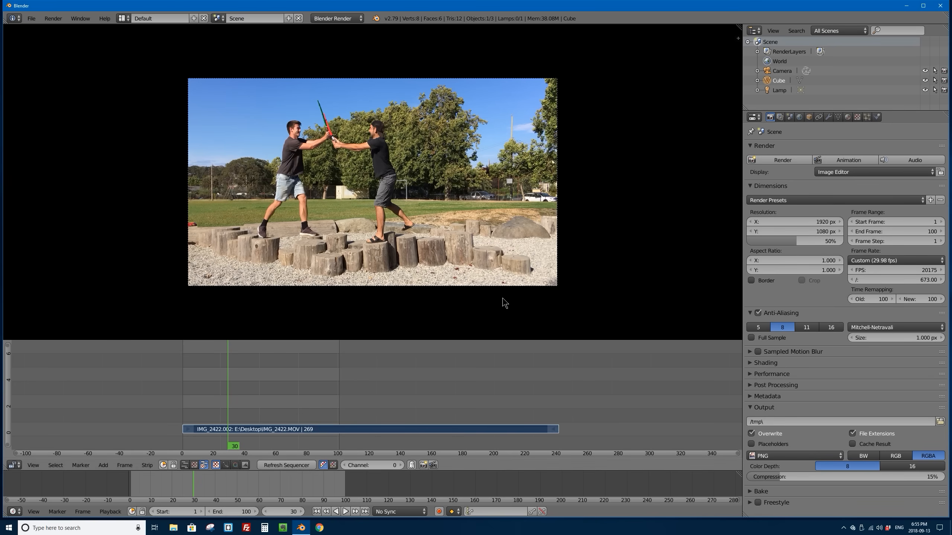
drag(805, 241, 843, 242)
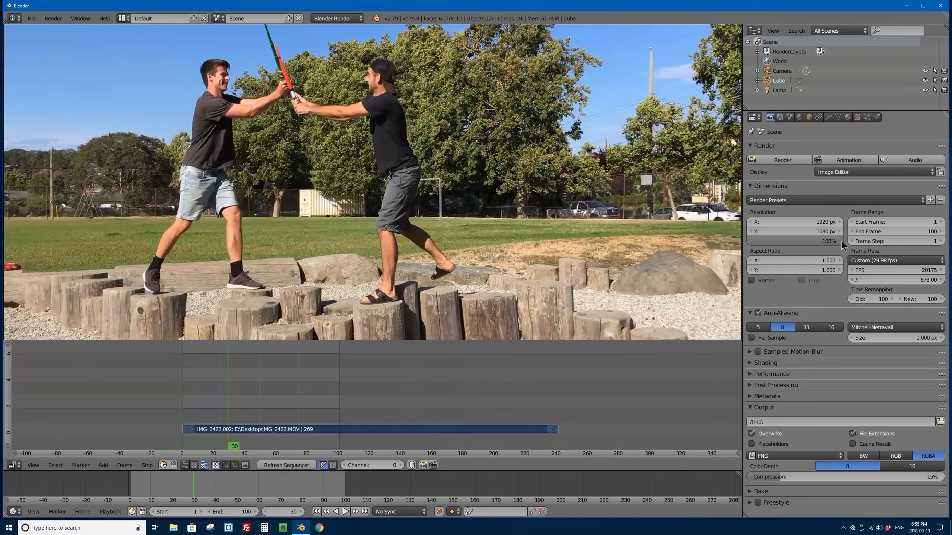
scroll(446, 210, down, 5)
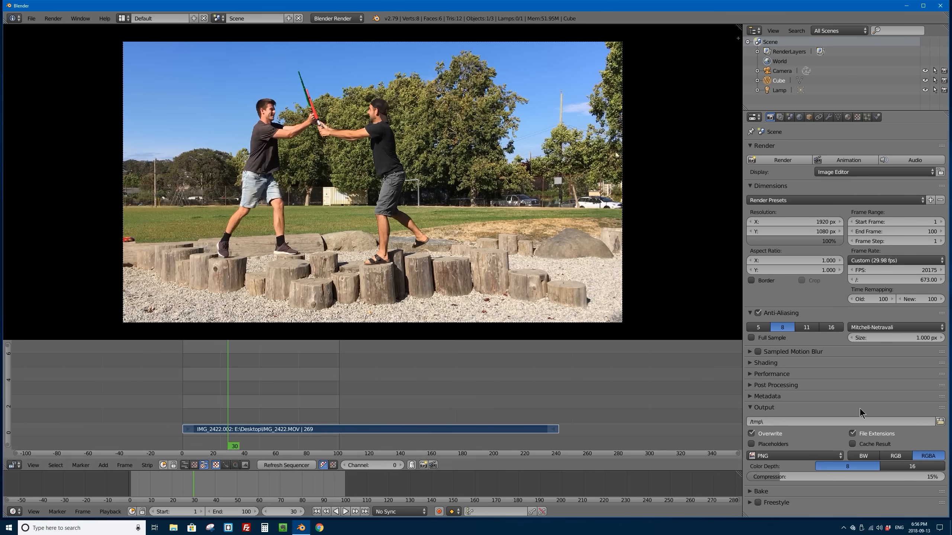
Step: Create a folder named saber-duel-frames on the Desktop and set it as the render output path
click(940, 421)
click(28, 164)
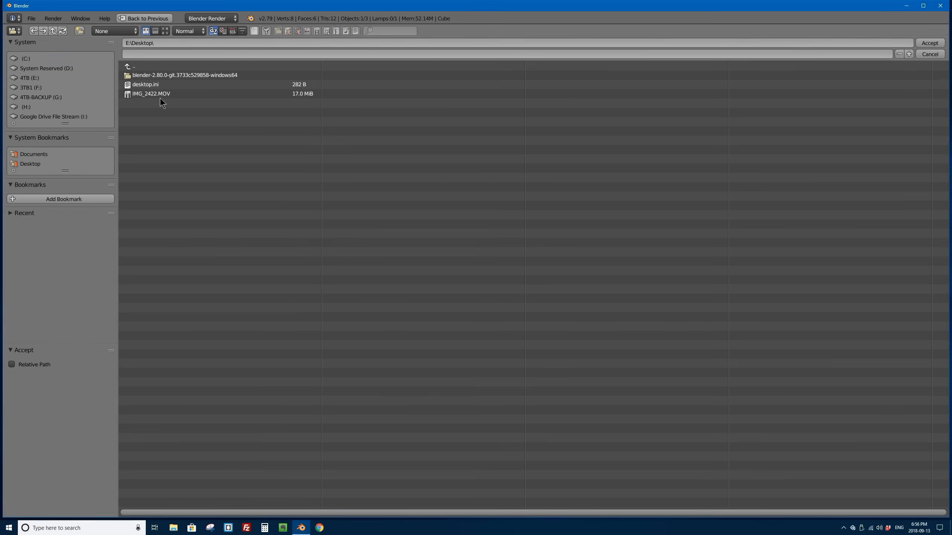
click(79, 31)
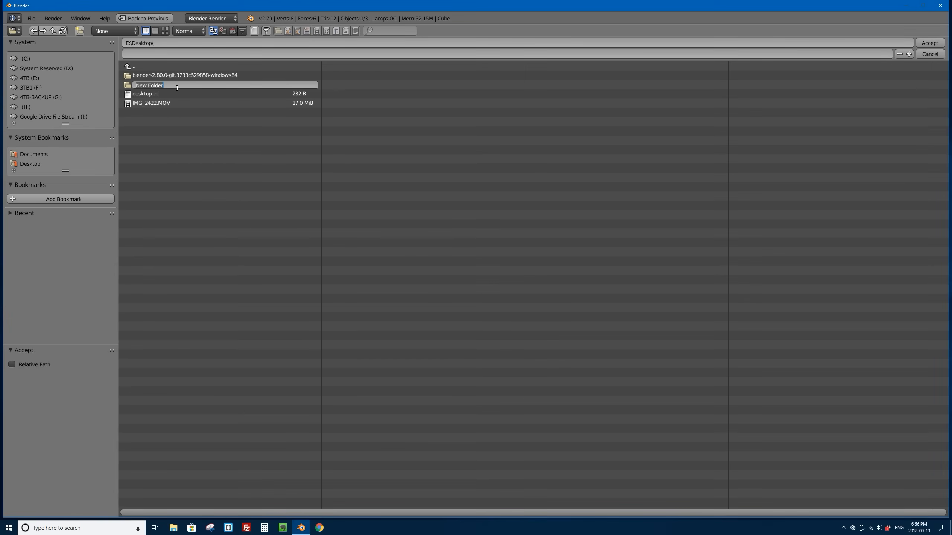
text(saber-duel-frames)
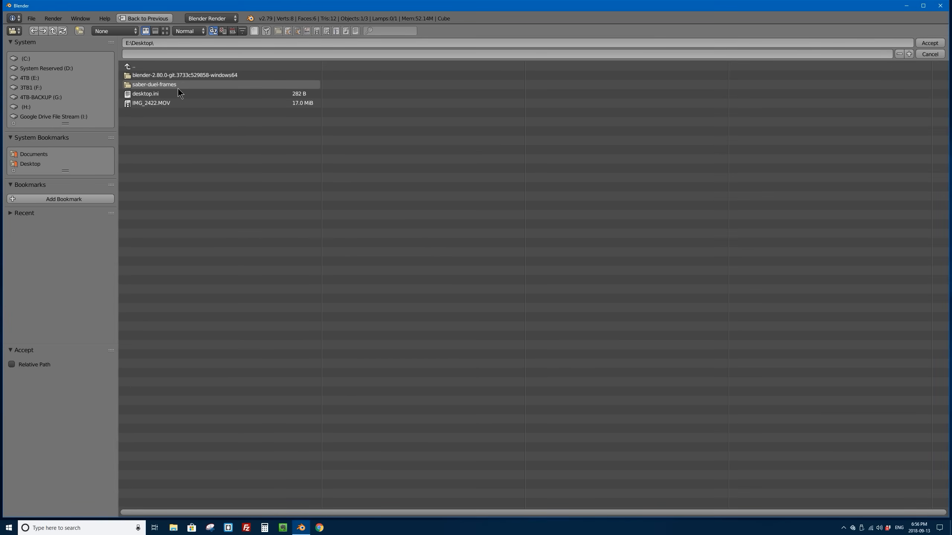
key(Return)
click(146, 84)
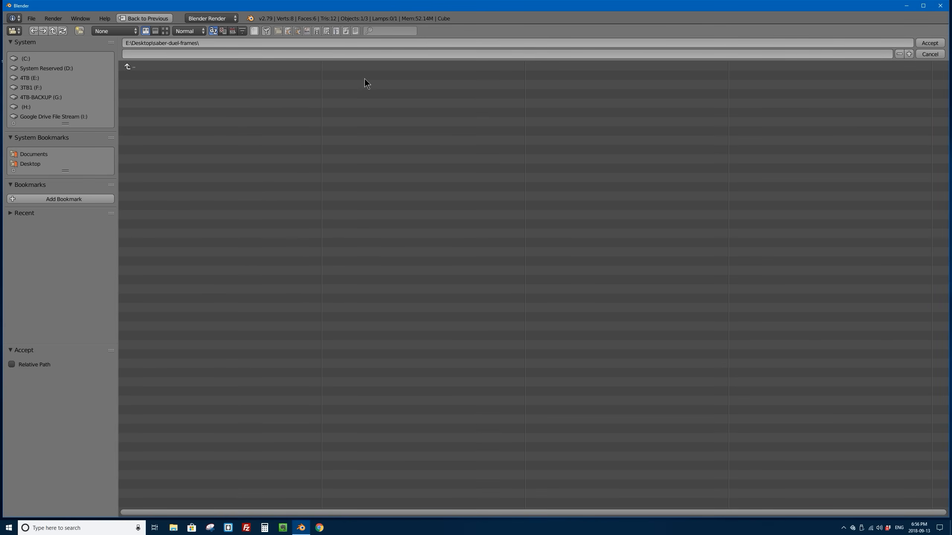
click(930, 43)
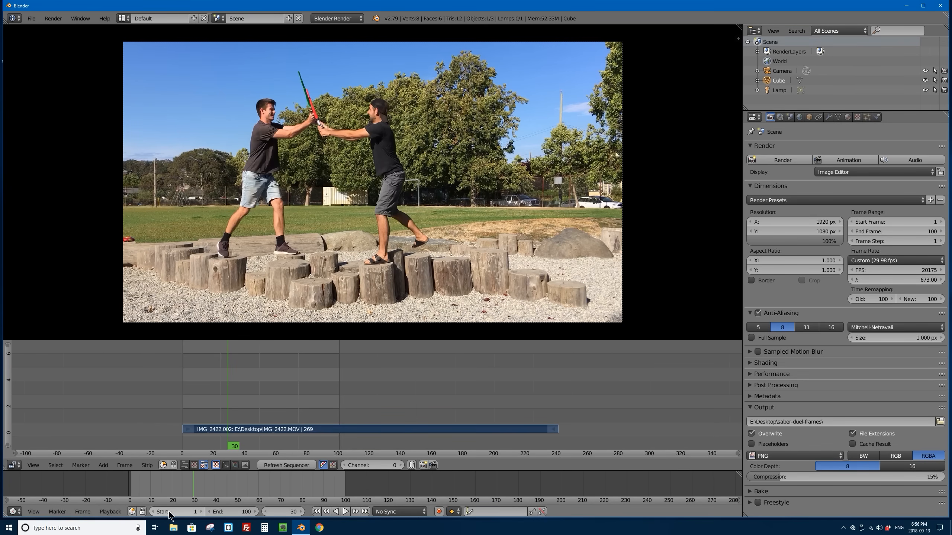
Step: Set the output file format to JPEG with a quality of 95%
click(810, 457)
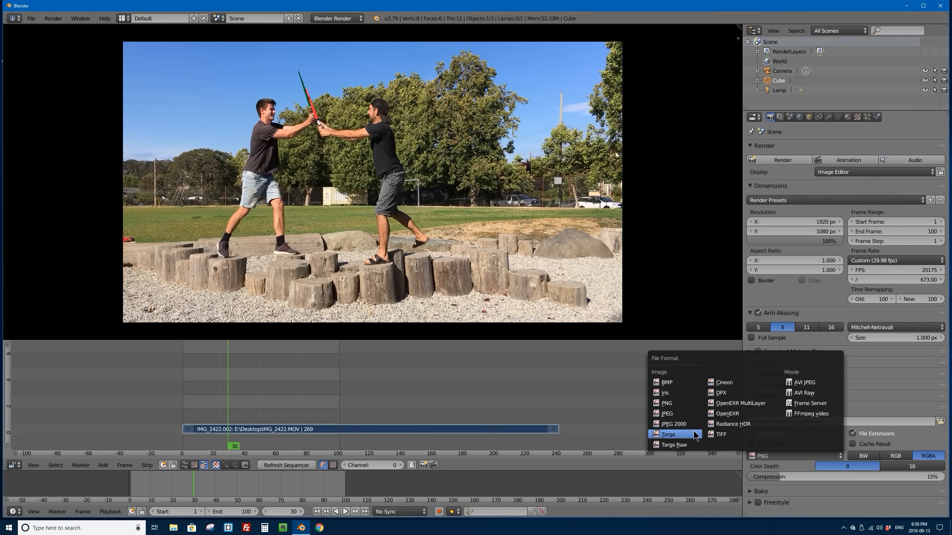
click(675, 414)
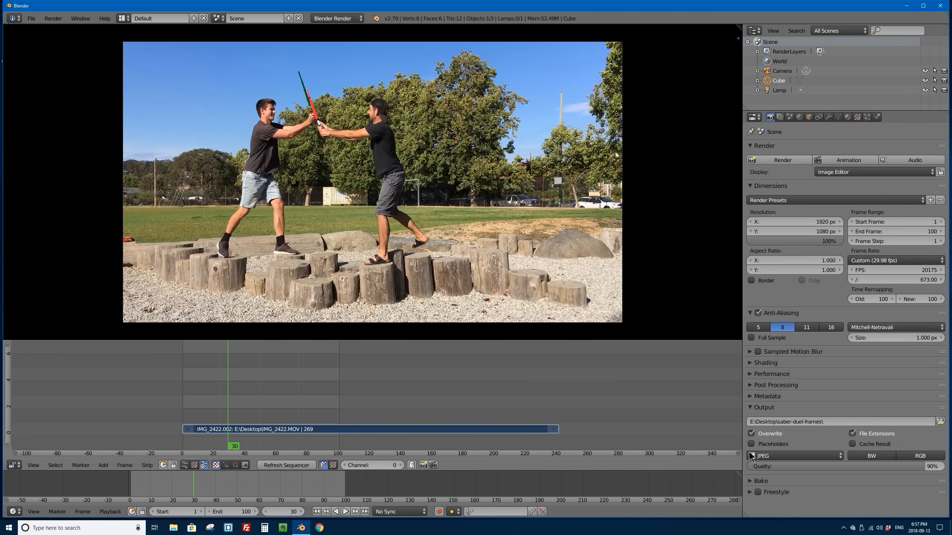
click(928, 467)
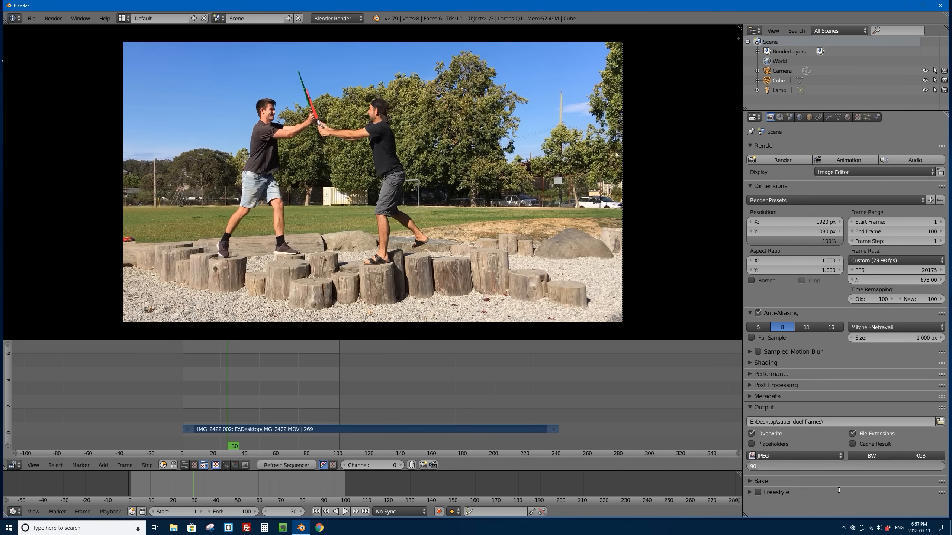
key(Return)
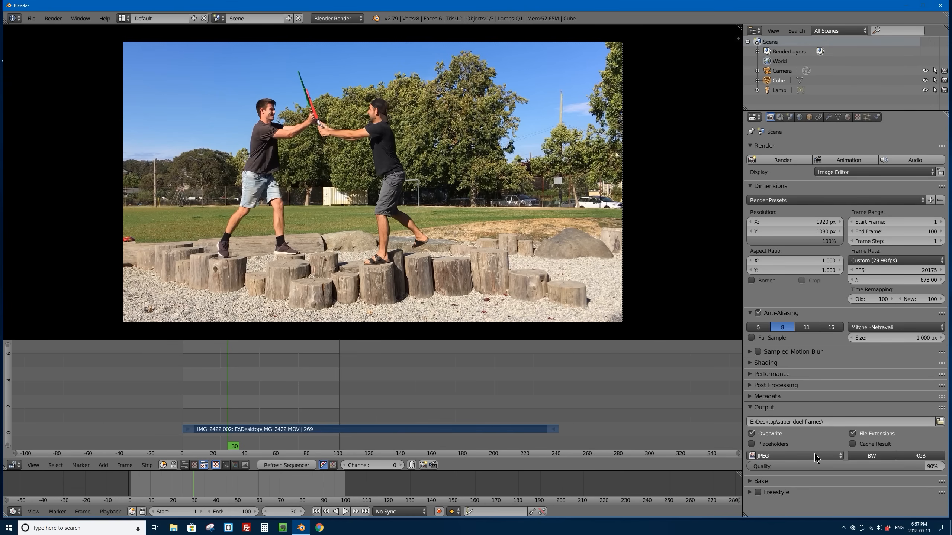
click(813, 457)
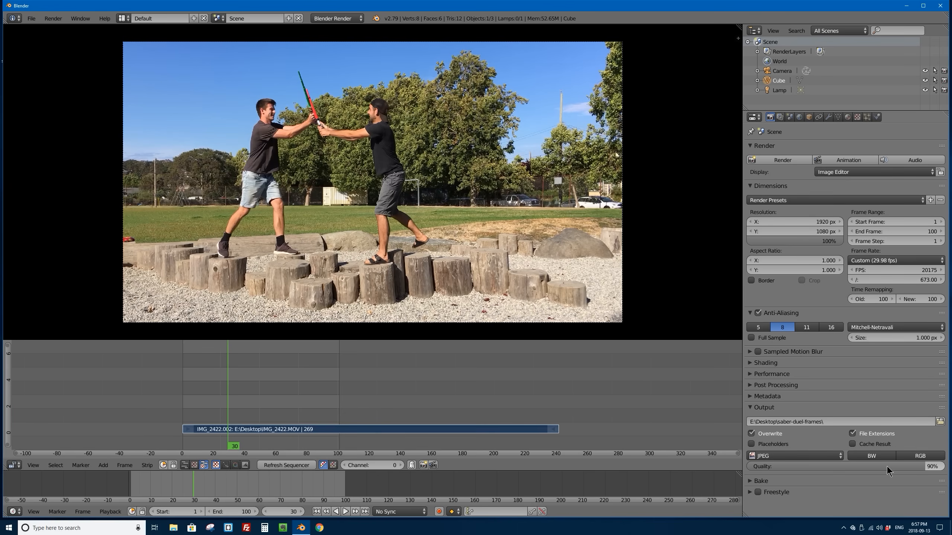
click(817, 465)
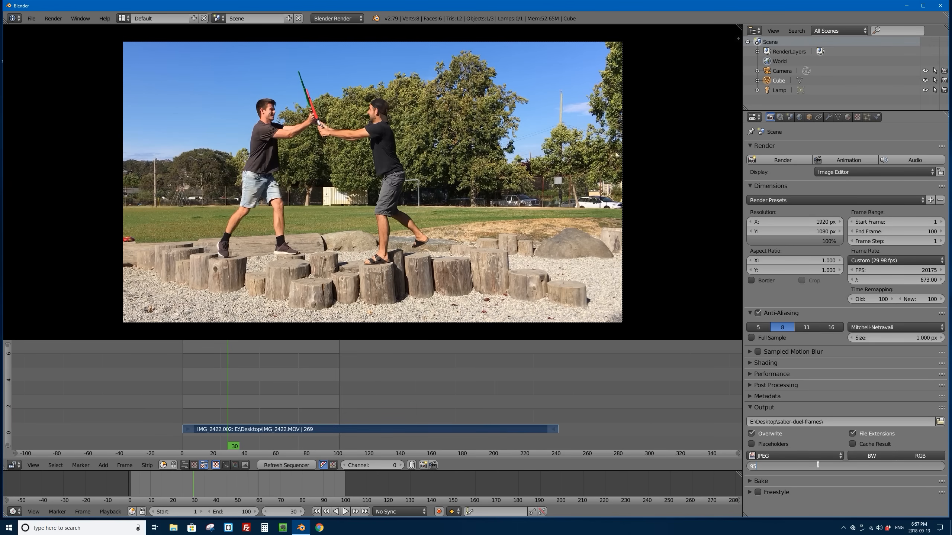
key(Return)
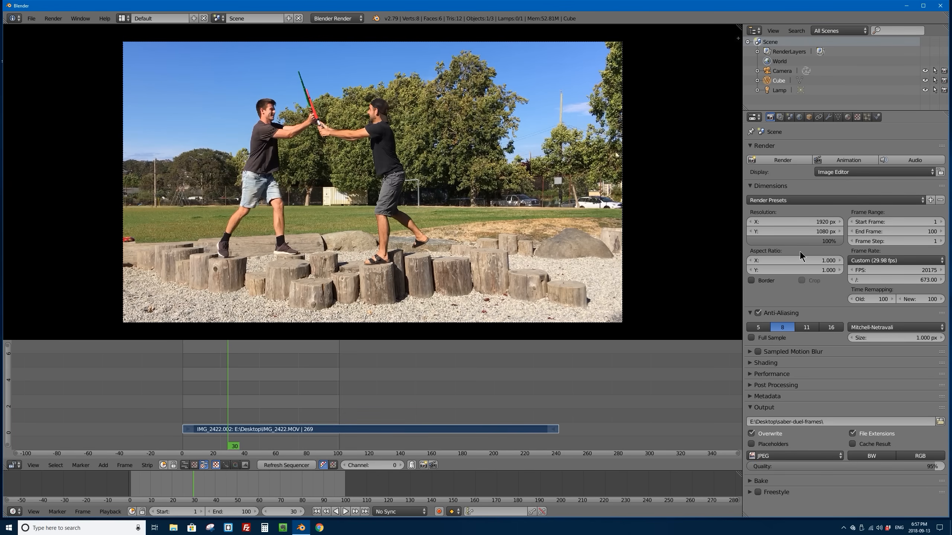
Step: Render the animation to image frames and quit Blender without saving the project
click(855, 162)
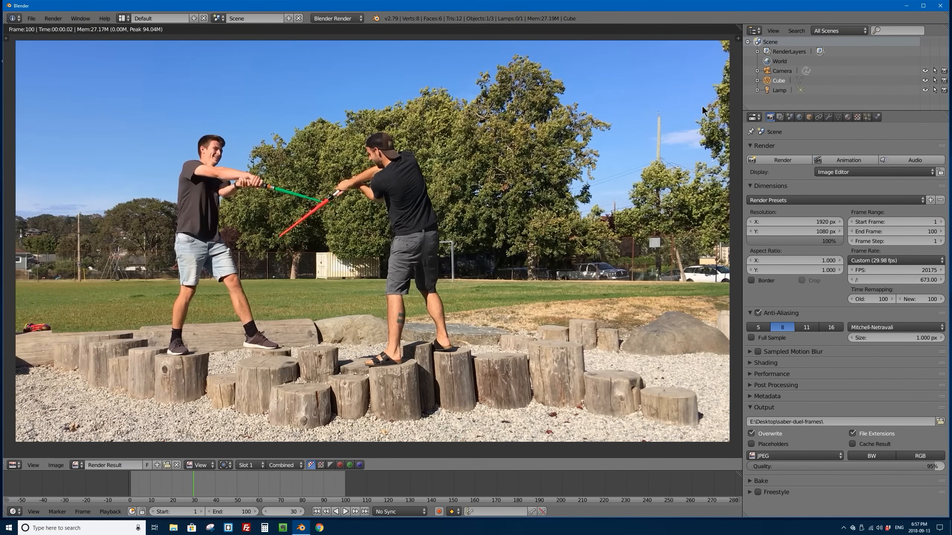
click(941, 6)
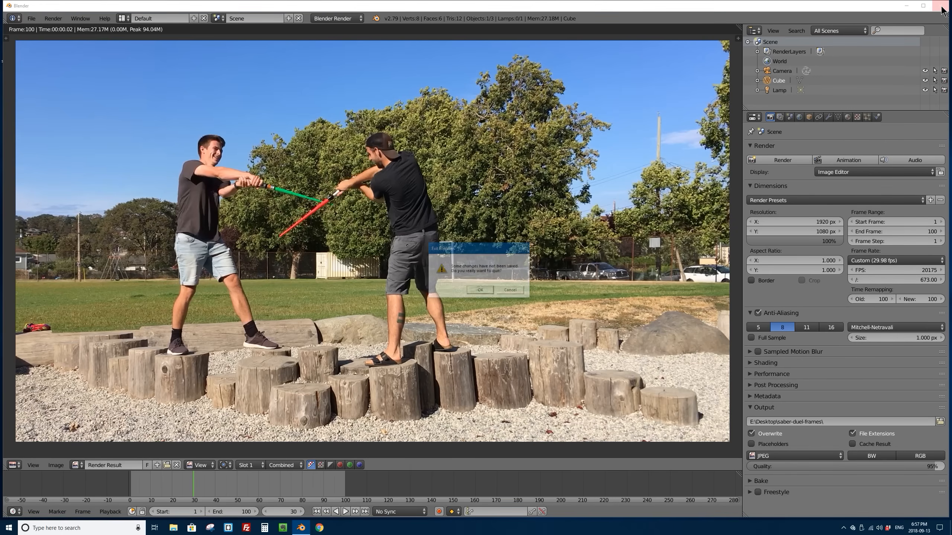
click(480, 290)
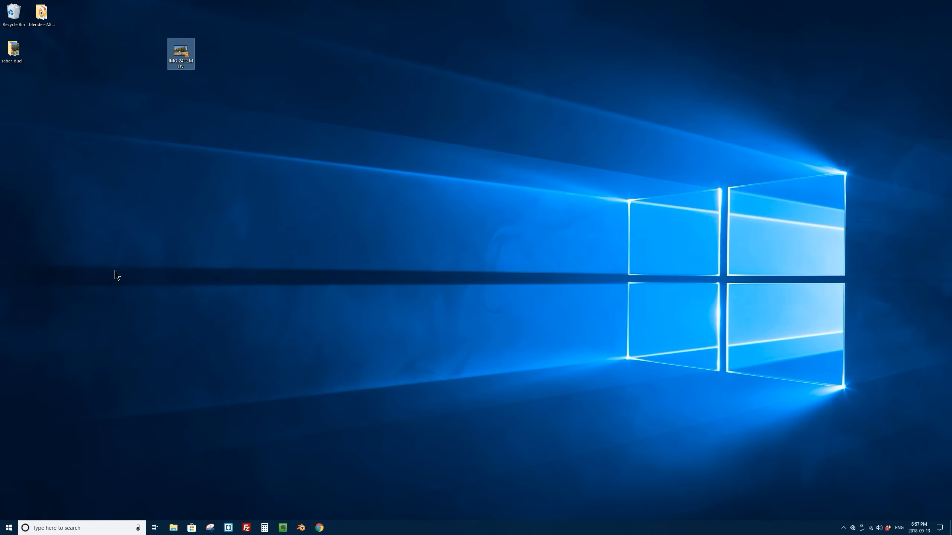
Step: Move the saber-duel-frames folder next to the video file on the Windows desktop and open it
drag(12, 50, 96, 50)
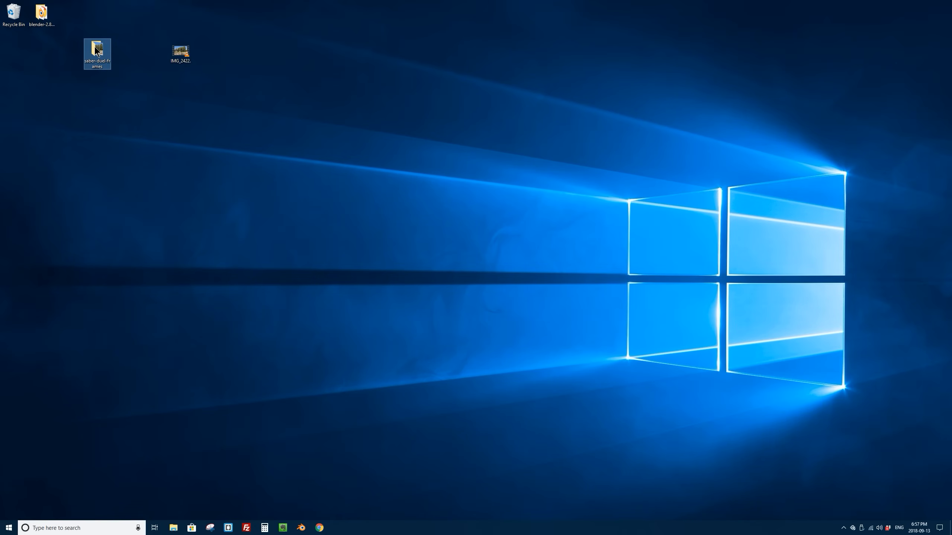
double_click(96, 50)
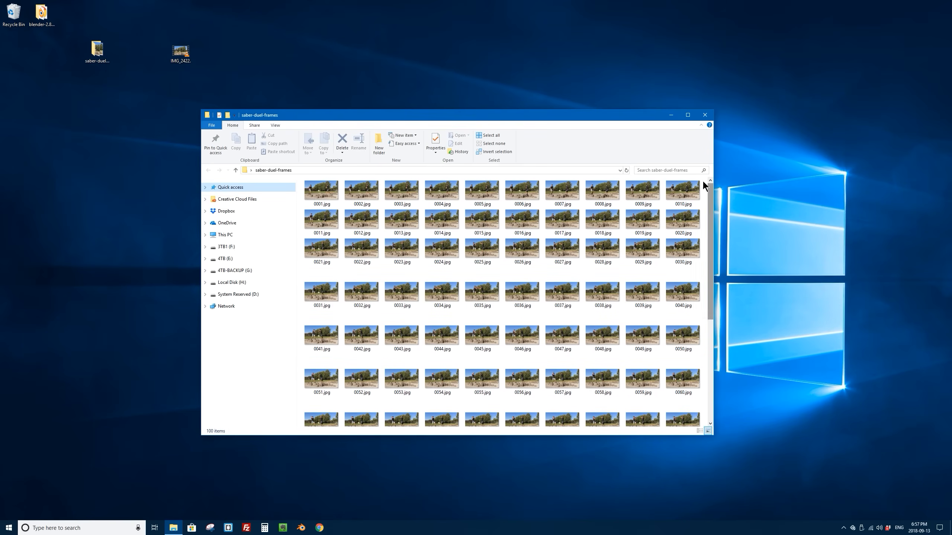
Step: Close the frames folder, open Blender with a new scene and change the 3D viewport to a Node Editor
click(705, 115)
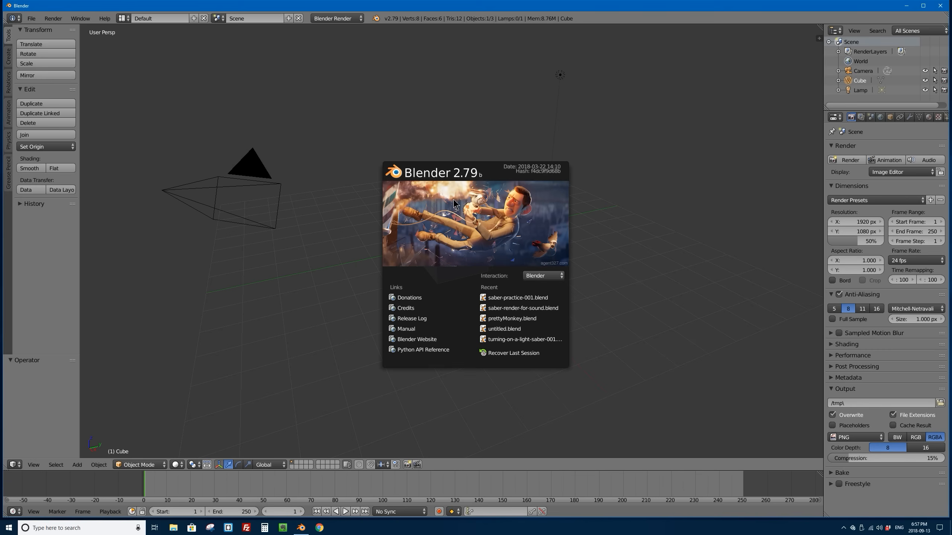
click(429, 239)
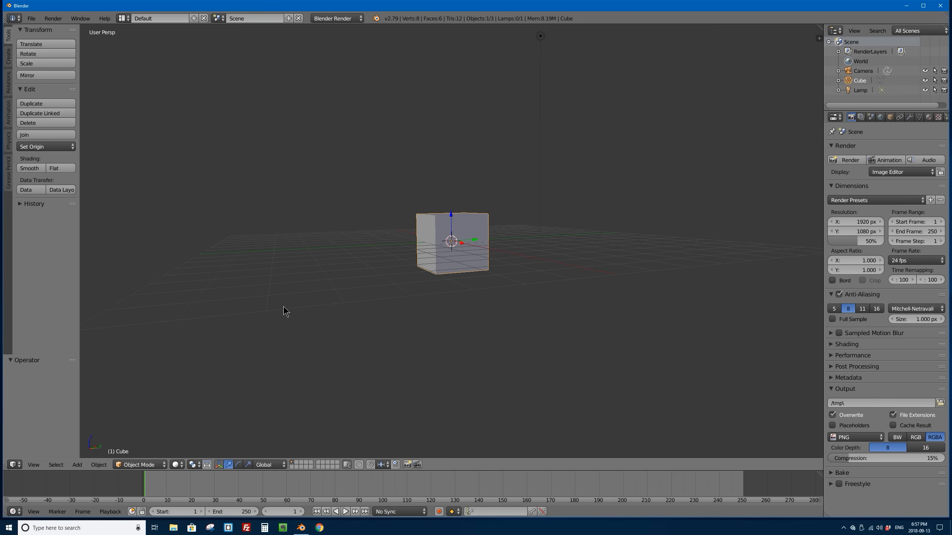
click(15, 464)
click(35, 361)
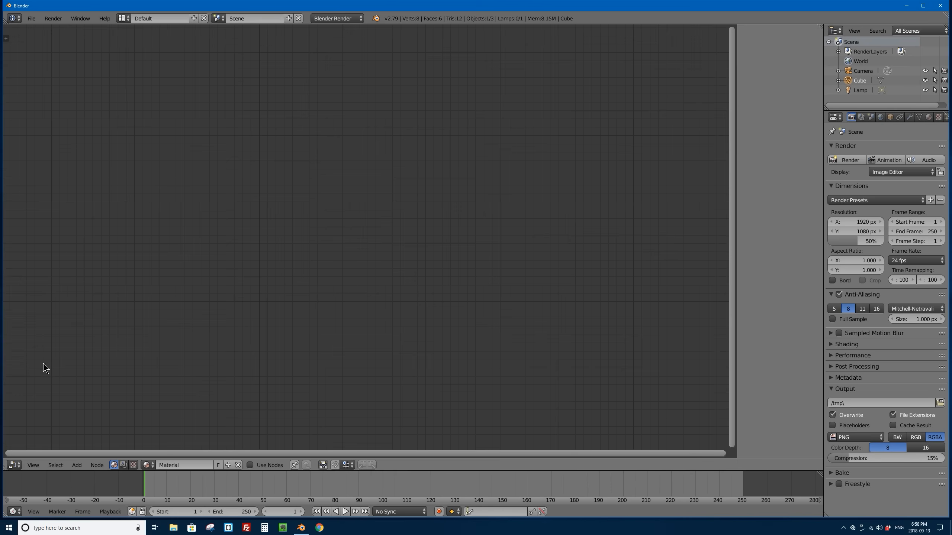
Step: Show the compositing node tree and enable Use Nodes and Backdrop
click(124, 464)
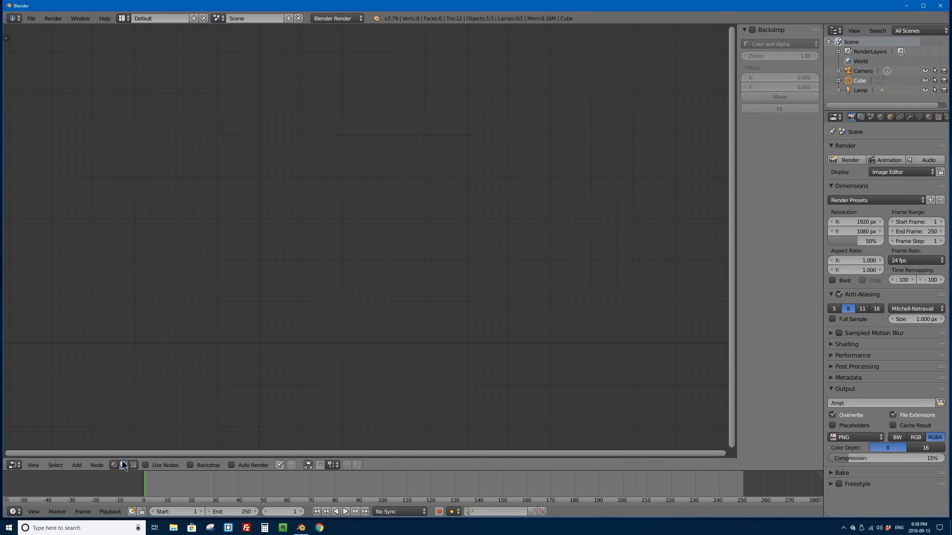
click(145, 466)
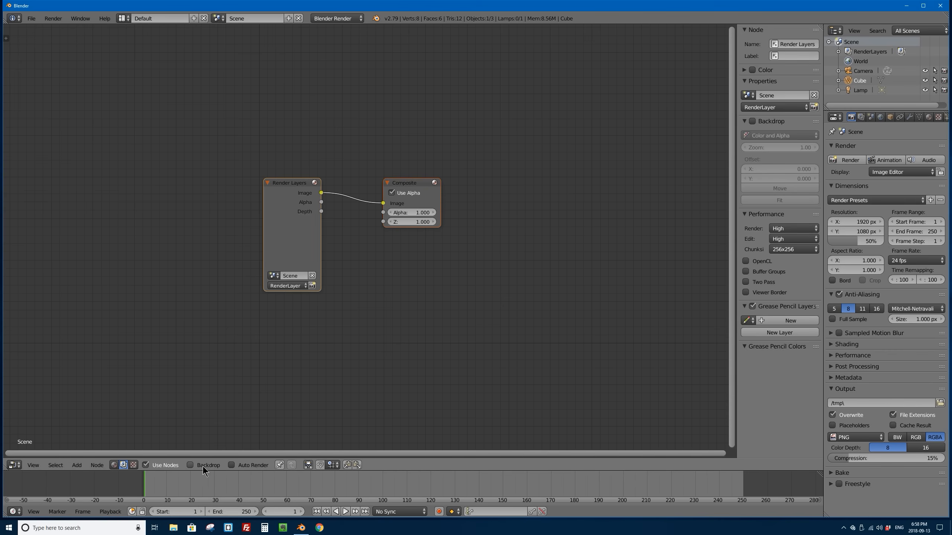
click(191, 465)
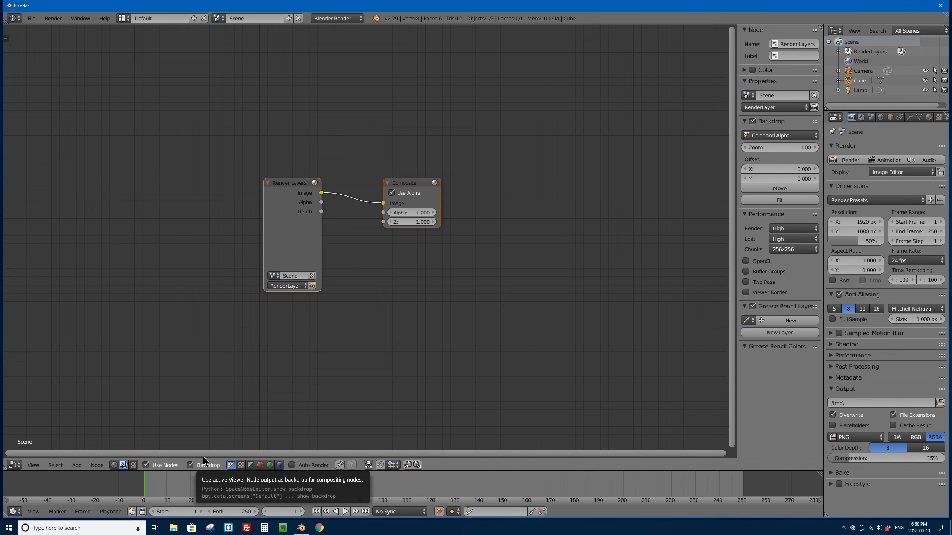
Step: Spread the Render Layers and Composite nodes farther apart in the compositor
scroll(393, 185, up, 2)
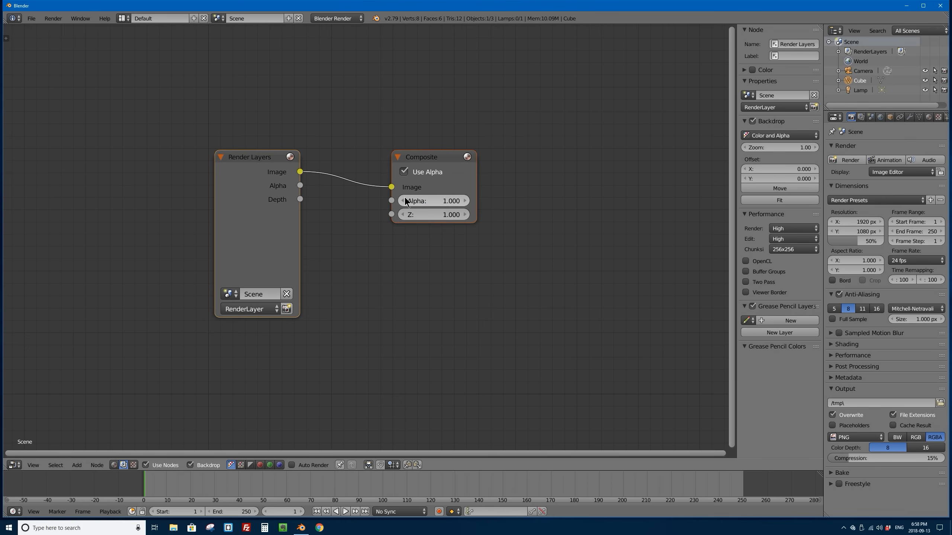
drag(267, 158, 182, 159)
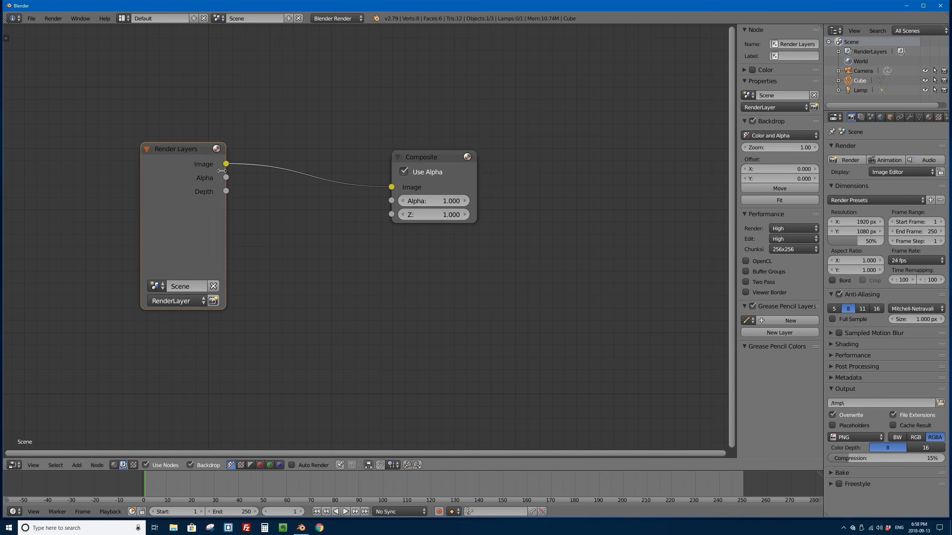
drag(420, 158, 648, 164)
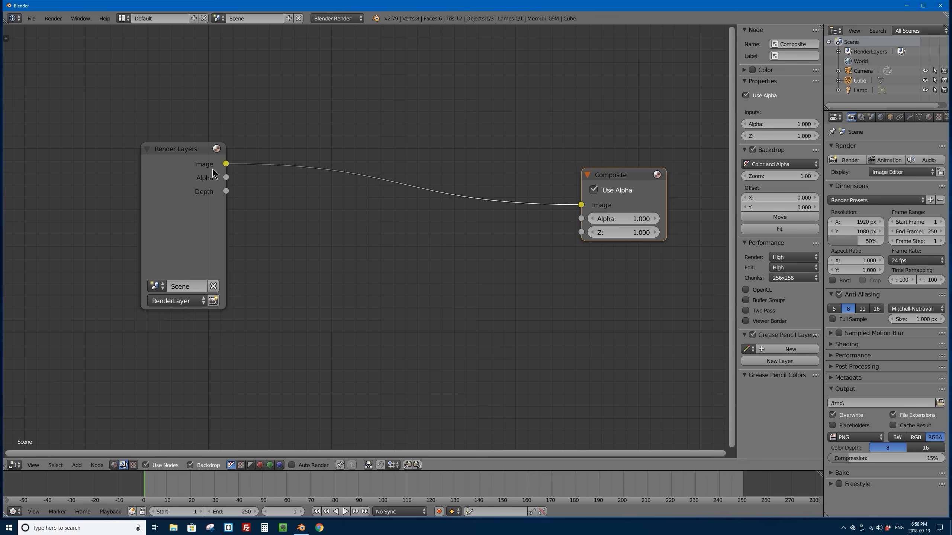
click(179, 149)
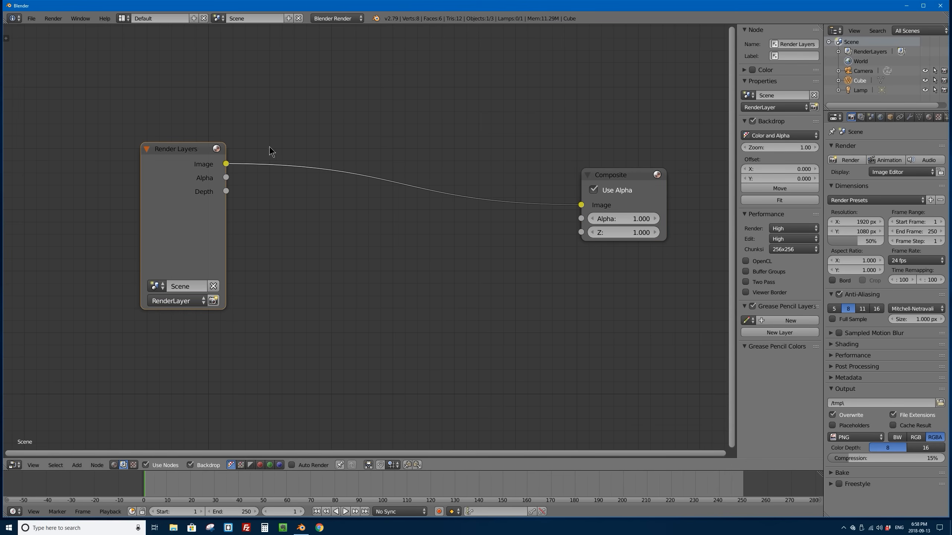
scroll(337, 176, down, 1)
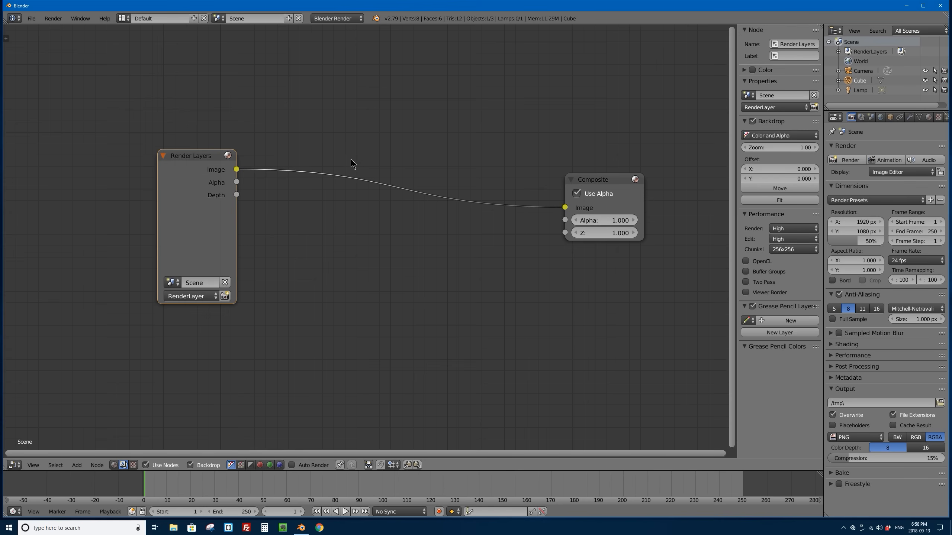
scroll(354, 169, down, 3)
scroll(355, 173, up, 3)
scroll(354, 171, down, 2)
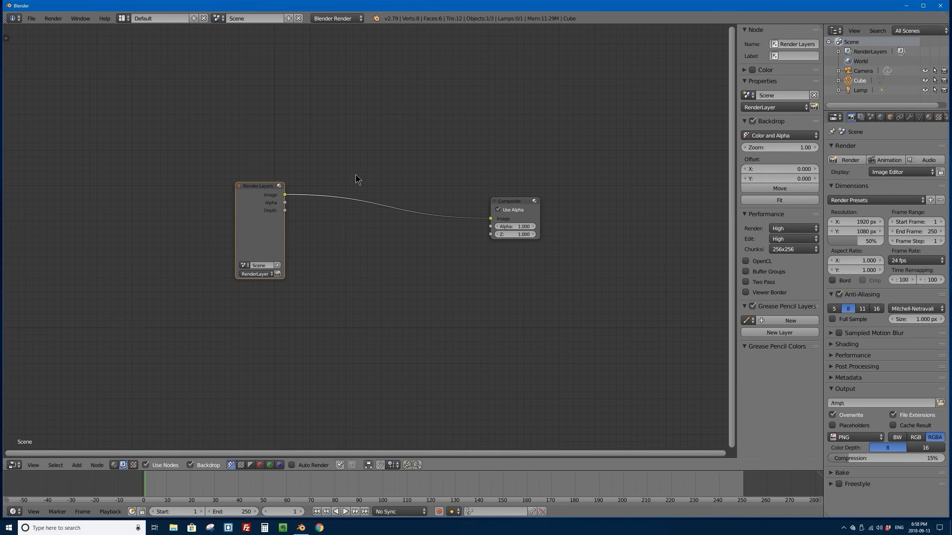
scroll(356, 174, up, 2)
scroll(355, 174, down, 2)
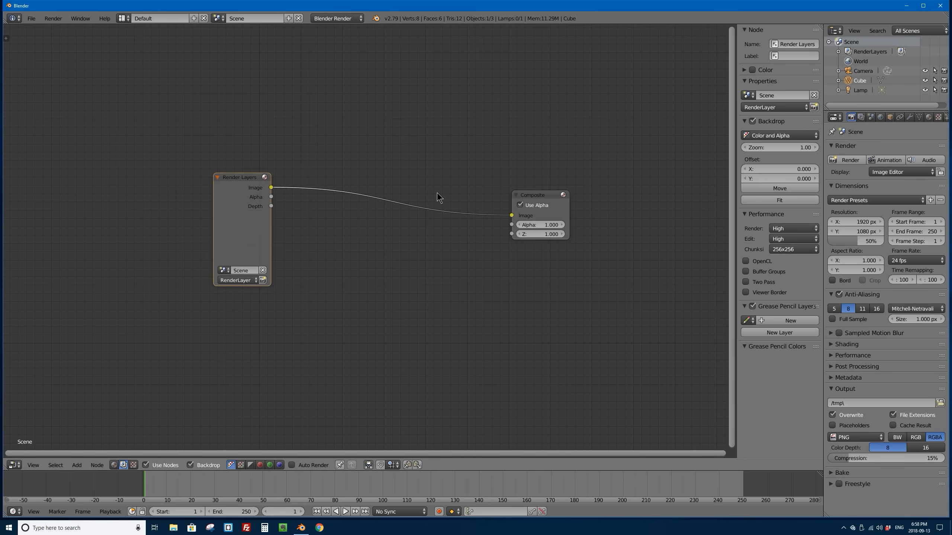
mouse_move(435, 191)
middle_down()
mouse_move(382, 187)
mouse_move(285, 207)
mouse_move(493, 235)
mouse_move(412, 221)
mouse_move(427, 202)
middle_up()
click(490, 207)
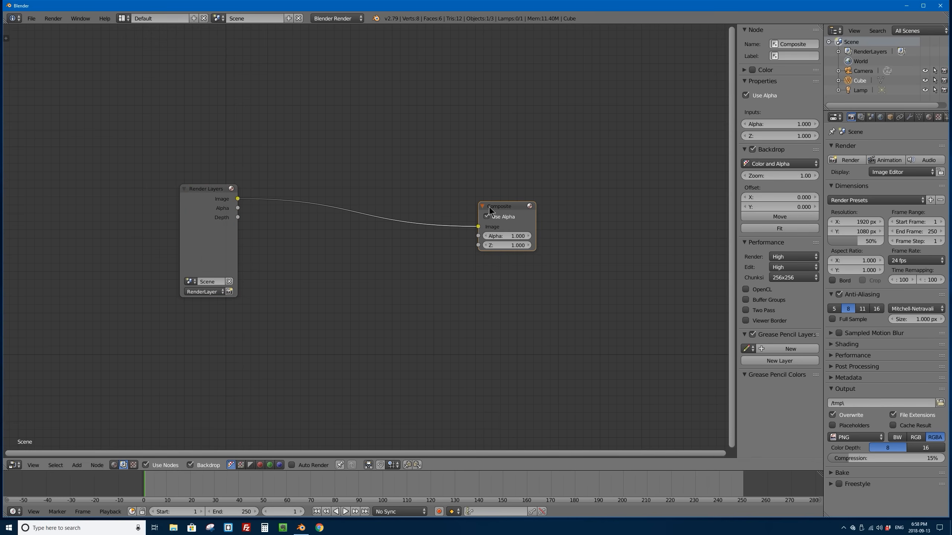
Step: Move the Render Layers node up and farther from the Composite node, and try rotating it on its own
click(214, 191)
key(g)
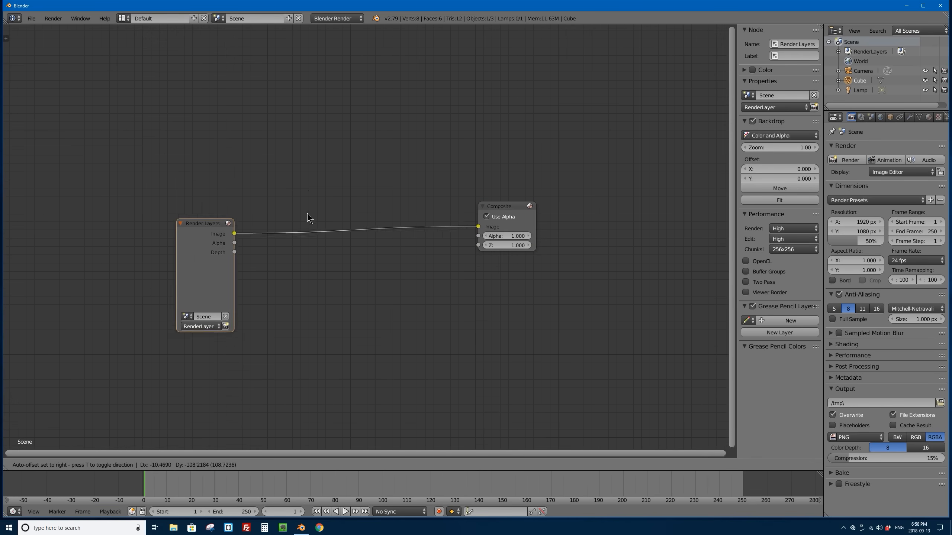
click(261, 184)
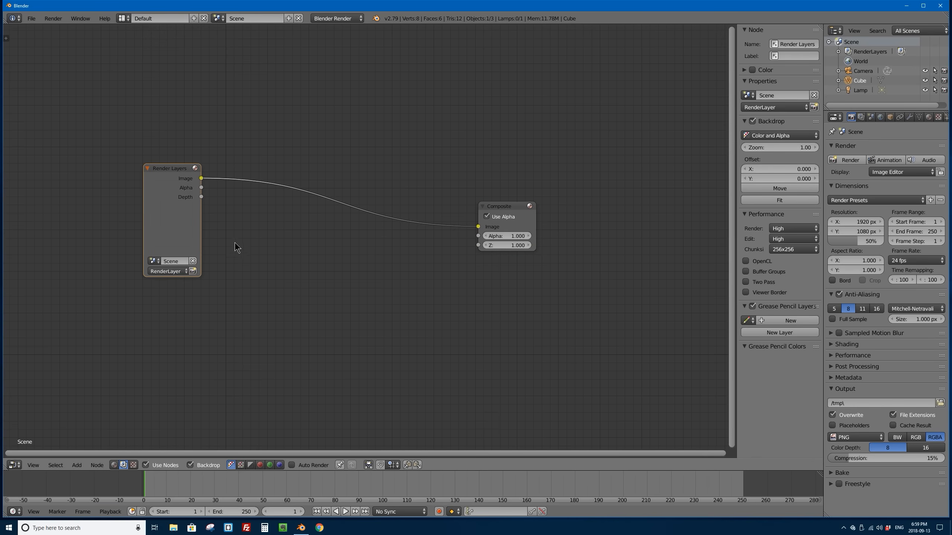
key(r)
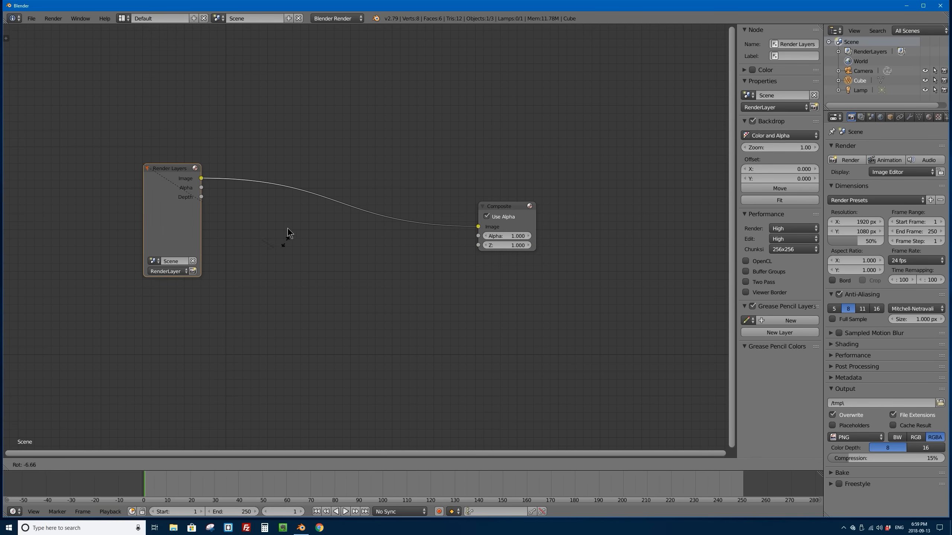
click(269, 176)
Step: Rotate the Render Layers and Composite nodes together so their connecting link runs nearly level
shift+click(502, 205)
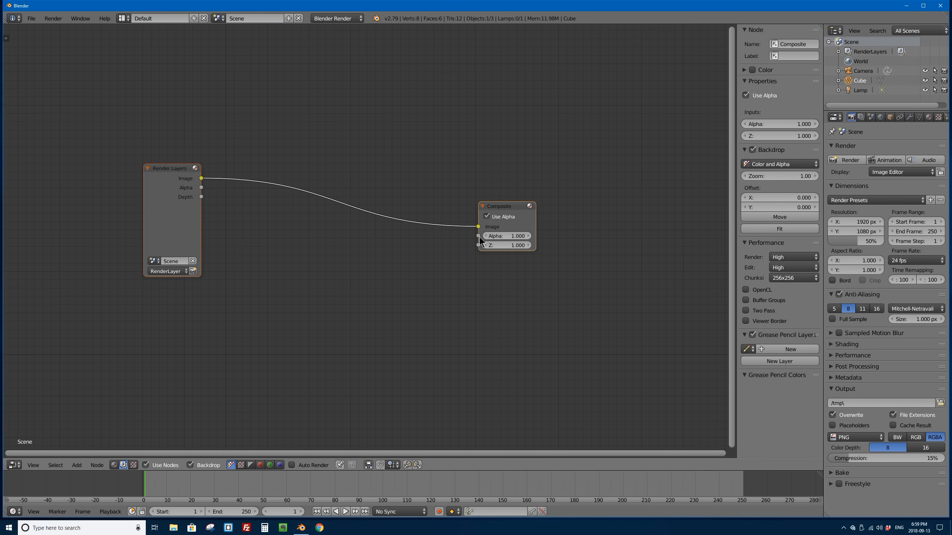
key(r)
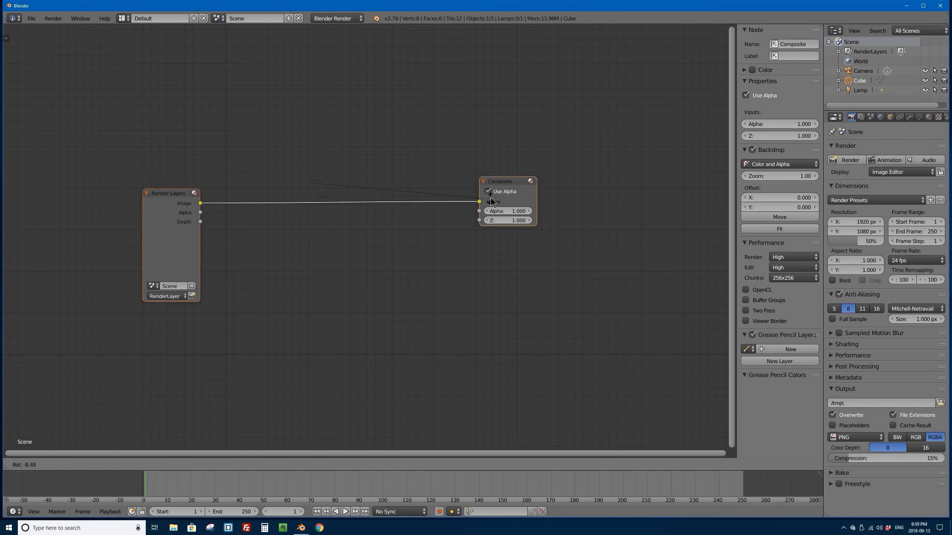
click(493, 206)
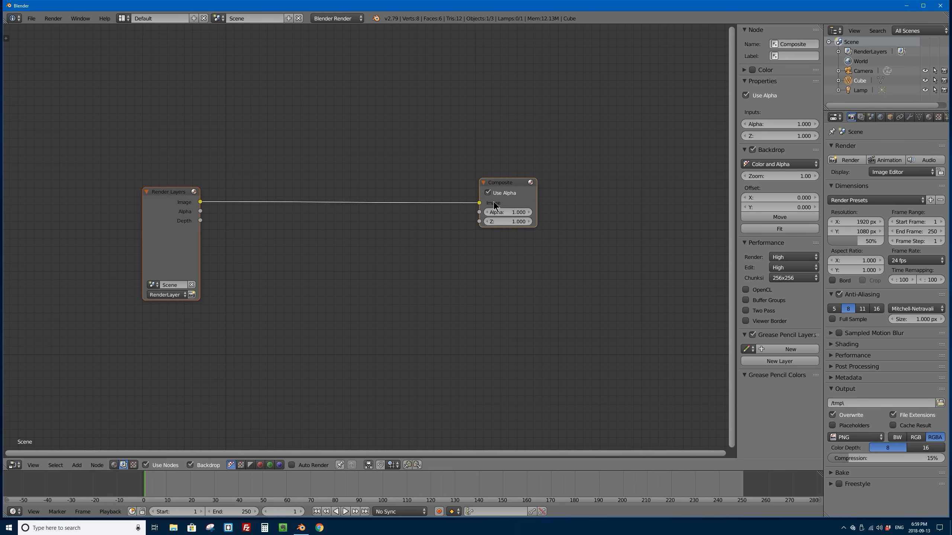
Step: Replace the Render Layers node with an Image input node and link its Image output to the Composite node's Image input
click(173, 192)
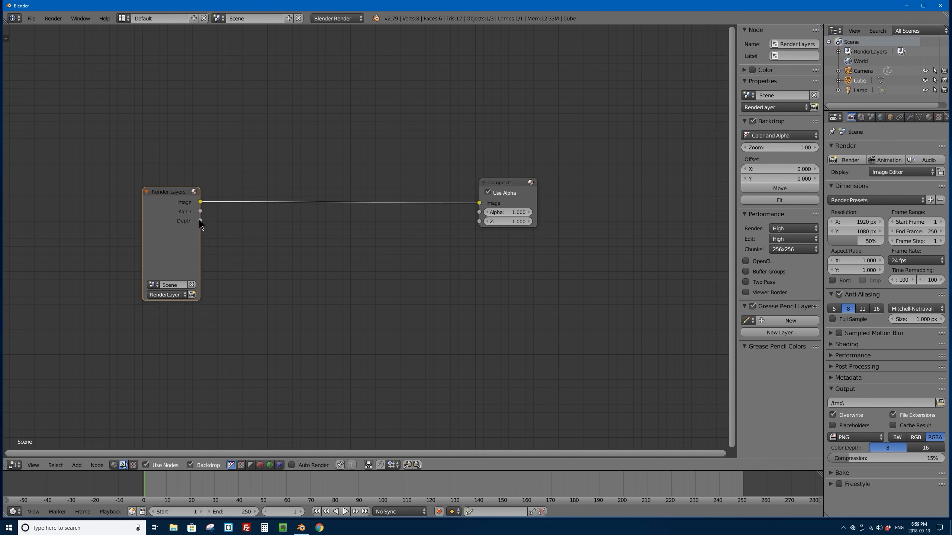
key(x)
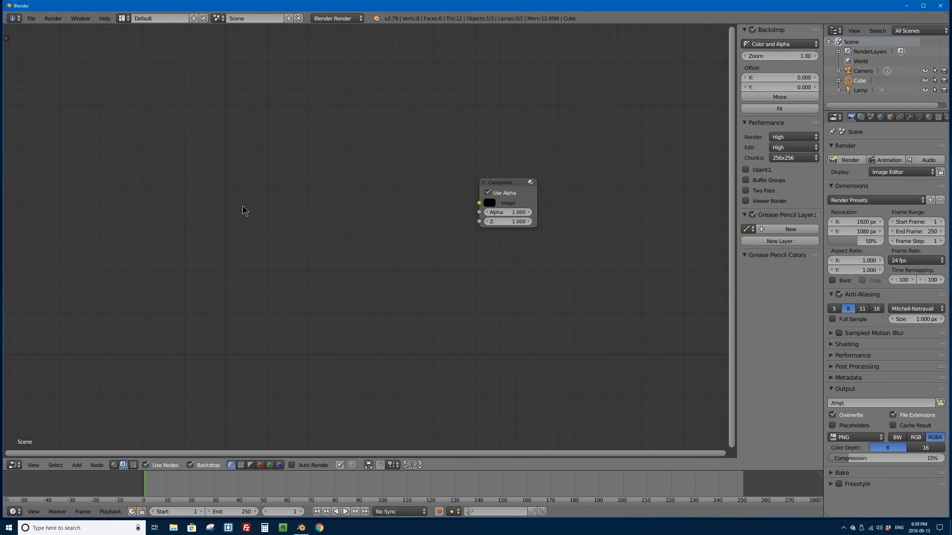
key(shift+a)
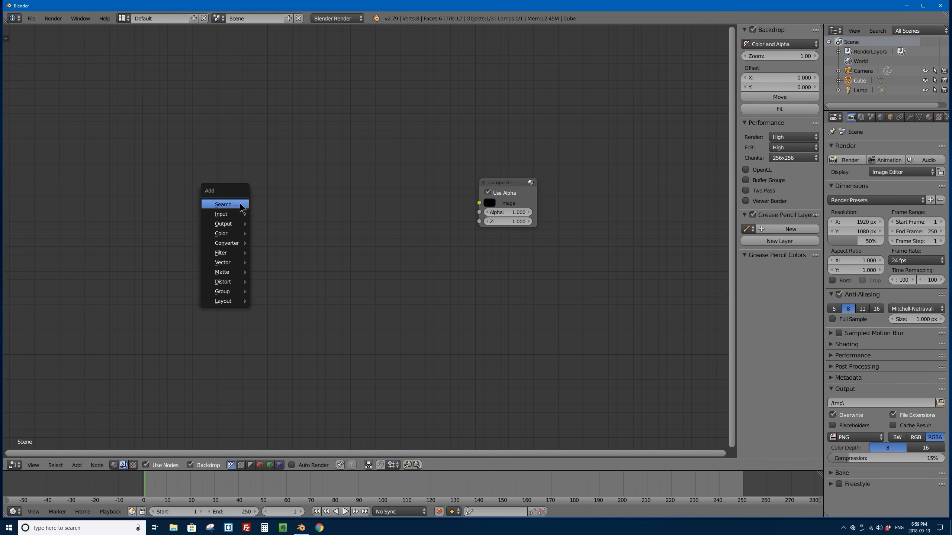
mouse_move(228, 215)
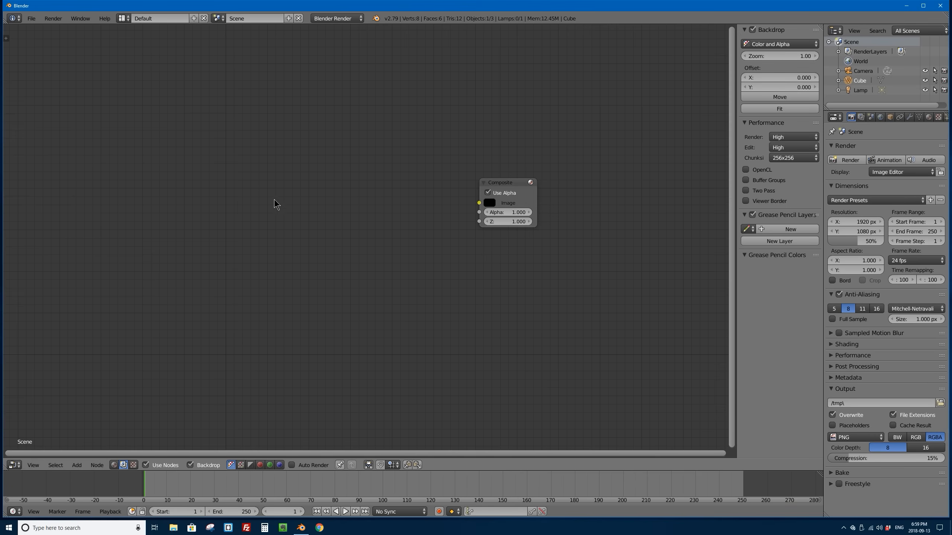
key(shift+a)
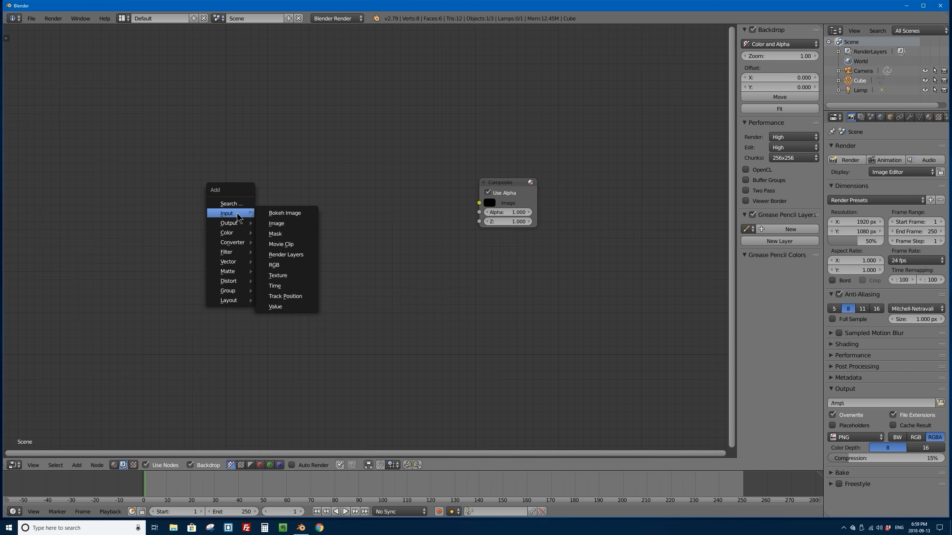
click(301, 223)
click(158, 132)
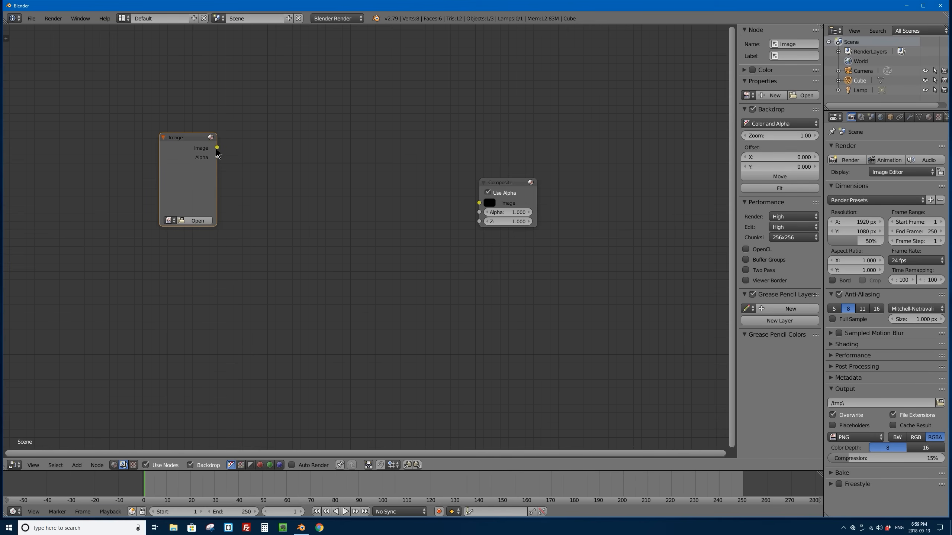
drag(218, 147, 479, 203)
Step: Load all JPEG frames 0001.jpg to 0100.jpg from the Desktop folder saber-duel-frames into the Image node
click(196, 222)
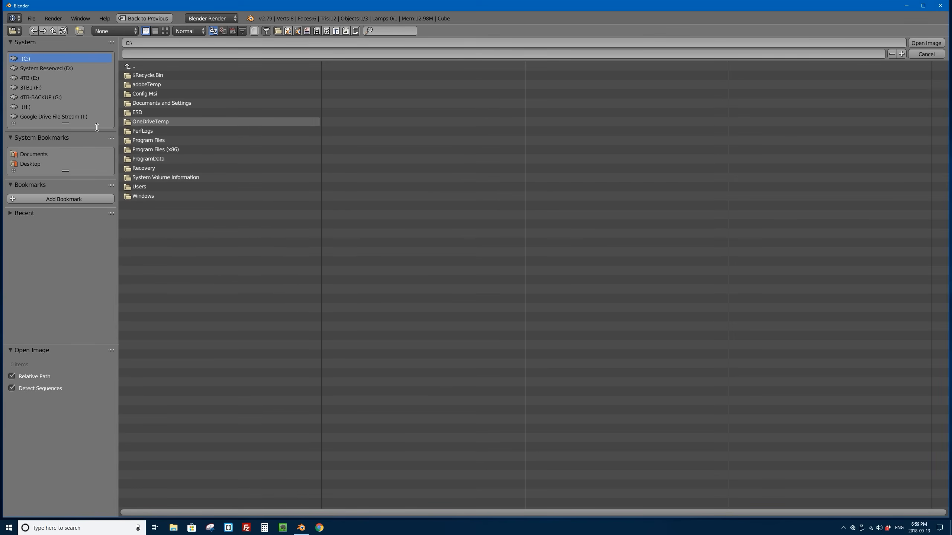
click(43, 165)
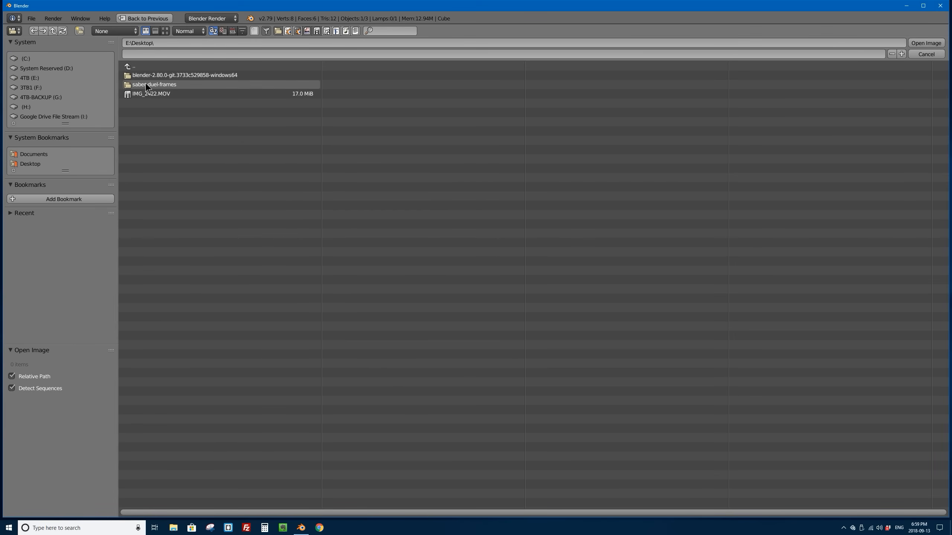
click(159, 86)
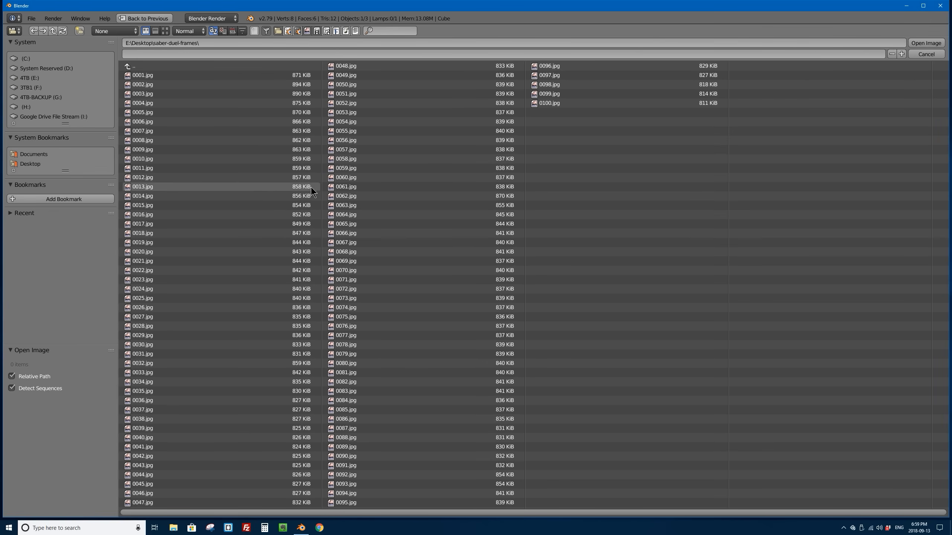
key(a)
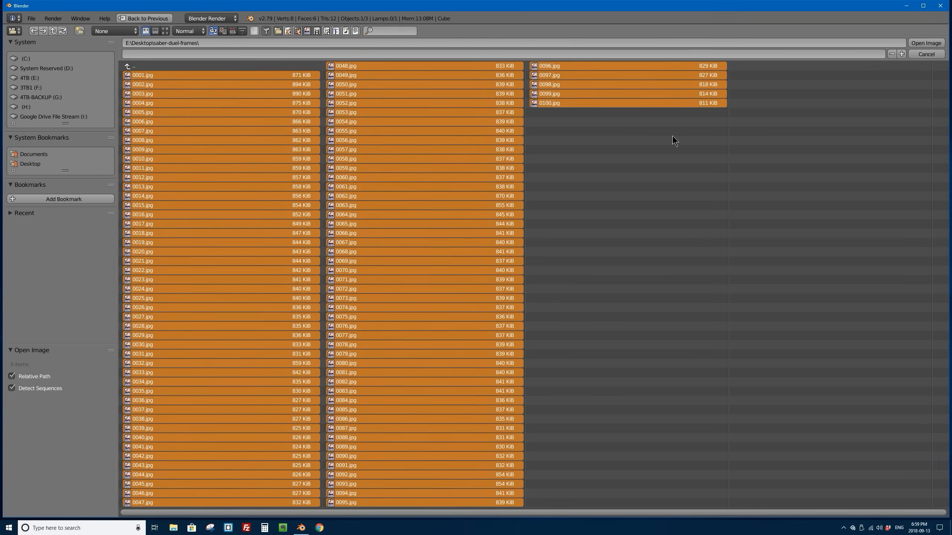
click(926, 43)
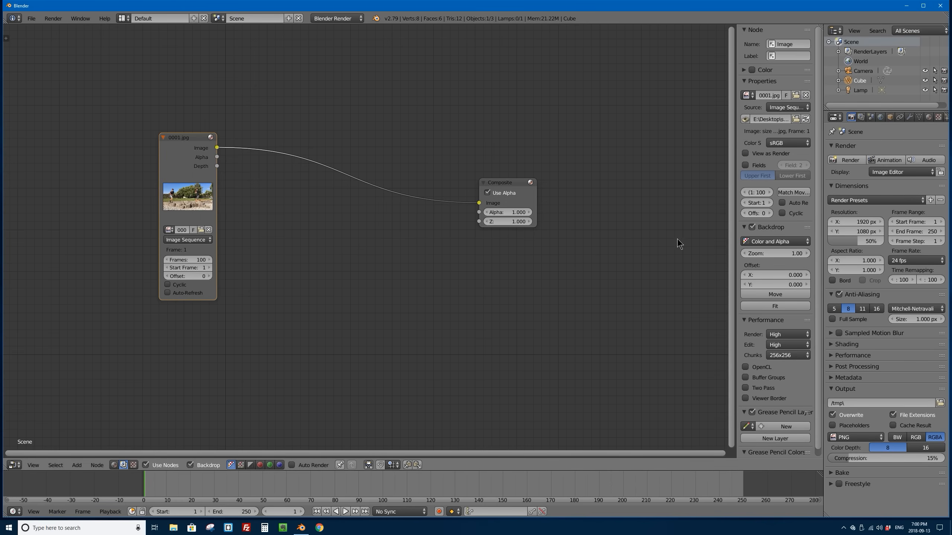
Step: Move the timeline to frame 33, test-render it and return to the node editor
drag(148, 488, 167, 483)
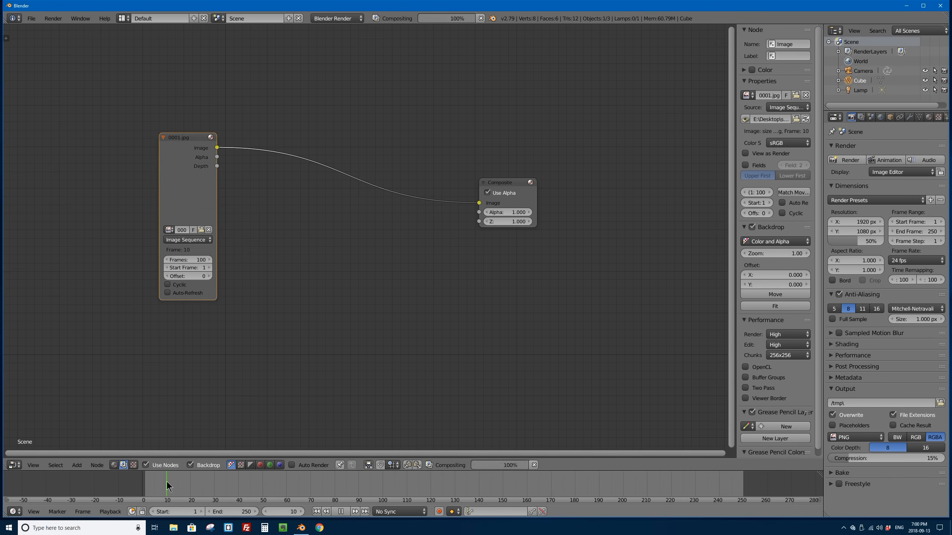
click(858, 161)
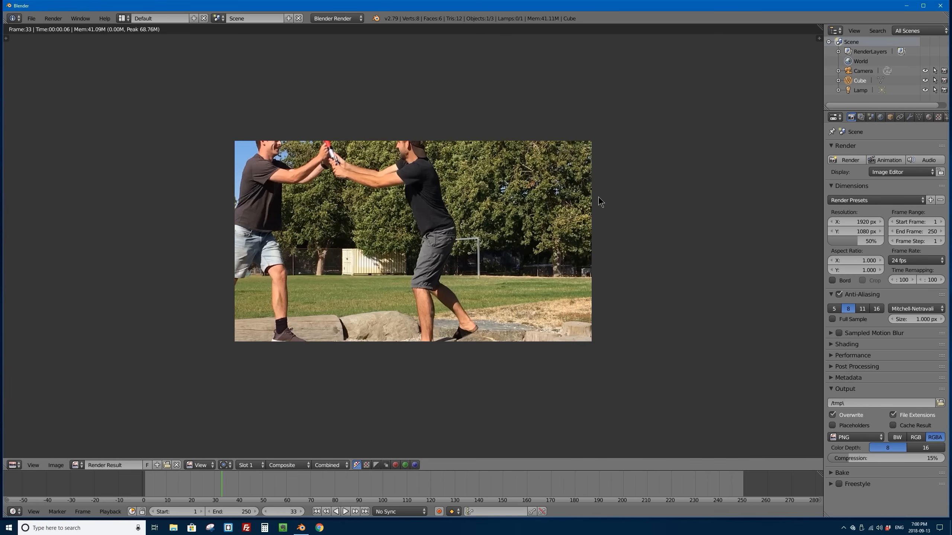
key(Escape)
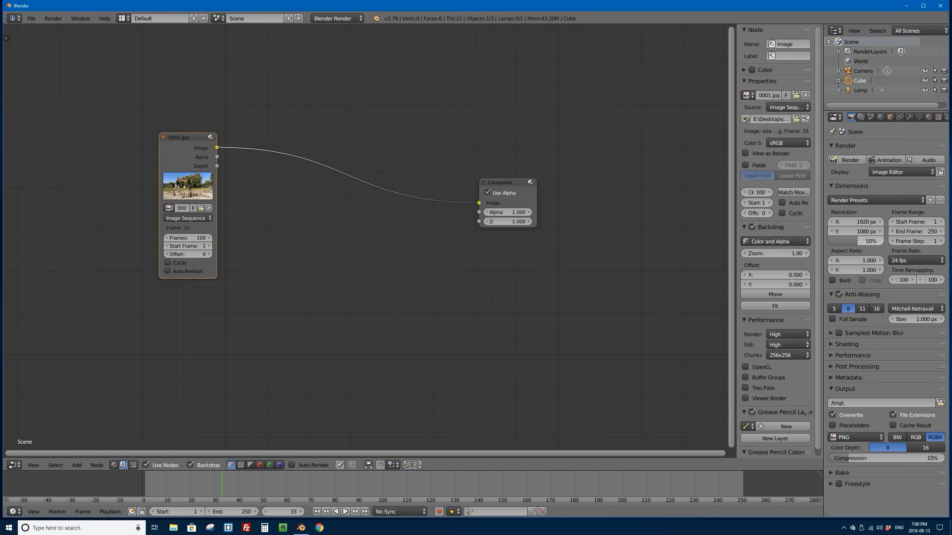
Step: Set the render resolution percentage to 100% and render frame 33 again
drag(848, 240, 875, 244)
click(849, 164)
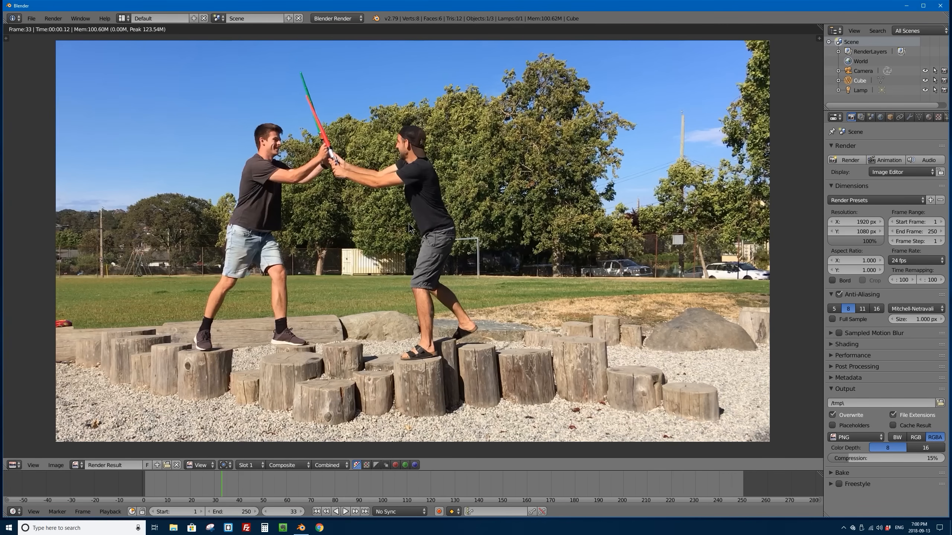
Step: Insert a reroute point in the link between the Image and Composite nodes, and lower the Image node to straighten the link
key(Escape)
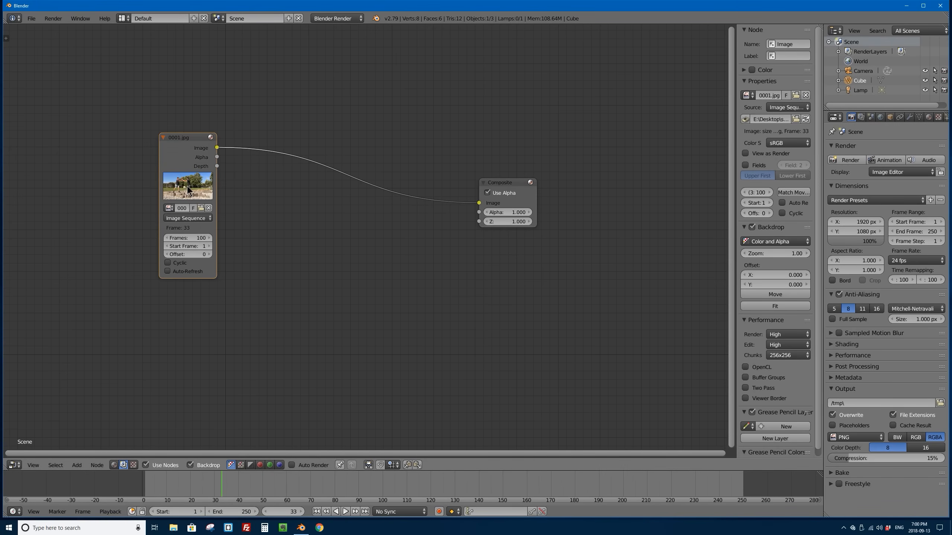
drag(173, 140, 174, 186)
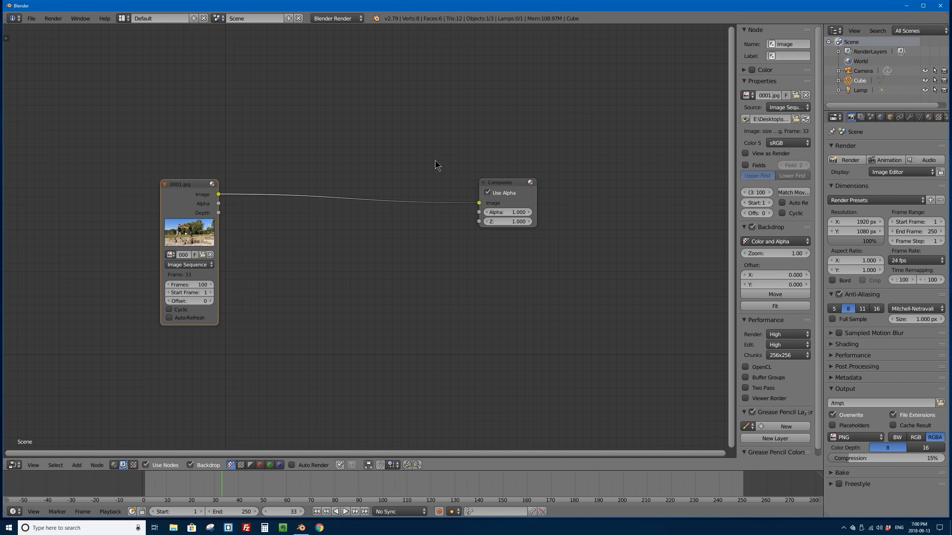
shift+right_drag(435, 161, 435, 273)
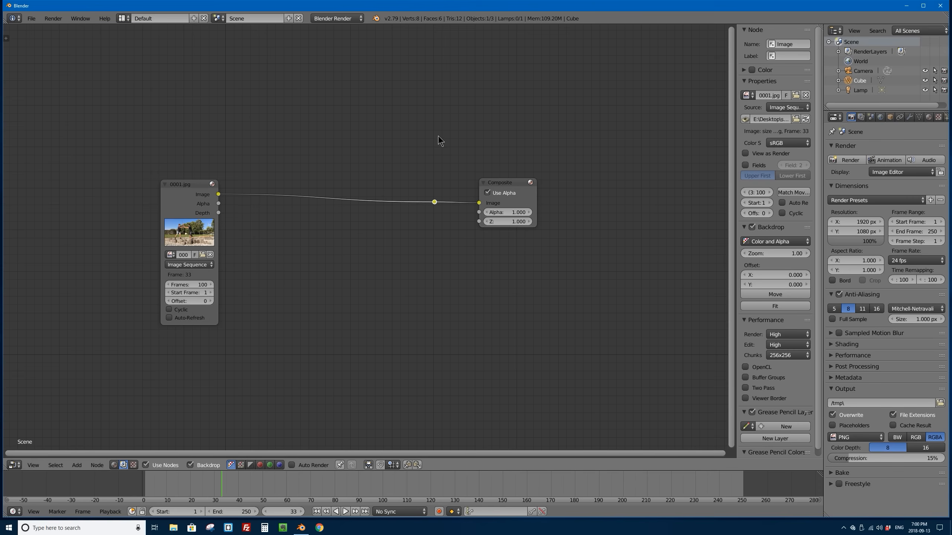
drag(435, 203, 434, 203)
right_drag(434, 203, 427, 204)
mouse_move(426, 204)
mouse_down()
mouse_move(497, 264)
mouse_move(460, 248)
mouse_move(427, 204)
mouse_up()
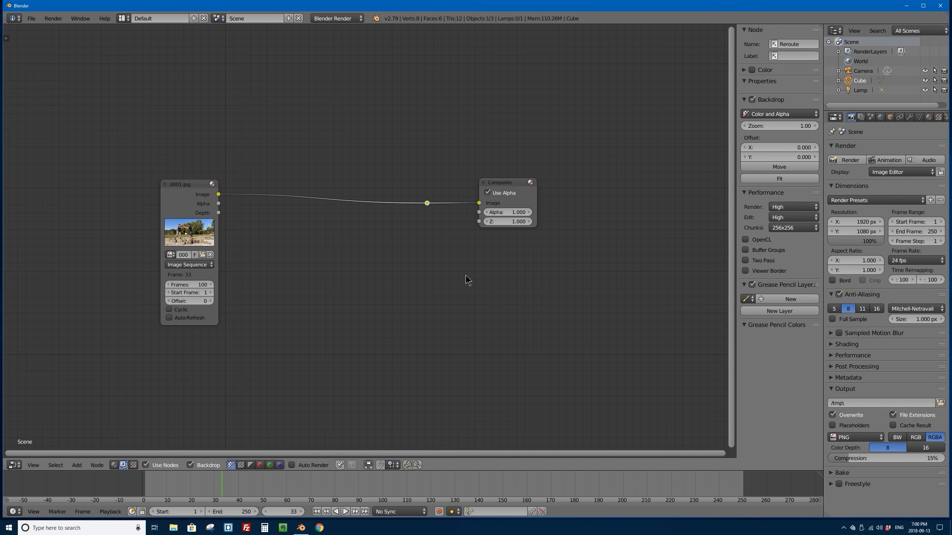
Step: Add a Viewer node and link the reroute point to its Image input
key(shift+a)
mouse_move(484, 268)
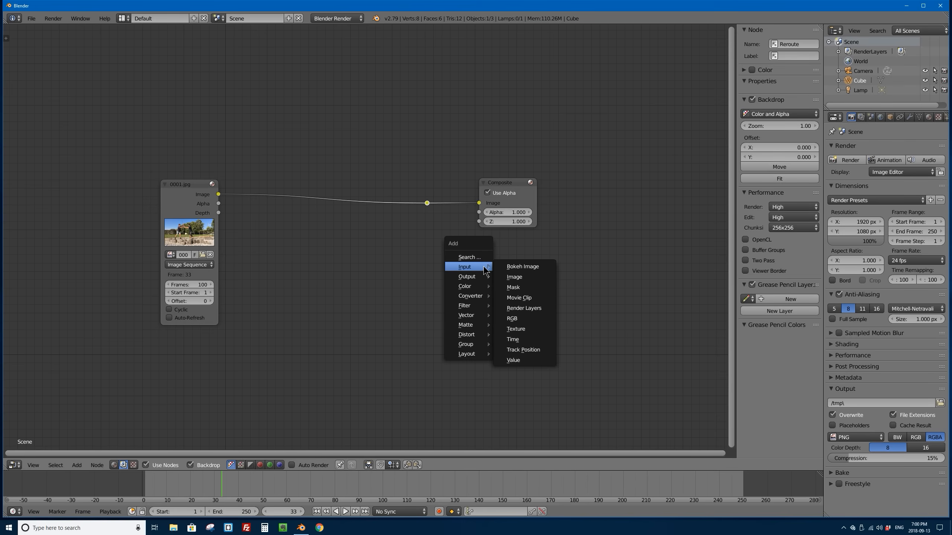
key(Escape)
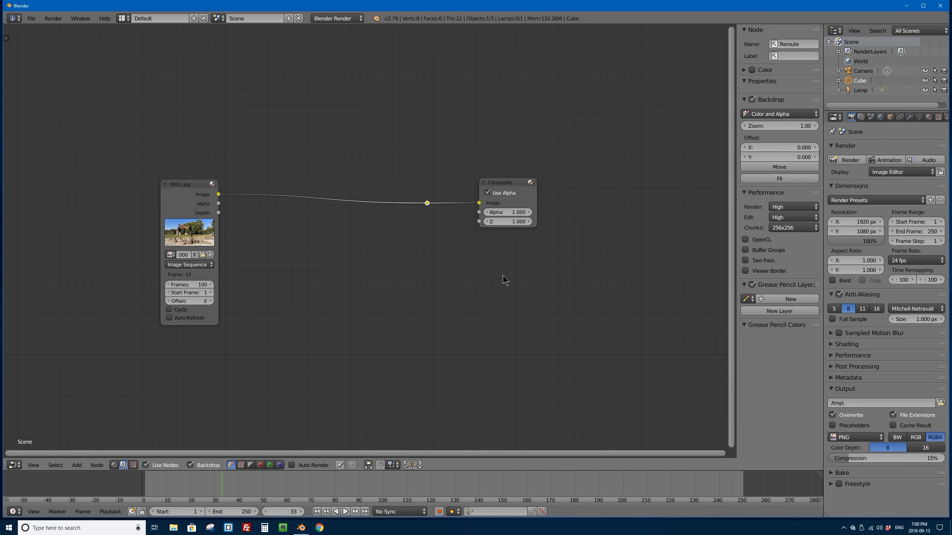
key(shift+a)
ctrl+shift+click(427, 203)
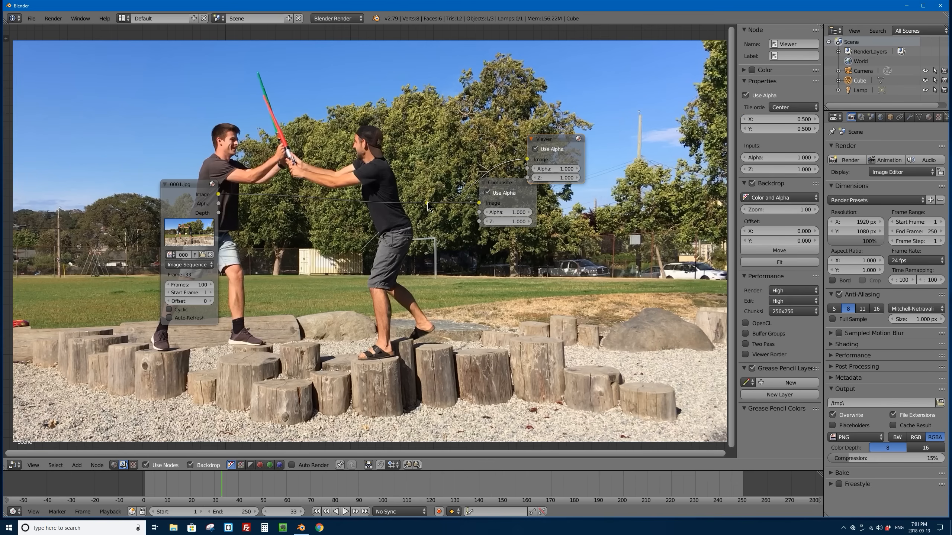
Step: Arrange the Viewer node directly above the Composite node with a gap between them, leaving the backdrop switched on
drag(489, 191, 522, 225)
click(191, 465)
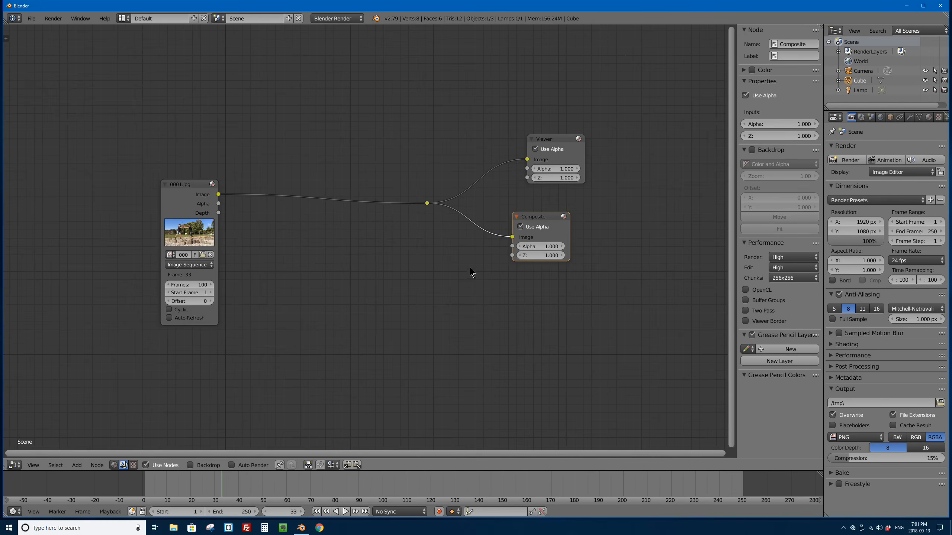
drag(549, 138, 528, 152)
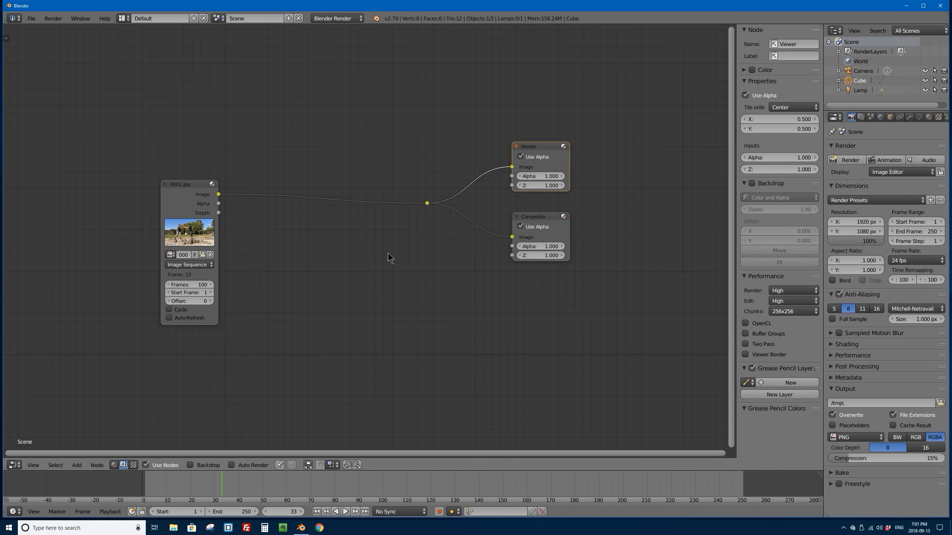
click(190, 465)
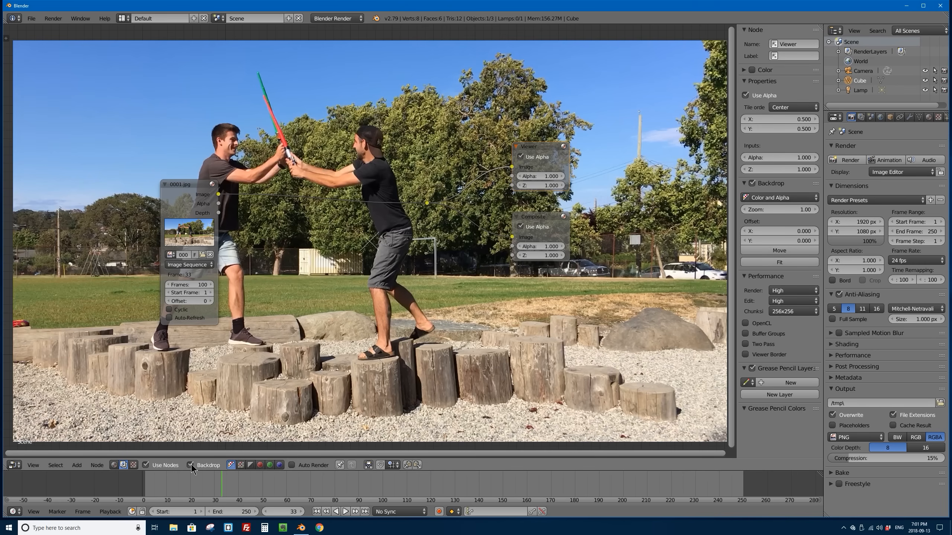
click(190, 465)
click(190, 465)
drag(542, 149, 541, 144)
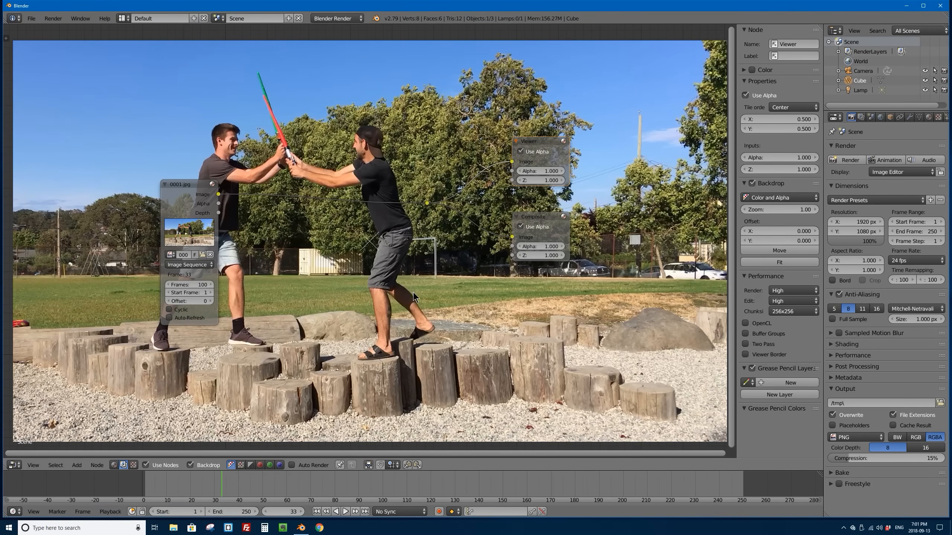
Step: Scale the backdrop image down and back up to a zoom of about 0.83
key(v)
key(v)
key(v)
key(v)
key(v)
key(v)
key(v)
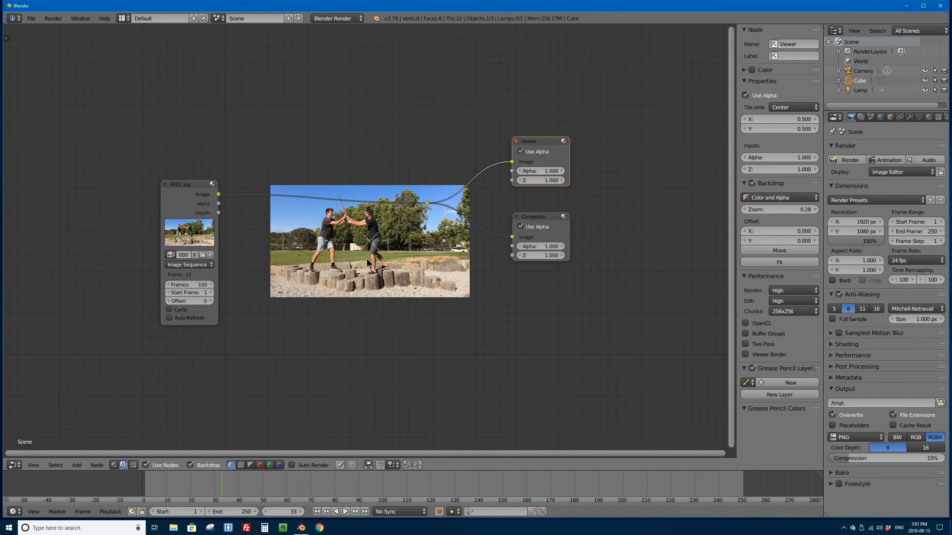
key(alt+v)
key(alt+v)
key(alt+v)
key(alt+v)
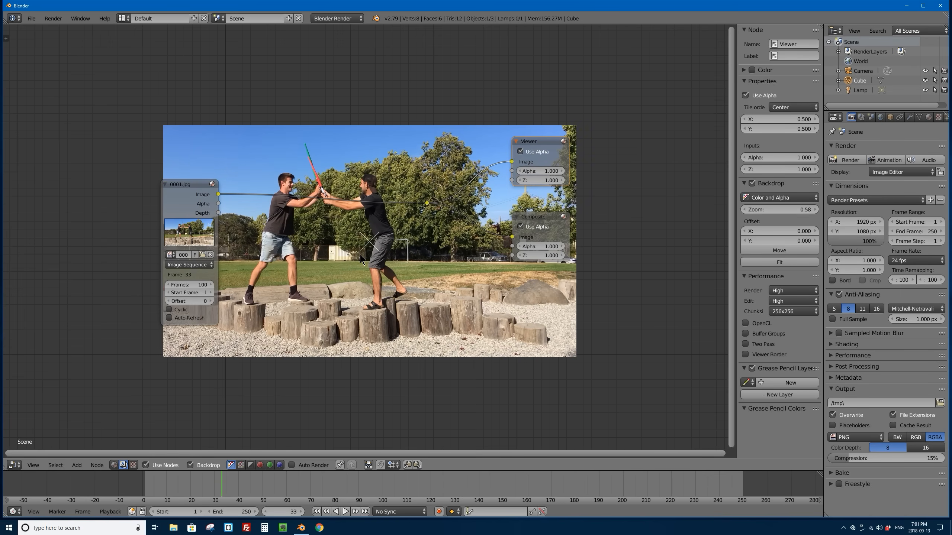
key(alt+v)
key(alt+v)
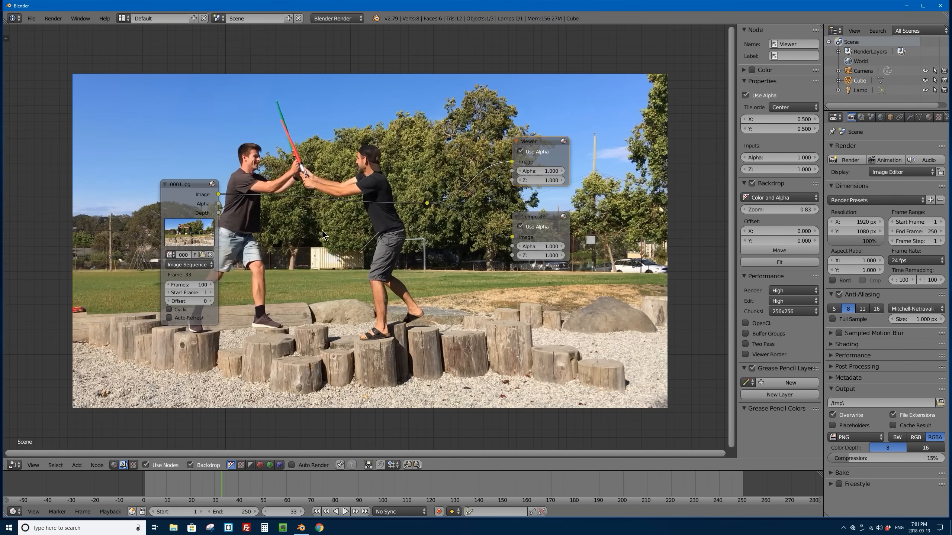
Step: Shift the backdrop image to an offset of about X 453, Y -164 and move the timeline to frame 21
alt+middle_drag(296, 222, 339, 235)
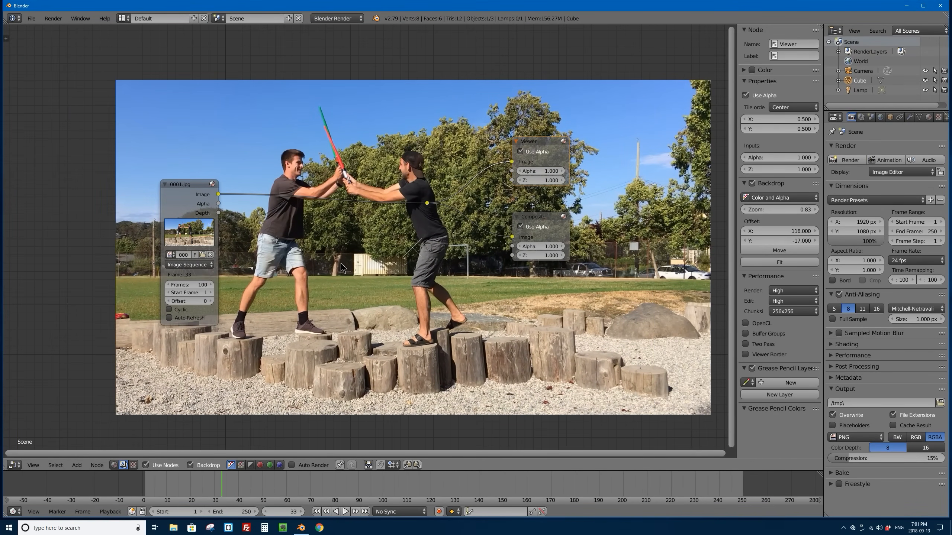
alt+middle_drag(341, 263, 608, 275)
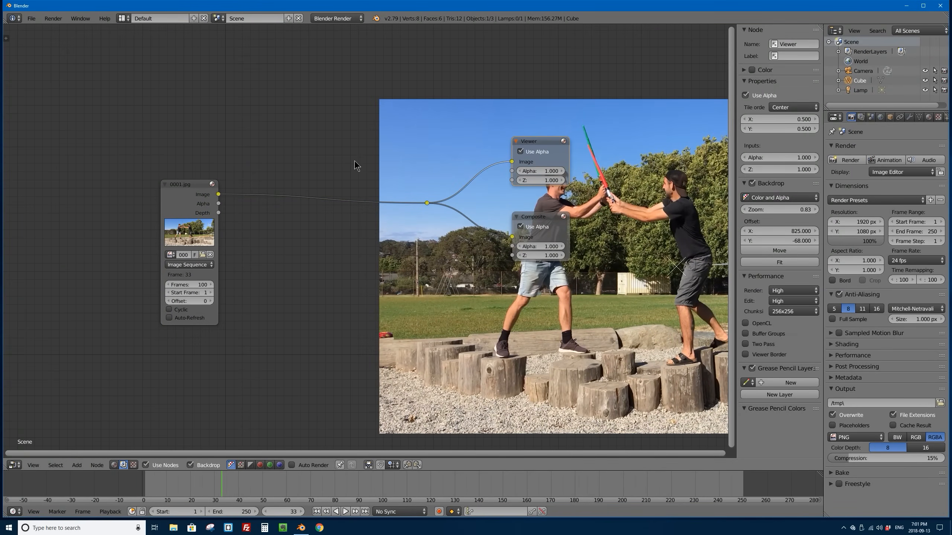
drag(211, 480, 192, 484)
alt+middle_drag(605, 238, 461, 277)
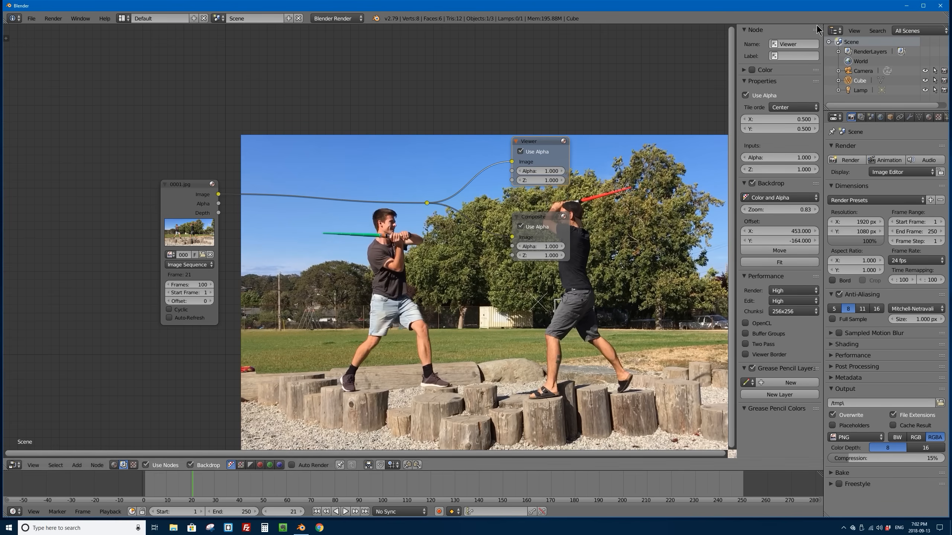
Step: Split the node editor into two stacked areas and change the upper one to a Movie Clip Editor
drag(819, 27, 510, 292)
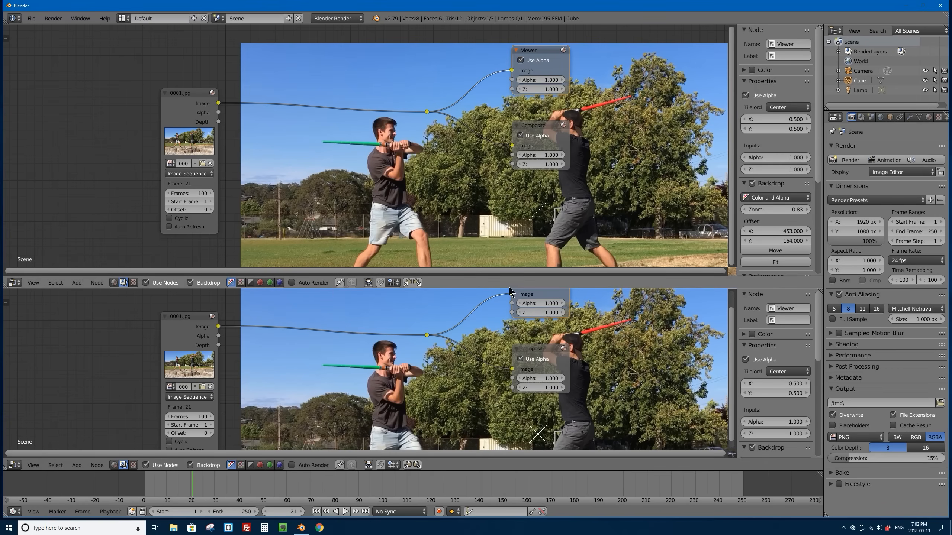
click(14, 283)
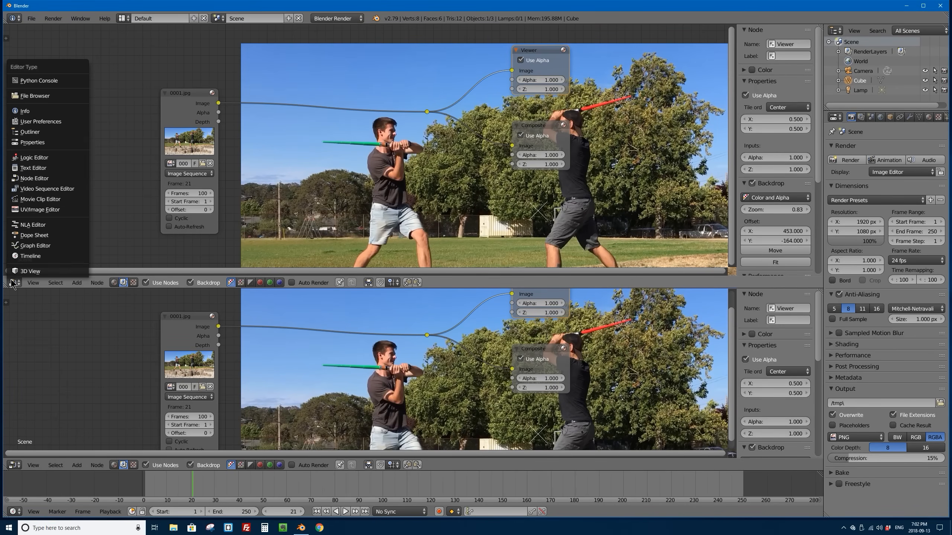
click(77, 201)
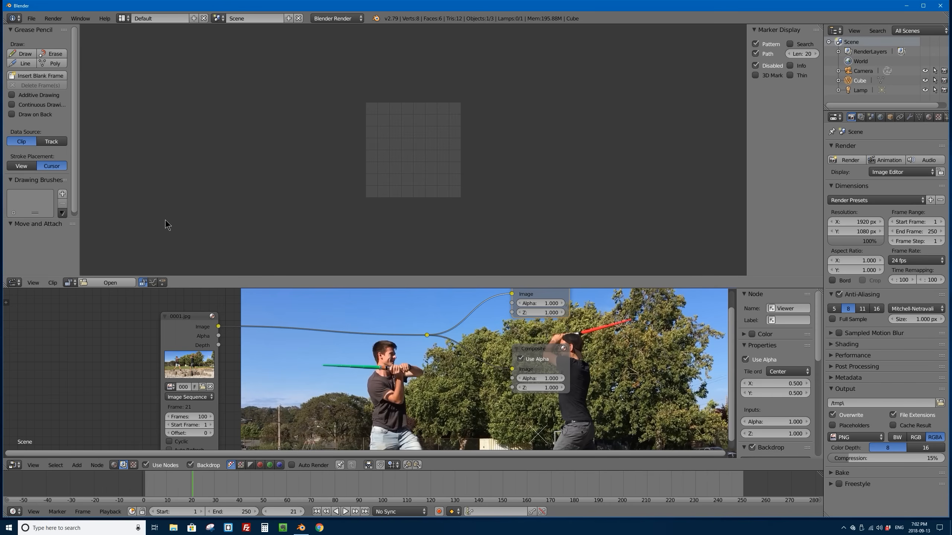
Step: Open all JPEG frames 0001.jpg to 0100.jpg from the Desktop folder saber-duel-frames as a movie clip
click(69, 282)
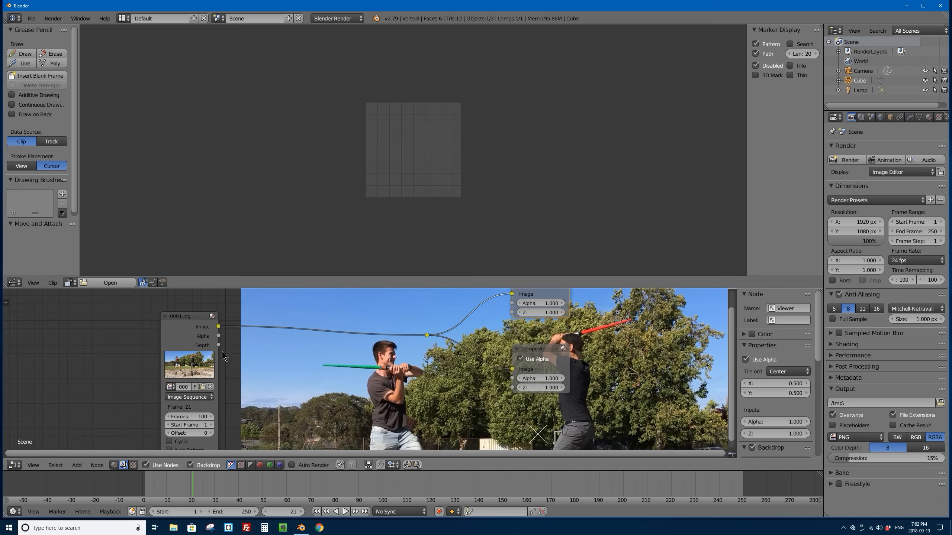
click(98, 281)
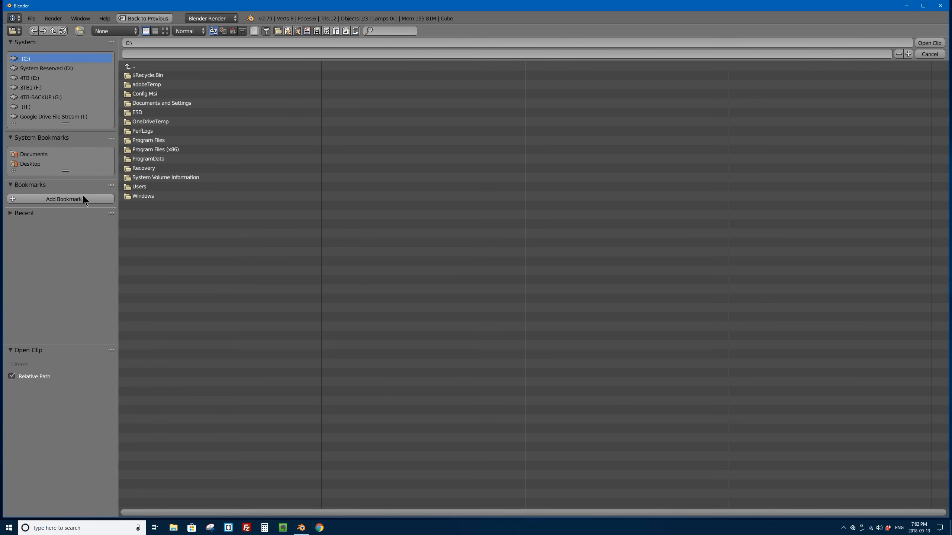
click(30, 164)
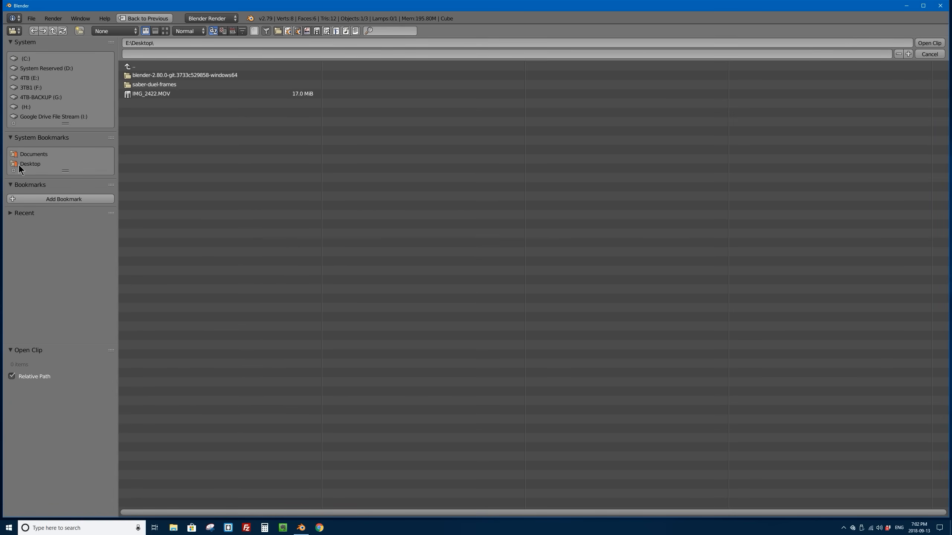
double_click(148, 85)
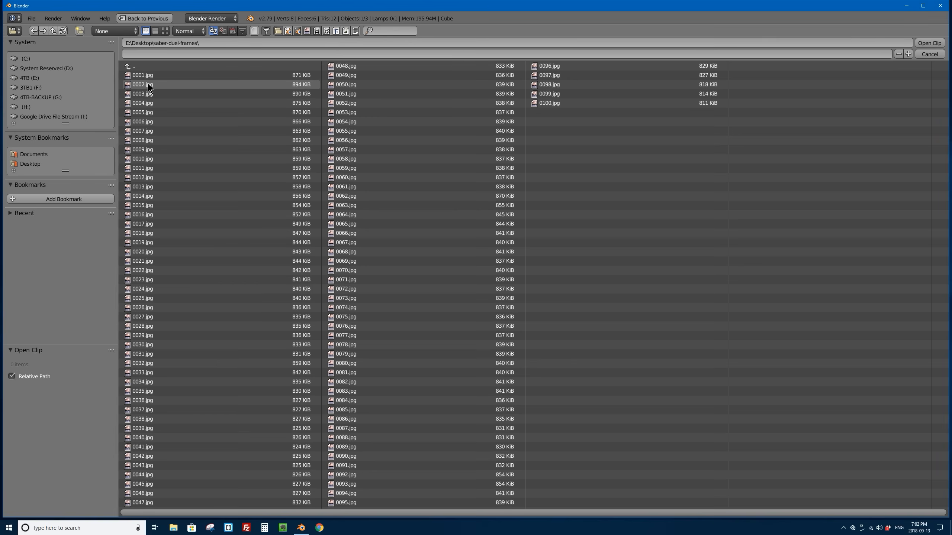
key(a)
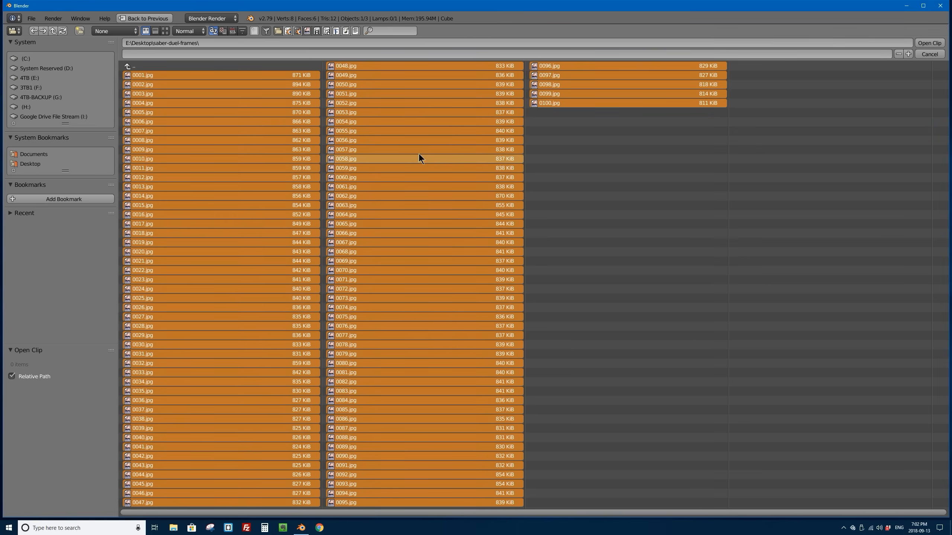
click(927, 43)
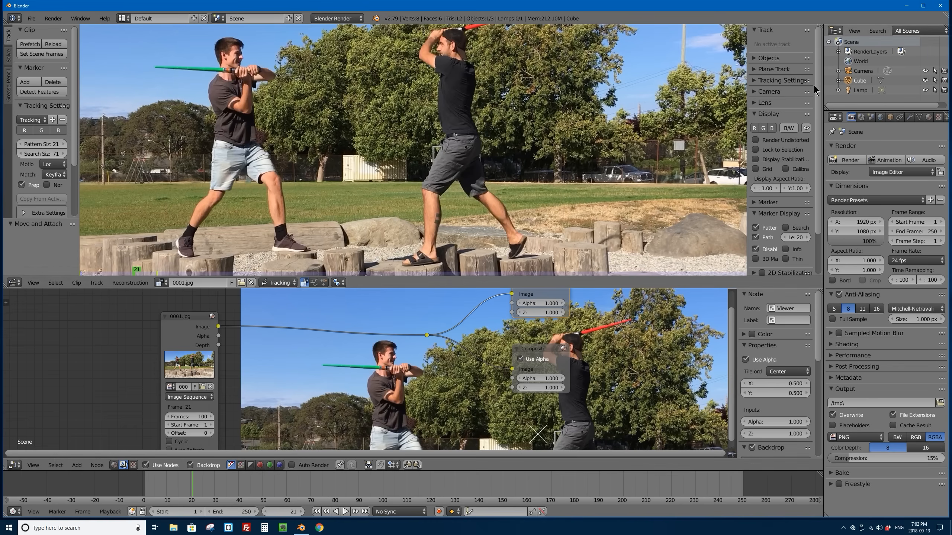
Step: Move the clip's playhead to frame 18
scroll(388, 92, down, 6)
scroll(389, 92, up, 3)
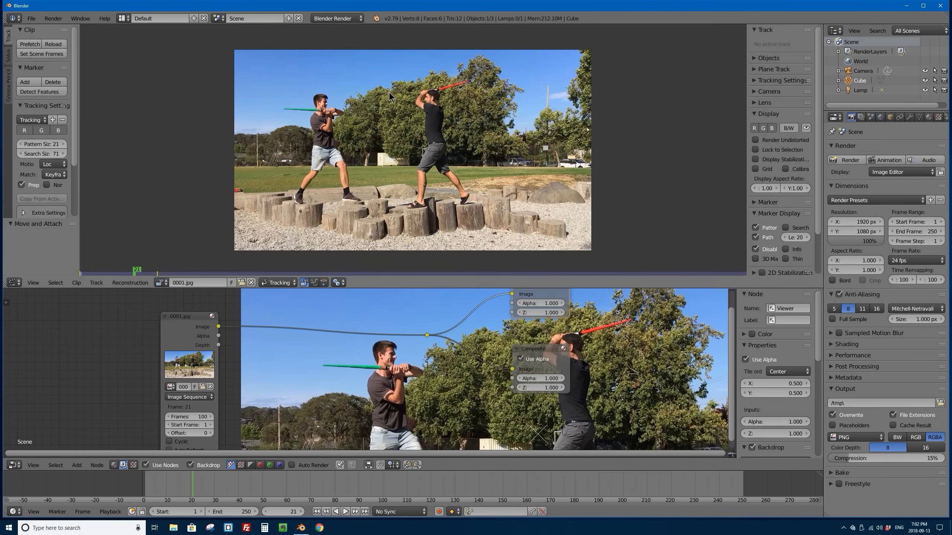
scroll(389, 93, up, 1)
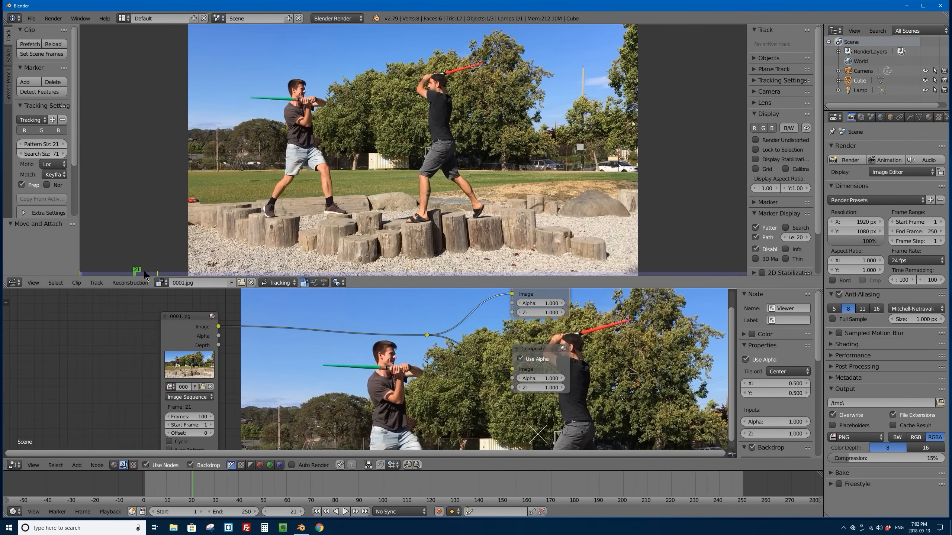
drag(138, 270, 127, 270)
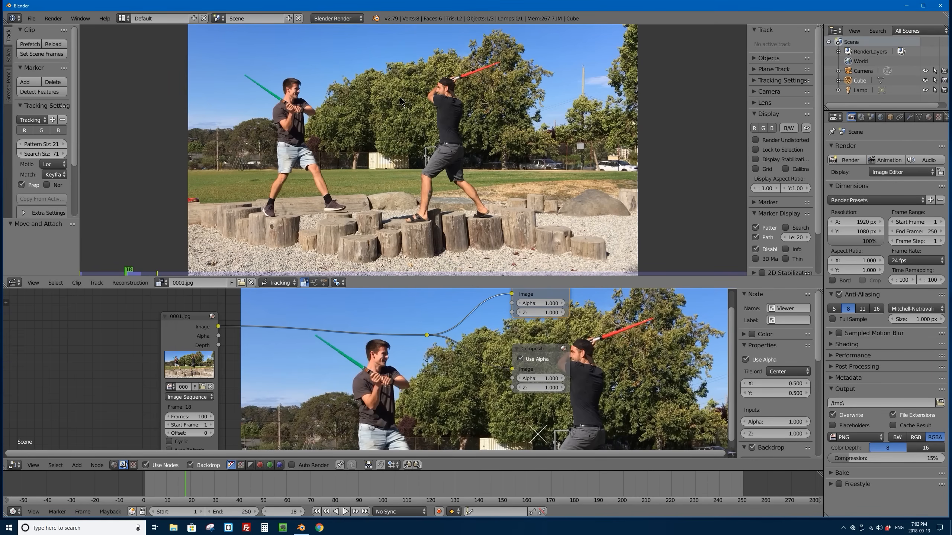
Step: Get a close view of the red saber and switch the Movie Clip Editor from Tracking to Mask mode
scroll(404, 101, up, 3)
scroll(513, 56, up, 2)
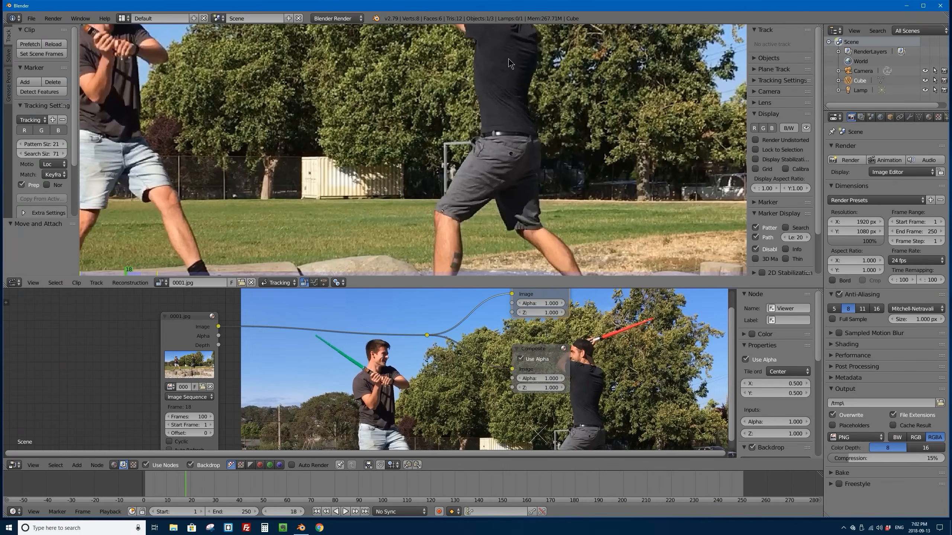
middle_drag(515, 49, 652, 155)
scroll(528, 118, down, 2)
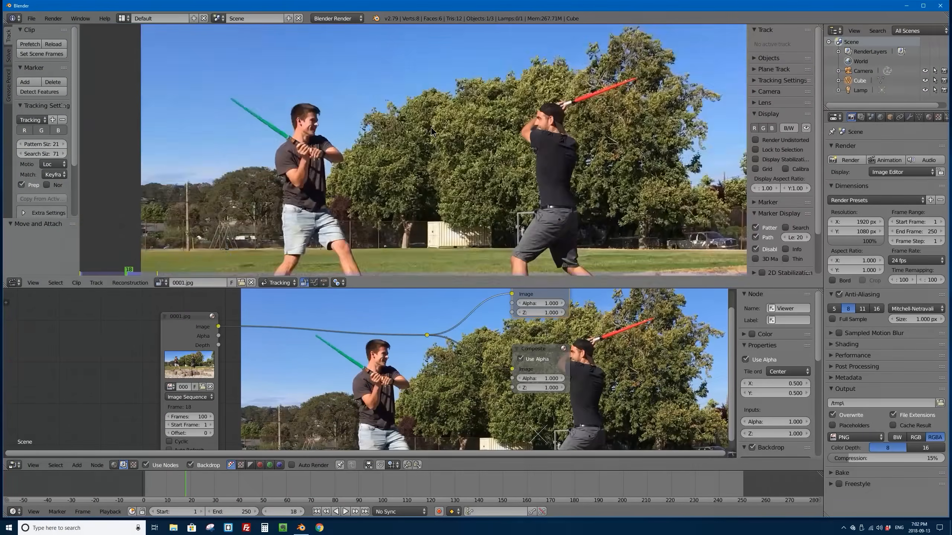
scroll(528, 118, up, 2)
middle_drag(527, 117, 341, 169)
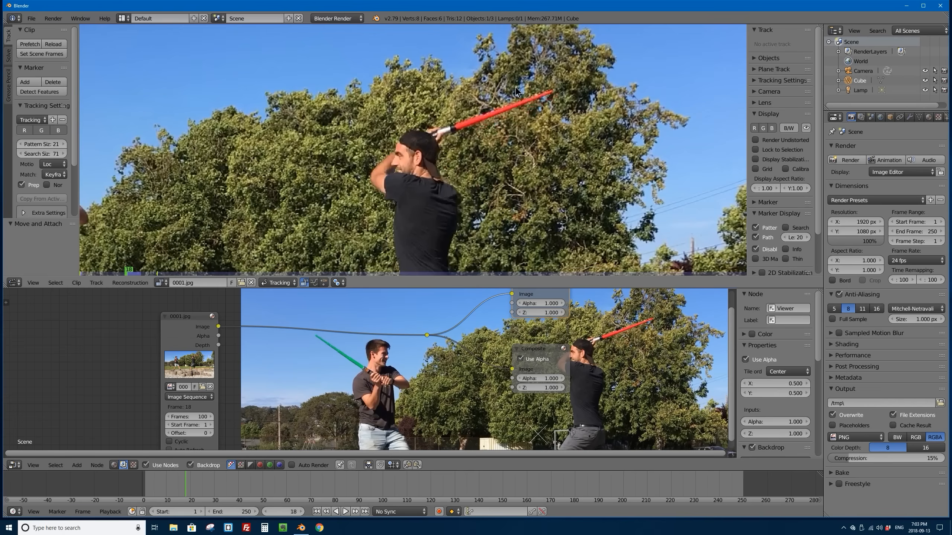
middle_drag(515, 91, 446, 158)
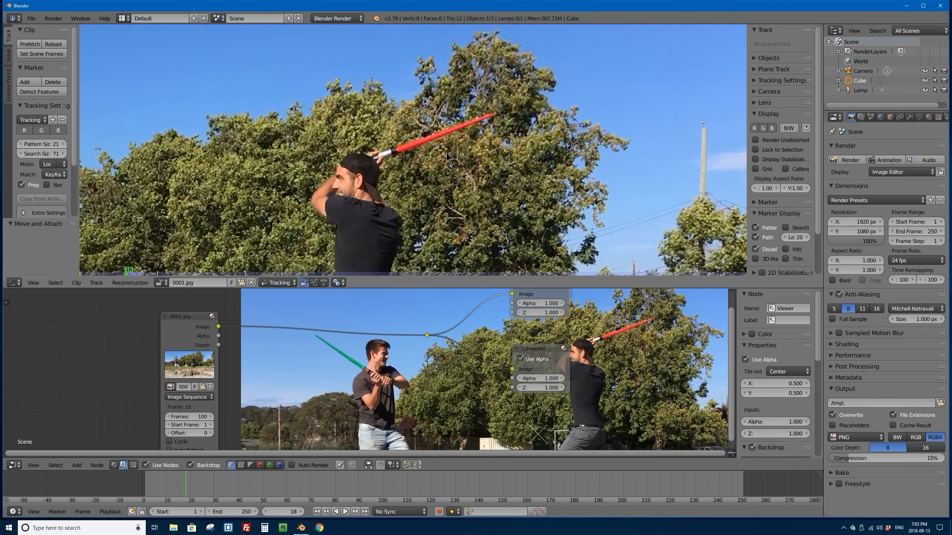
scroll(420, 140, up, 1)
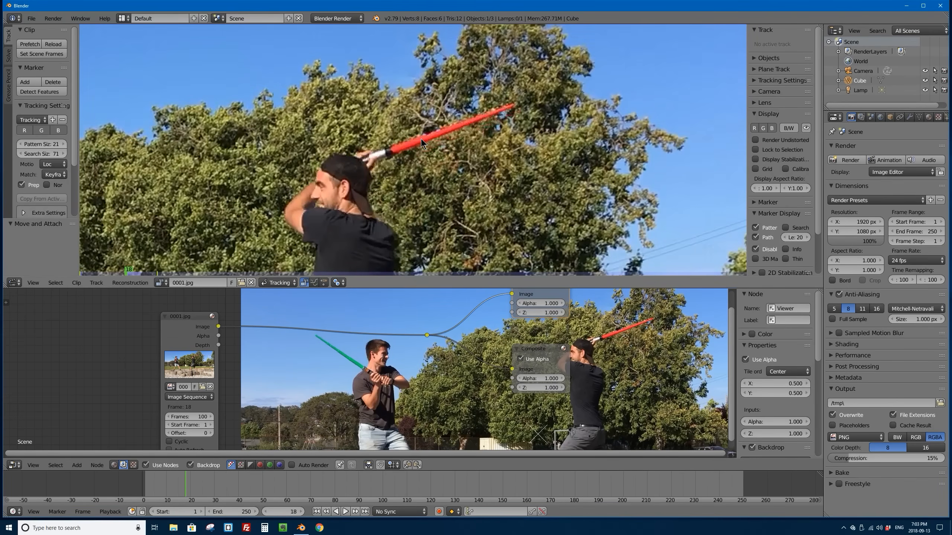
scroll(421, 138, up, 1)
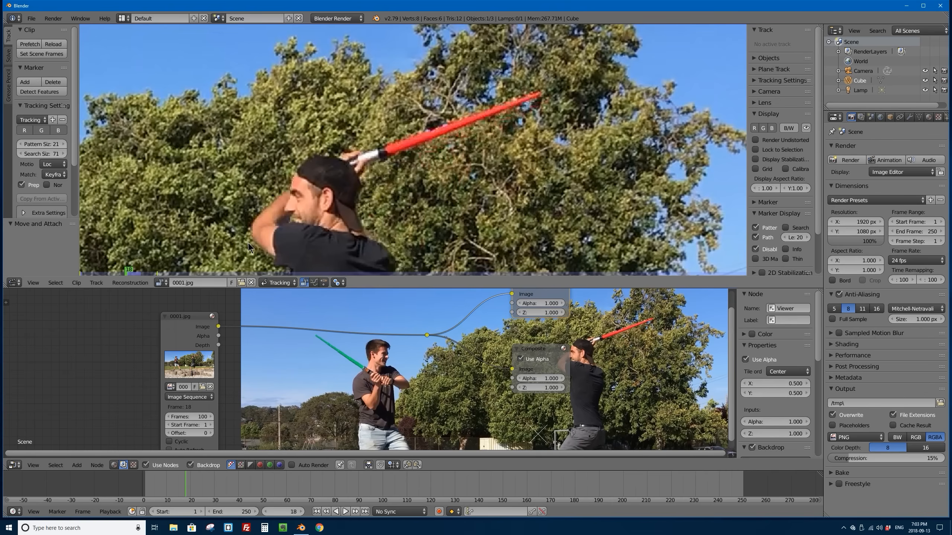
click(283, 283)
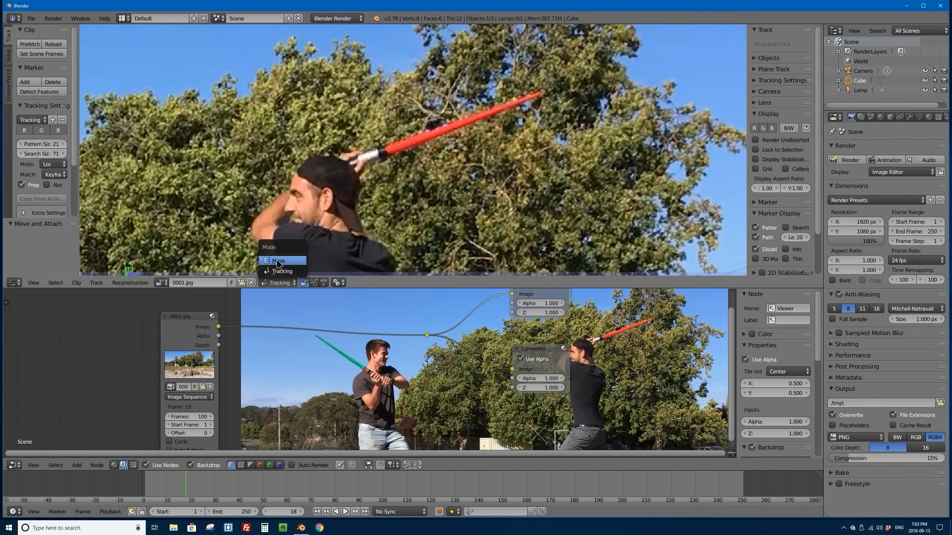
click(292, 261)
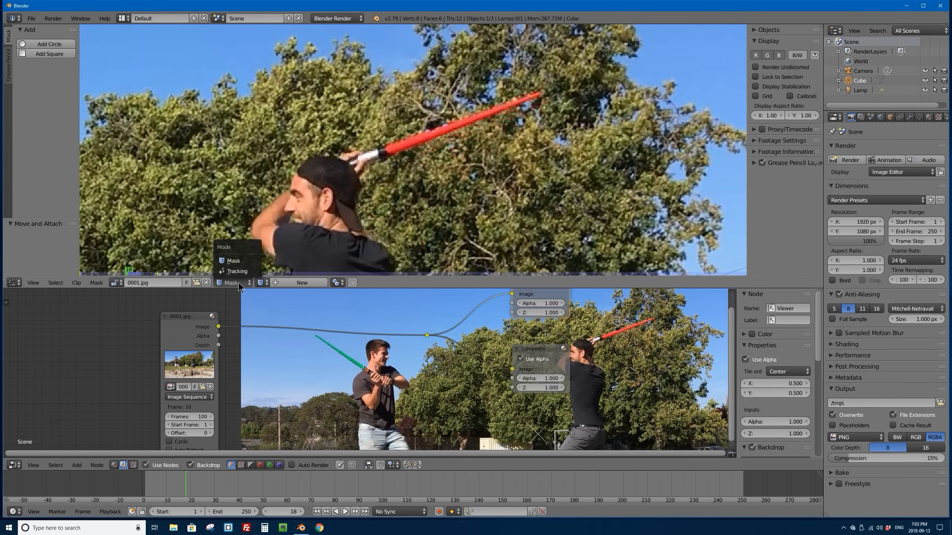
click(260, 284)
click(259, 285)
click(260, 284)
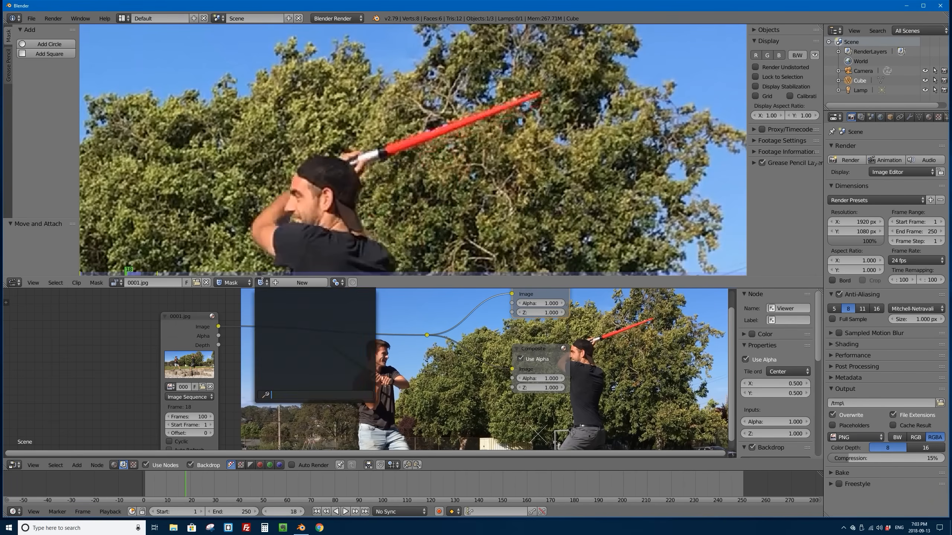
click(260, 285)
click(260, 285)
click(264, 282)
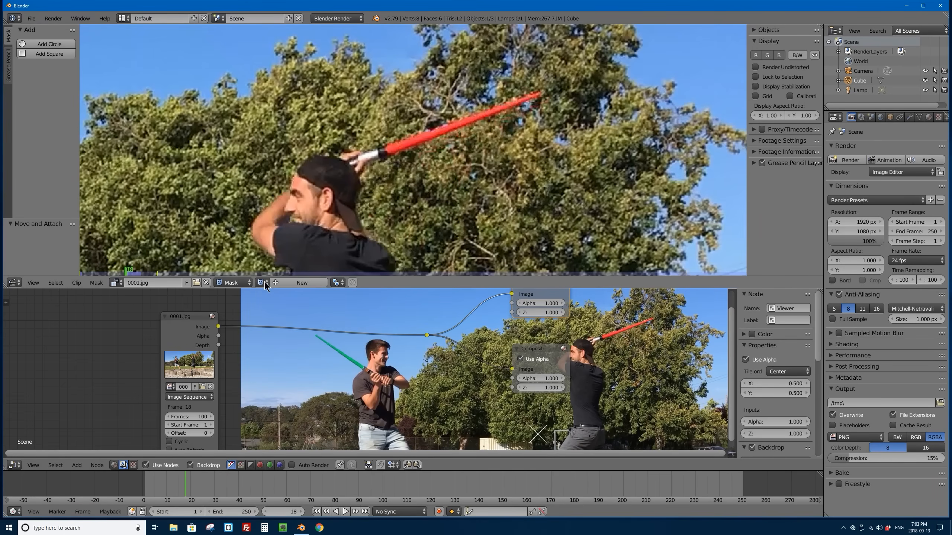
Step: Create a new mask for the clip and name it red
click(307, 281)
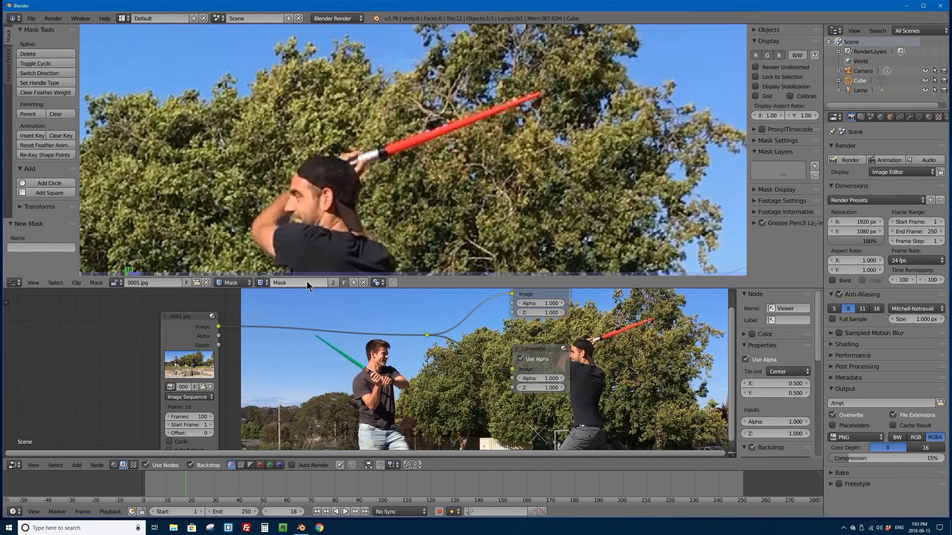
click(292, 282)
text(red)
Step: Outline the red saber's blade with four mask points at its hilt and tip corners, and make the spline cyclic
scroll(413, 138, up, 2)
scroll(423, 117, down, 1)
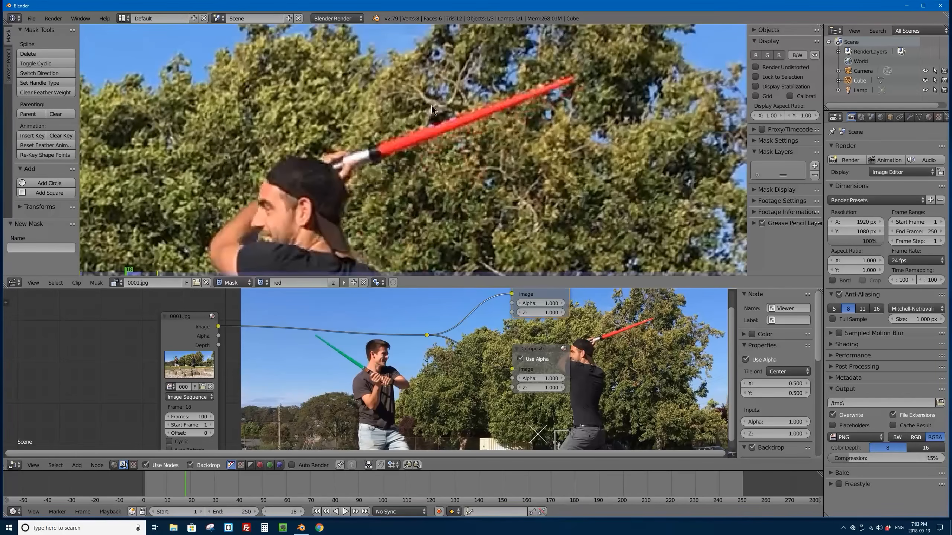
middle_drag(431, 105, 382, 142)
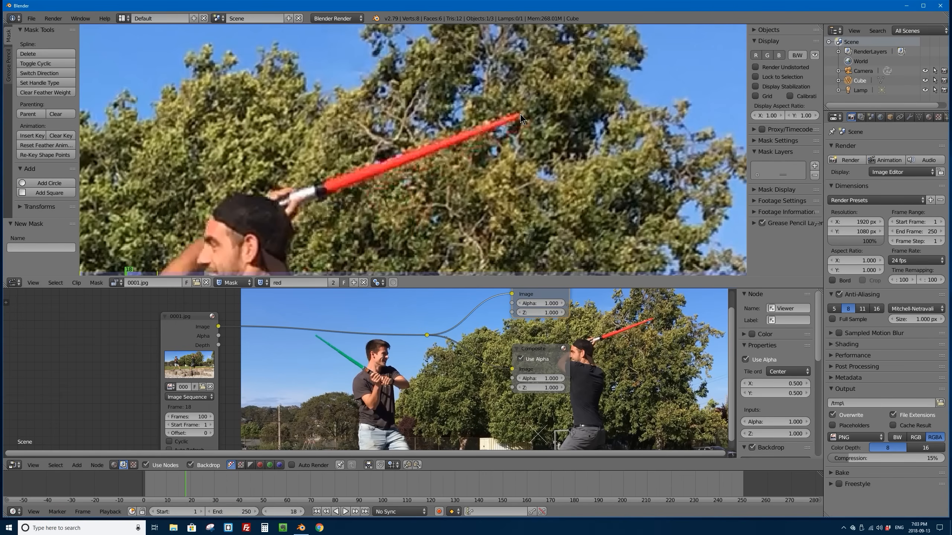
ctrl+click(323, 183)
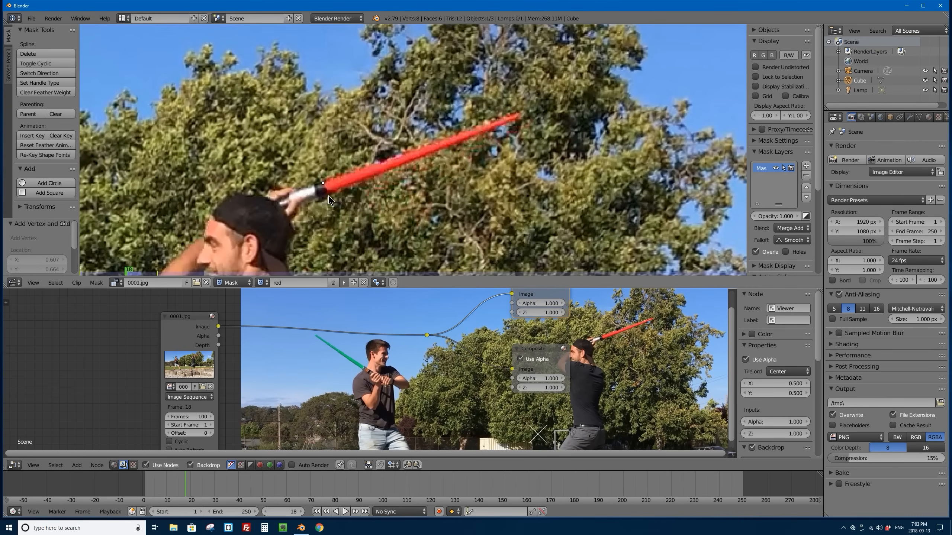
ctrl+click(329, 196)
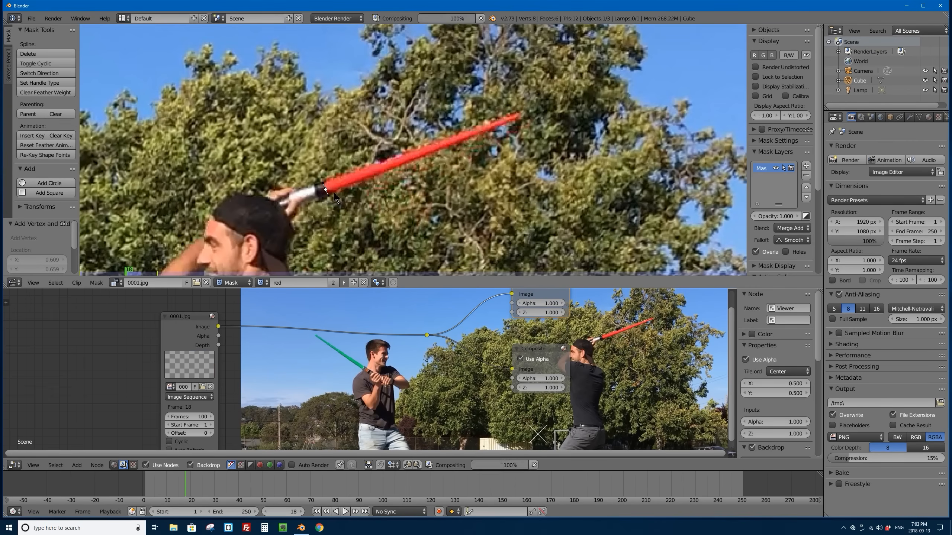
ctrl+click(521, 118)
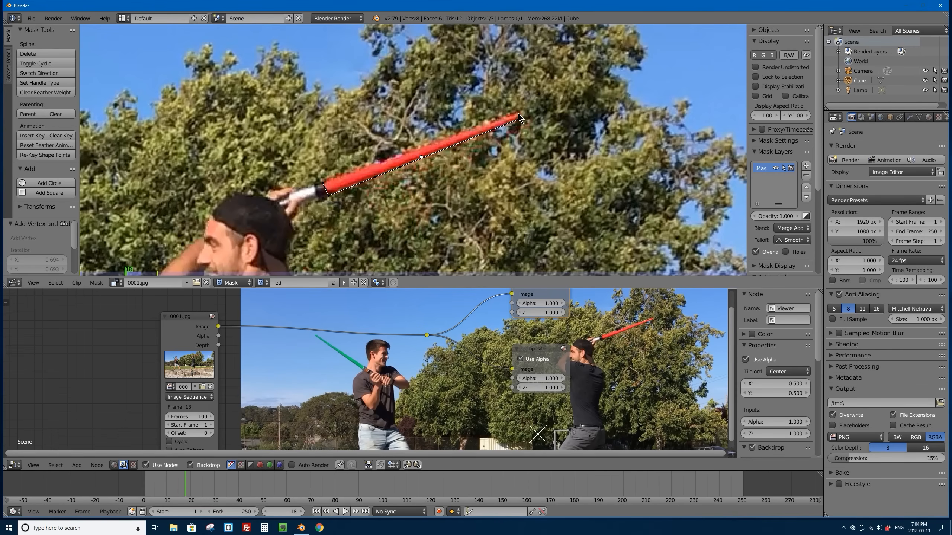
drag(519, 114, 515, 111)
click(95, 284)
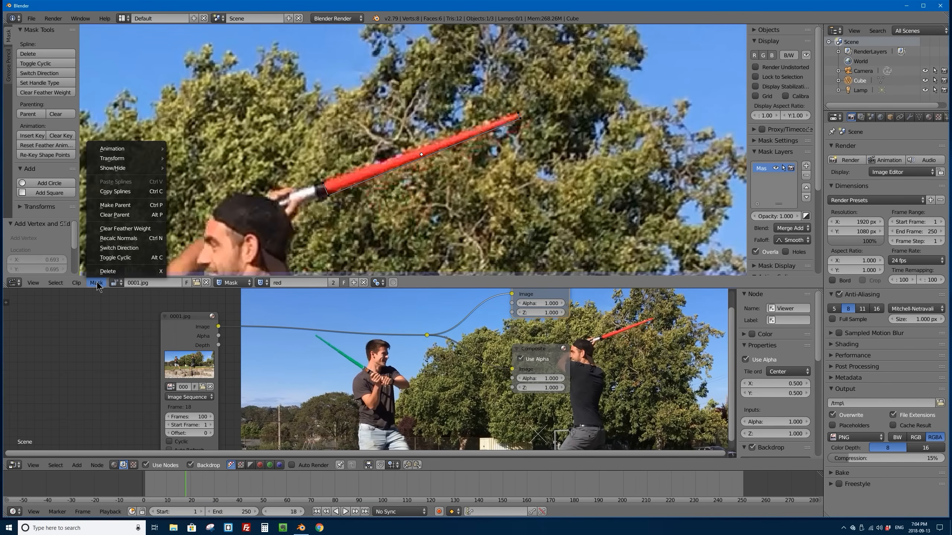
click(139, 258)
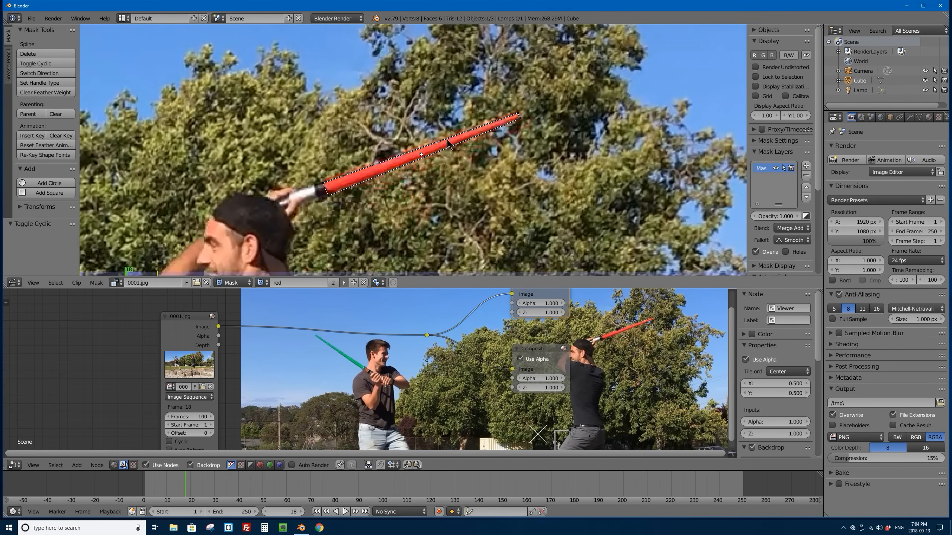
Step: Round the mask outline around the saber's tip by adjusting its two tip points and curving the segment between them
scroll(325, 183, up, 1)
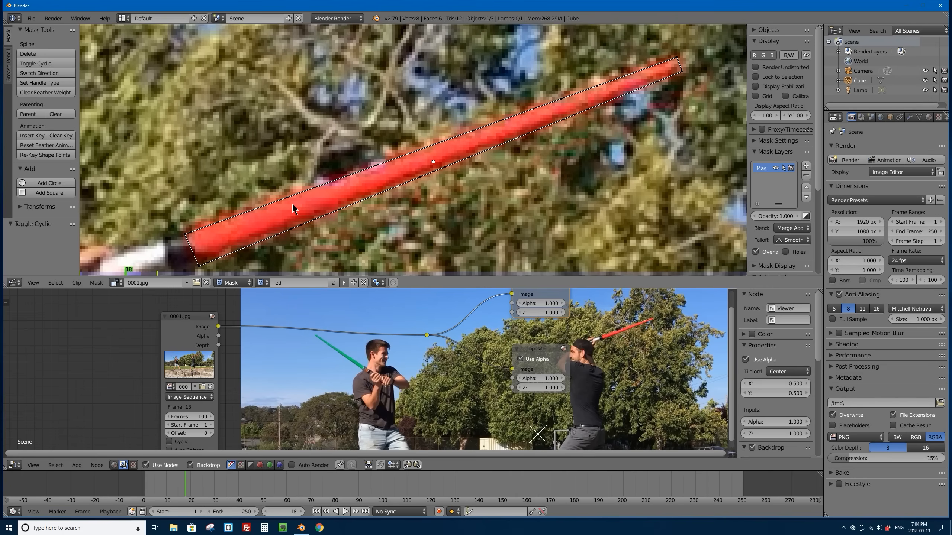
middle_drag(304, 205, 362, 179)
middle_drag(596, 107, 328, 186)
scroll(485, 103, up, 3)
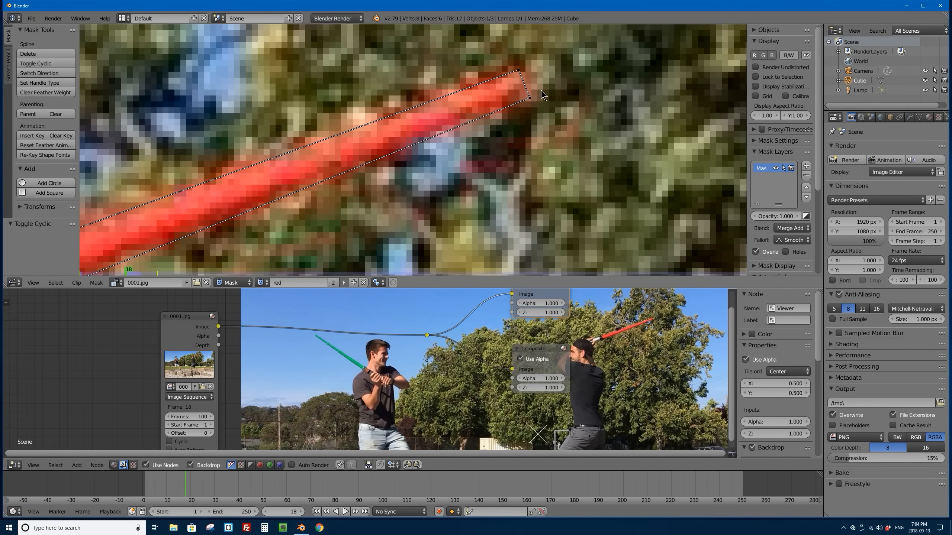
middle_drag(540, 90, 440, 130)
scroll(417, 171, up, 4)
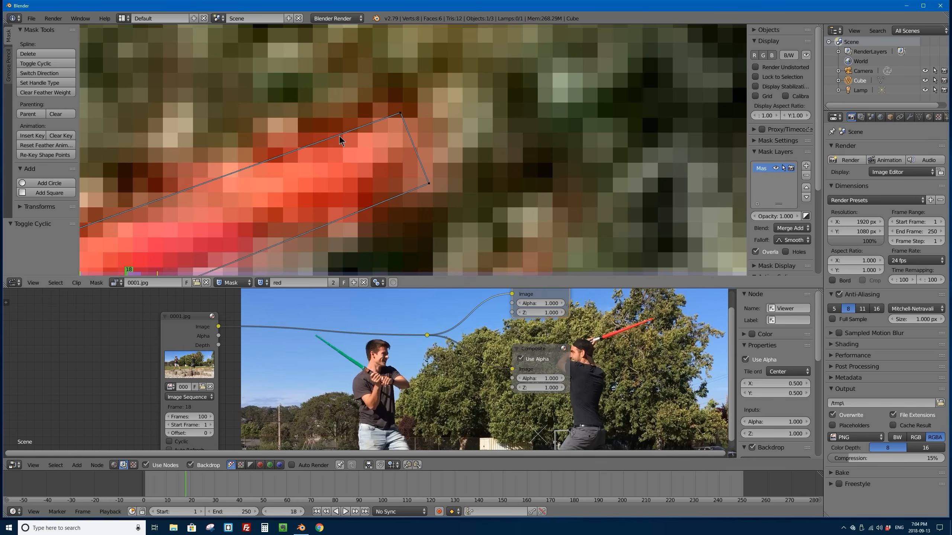
drag(416, 149, 448, 90)
scroll(420, 146, up, 3)
scroll(420, 147, down, 4)
scroll(425, 145, up, 2)
drag(463, 151, 476, 172)
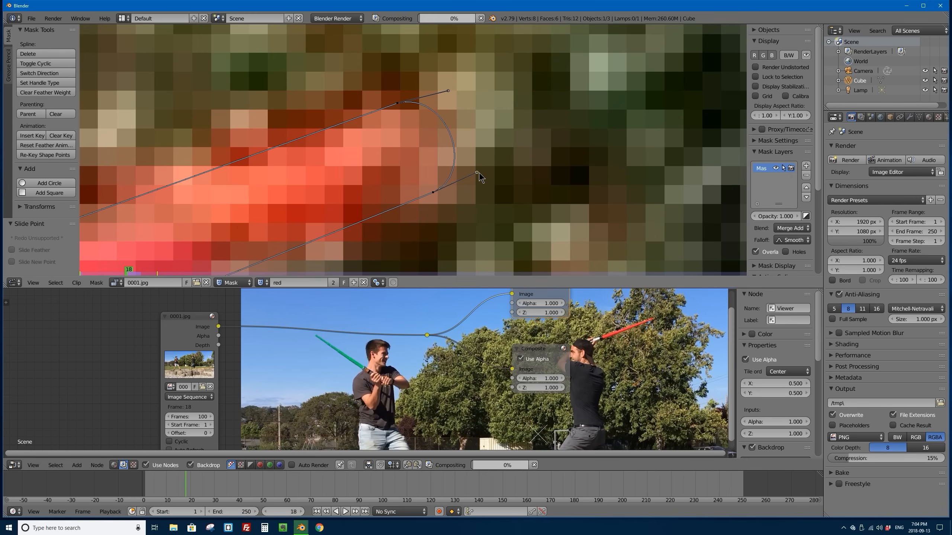
scroll(423, 150, down, 8)
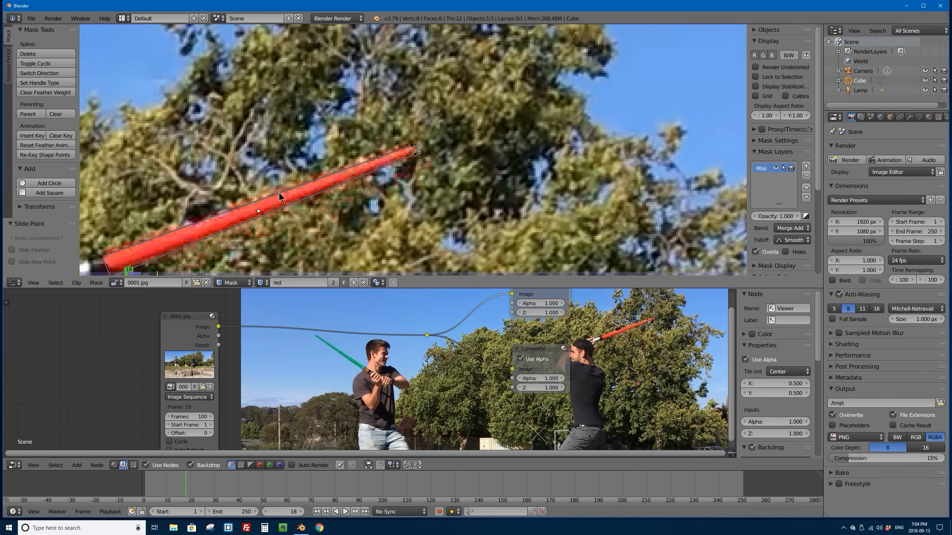
Step: Fit the mask's two hilt-end points to the blade's base and curve the segment between them inward
middle_drag(274, 185, 443, 100)
scroll(277, 197, up, 10)
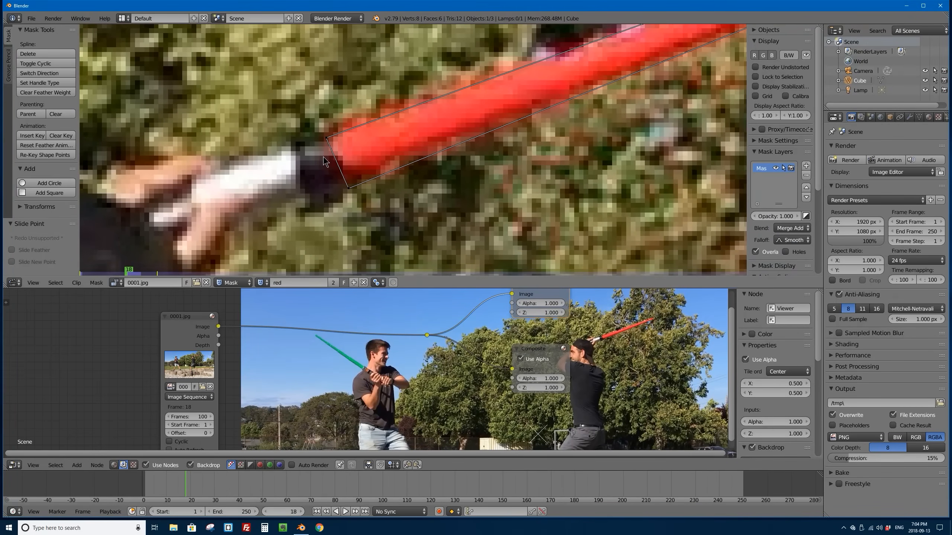
drag(284, 225, 273, 224)
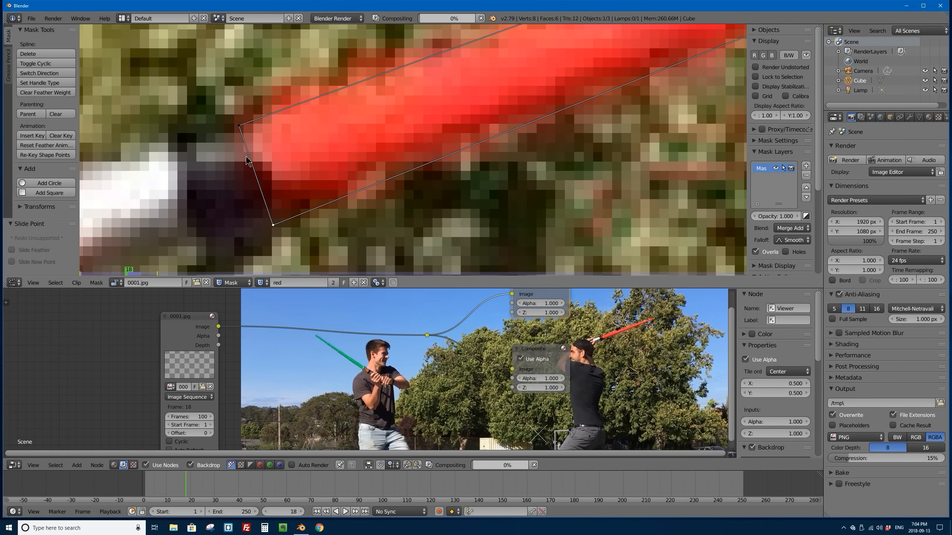
drag(259, 182, 268, 167)
drag(239, 126, 222, 133)
drag(273, 225, 260, 225)
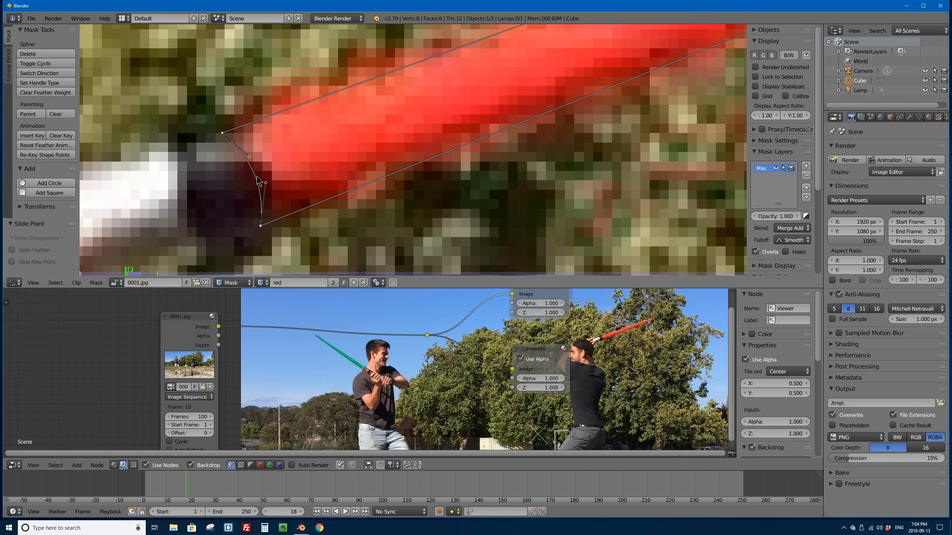
drag(256, 177, 264, 174)
scroll(302, 154, down, 7)
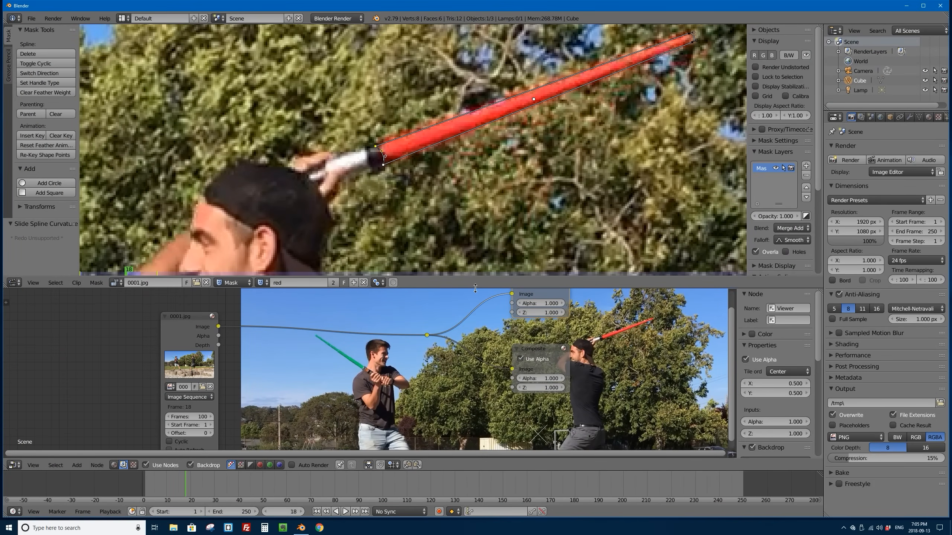
Step: Enlarge the node editor area and split it into two node editors side by side
drag(476, 288, 501, 164)
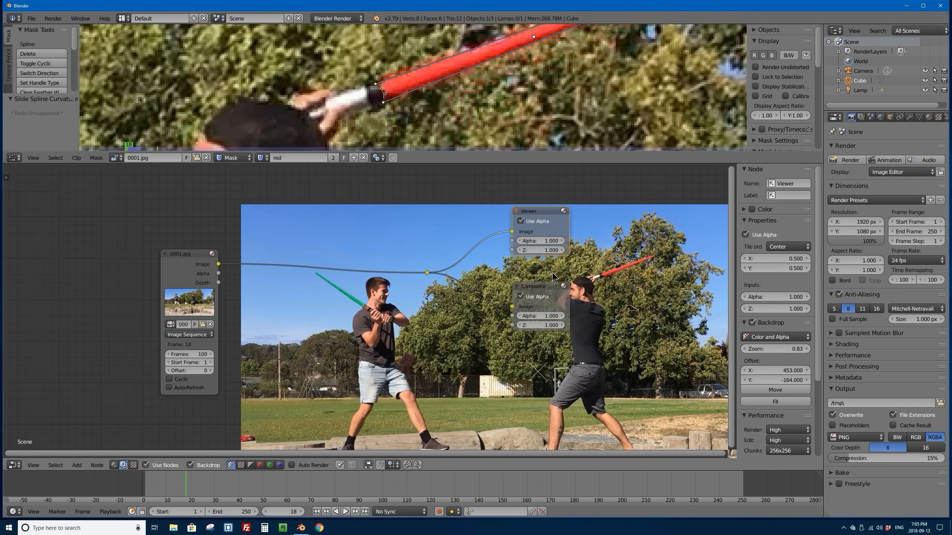
middle_drag(372, 270, 311, 266)
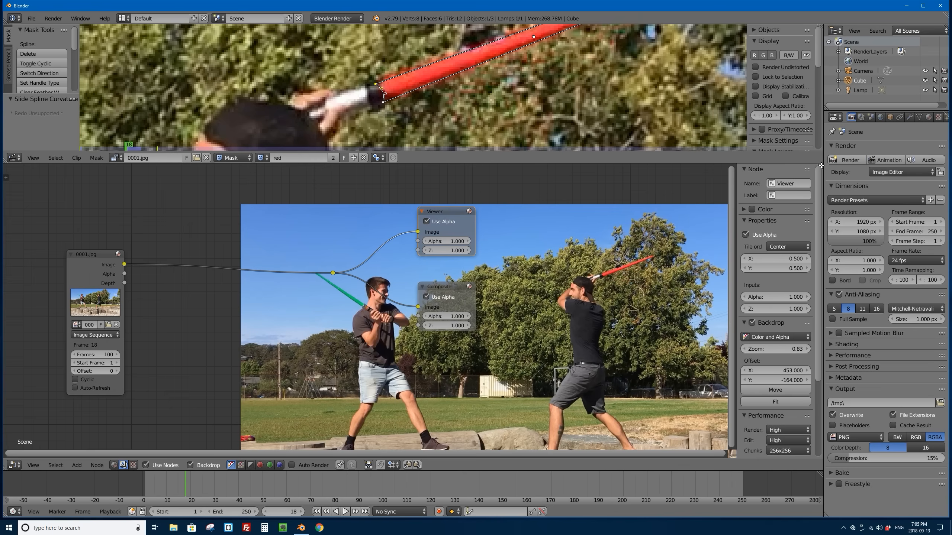
drag(821, 165, 453, 212)
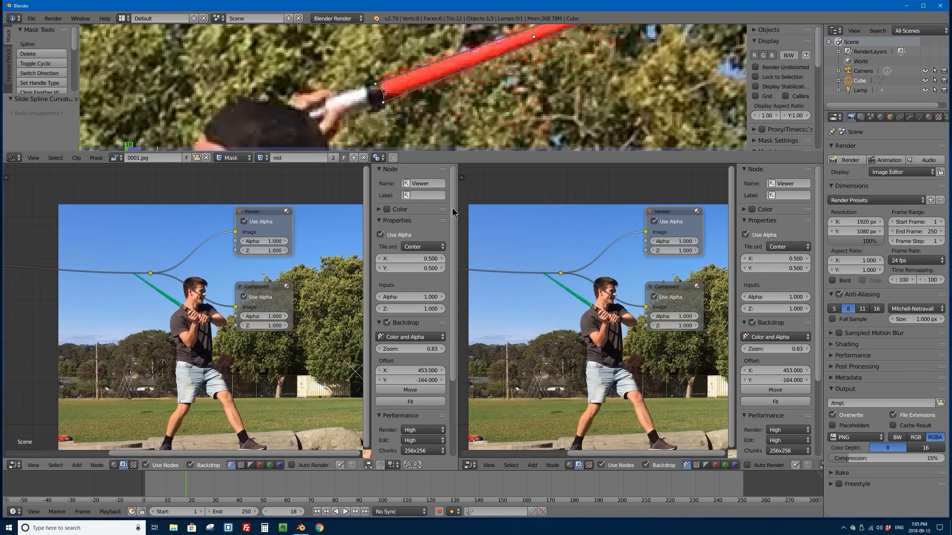
Step: Turn off the backdrop in the first node editor and hide its properties sidebar to leave room for the nodes
middle_drag(185, 249, 261, 310)
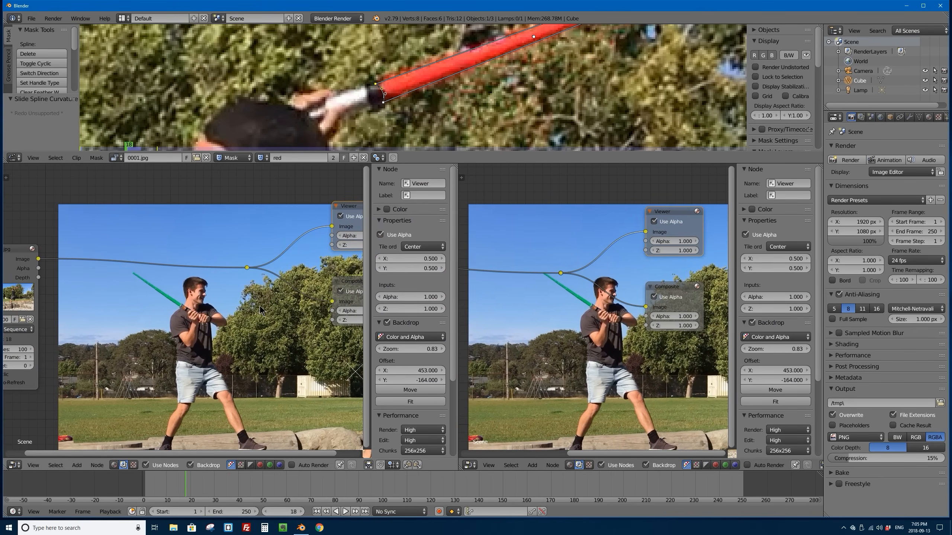
click(190, 465)
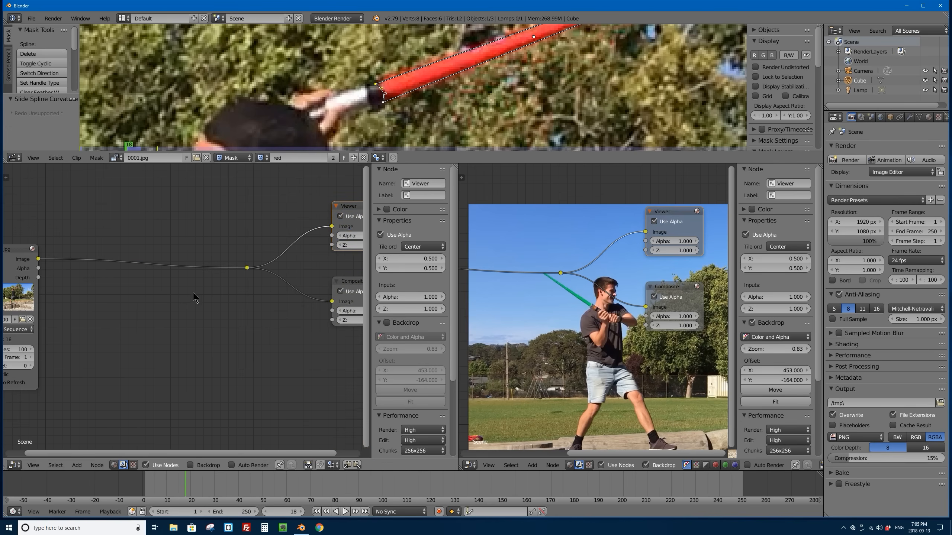
scroll(195, 297, down, 3)
scroll(195, 298, up, 1)
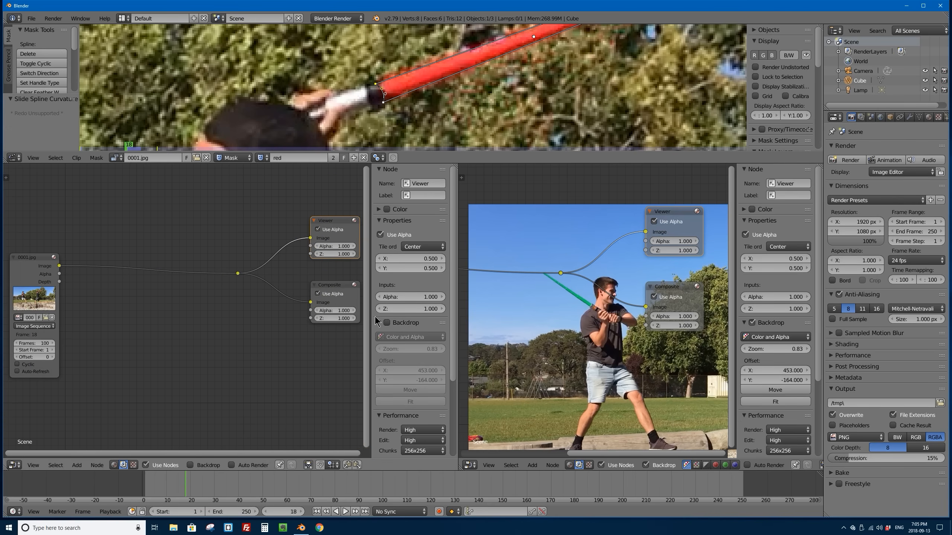
drag(371, 316, 435, 322)
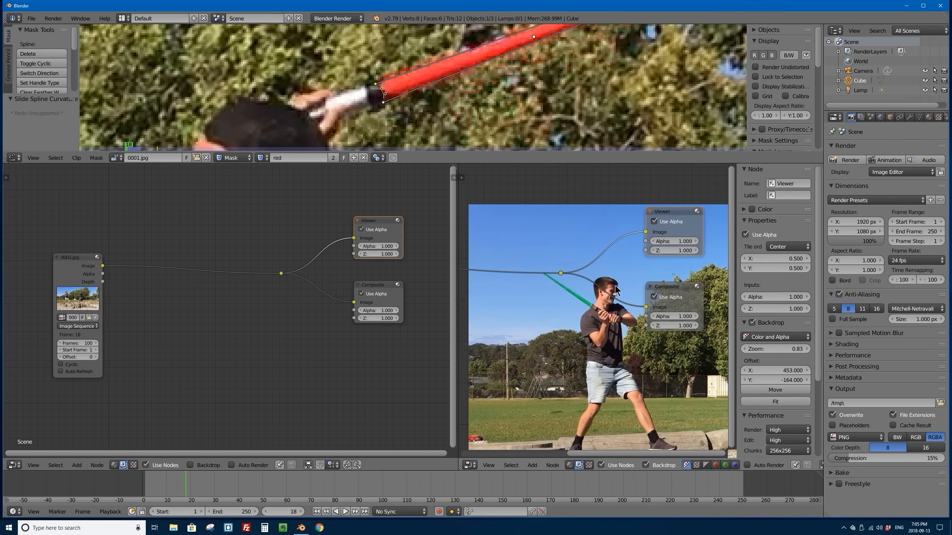
Step: Turn the second node editor into an image preview: hide its sidebar, clear the nodes from view, and frame the backdrop on the red saber
drag(735, 277, 787, 294)
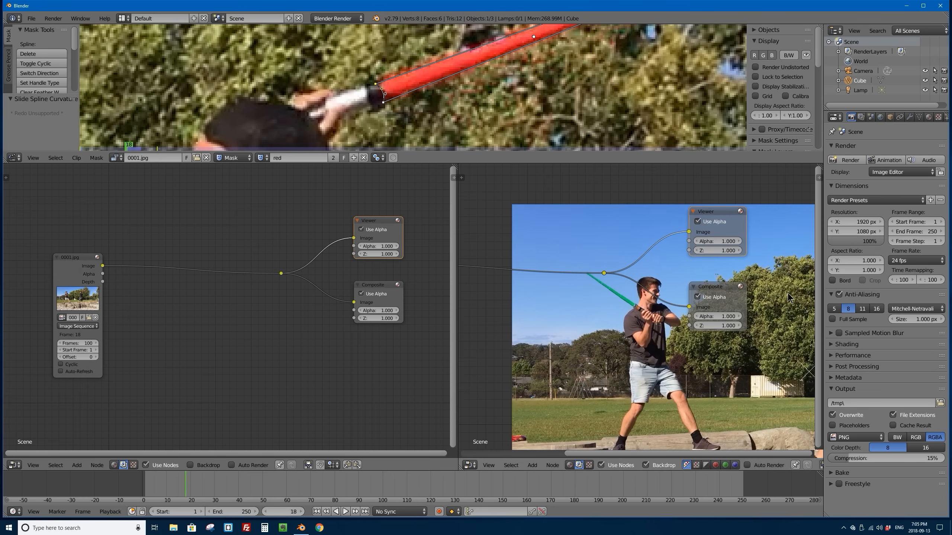
middle_drag(759, 346, 538, 195)
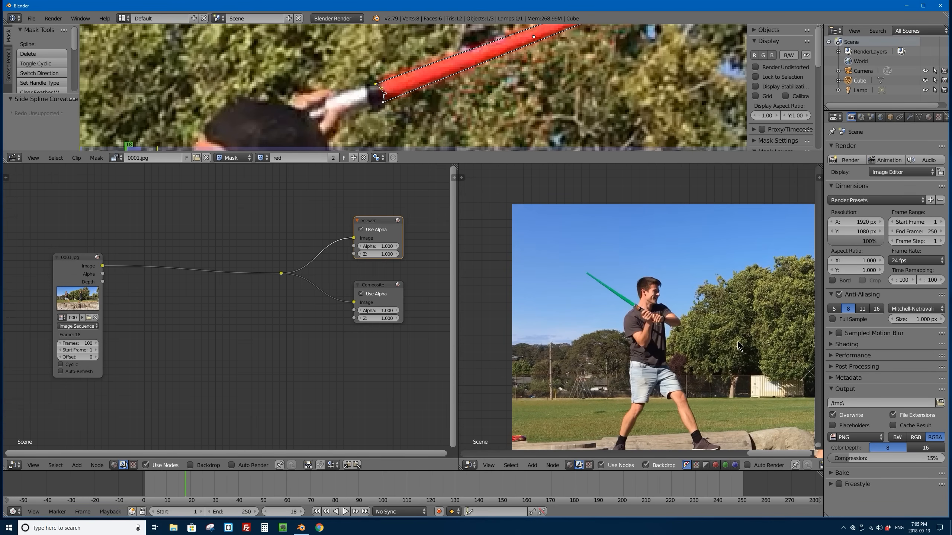
alt+middle_drag(773, 357, 544, 353)
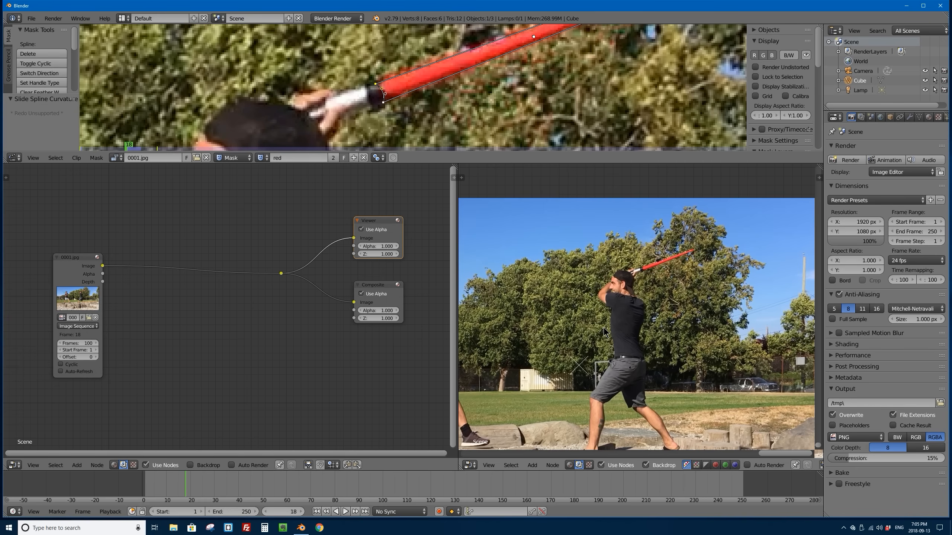
key(v)
key(v)
key(v)
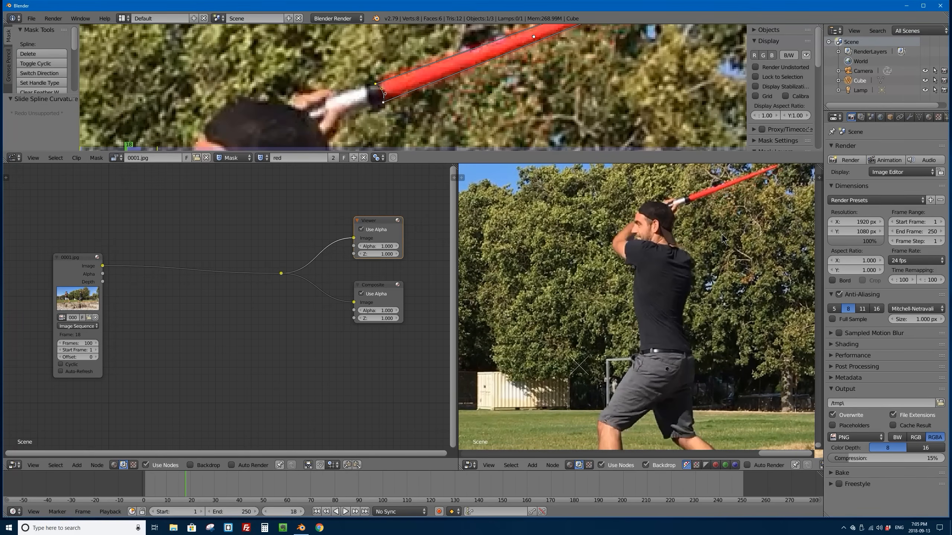
alt+middle_drag(721, 234, 675, 313)
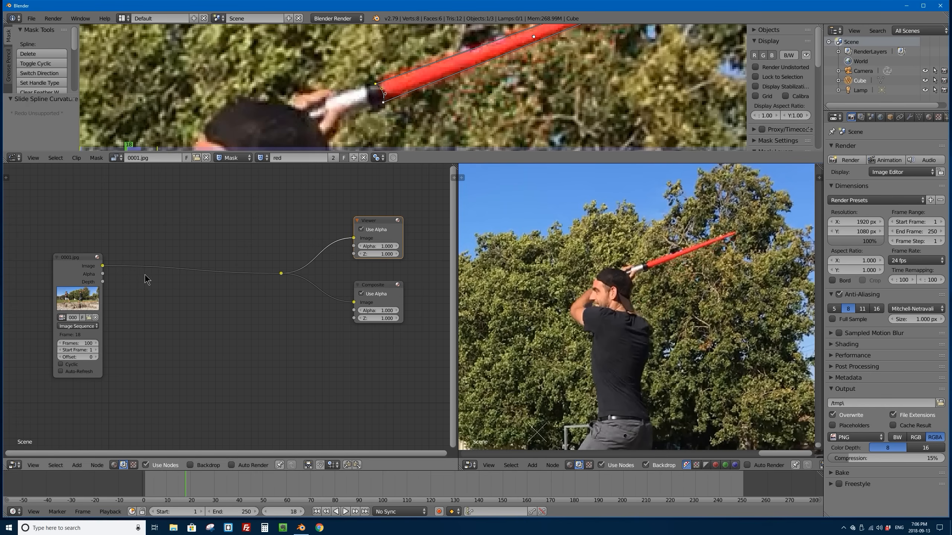
Step: Move the 0001.jpg image node slightly down and away from the output nodes, and reposition the preview backdrop around the red saber
drag(82, 262, 77, 262)
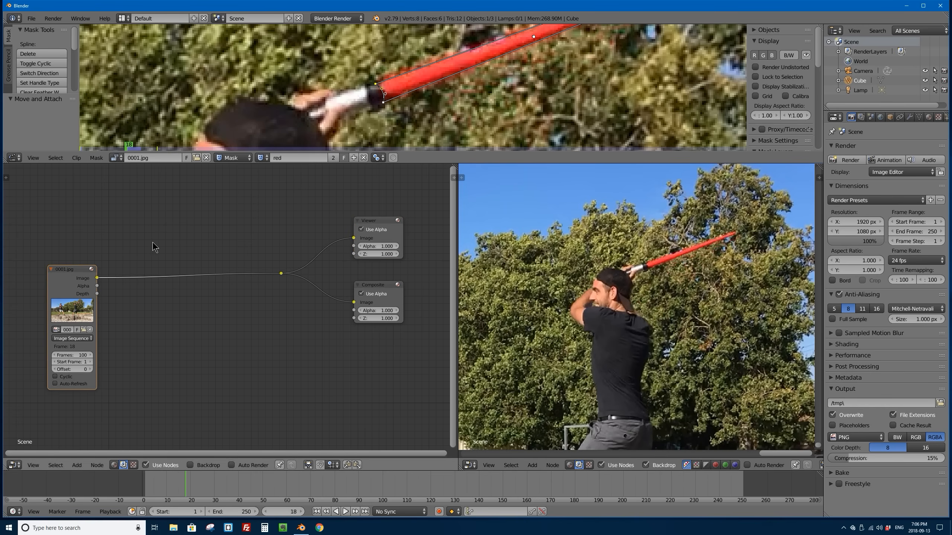
scroll(153, 247, down, 2)
scroll(203, 273, up, 2)
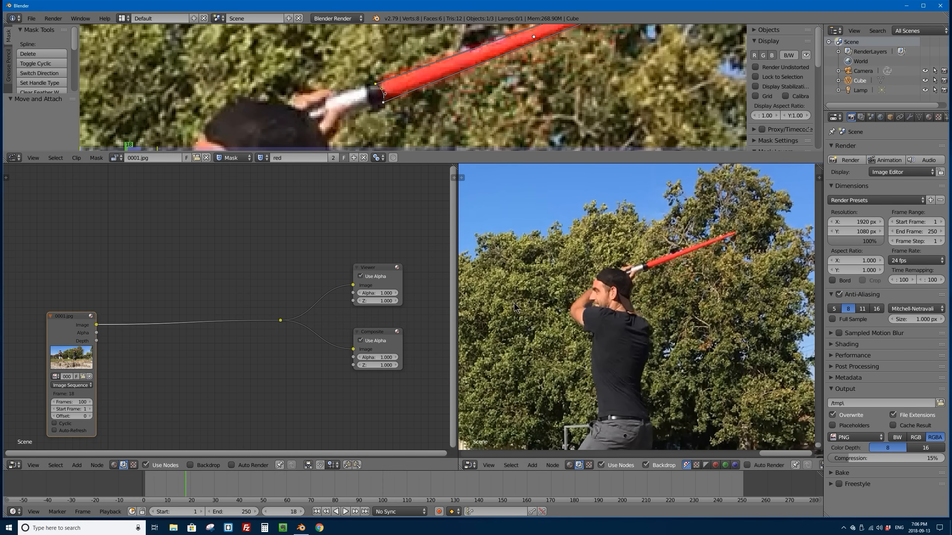
middle_drag(495, 336, 787, 296)
alt+middle_drag(581, 295, 752, 306)
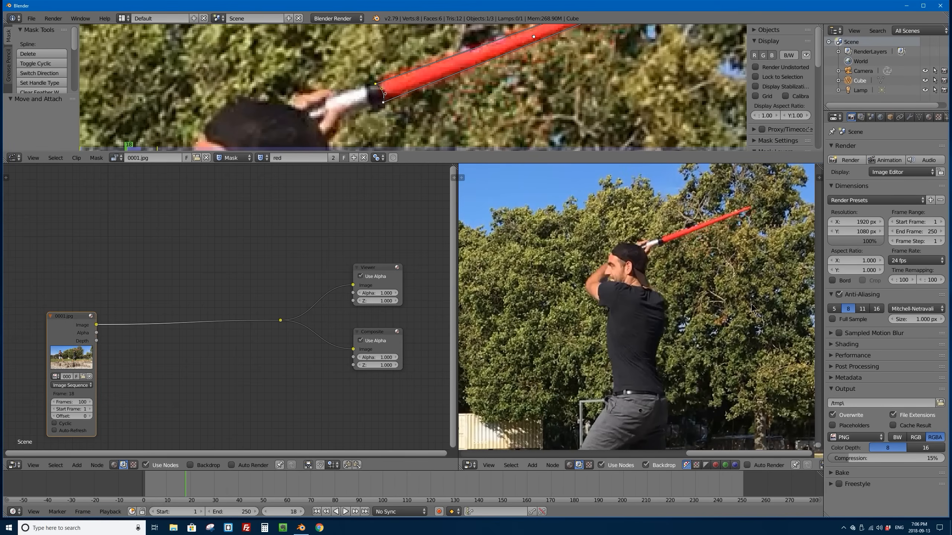
alt+middle_drag(682, 263, 629, 290)
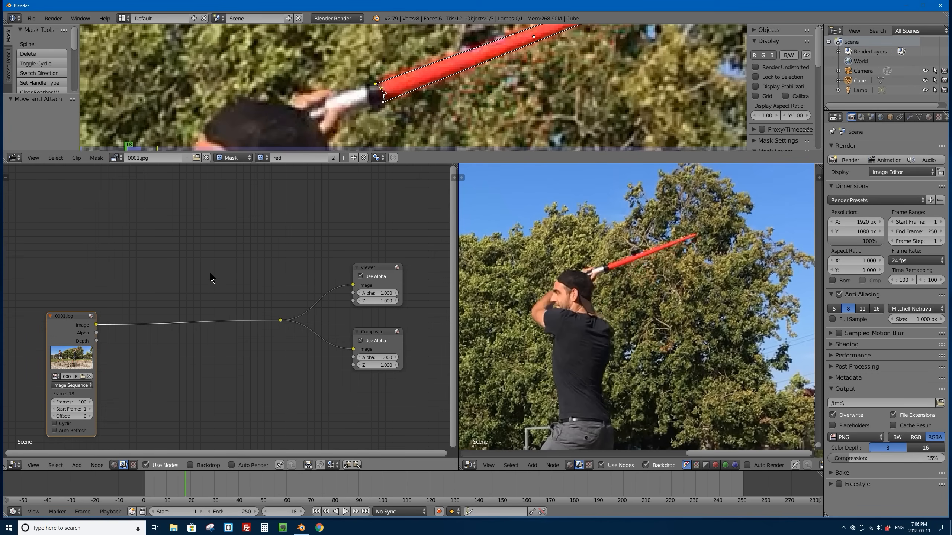
Step: Add an Alpha Over node and insert it on the link between the 0001.jpg image node and the output reroute point
key(shift+a)
key(shift+a)
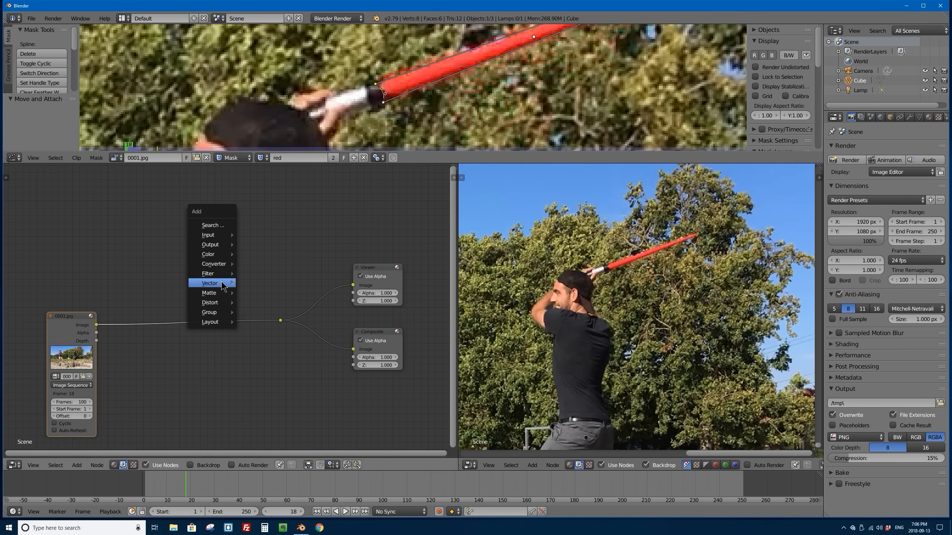
mouse_move(216, 255)
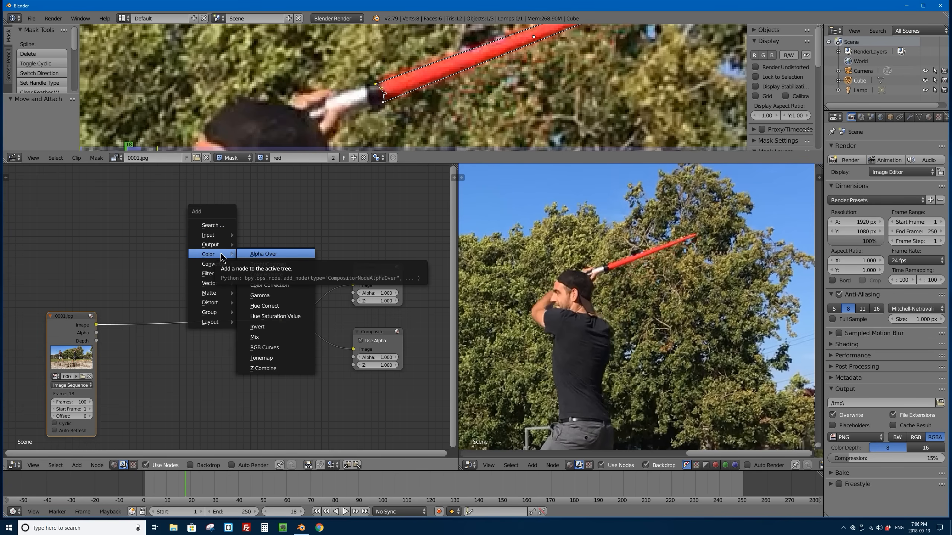
click(278, 256)
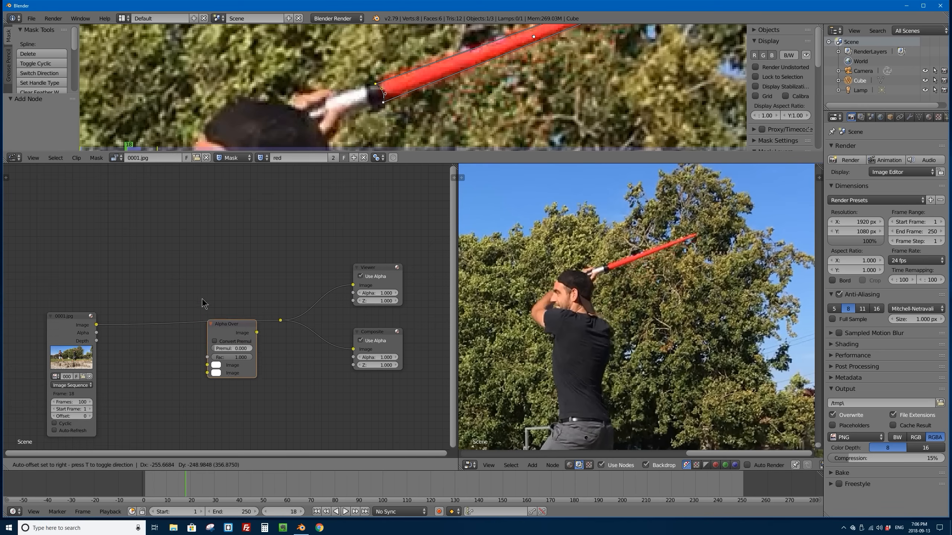
click(134, 286)
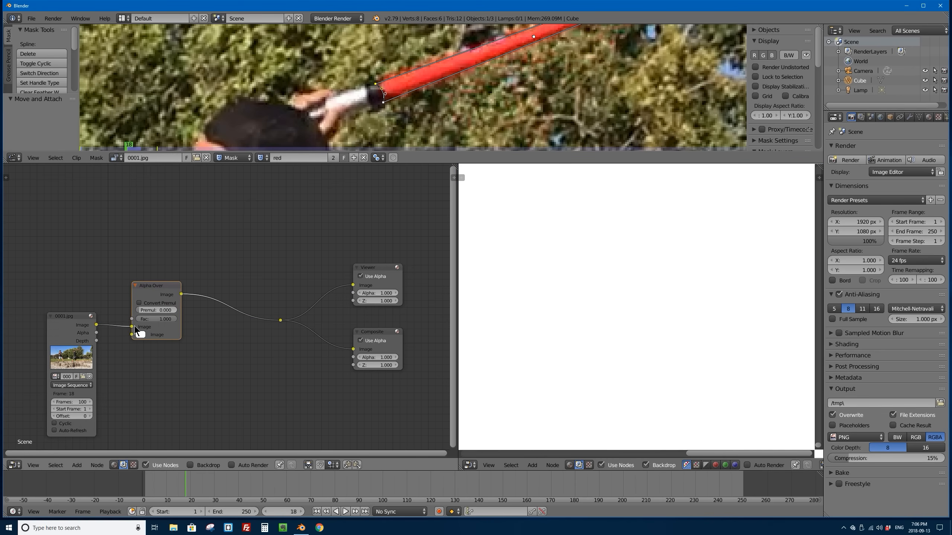
drag(147, 288, 150, 295)
scroll(146, 295, up, 3)
middle_drag(137, 296, 162, 262)
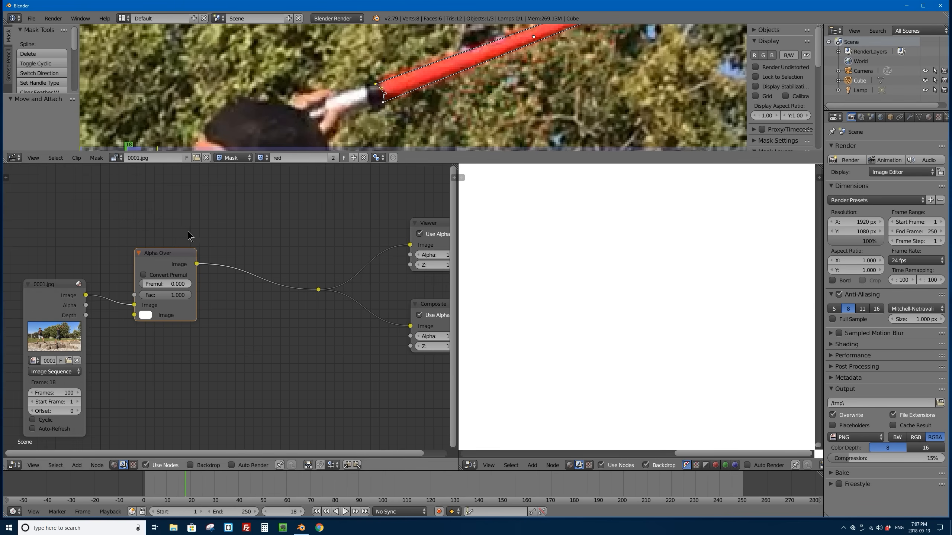
Step: Add a Mask input node above the 0001.jpg image node and extend the node editor area upward to make room for it
scroll(177, 246, down, 2)
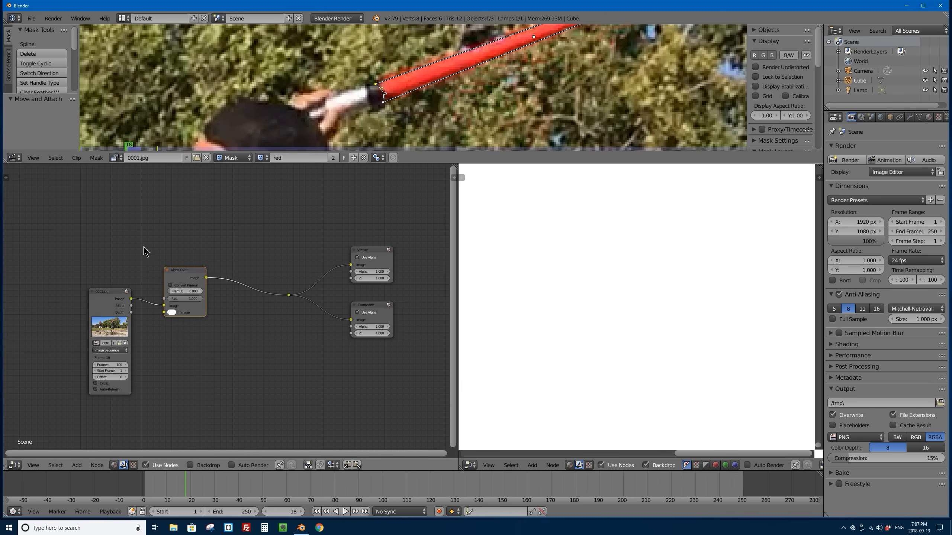
key(shift+a)
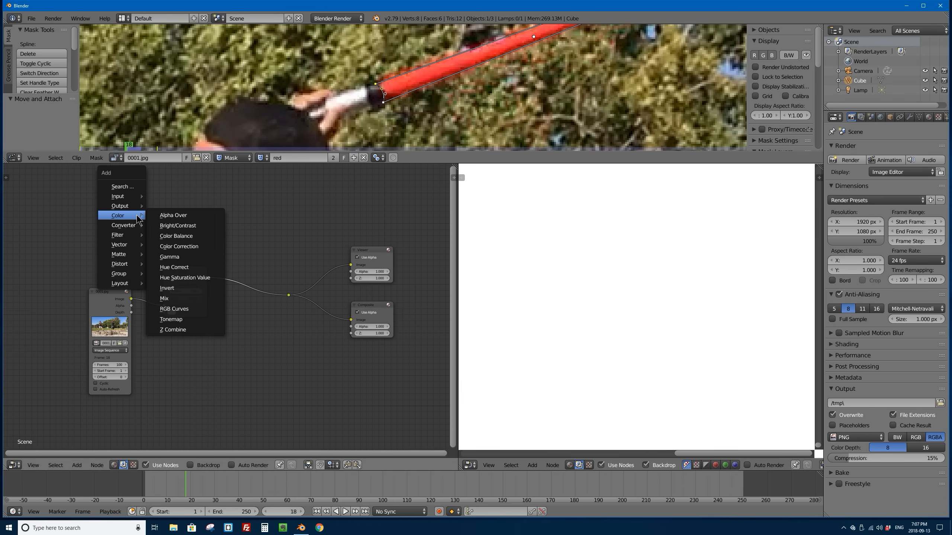
mouse_move(131, 197)
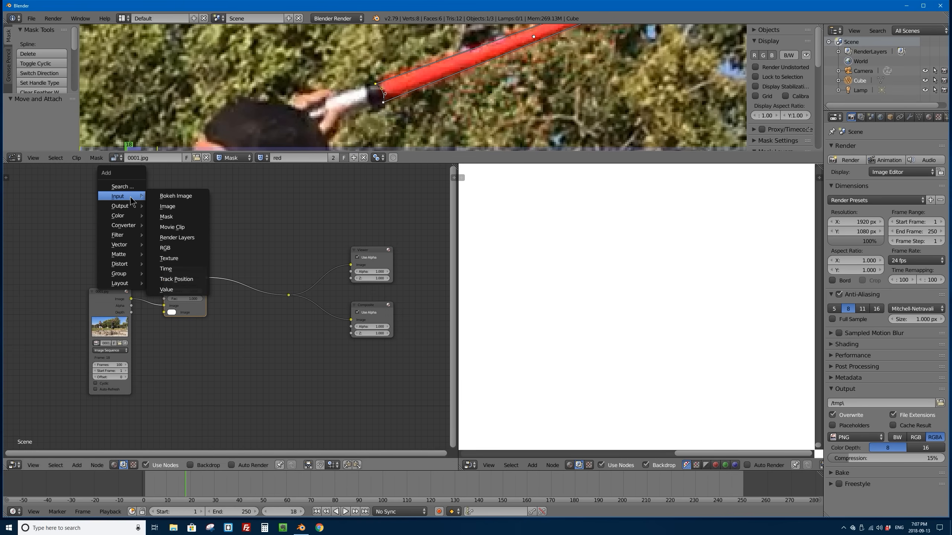
click(200, 217)
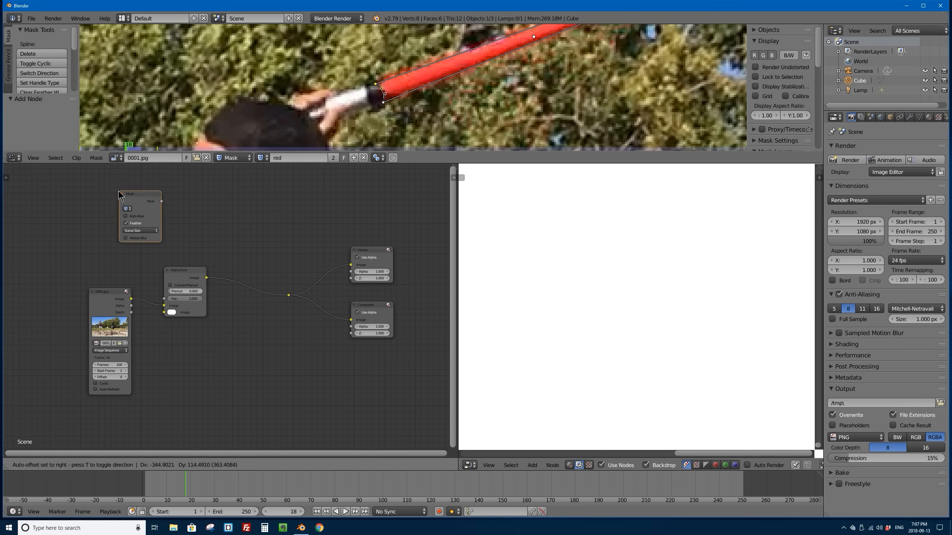
click(113, 202)
scroll(105, 205, up, 1)
scroll(105, 205, up, 2)
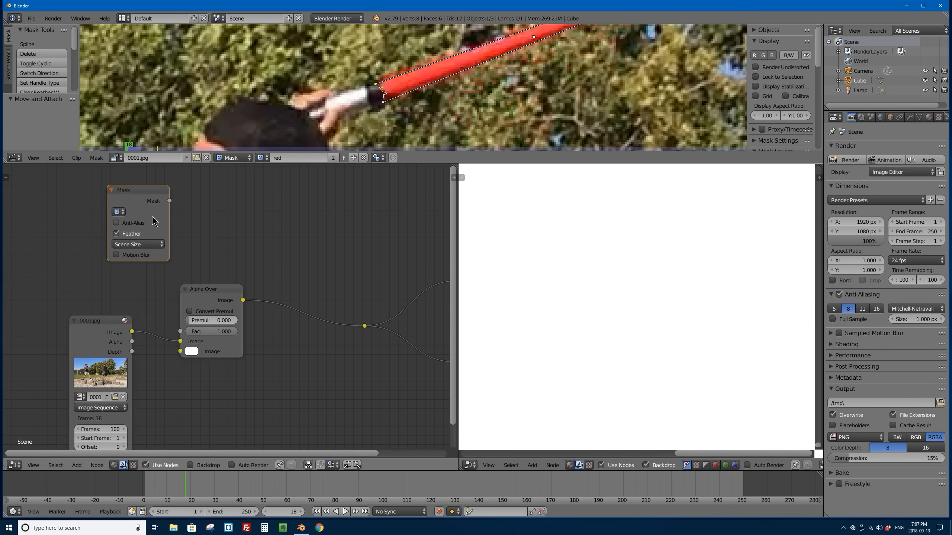
drag(188, 164, 201, 89)
drag(136, 159, 112, 145)
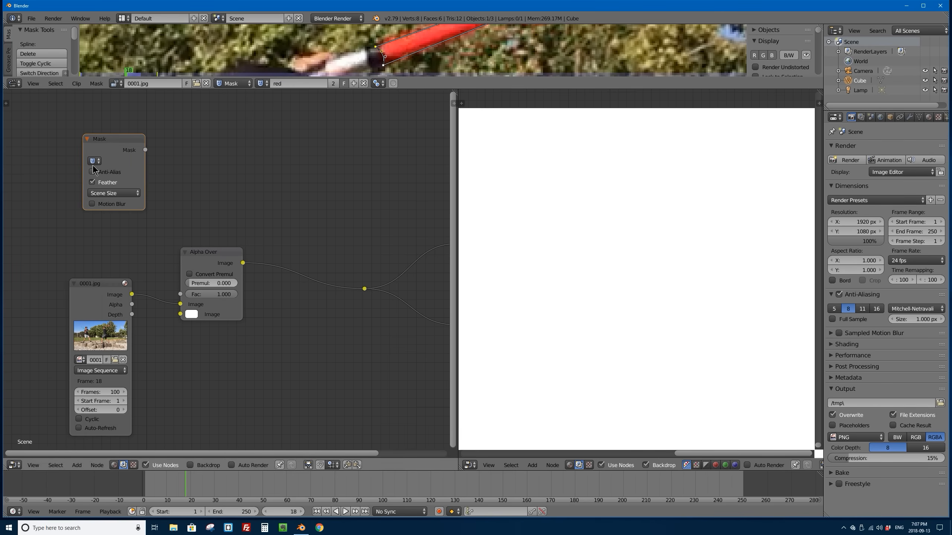
Step: Assign the red mask to the Mask node and connect its Mask output to the Alpha Over node's Fac input
click(94, 161)
click(103, 175)
drag(145, 150, 181, 296)
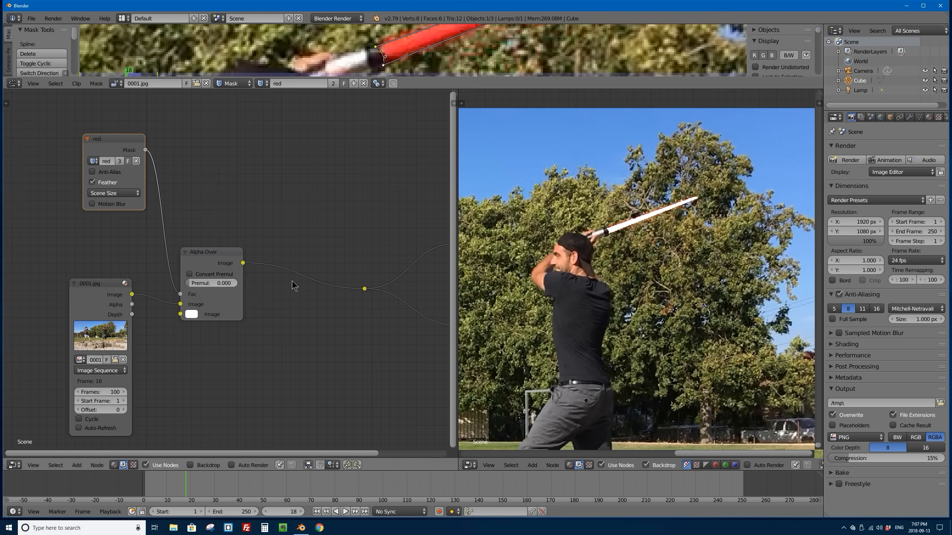
Step: Move the 0001.jpg image node and the red mask node farther away from the Alpha Over node
scroll(233, 262, down, 2)
scroll(232, 261, down, 2)
middle_drag(240, 262, 291, 277)
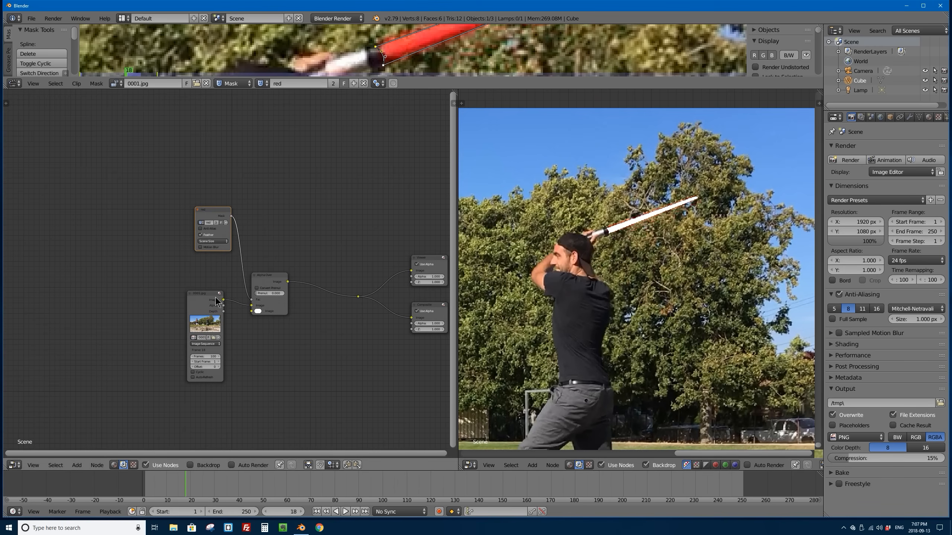
click(201, 296)
drag(201, 297, 160, 295)
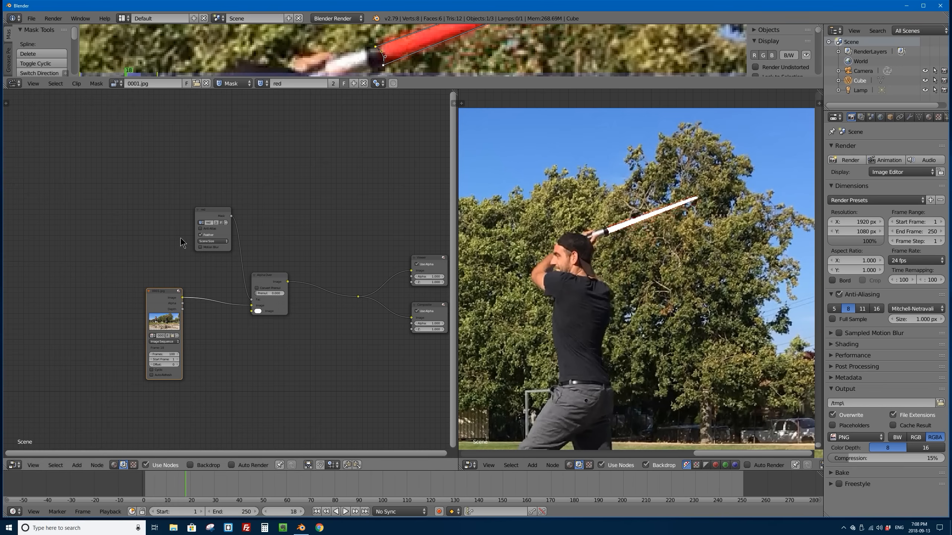
drag(211, 219, 178, 180)
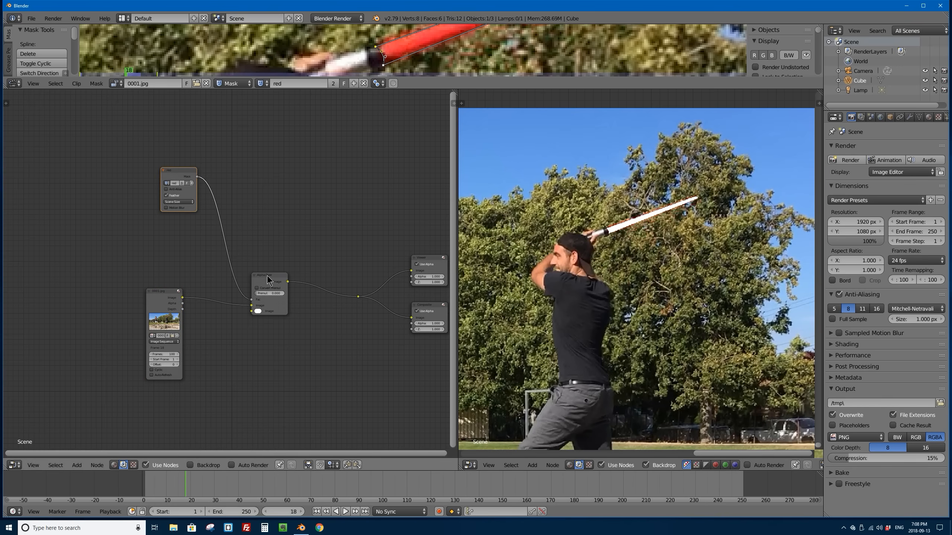
Step: Enlarge the node editor area by shrinking the image preview and the clip editor
scroll(251, 281, up, 3)
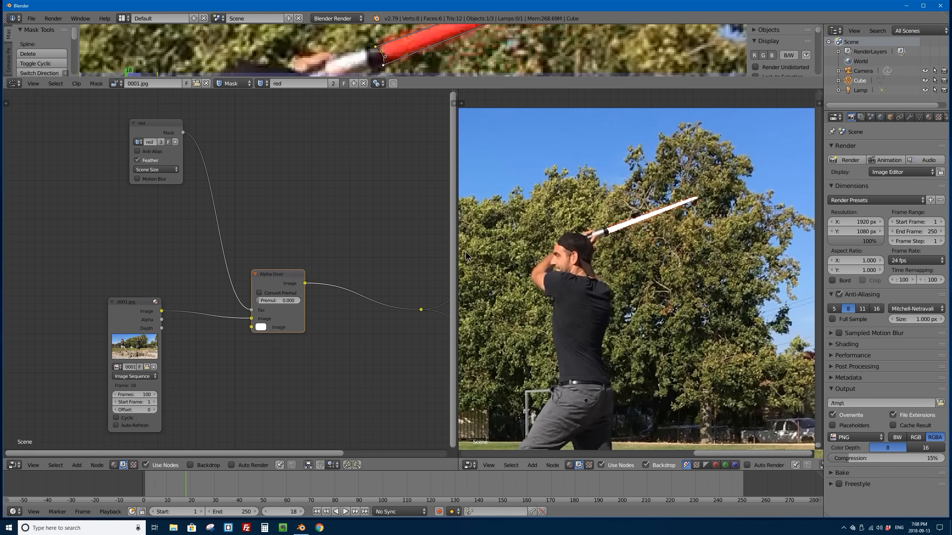
drag(455, 251, 656, 251)
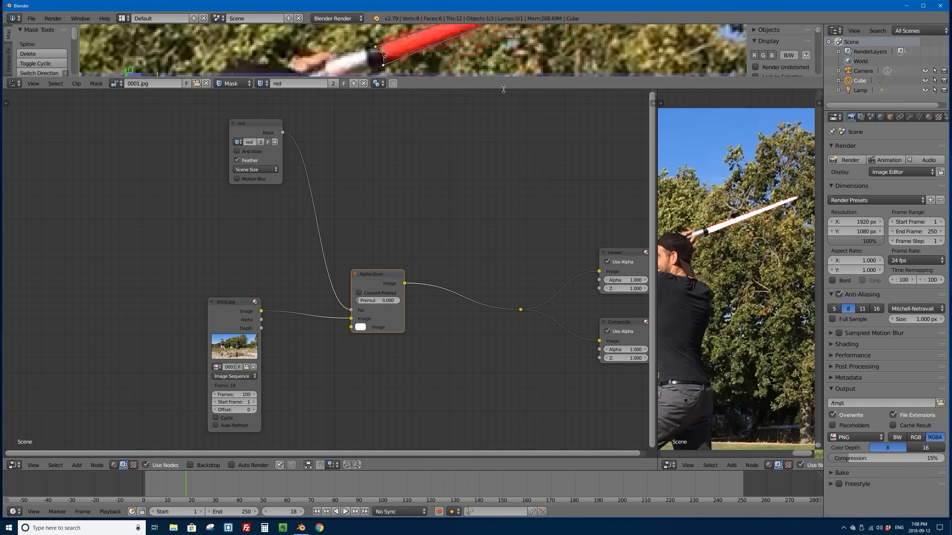
drag(503, 89, 503, 44)
scroll(297, 274, down, 2)
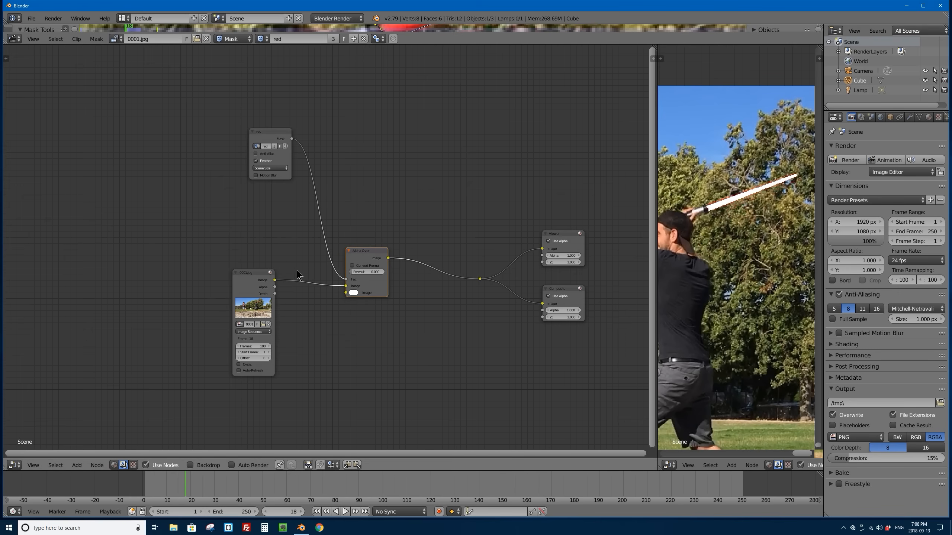
Step: Widen the gap between the 0001.jpg image node and the Alpha Over node, keeping the Alpha Over clear of the output nodes
drag(245, 279, 158, 284)
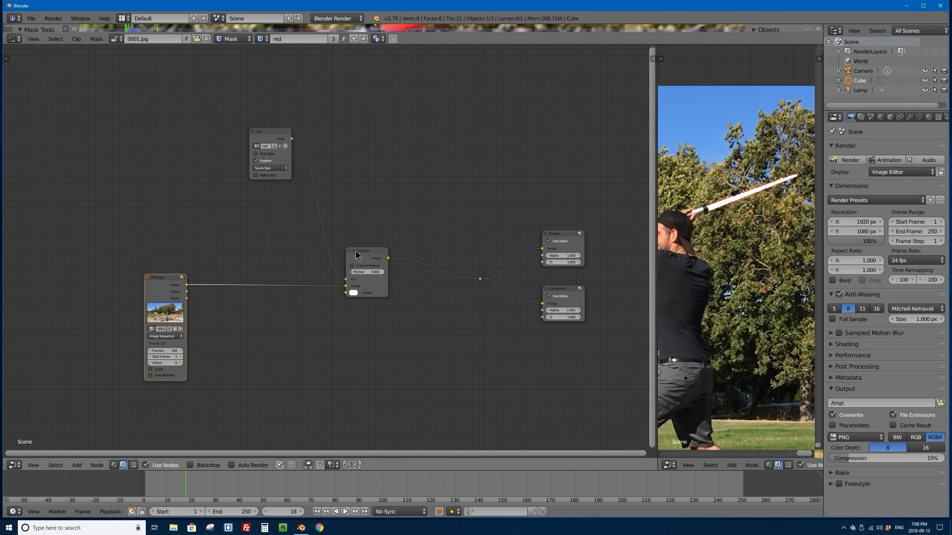
drag(355, 254, 344, 262)
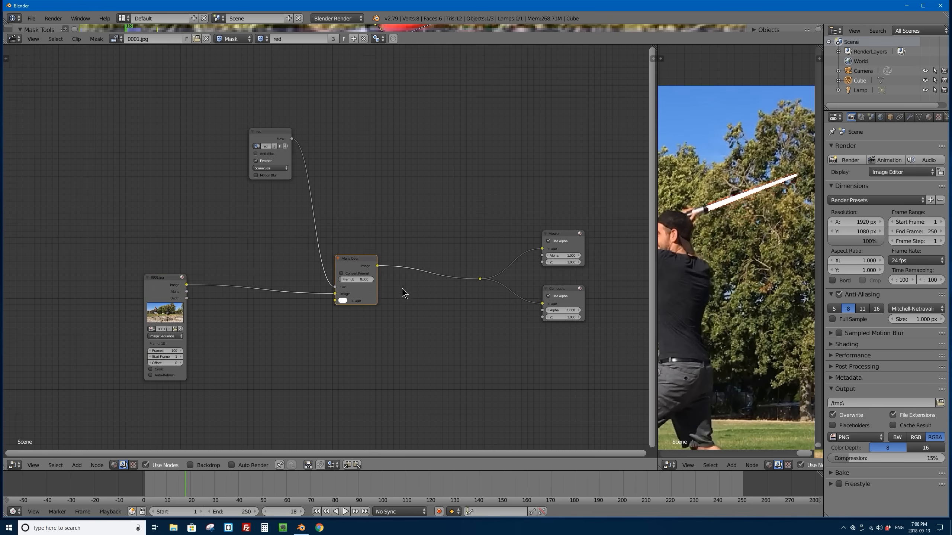
scroll(402, 293, up, 2)
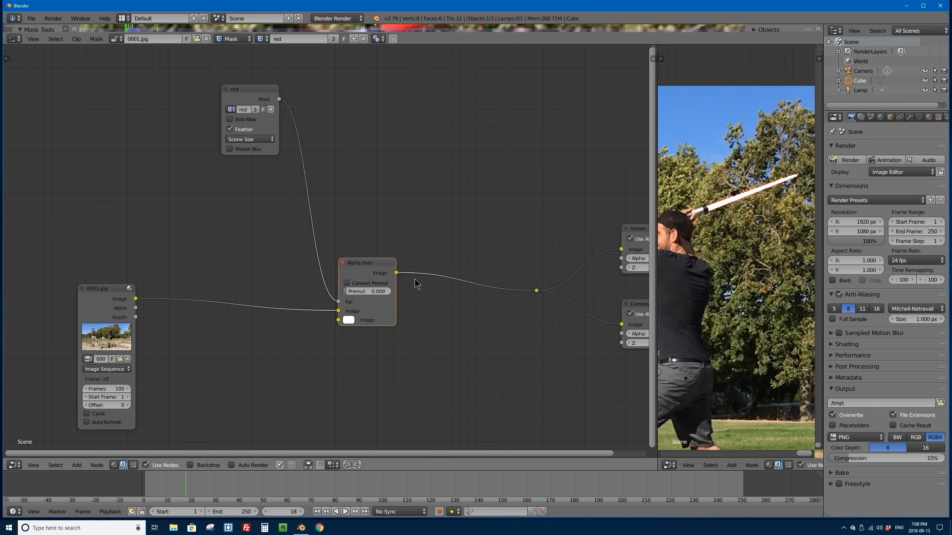
scroll(425, 285, down, 2)
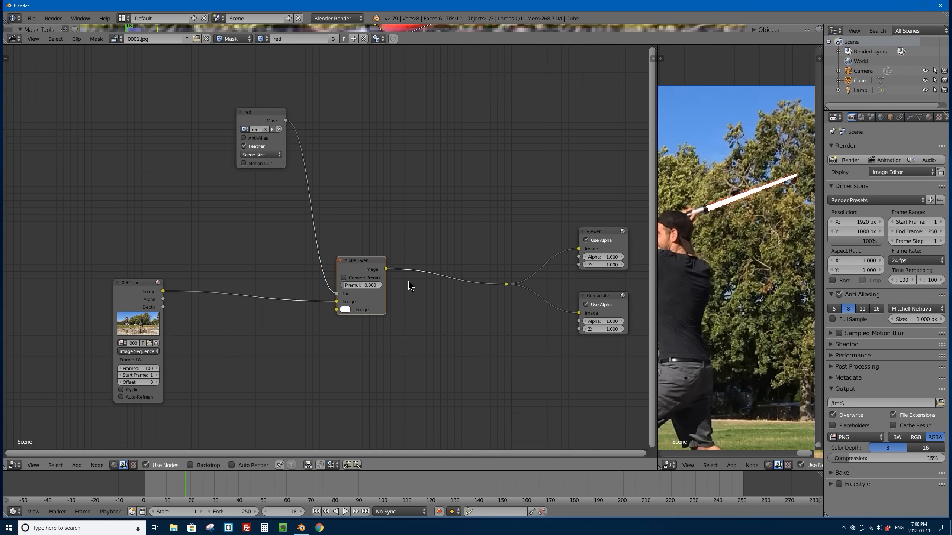
drag(355, 262, 339, 262)
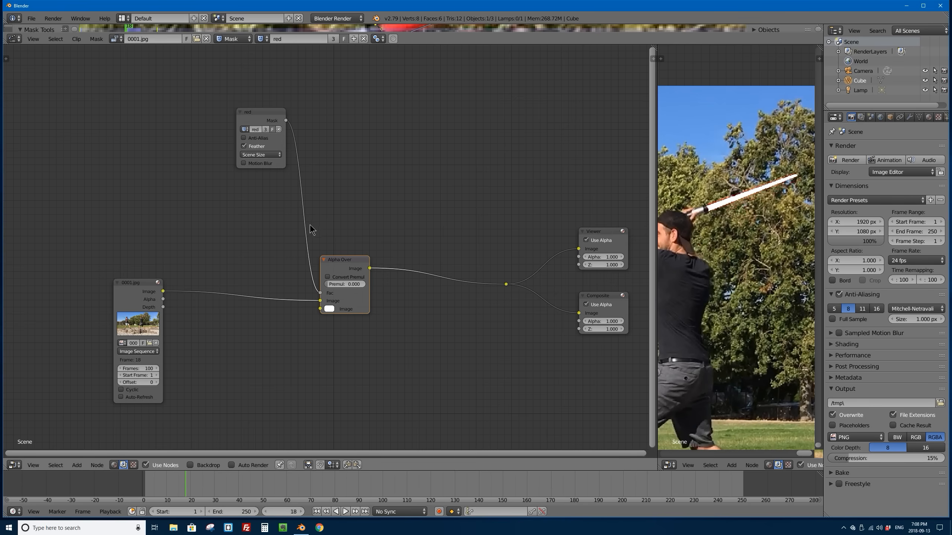
Step: Cut the link between the red mask node and the Alpha Over node, and move the mask node up and away
drag(255, 115, 239, 119)
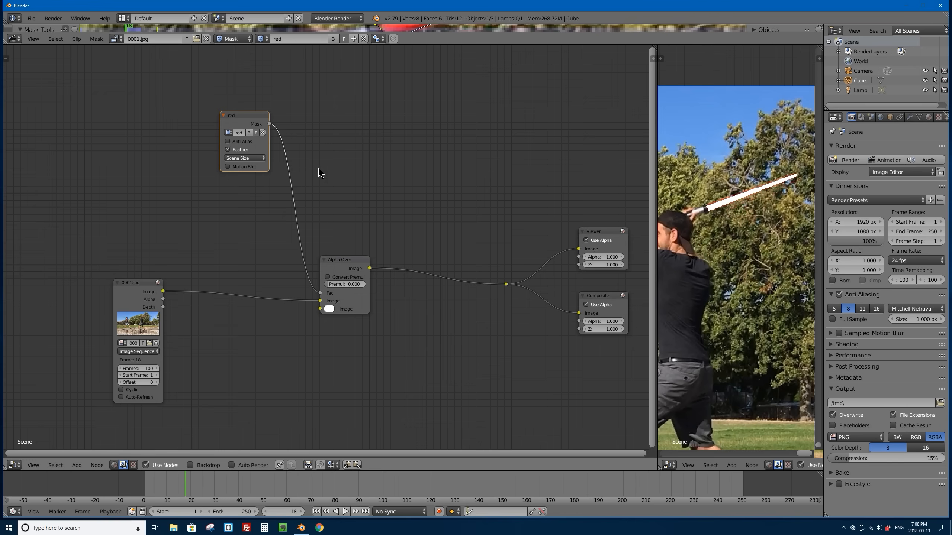
ctrl+right_drag(318, 173, 252, 235)
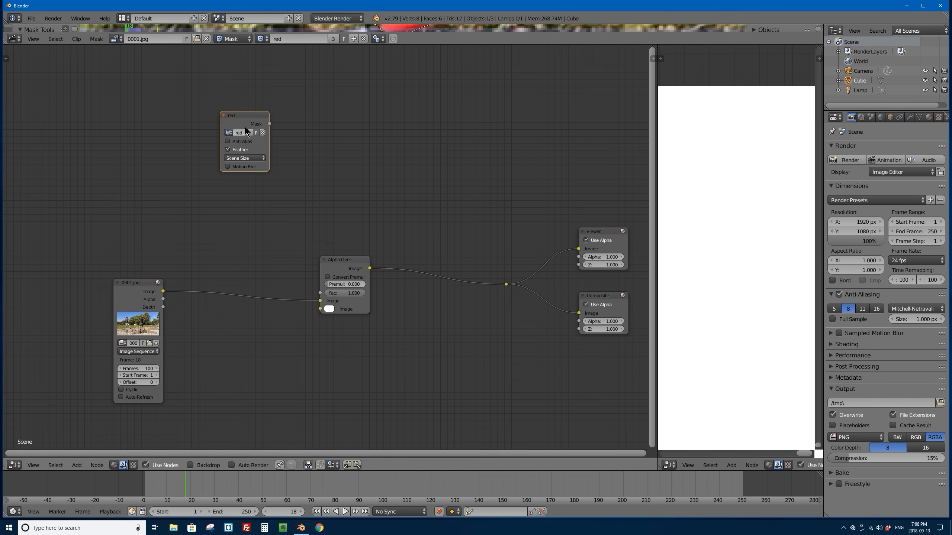
drag(256, 120, 174, 91)
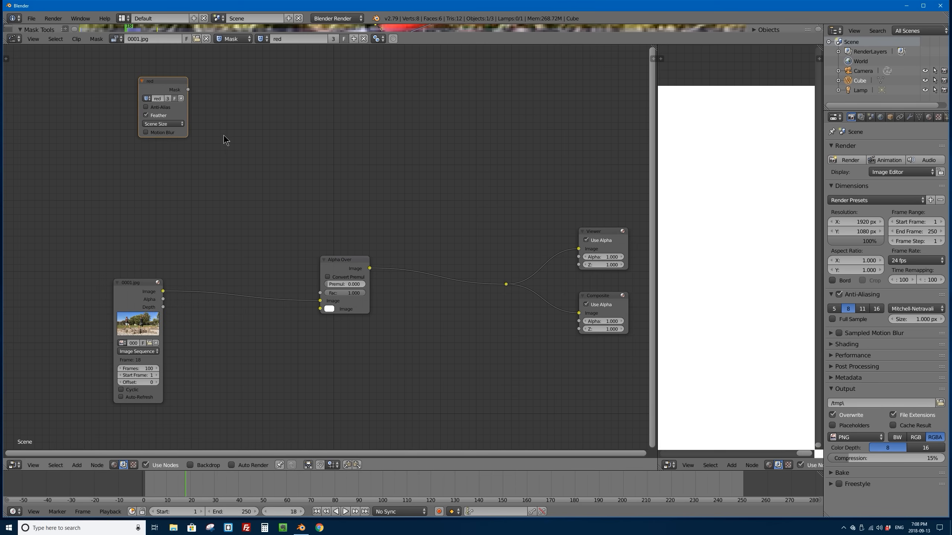
Step: Duplicate the Alpha Over node, place the copy above the original, and connect its Image output to the original's second Image input
click(338, 260)
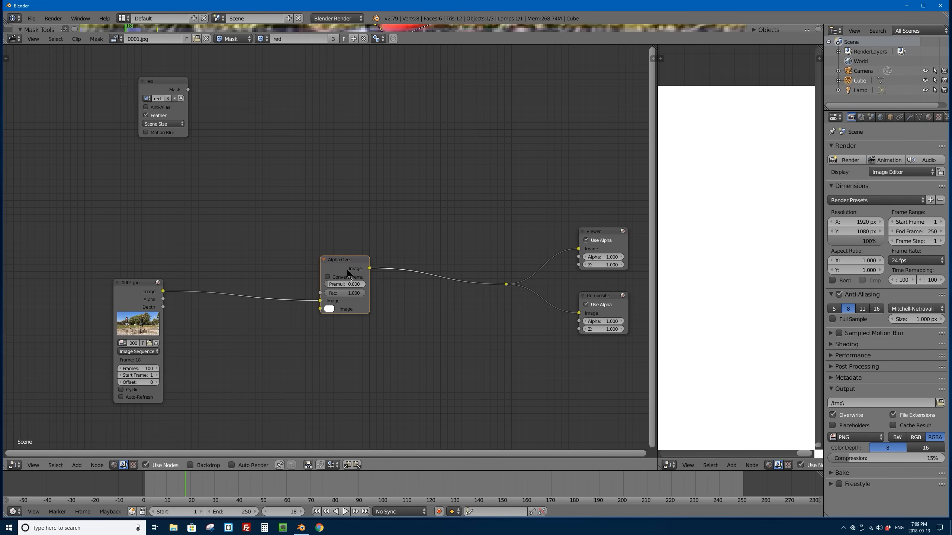
key(shift+d)
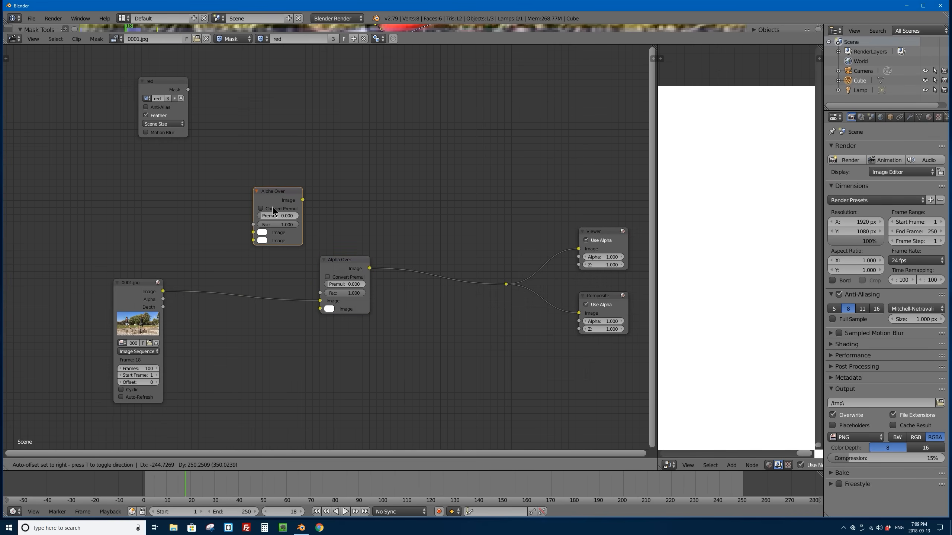
click(284, 238)
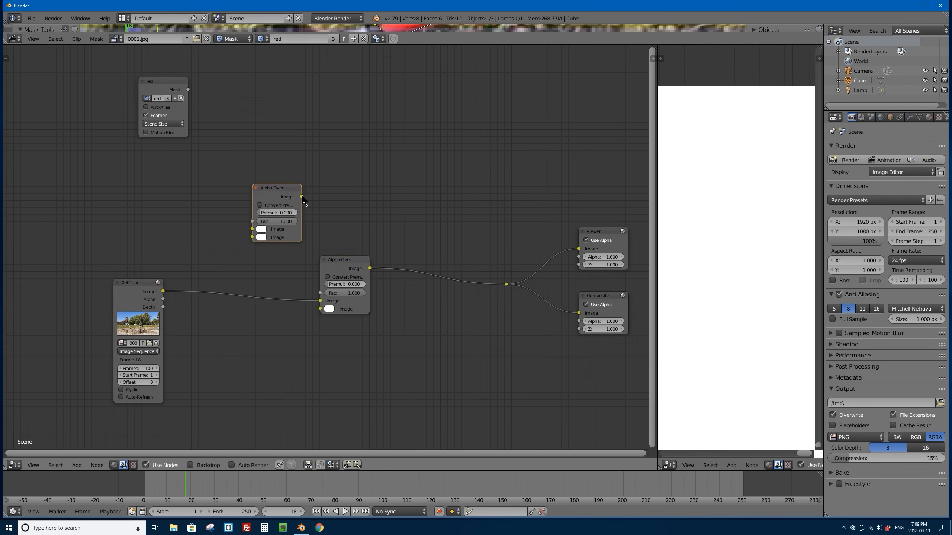
drag(302, 197, 319, 314)
mouse_move(275, 187)
mouse_down()
mouse_move(287, 200)
mouse_move(274, 193)
mouse_up()
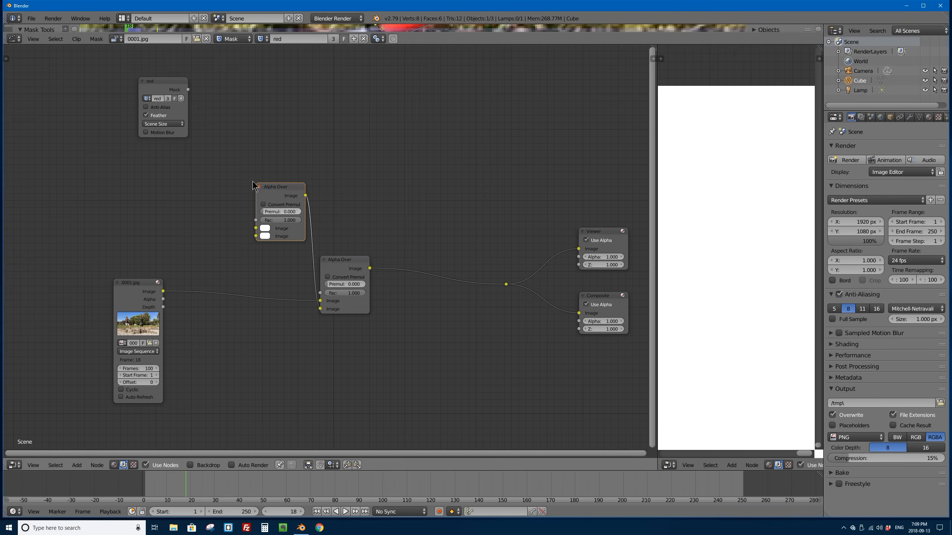
Step: Move the red mask node farther from the two Alpha Over nodes and nudge the final Alpha Over node slightly
middle_drag(227, 154, 276, 181)
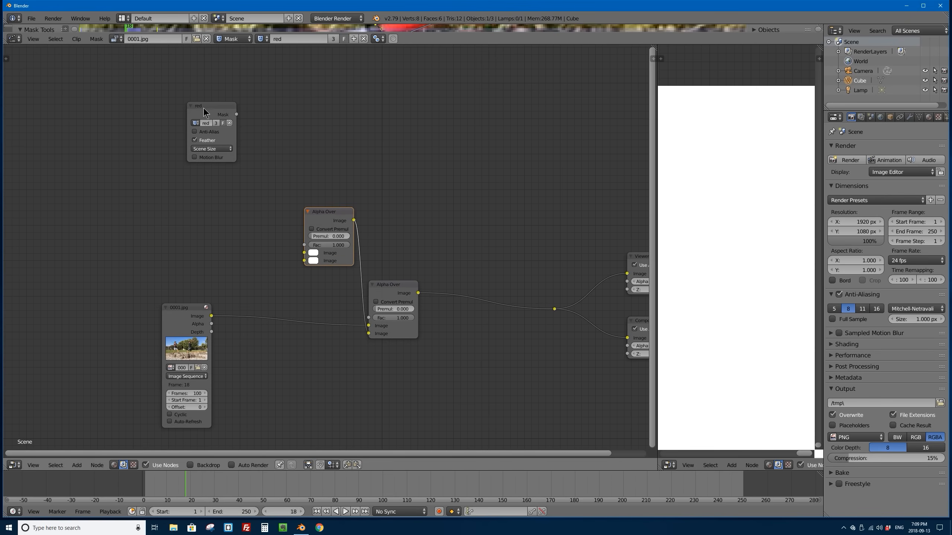
drag(204, 107, 158, 90)
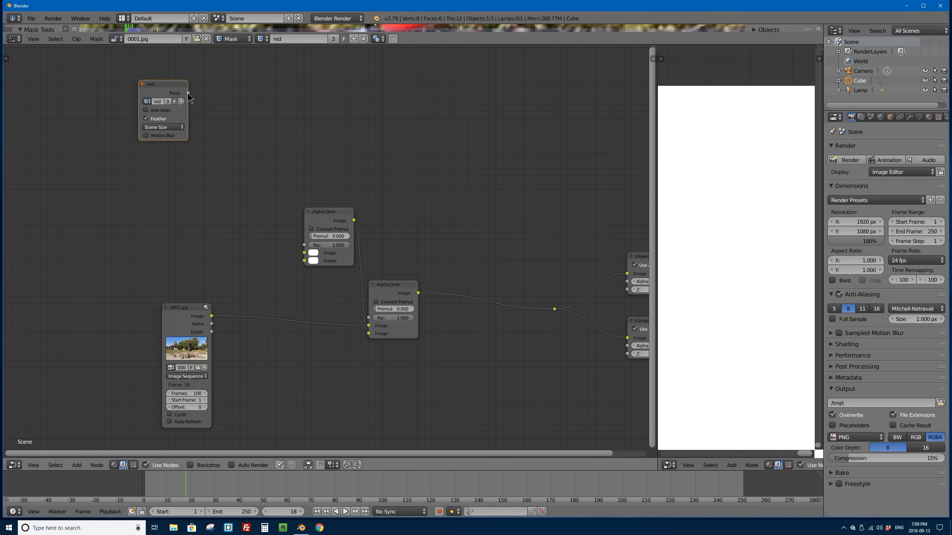
mouse_move(188, 93)
mouse_down()
mouse_move(255, 95)
mouse_move(189, 96)
mouse_up()
drag(382, 284, 380, 284)
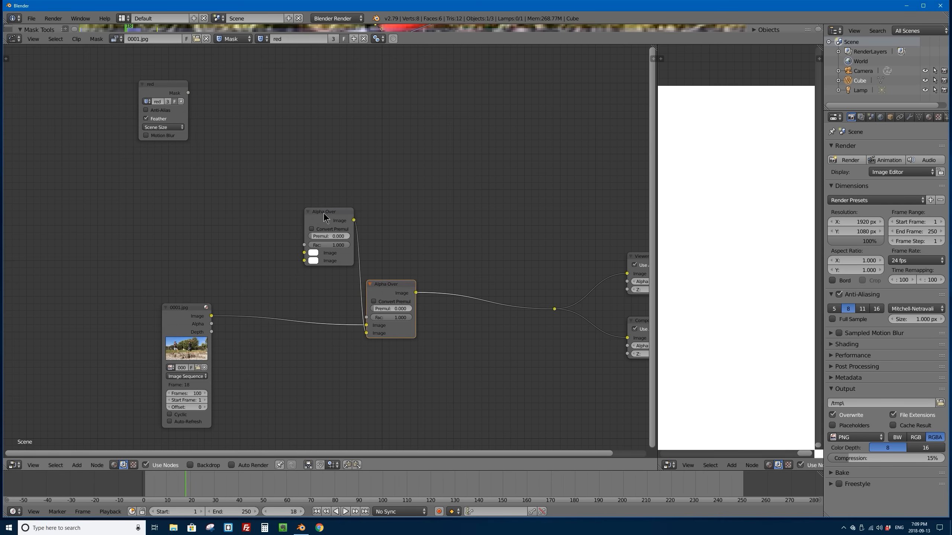
Step: Shift the upper Alpha Over node away from the final one and duplicate it, placing the copy below the red mask node
drag(323, 213, 307, 226)
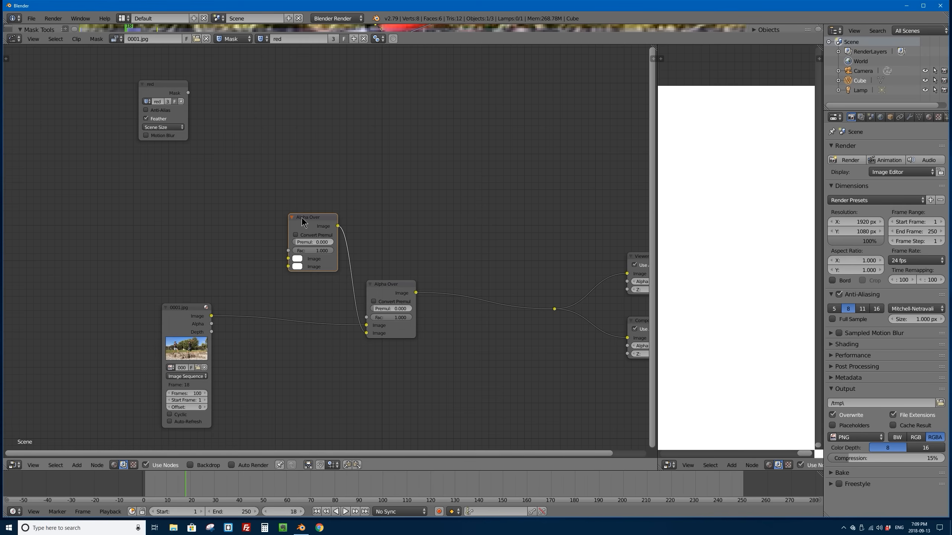
key(shift+d)
click(204, 184)
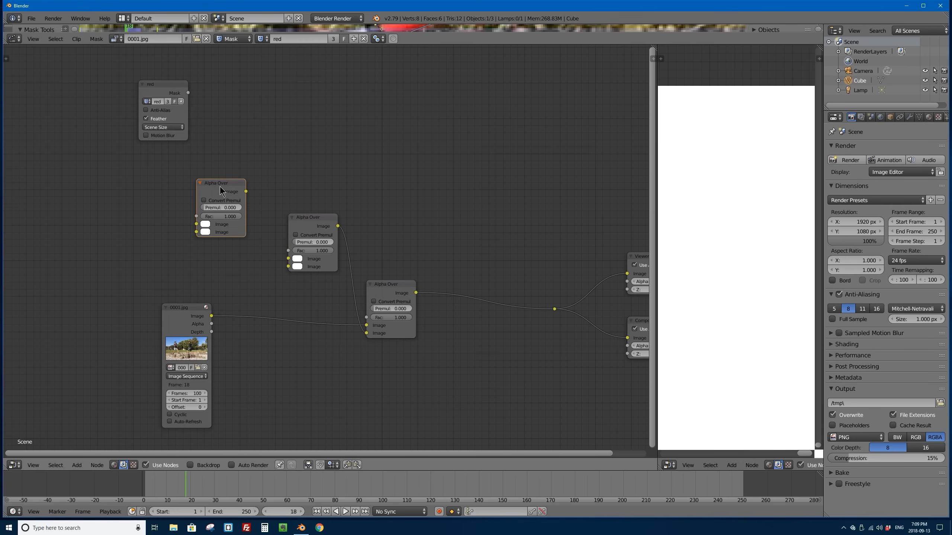
Step: Duplicate the Alpha Over node beside the red mask node, and connect both unlinked Alpha Over outputs to the middle Alpha Over's two Image inputs
key(shift+d)
click(275, 125)
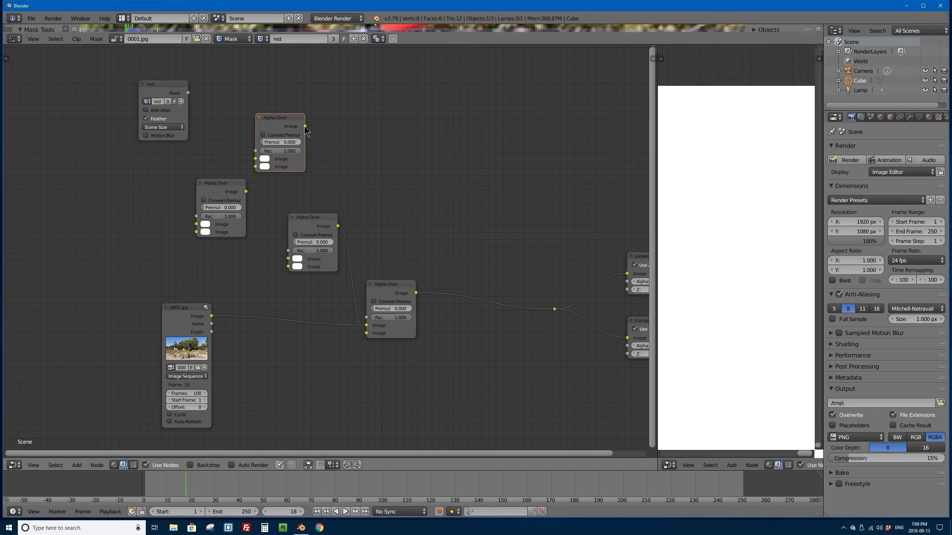
drag(305, 126, 287, 259)
drag(245, 191, 288, 267)
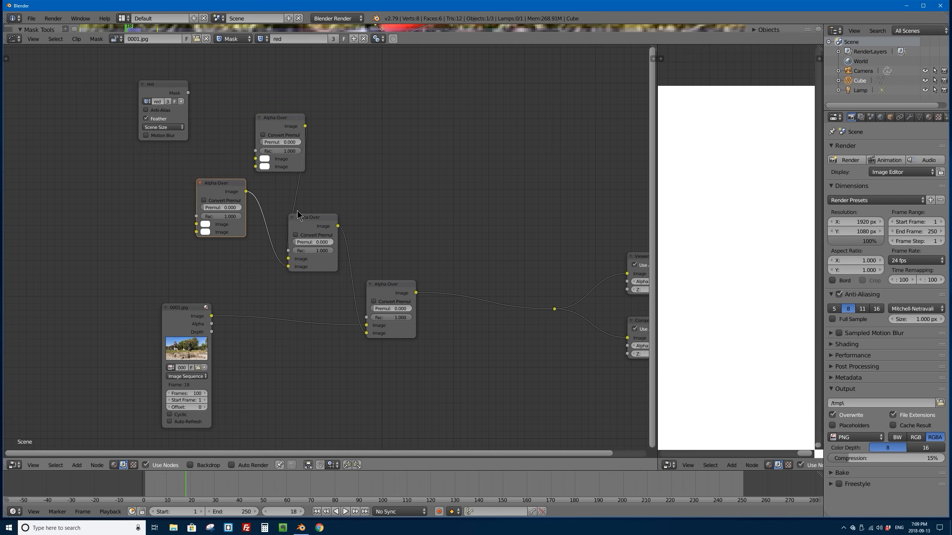
Step: Space out the middle Alpha Over node and the two Alpha Over nodes feeding it so their links are distinguishable
drag(298, 215, 313, 213)
drag(222, 186, 212, 185)
mouse_move(279, 117)
mouse_down()
mouse_move(267, 127)
mouse_move(263, 110)
mouse_up()
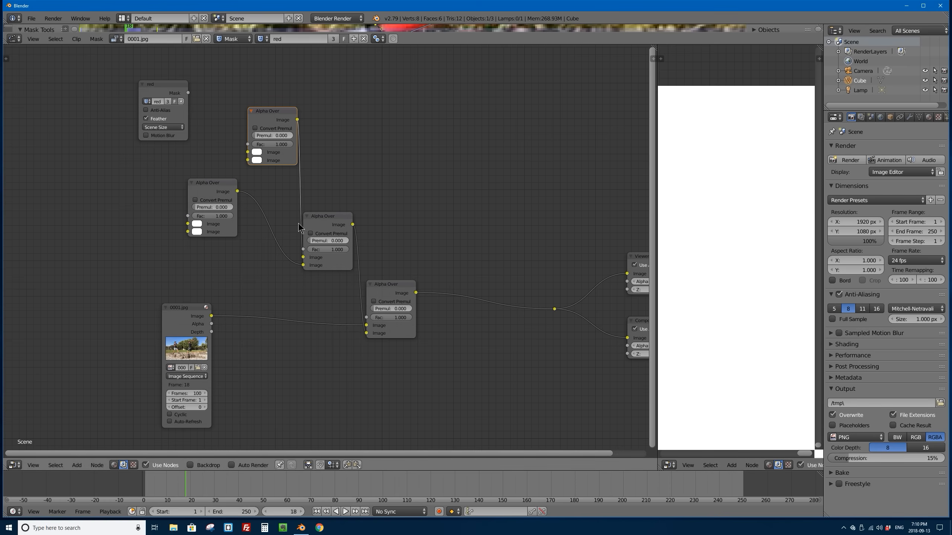
mouse_move(324, 219)
mouse_down()
mouse_move(345, 211)
mouse_move(316, 216)
mouse_up()
drag(255, 110, 235, 100)
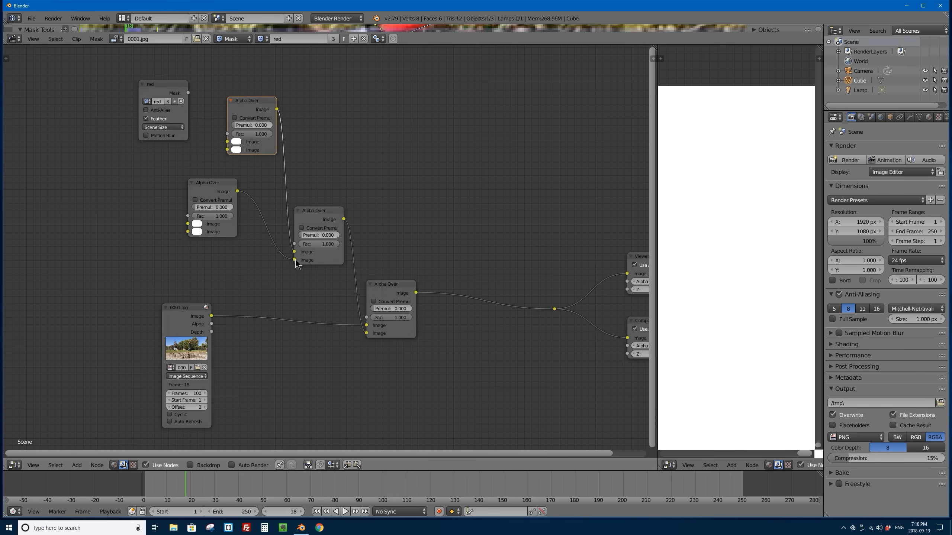
Step: Set the second Image colour of the uppermost Alpha Over node to a saturated purple
click(236, 150)
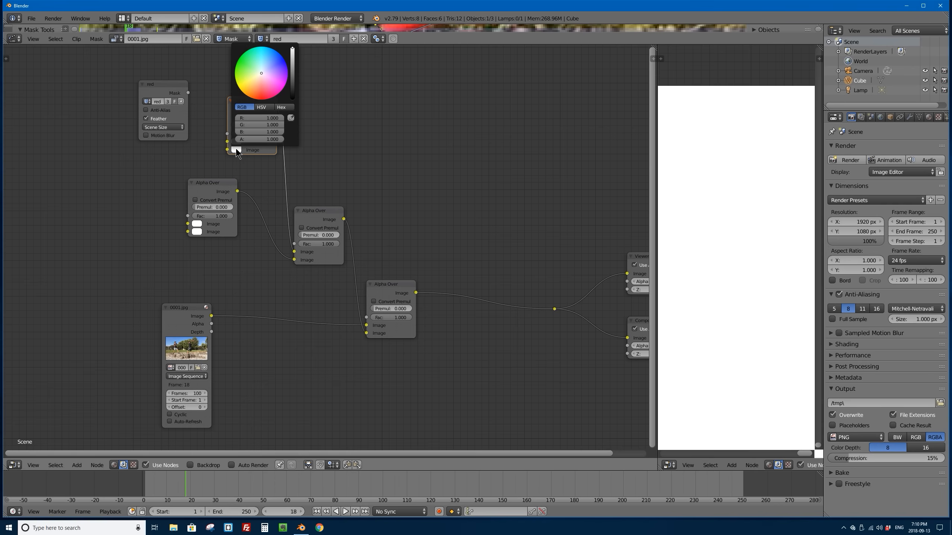
key(Escape)
click(237, 151)
click(236, 150)
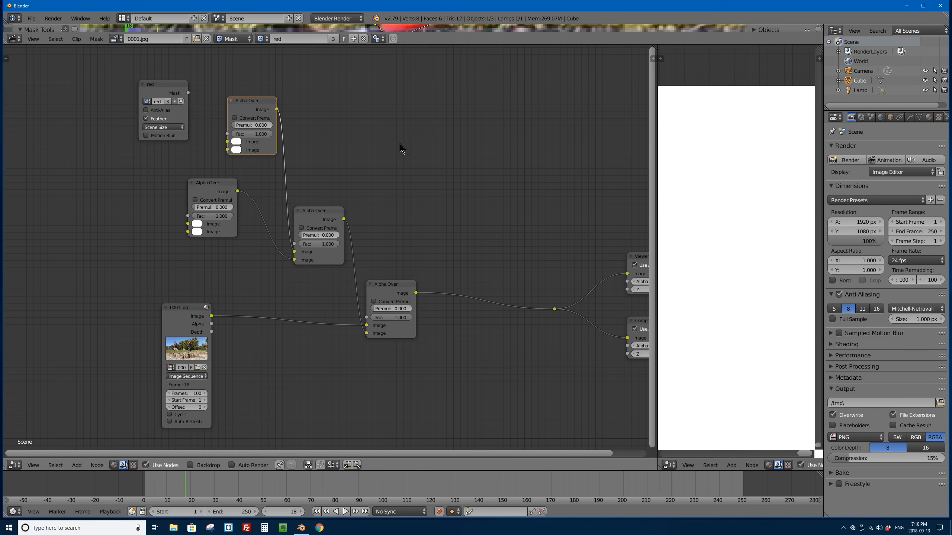
click(237, 150)
click(288, 77)
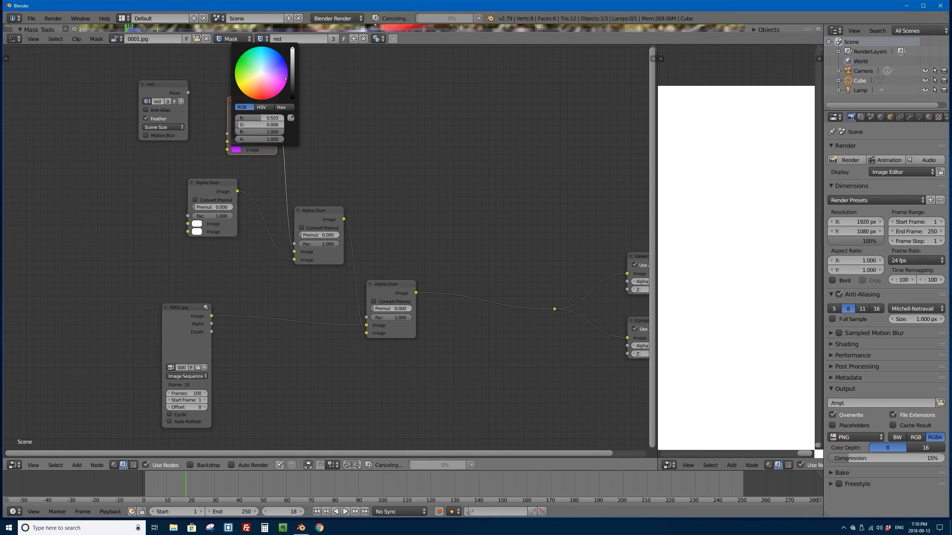
drag(288, 77, 287, 78)
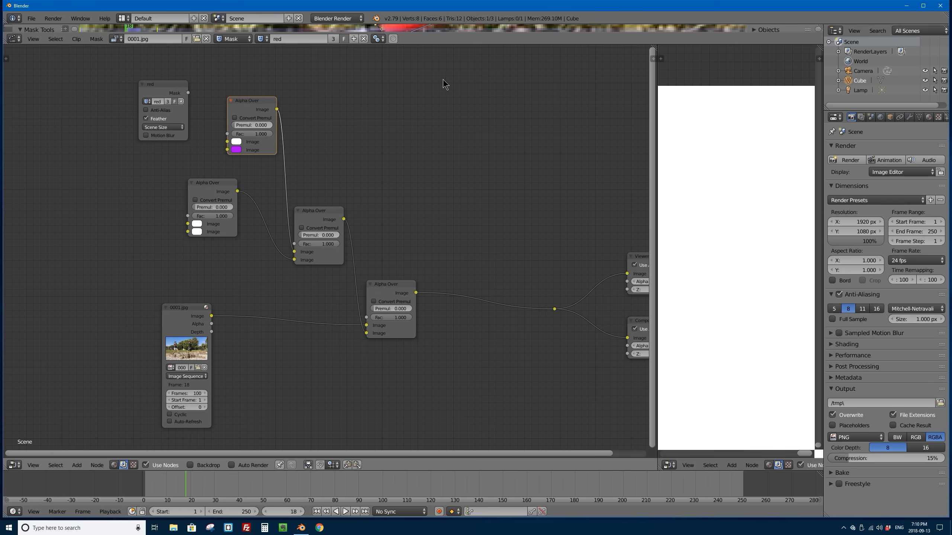
Step: Set the first Image colour of the uppermost Alpha Over node to black with zero alpha
click(236, 141)
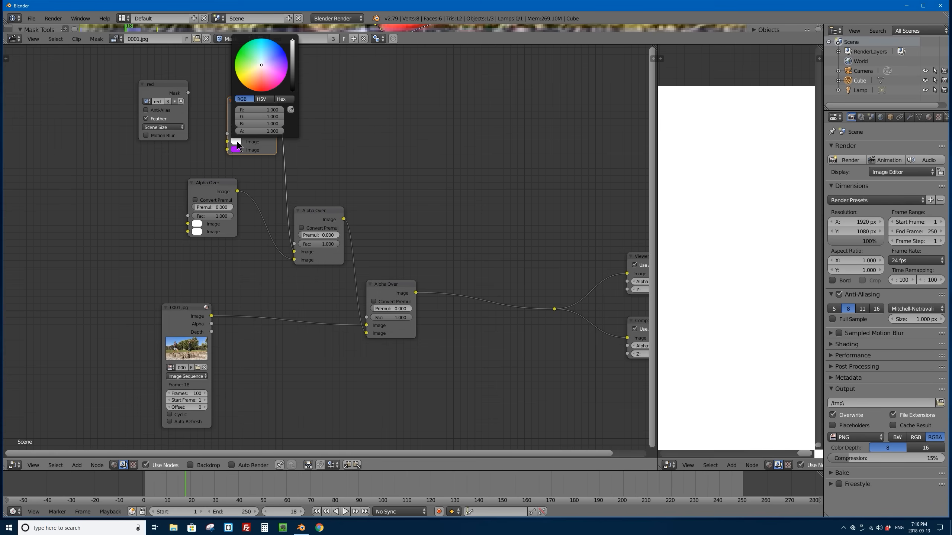
click(236, 141)
drag(294, 74, 292, 96)
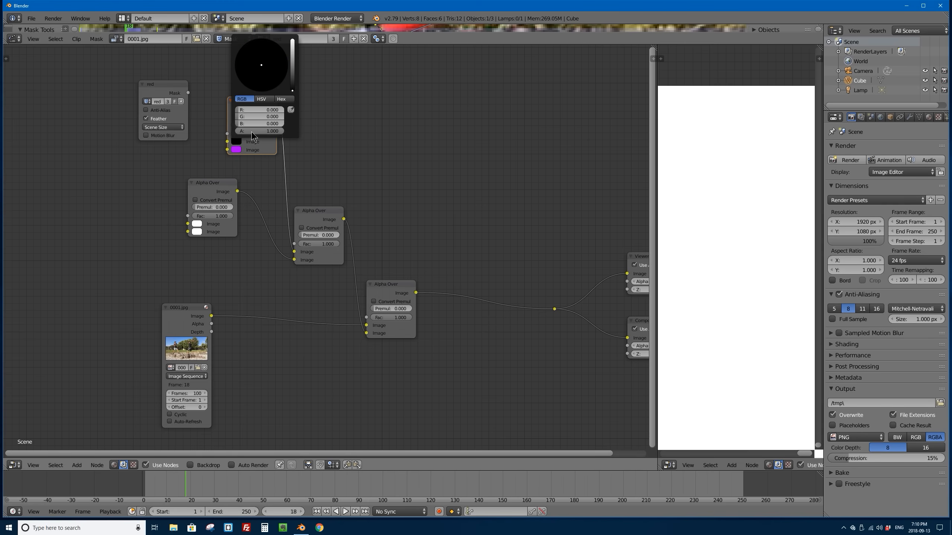
drag(284, 130, 235, 130)
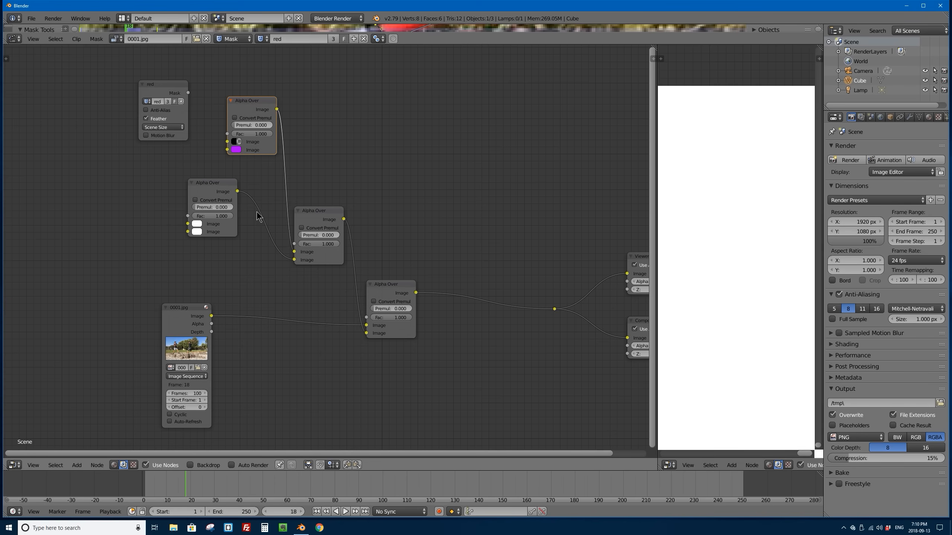
Step: Set the first Image colour of the Alpha Over node with the white second Image to black with zero alpha
drag(193, 234, 195, 232)
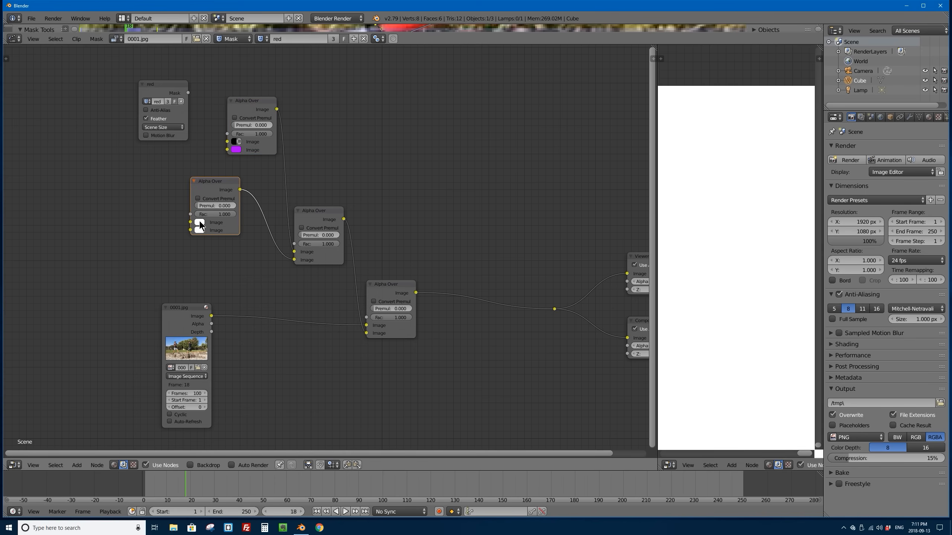
click(199, 222)
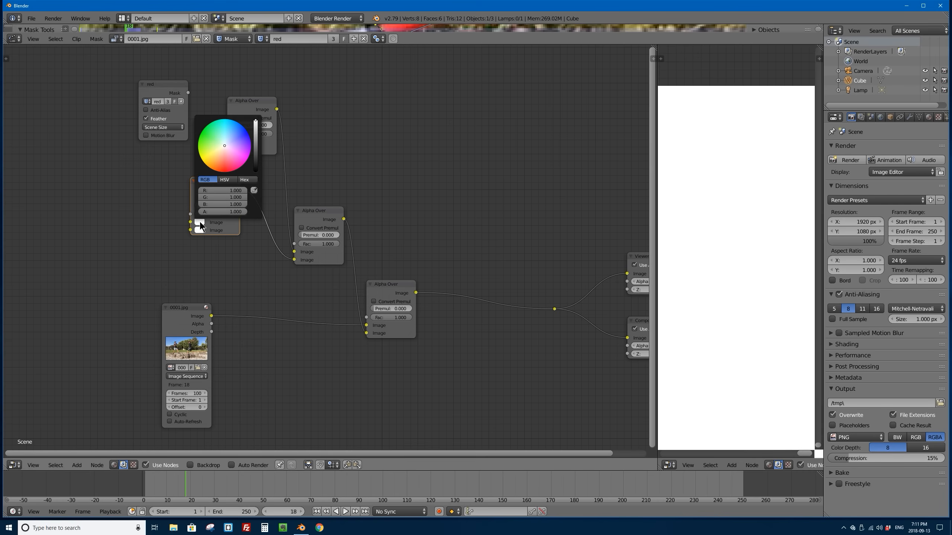
click(255, 170)
drag(240, 211, 192, 214)
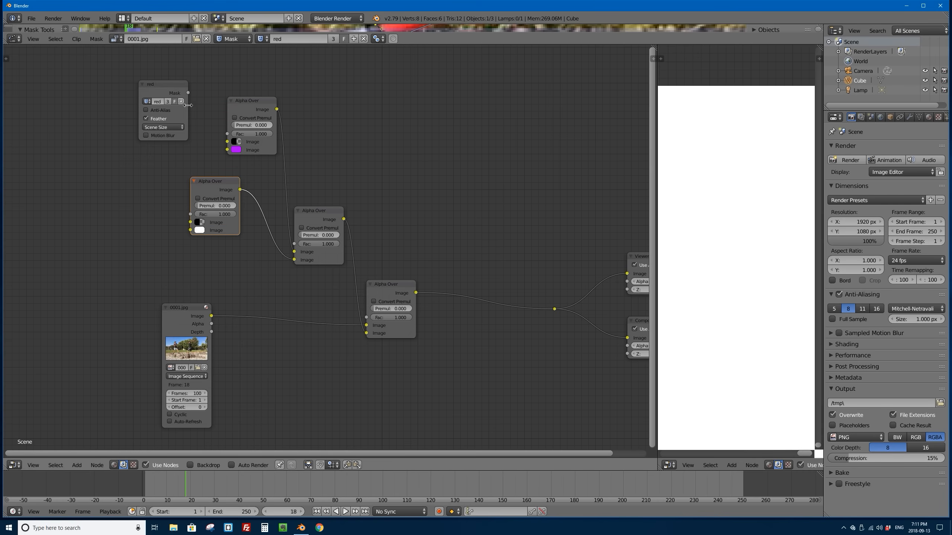
Step: Move the red mask node away from the Alpha Over nodes and adjust the spacing of the middle and final Alpha Over nodes
drag(179, 100, 135, 100)
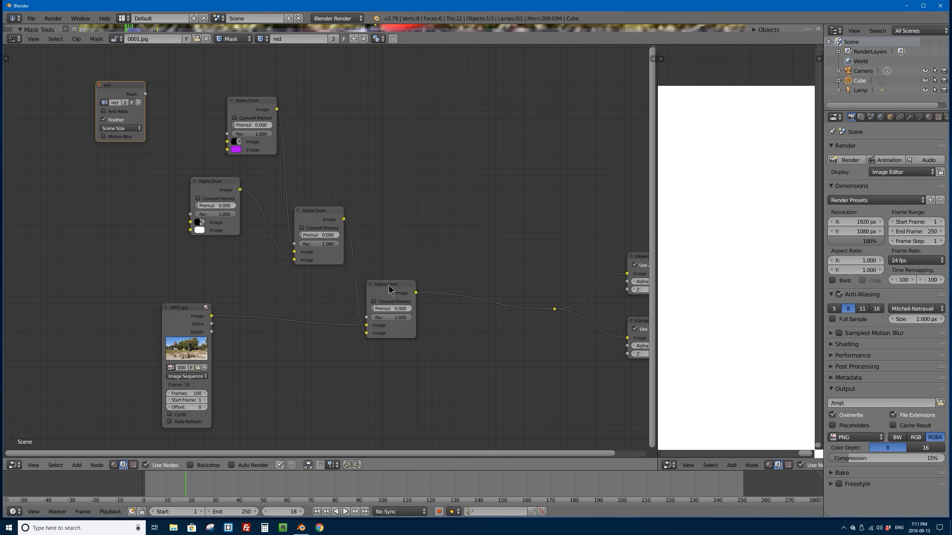
drag(389, 284, 379, 279)
mouse_move(327, 223)
mouse_down()
mouse_move(336, 227)
mouse_move(302, 203)
mouse_move(334, 210)
mouse_move(308, 222)
mouse_move(326, 216)
mouse_up()
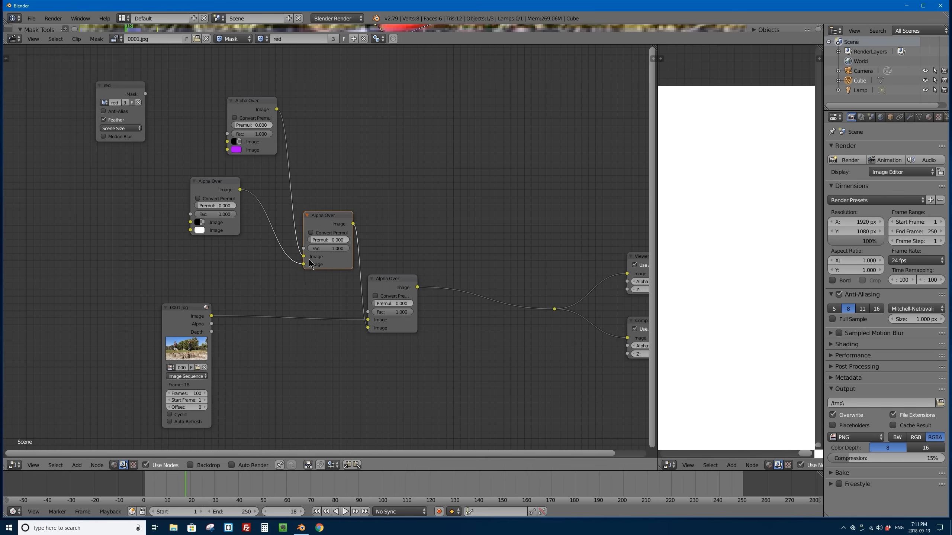
Step: Swap the two Image links on the middle Alpha Over node to compare the layering, and restore their original order
drag(304, 257, 304, 265)
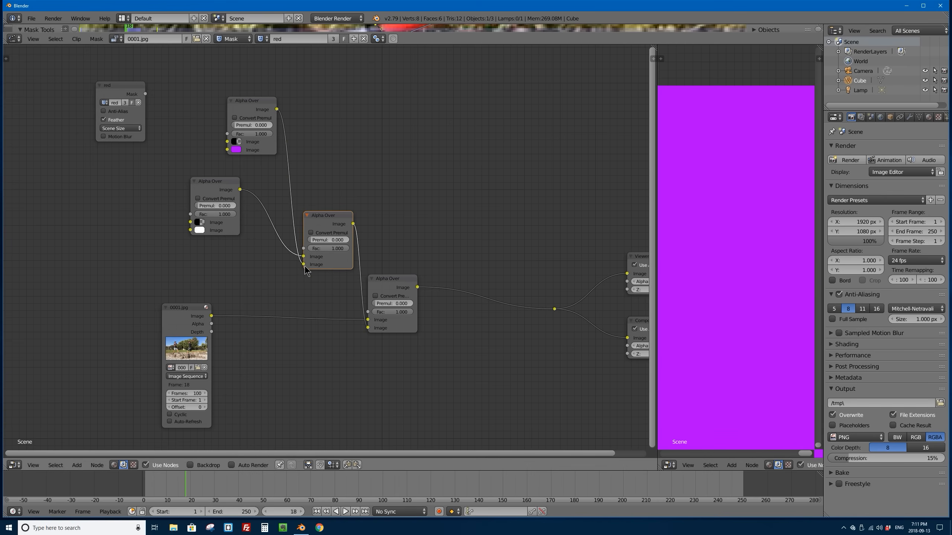
drag(304, 265, 303, 257)
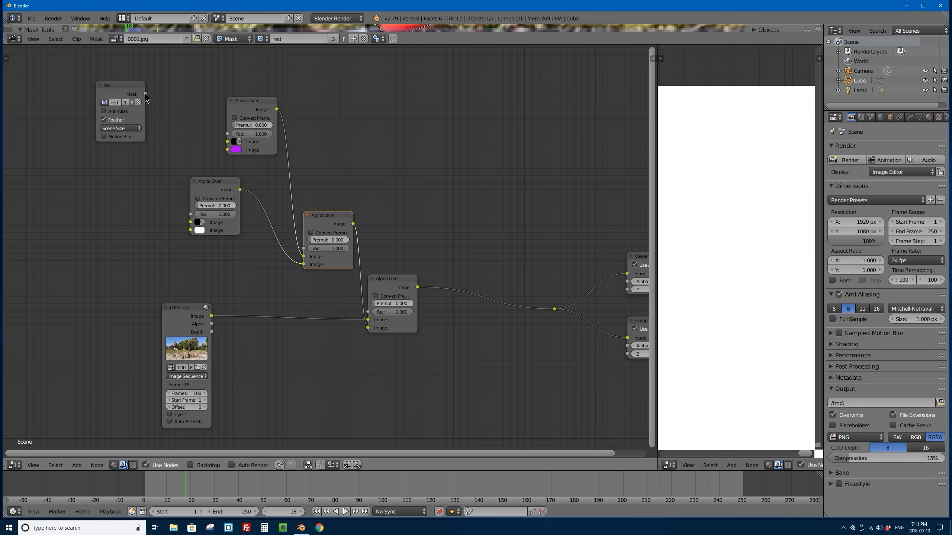
Step: Connect the red Mask output to the Fac inputs of the purple and white Alpha Over nodes, and move the mask node farther away
mouse_move(146, 94)
mouse_down()
mouse_move(209, 95)
mouse_move(227, 116)
mouse_move(227, 141)
mouse_move(192, 231)
mouse_up()
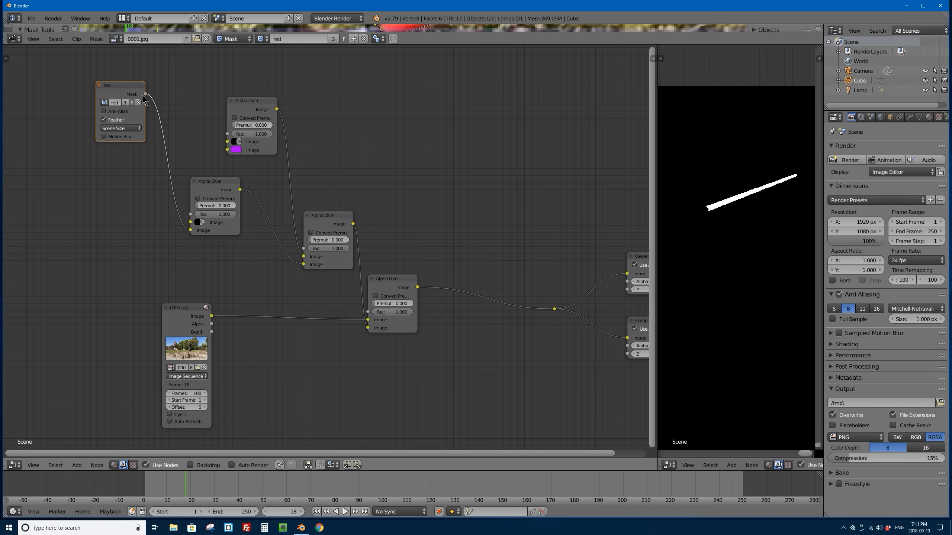
drag(145, 94, 229, 139)
mouse_move(191, 230)
mouse_down()
mouse_move(201, 216)
mouse_move(191, 215)
mouse_up()
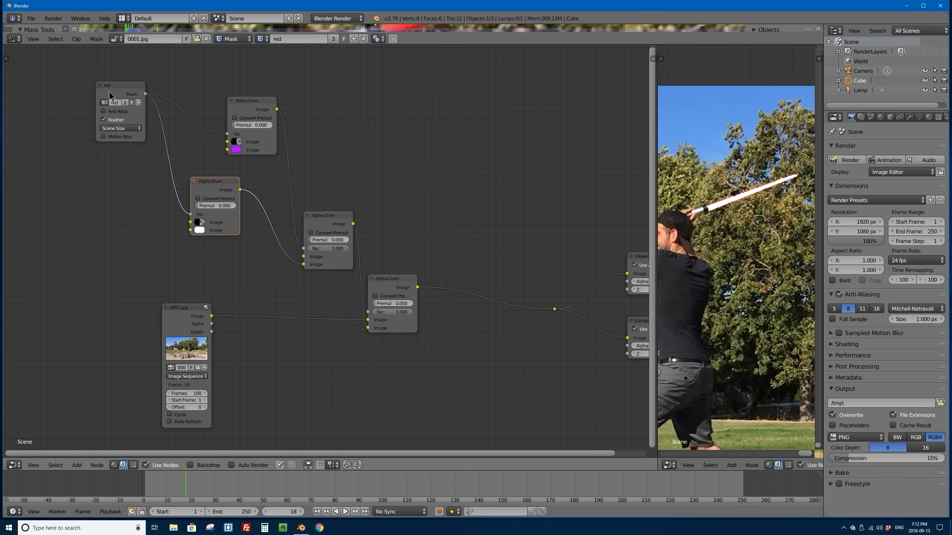
drag(120, 92, 86, 84)
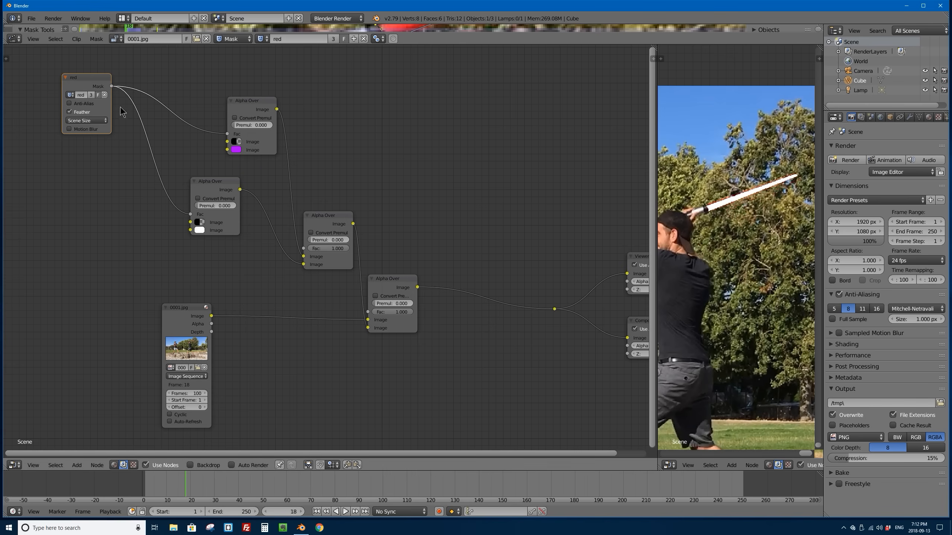
drag(91, 78, 55, 79)
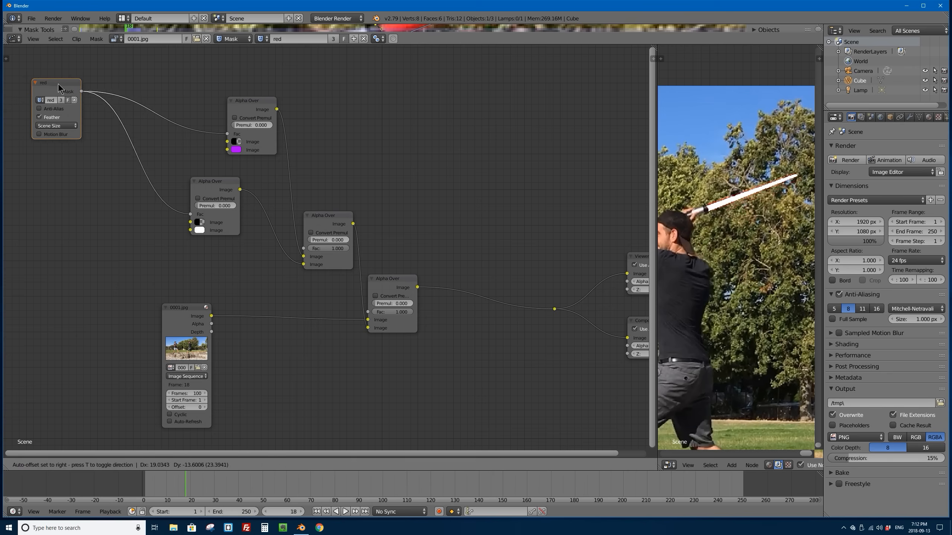
Step: Insert a reroute point on the mask's link to the purple Alpha Over and link it to the white Alpha Over's Fac input
scroll(125, 109, up, 2)
middle_drag(124, 109, 218, 159)
scroll(187, 146, up, 1)
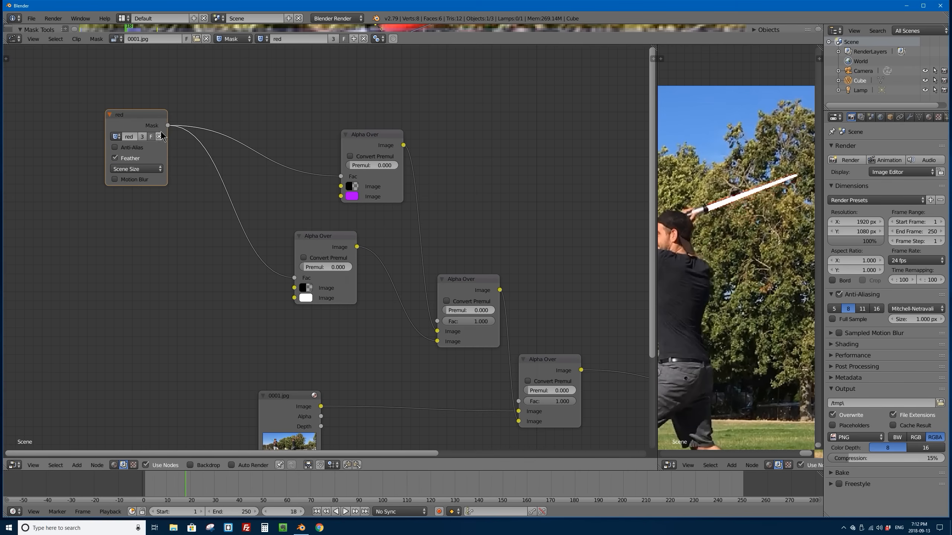
middle_drag(160, 130, 132, 109)
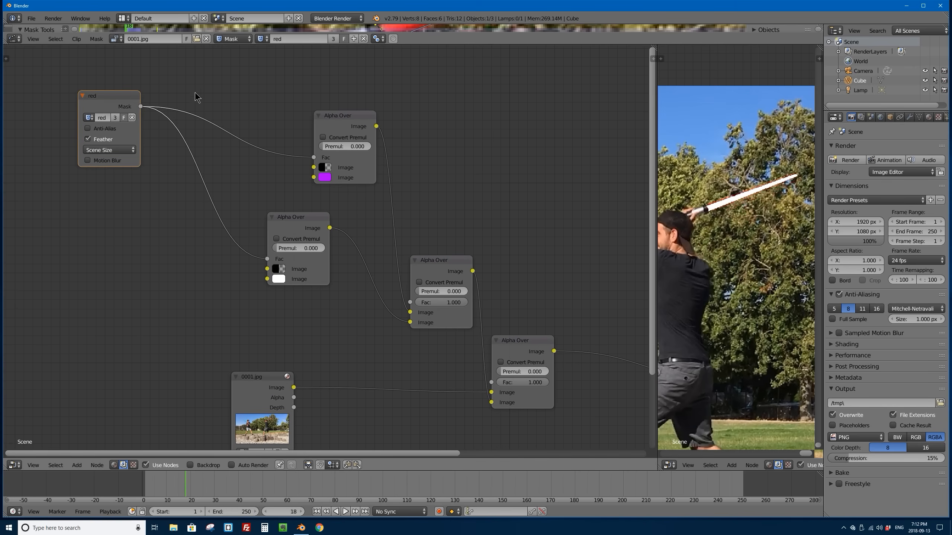
shift+right_drag(186, 139, 186, 141)
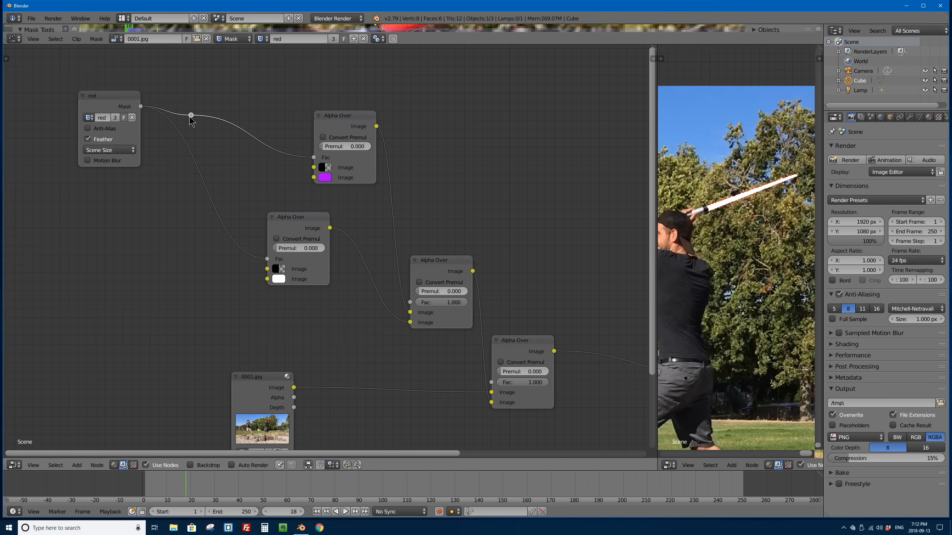
drag(191, 115, 268, 262)
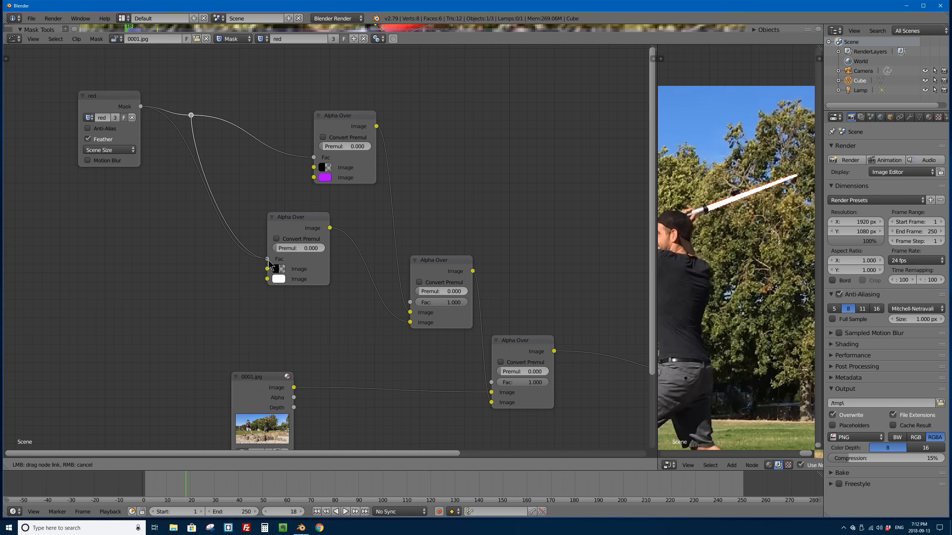
Step: Spread out the red mask node, the reroute point, and the purple and white Alpha Over nodes to make room between them
drag(89, 98, 41, 89)
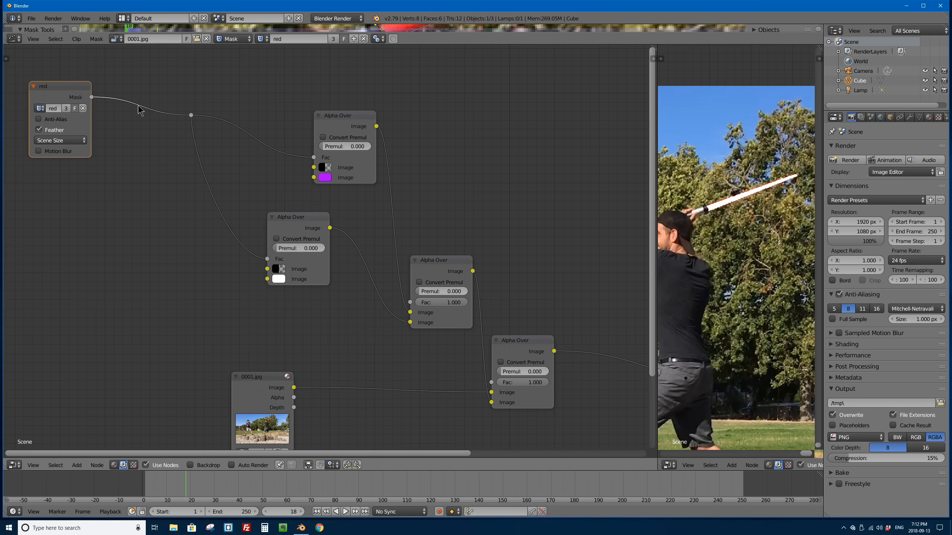
drag(187, 116, 140, 109)
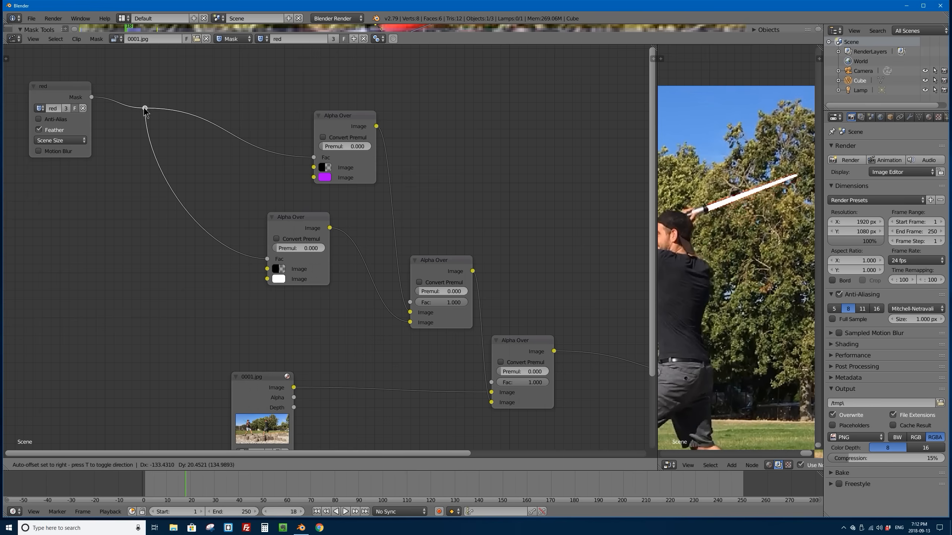
drag(73, 87, 50, 85)
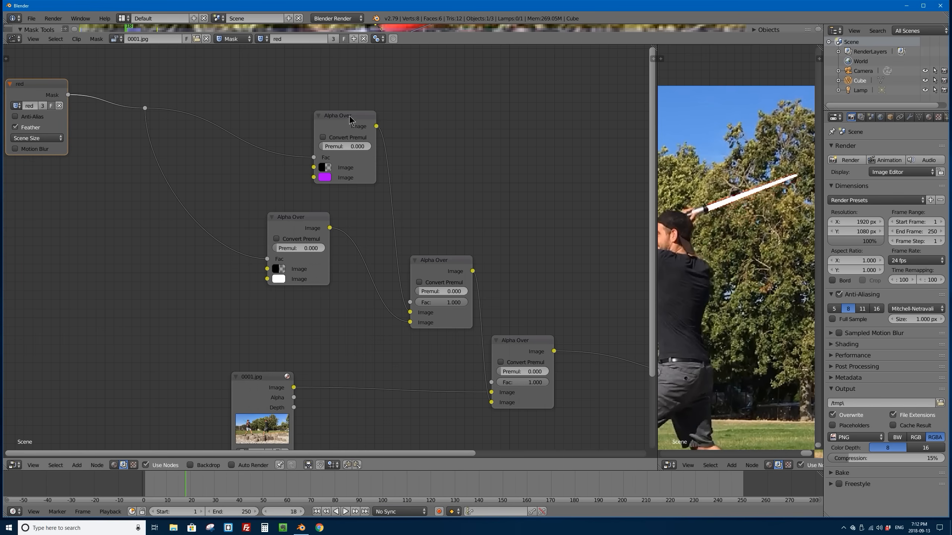
drag(352, 117, 339, 119)
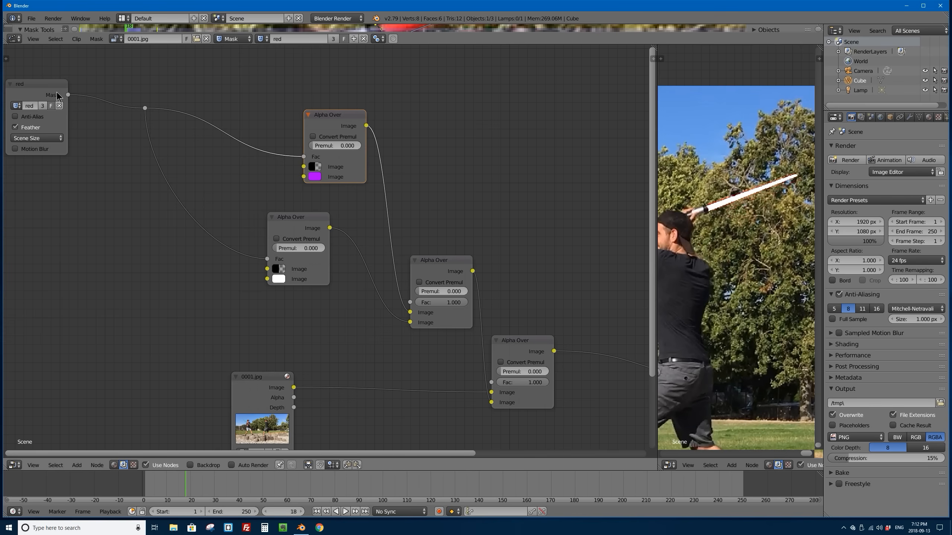
mouse_move(45, 86)
mouse_down()
mouse_move(69, 83)
mouse_move(48, 85)
mouse_up()
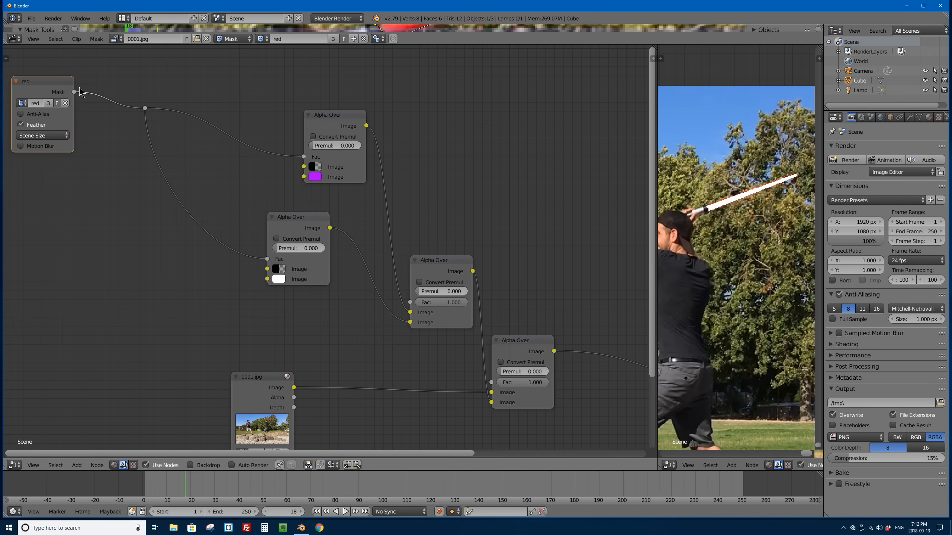
drag(275, 243, 278, 252)
drag(320, 118, 327, 111)
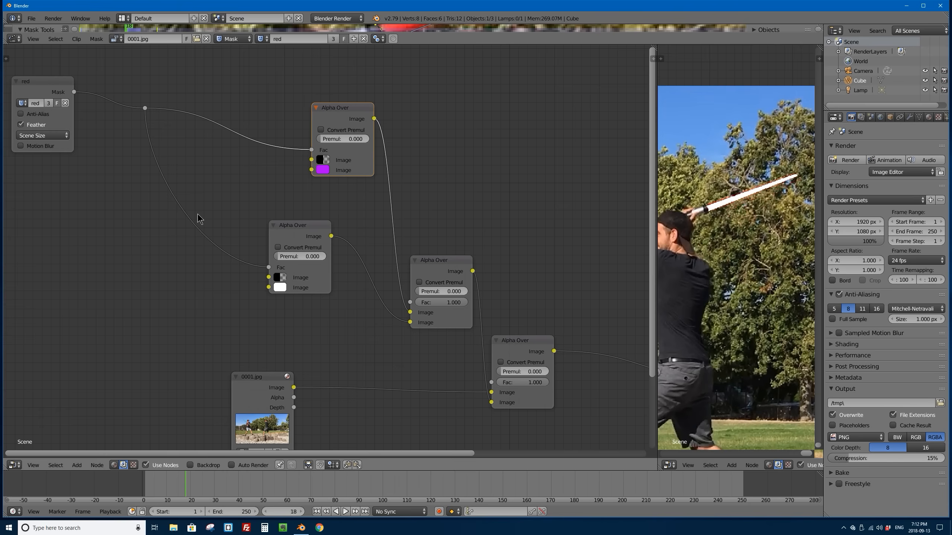
Step: Add a Blur filter node on the link from the reroute point to the purple Alpha Over's Fac input
key(shift+a)
mouse_move(219, 209)
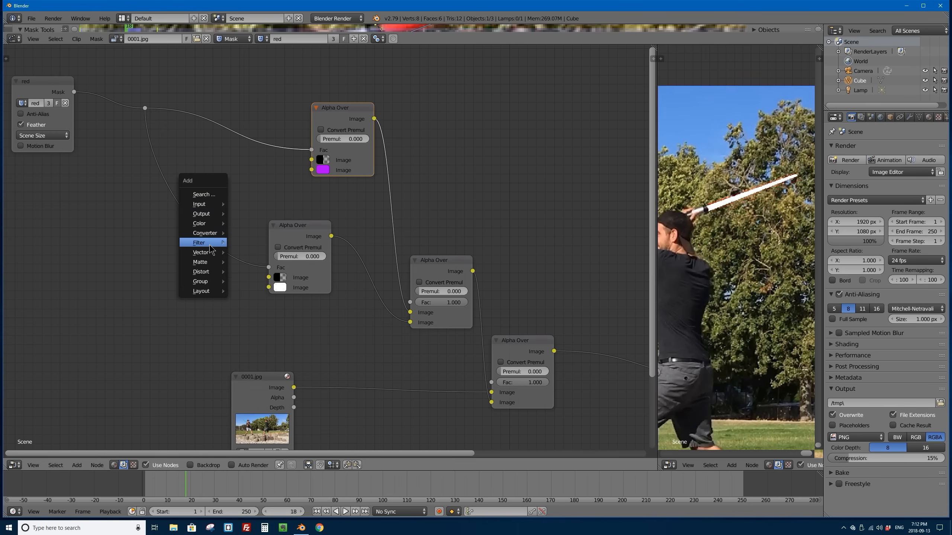
mouse_move(212, 242)
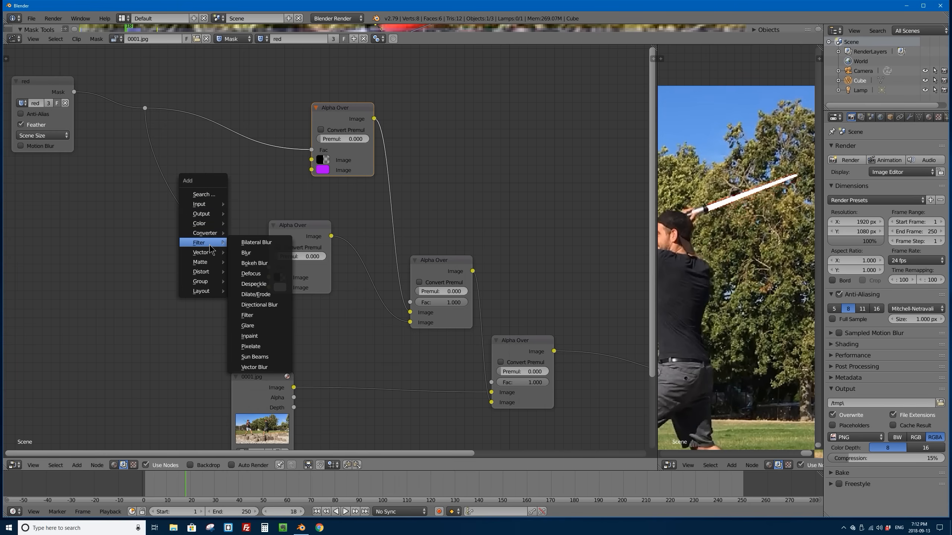
click(258, 252)
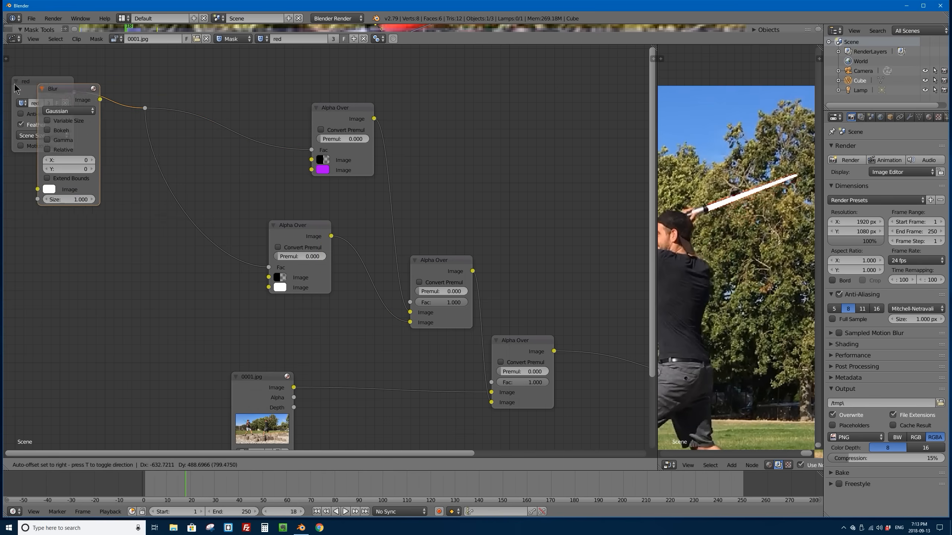
click(212, 57)
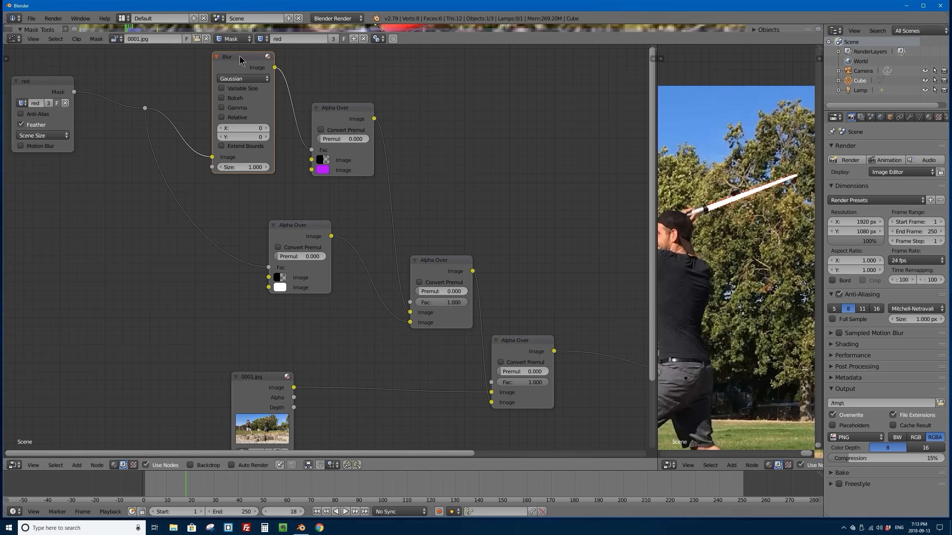
Step: Duplicate the Blur node onto the mask link to the white Alpha Over, with X set to 5 and Y to 8
key(shift+d)
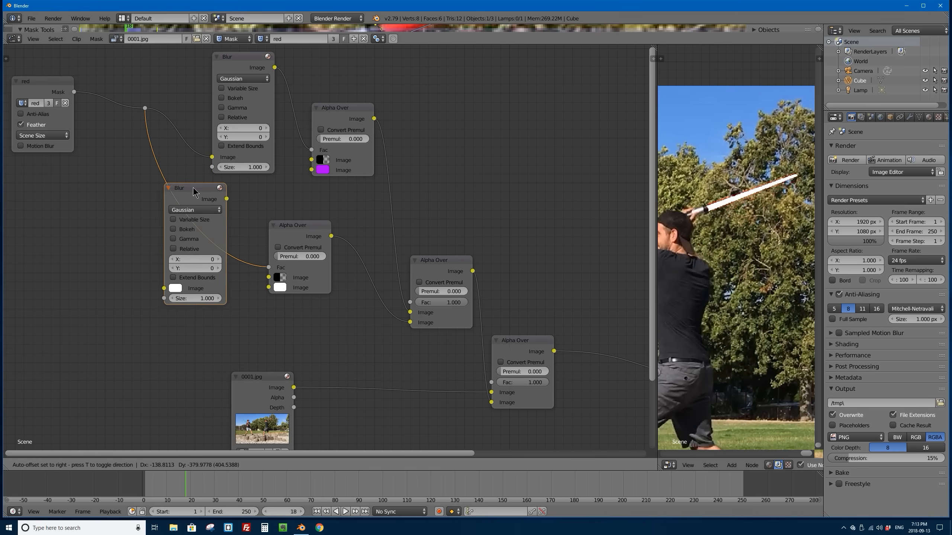
click(202, 187)
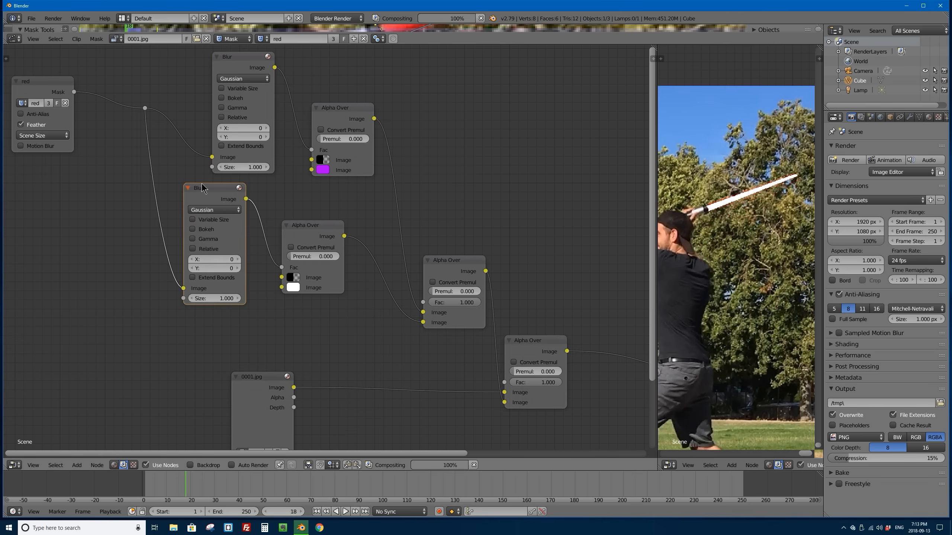
click(215, 259)
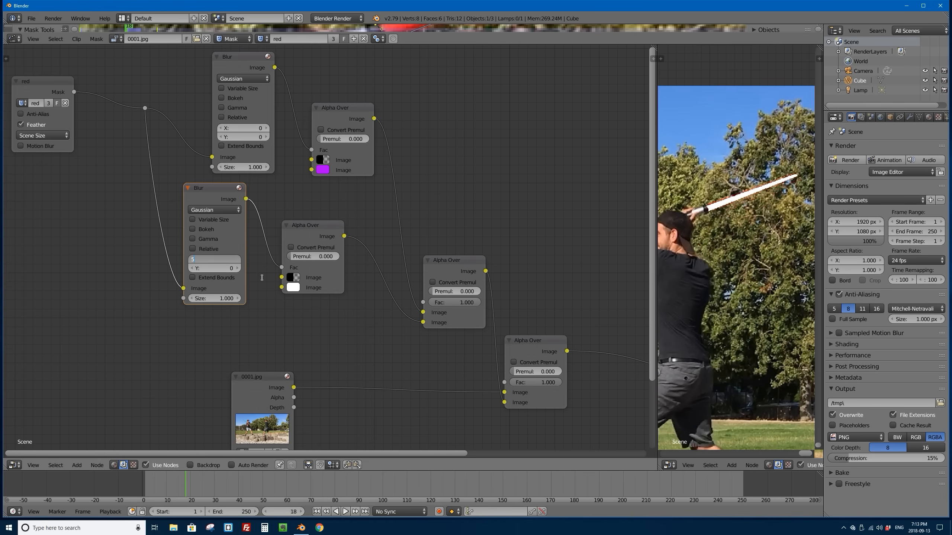
key(Tab)
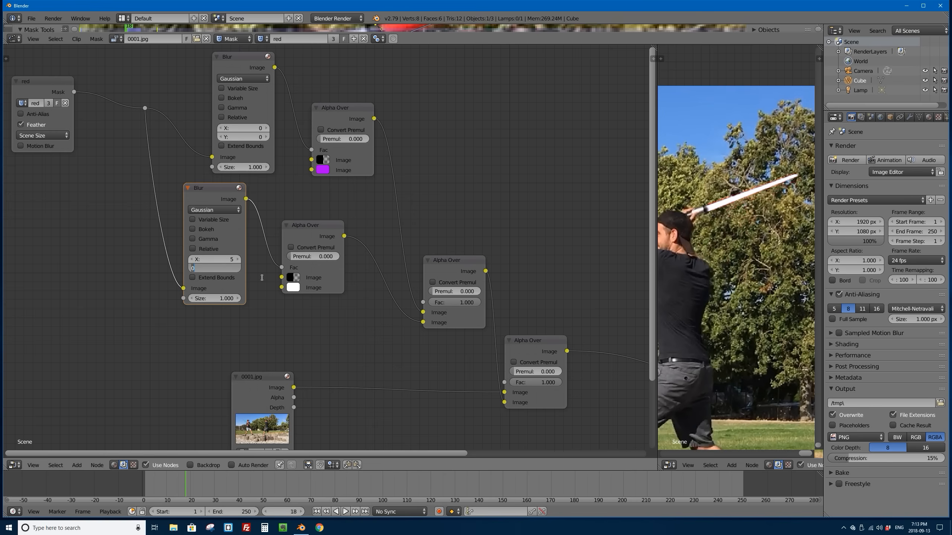
key(Return)
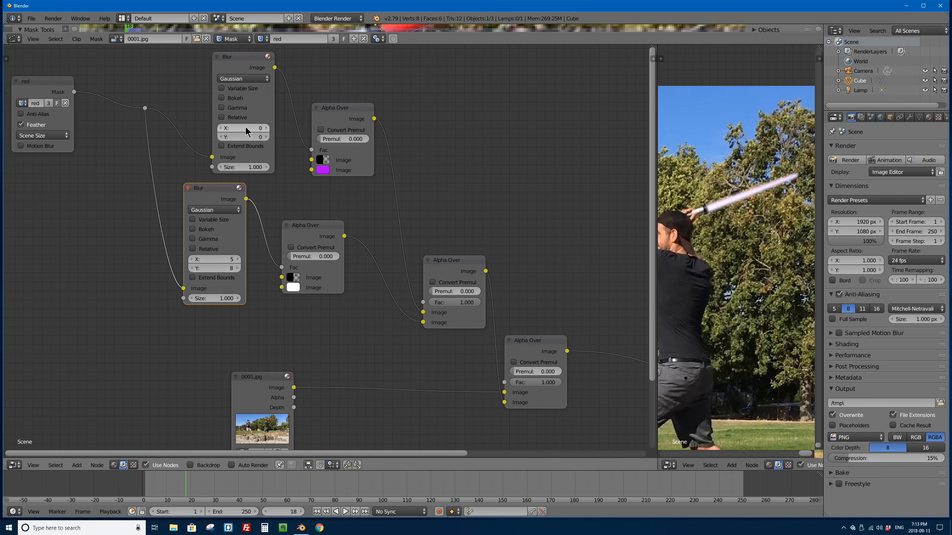
Step: Set the purple layer's Blur node to 25 for both X and Y, and widen the image preview area
click(259, 127)
key(Tab)
text(25)
key(Return)
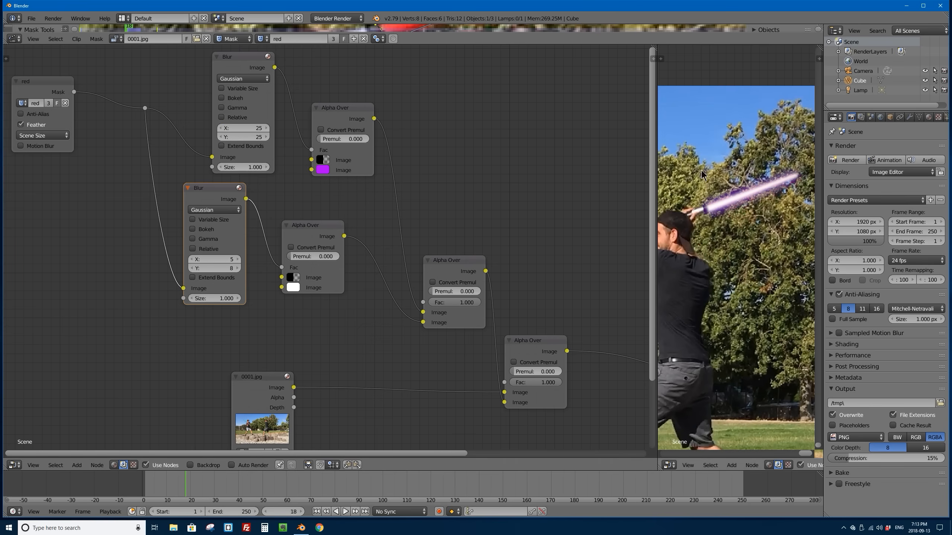
drag(654, 185, 569, 182)
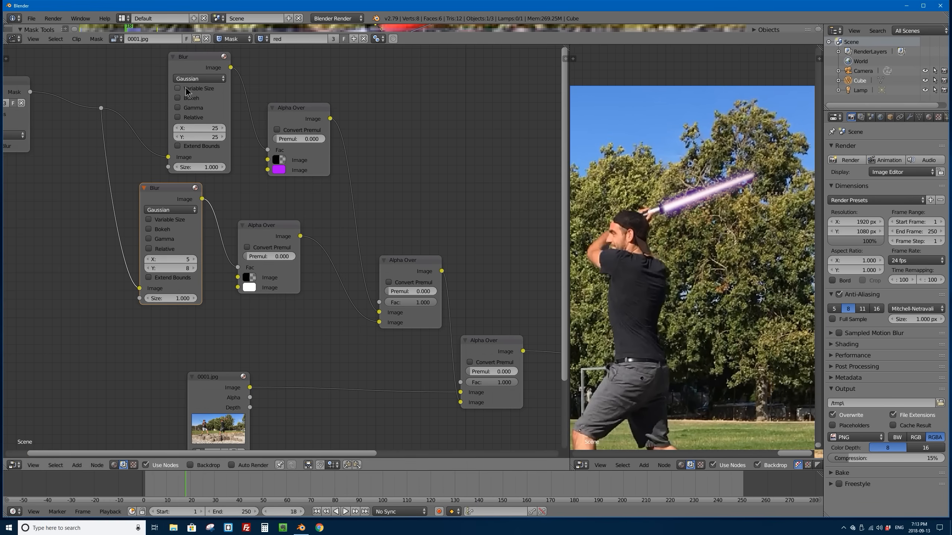
Step: Turn Gamma on and off on the white layer's Blur node to compare the saber core
click(149, 241)
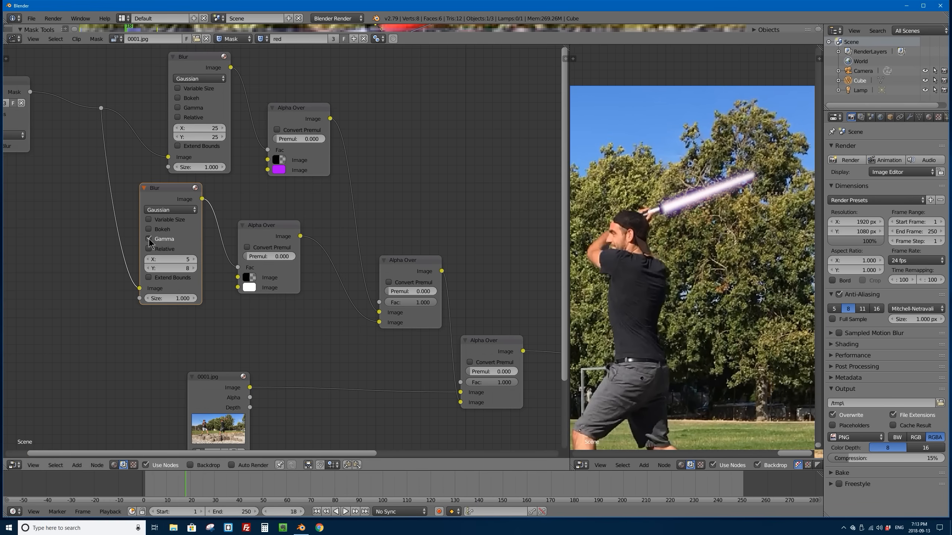
click(150, 240)
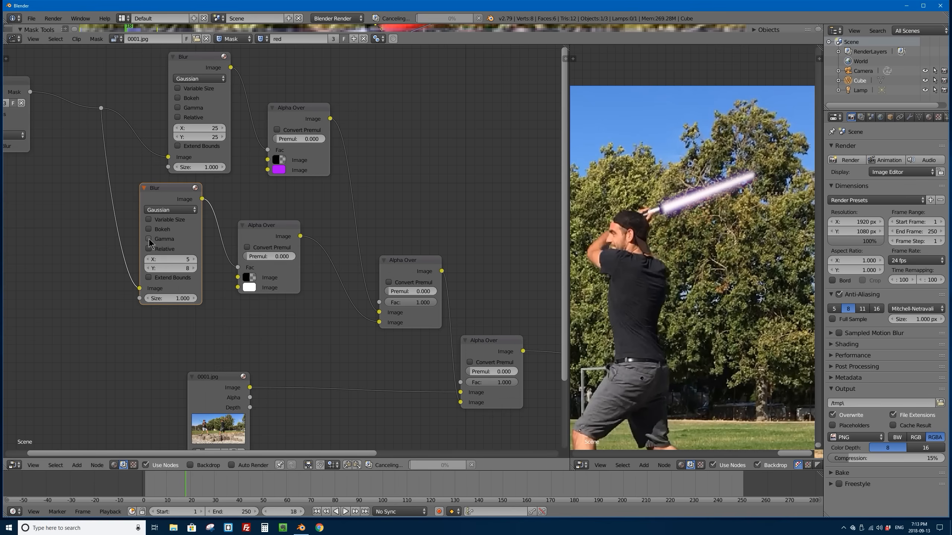
drag(158, 193, 163, 196)
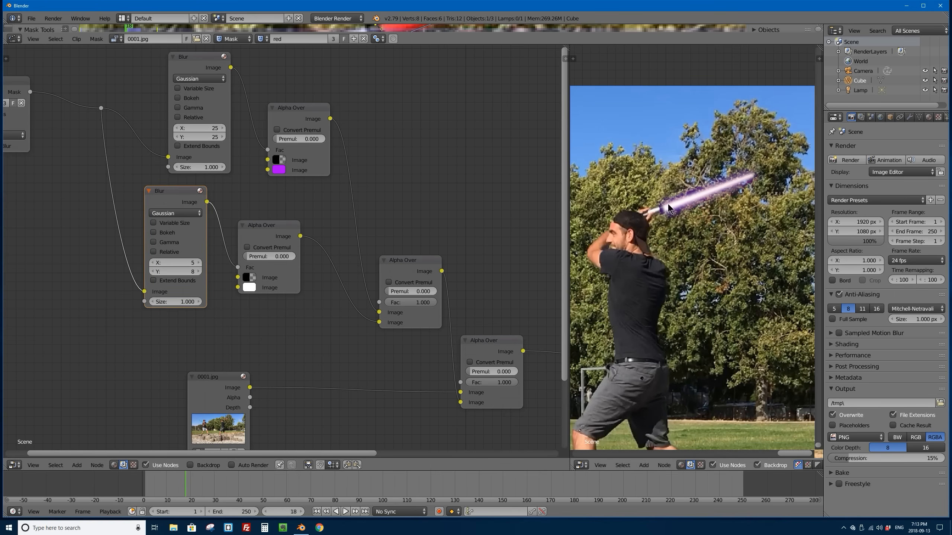
click(154, 243)
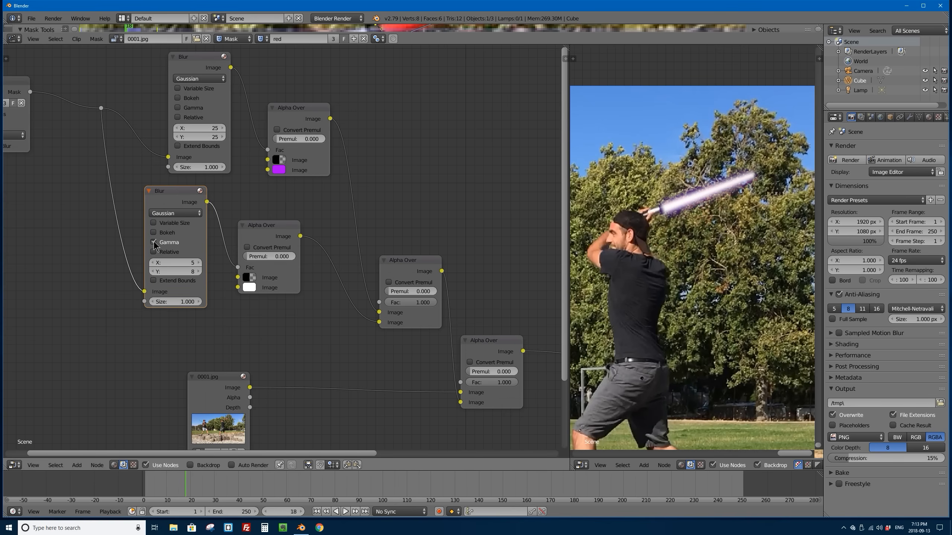
click(154, 243)
Step: Switch Gamma on and off on the purple layer's Blur node to compare the glow
click(178, 108)
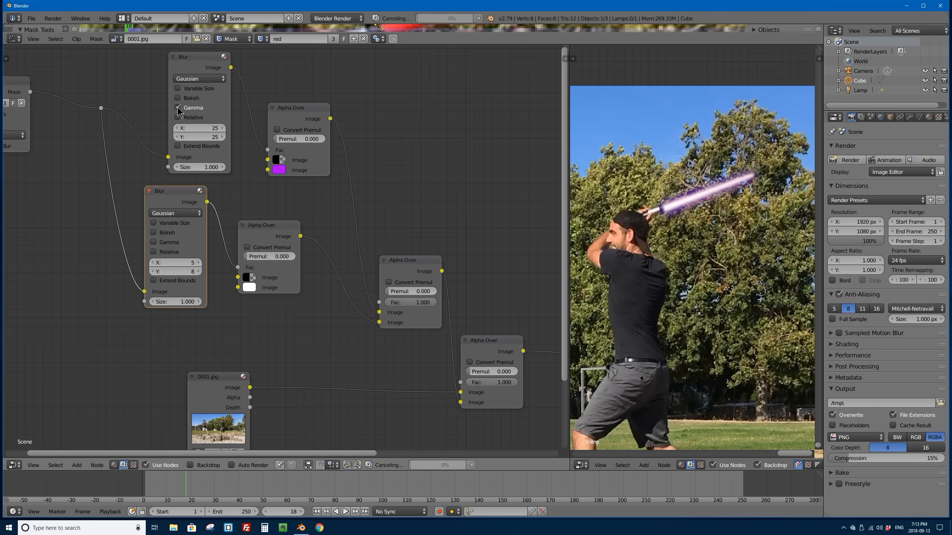
click(178, 107)
click(178, 108)
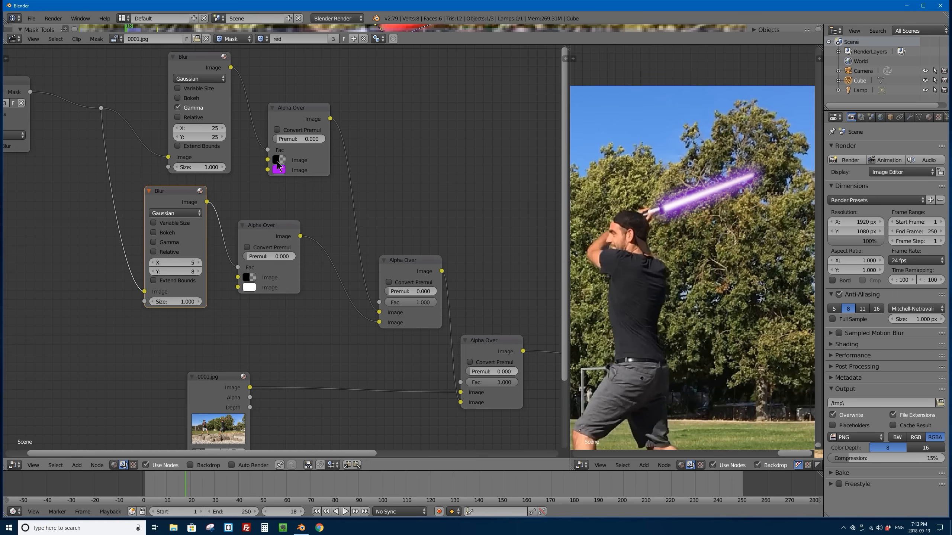
click(179, 108)
click(179, 108)
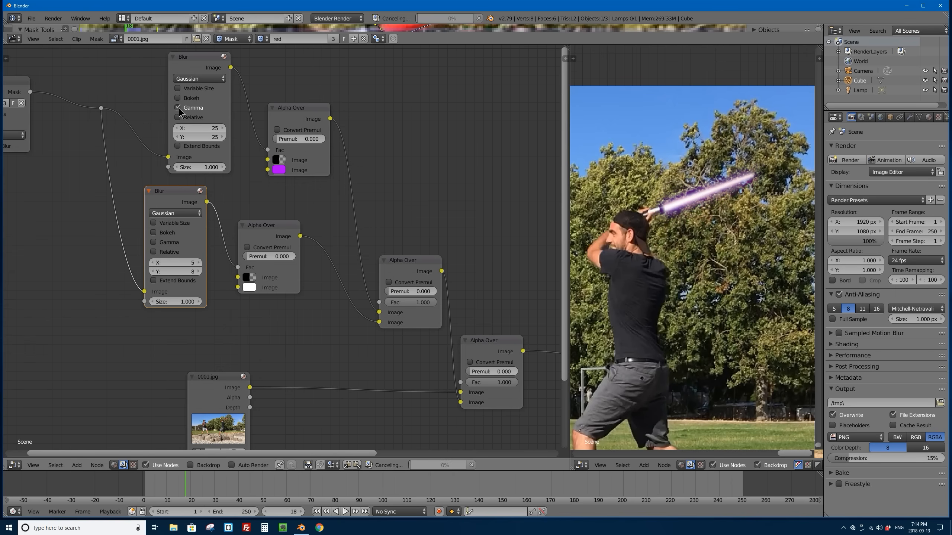
click(179, 108)
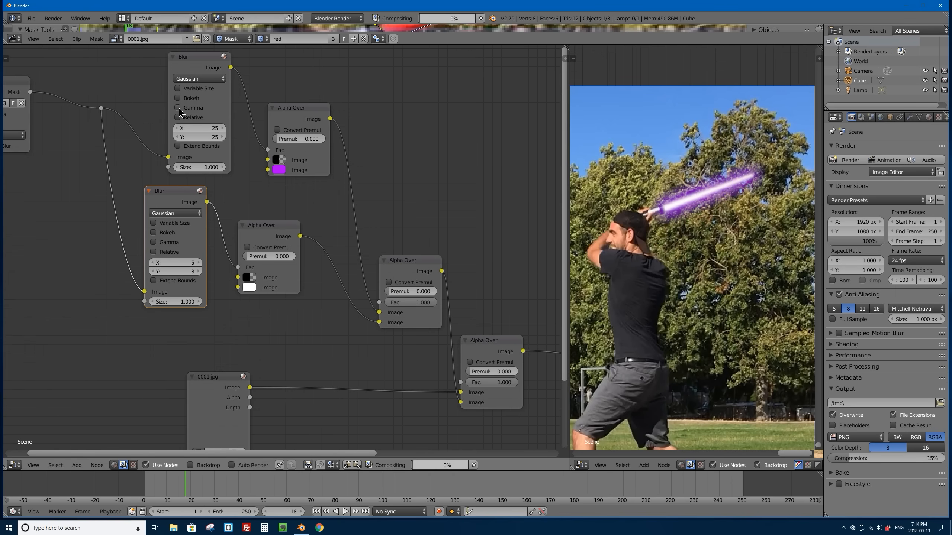
Step: Try the Variable Size and Relative options on the purple layer's Blur node, and enable Gamma on it
click(178, 88)
click(178, 89)
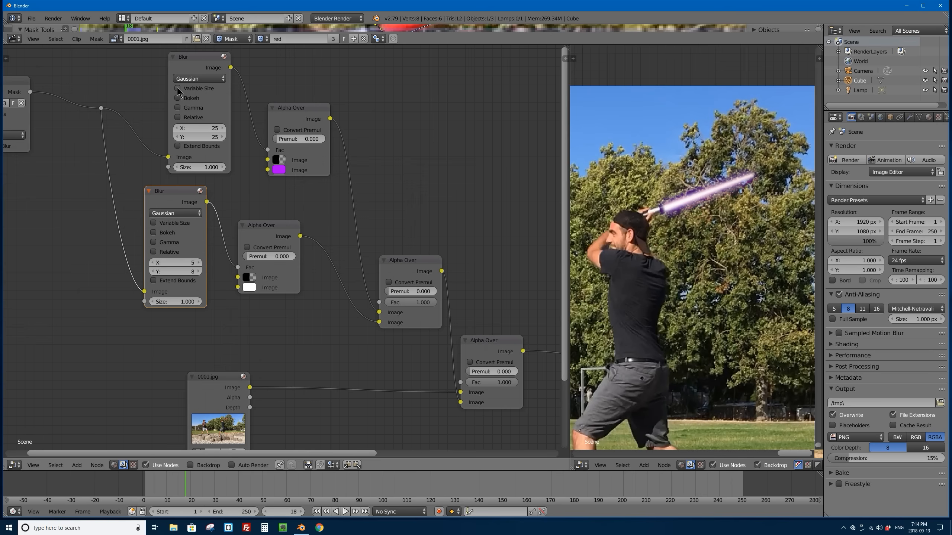
click(178, 108)
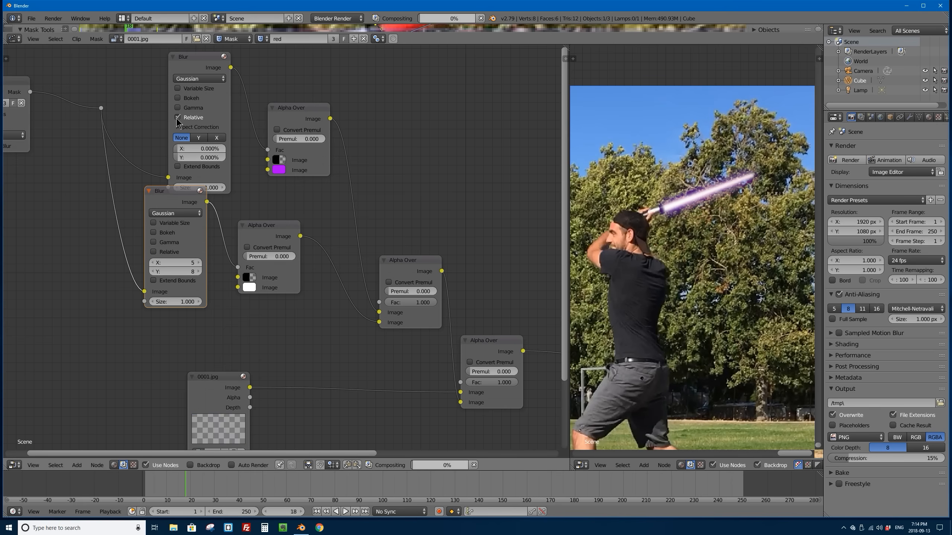
click(178, 108)
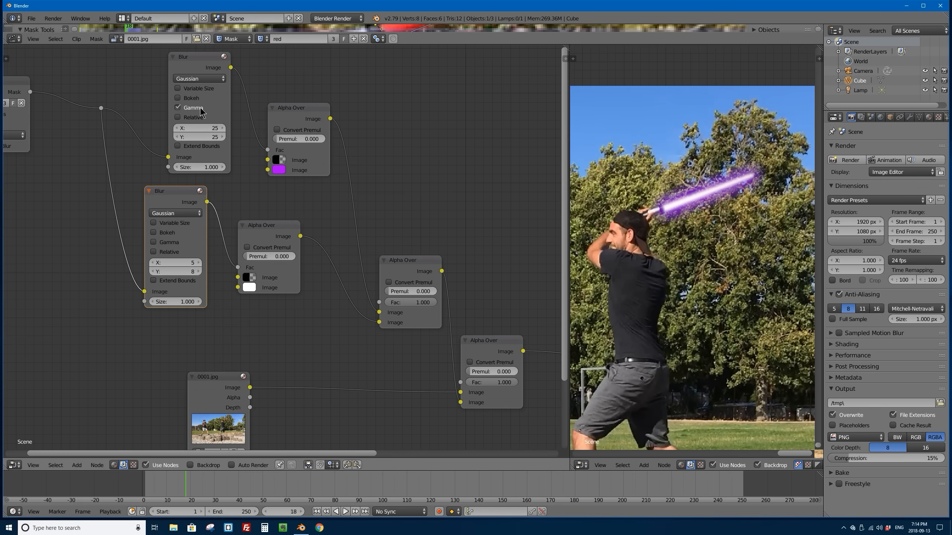
Step: Try bright green as the purple Alpha Over's glow color, and set it back to a saturated purple
scroll(217, 93, down, 2)
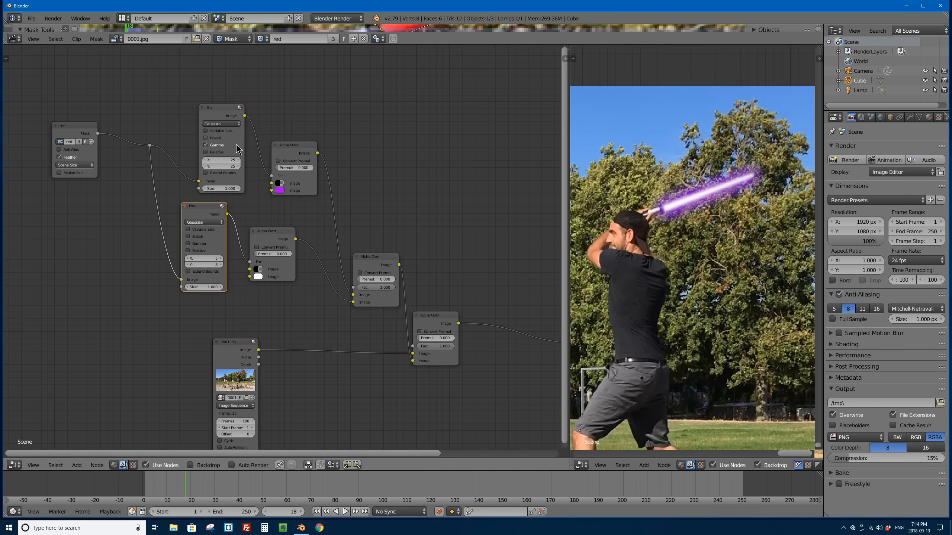
middle_drag(236, 144, 255, 119)
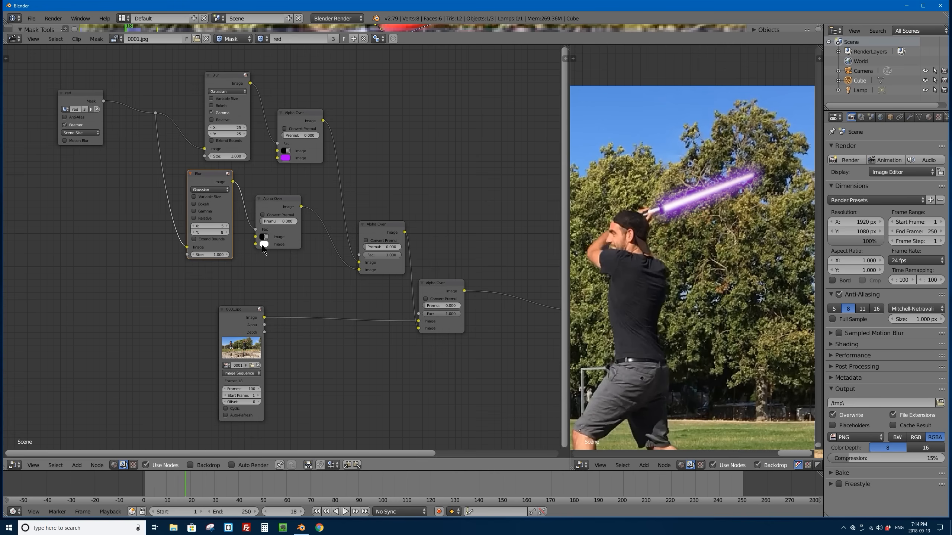
click(287, 159)
click(285, 91)
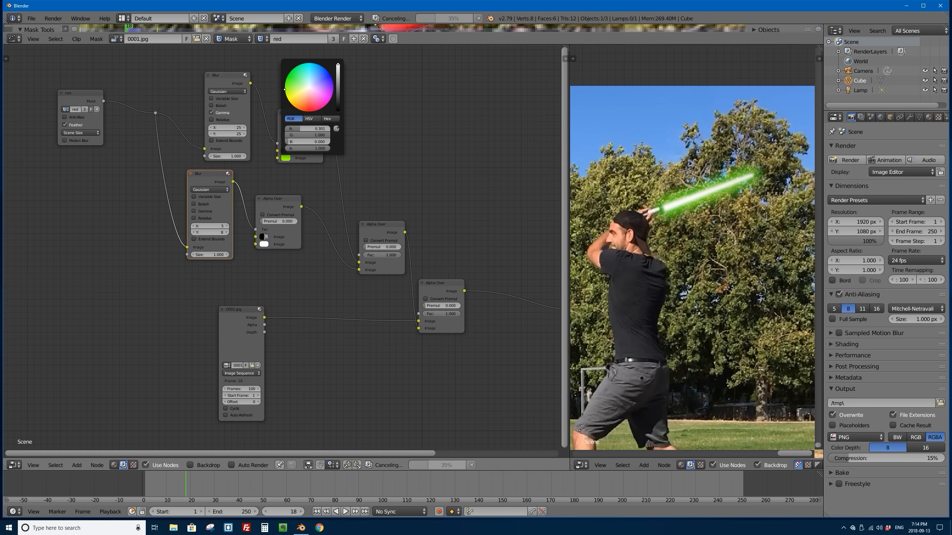
click(333, 91)
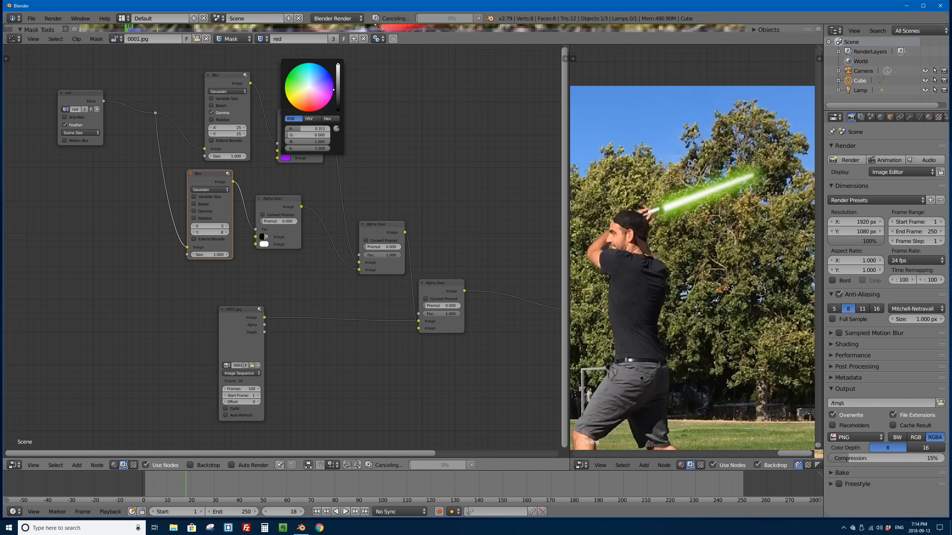
drag(334, 92, 333, 92)
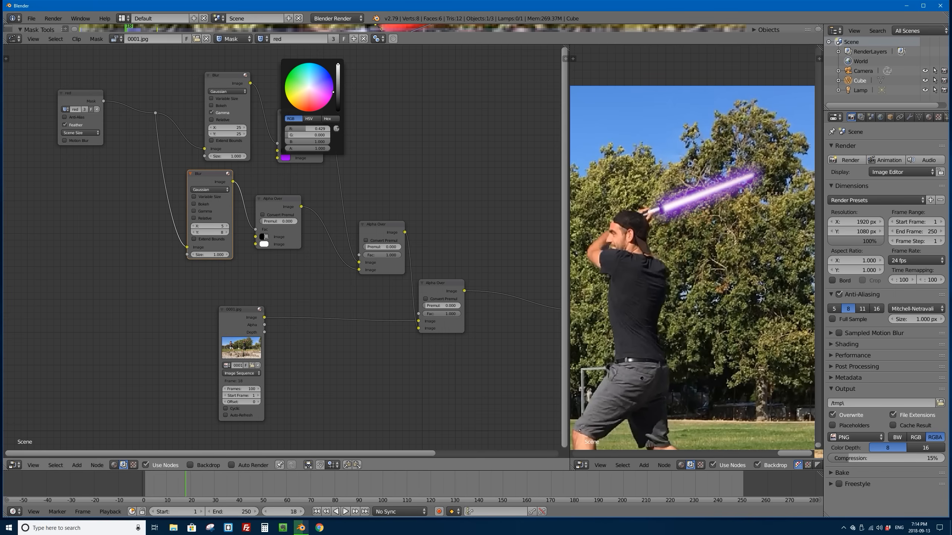
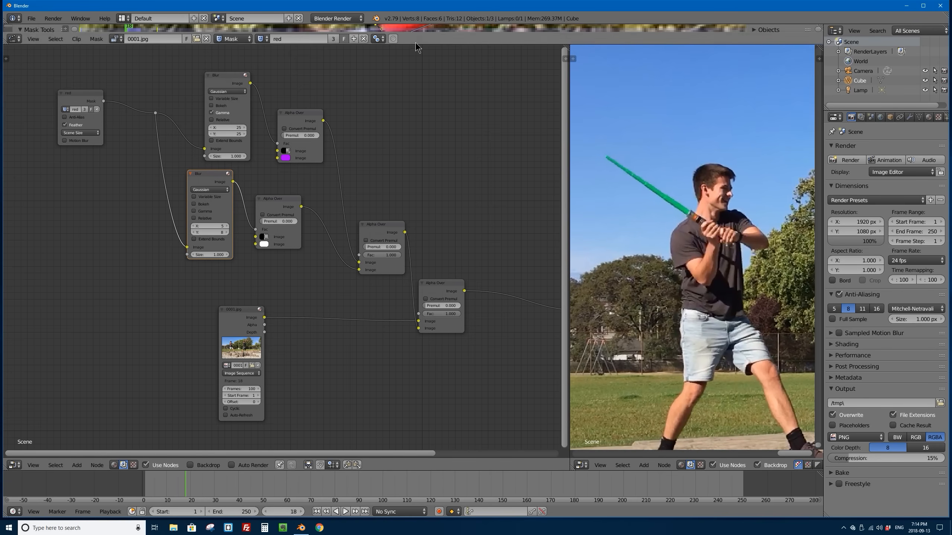
Step: Enlarge the mask editor, create a new mask named green, and frame the man holding the green saber
drag(415, 44, 412, 335)
scroll(390, 313, down, 3)
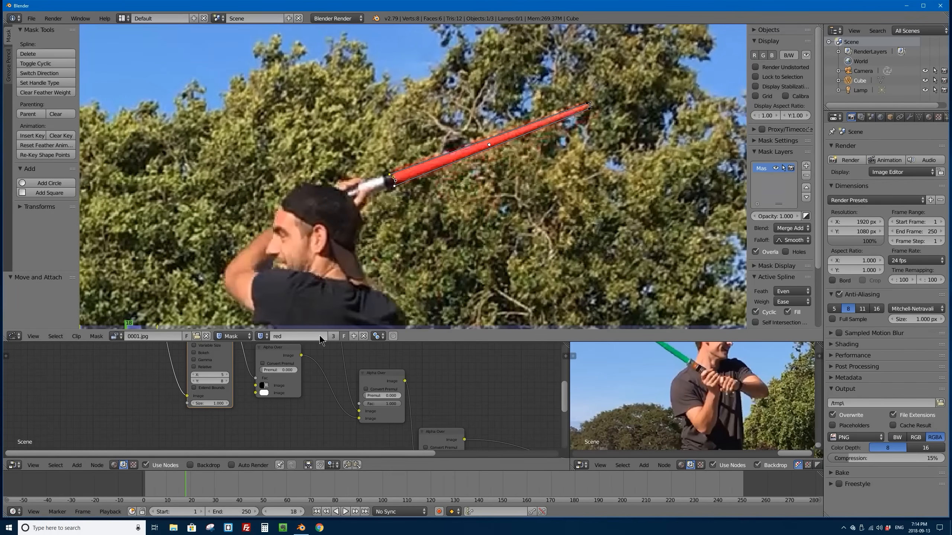
click(354, 337)
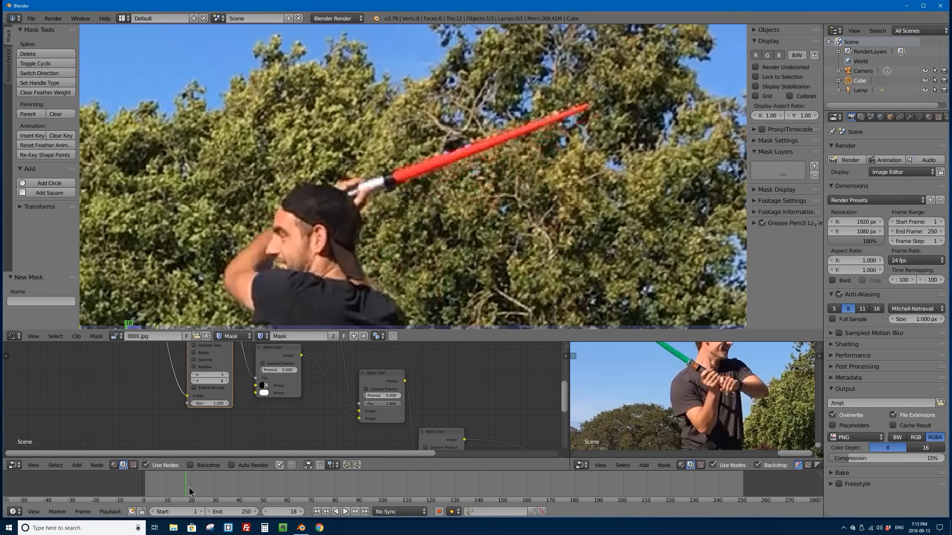
middle_drag(195, 203, 516, 178)
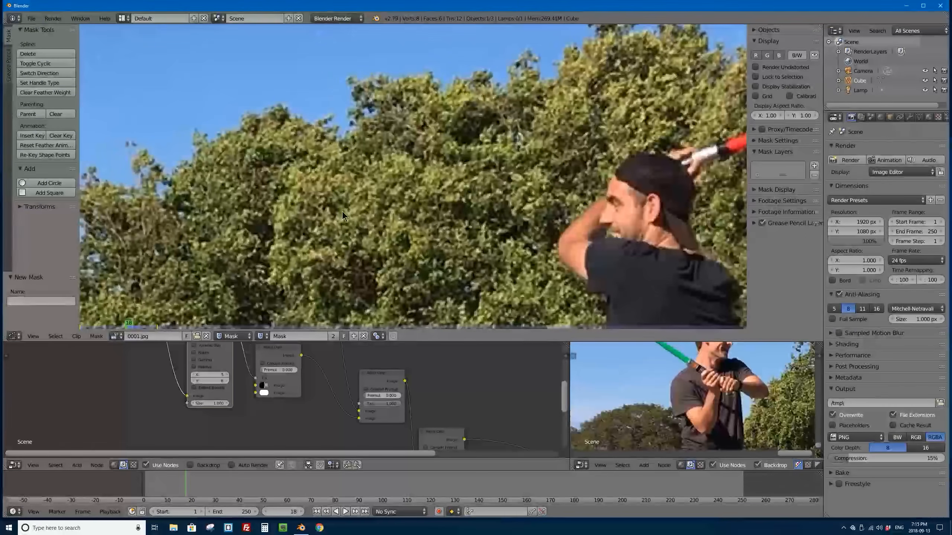
middle_drag(254, 212, 552, 137)
middle_drag(243, 184, 464, 175)
middle_drag(323, 175, 343, 189)
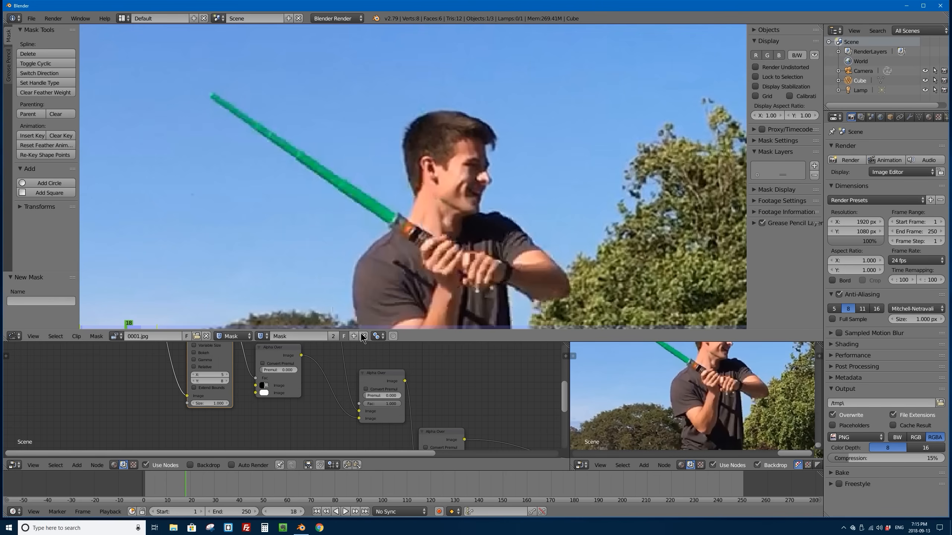
click(303, 335)
key(Return)
Step: Outline the green saber blade with four mask points from the hilt to the tip and back, and close the spline
ctrl+click(388, 224)
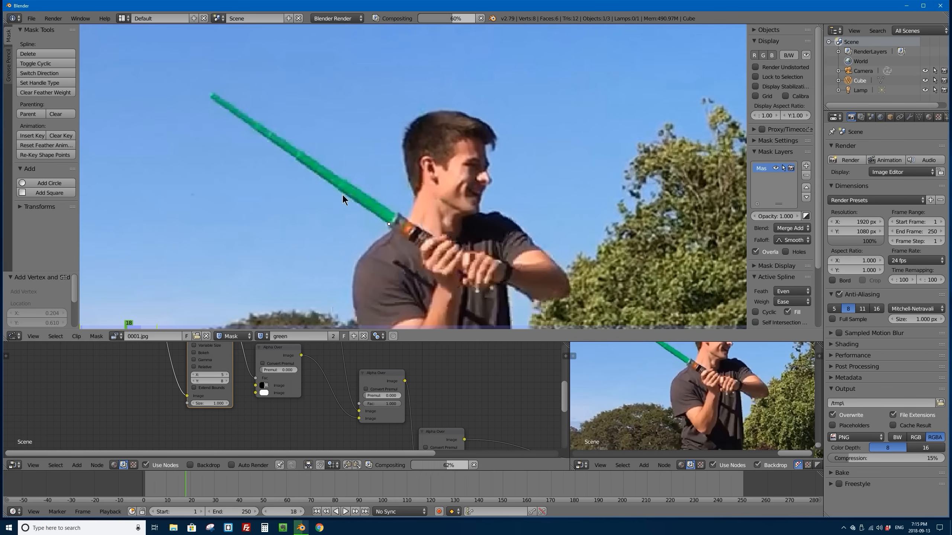
ctrl+click(209, 98)
ctrl+click(213, 91)
ctrl+click(396, 214)
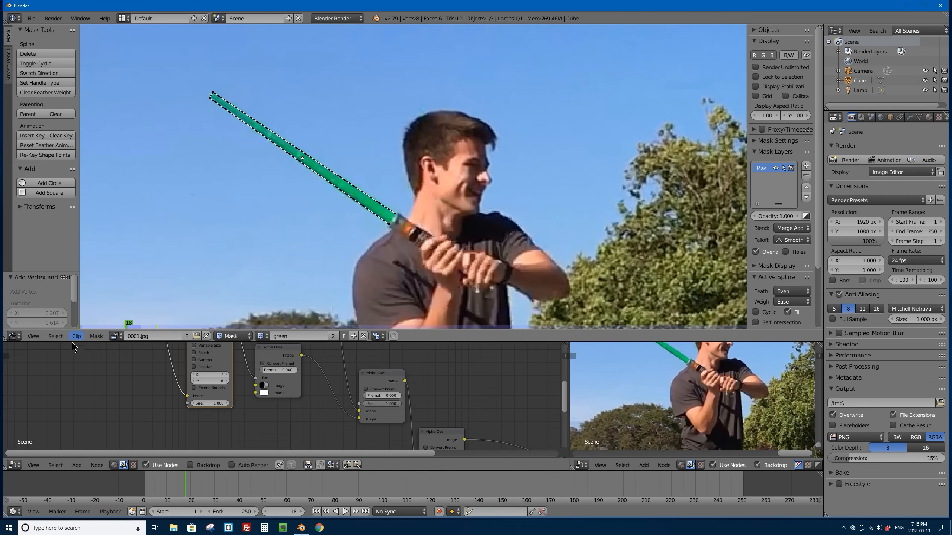
click(100, 337)
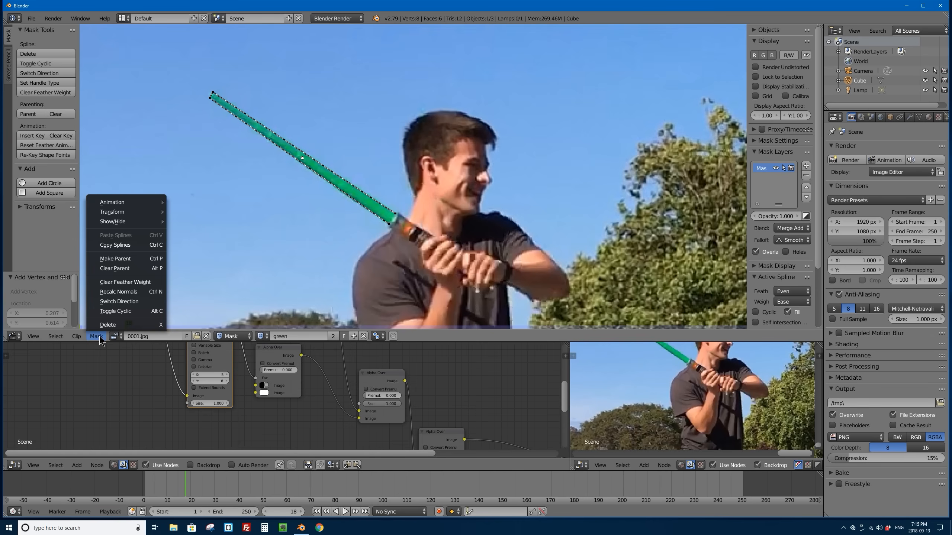
click(136, 314)
Step: Curve the hilt end of the green mask outward so it follows the rounded base of the blade
scroll(386, 209, up, 10)
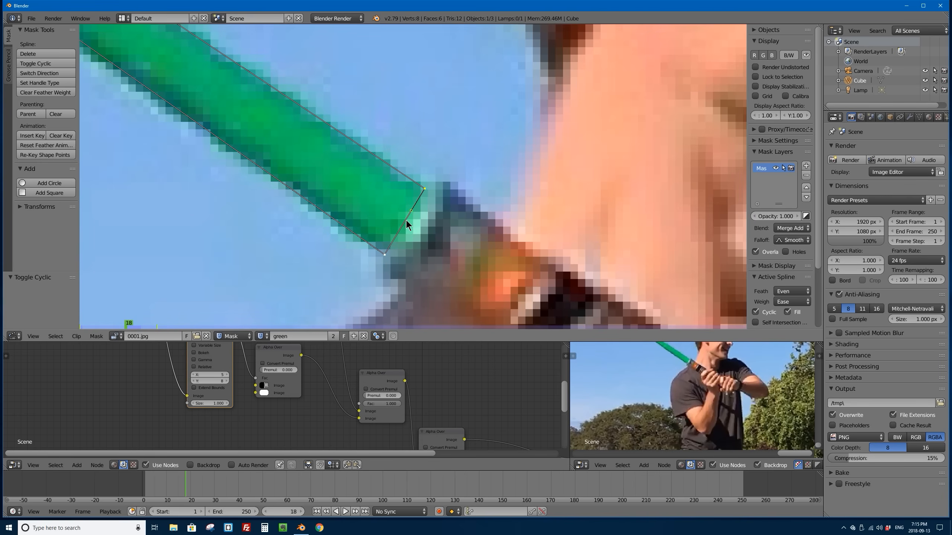
drag(406, 220, 422, 230)
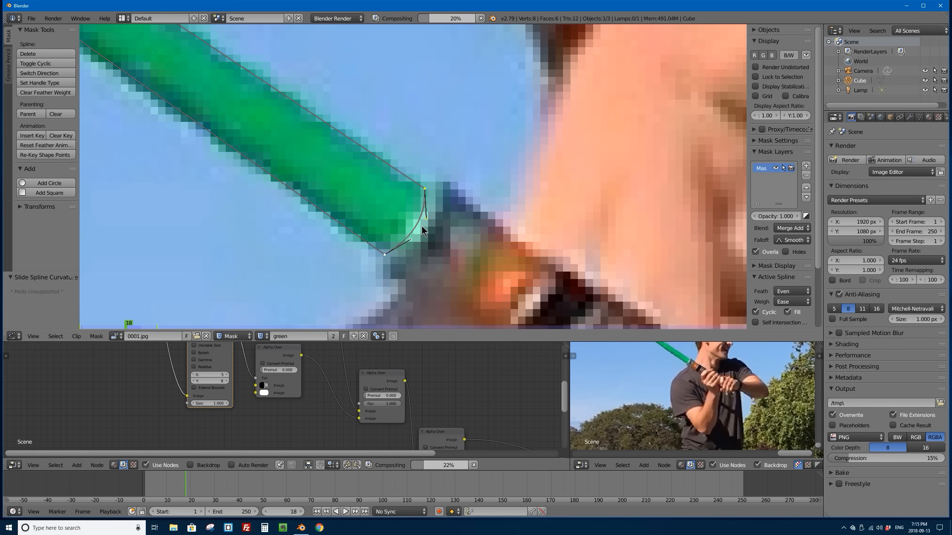
scroll(422, 230, down, 6)
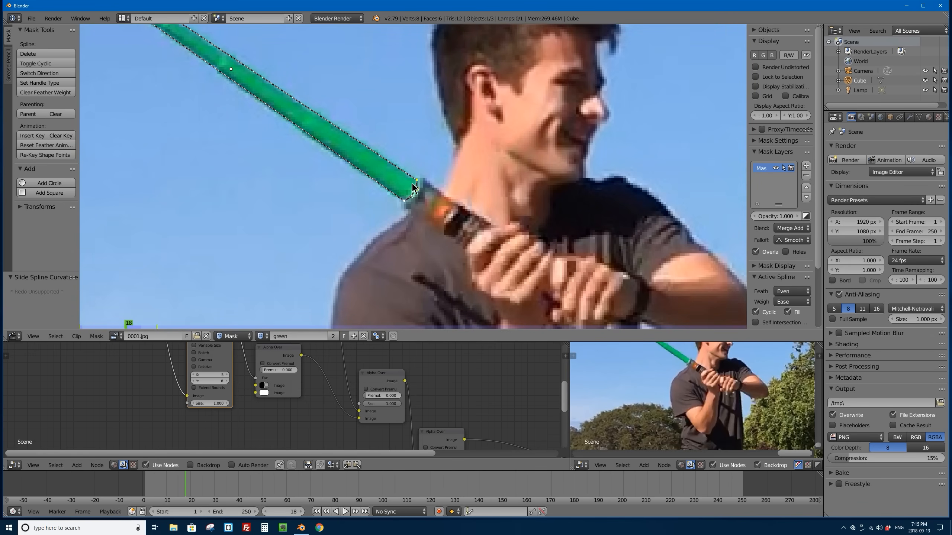
scroll(417, 184, up, 1)
scroll(417, 184, up, 5)
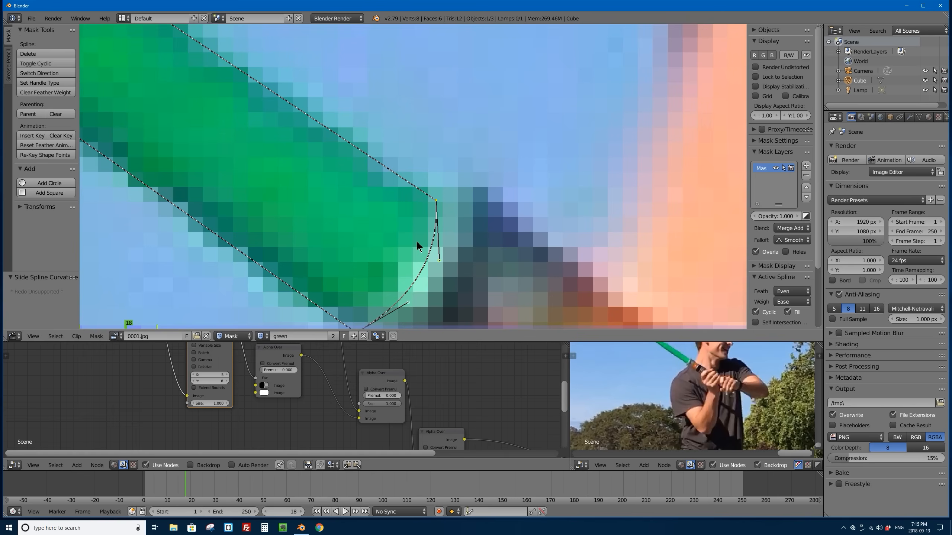
drag(431, 231, 434, 231)
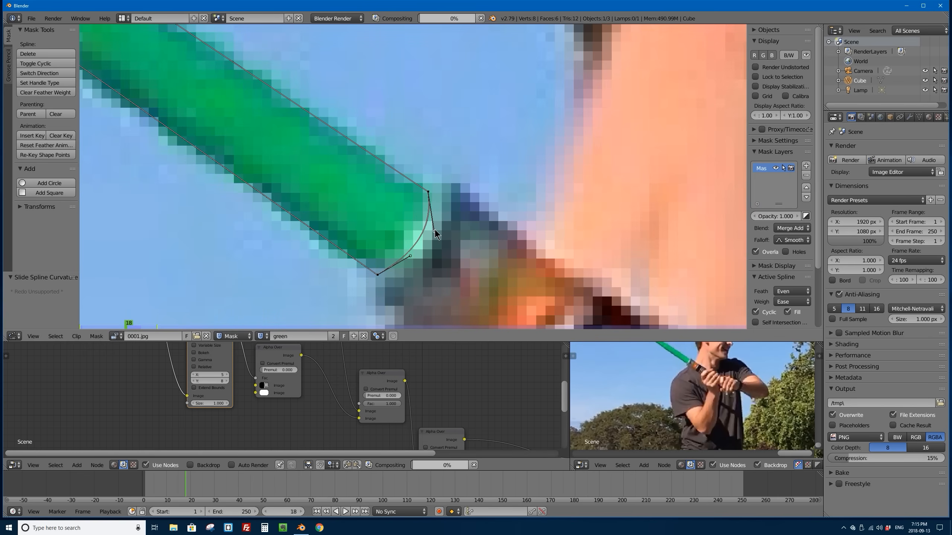
Step: Round the tip end of the green mask by adjusting its two corner points and their curve handles
scroll(337, 139, down, 8)
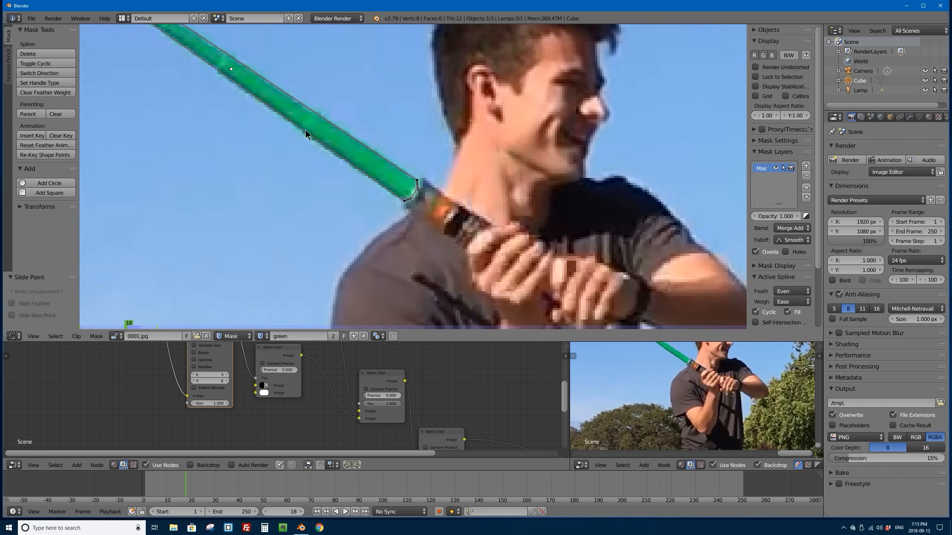
scroll(330, 166, up, 3)
scroll(369, 189, up, 2)
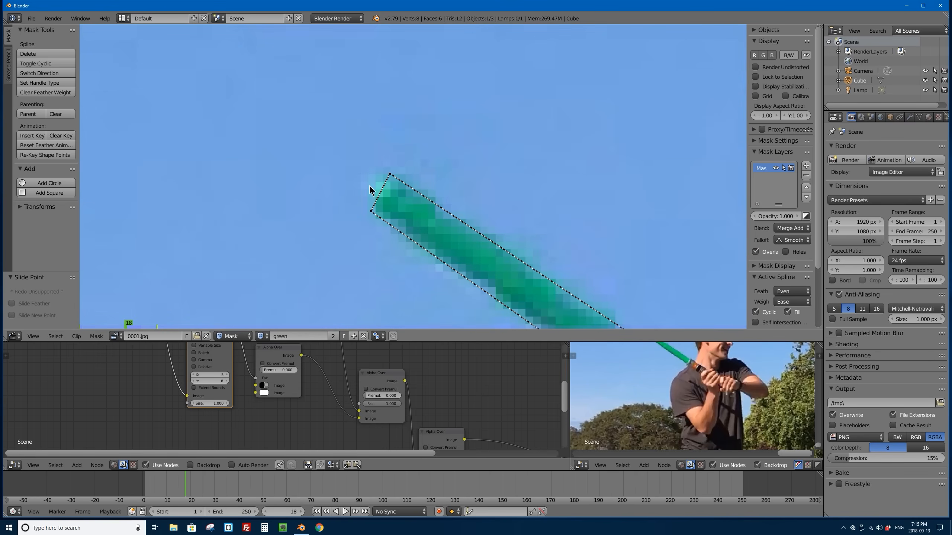
mouse_move(380, 197)
mouse_down()
mouse_move(371, 189)
mouse_move(399, 185)
mouse_move(377, 214)
mouse_up()
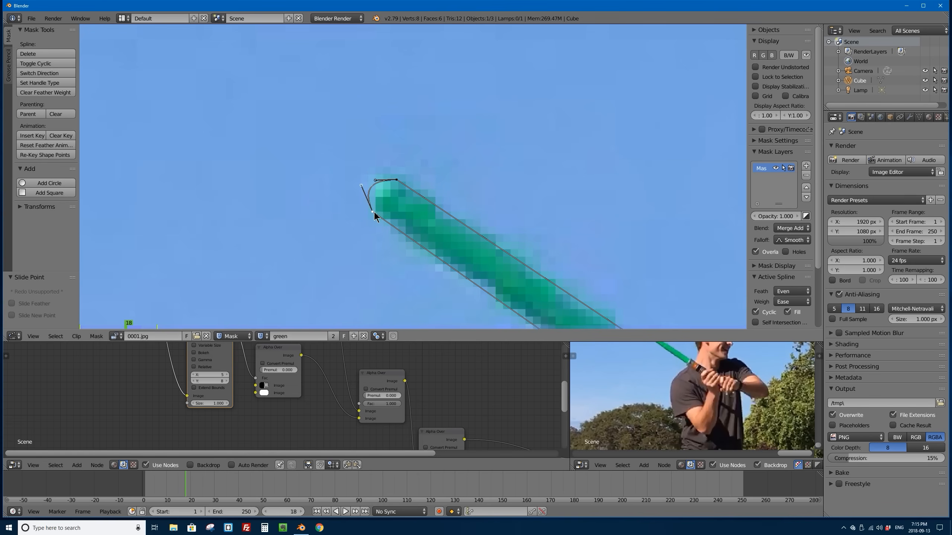
mouse_move(375, 180)
mouse_down()
mouse_move(356, 203)
mouse_move(381, 168)
mouse_up()
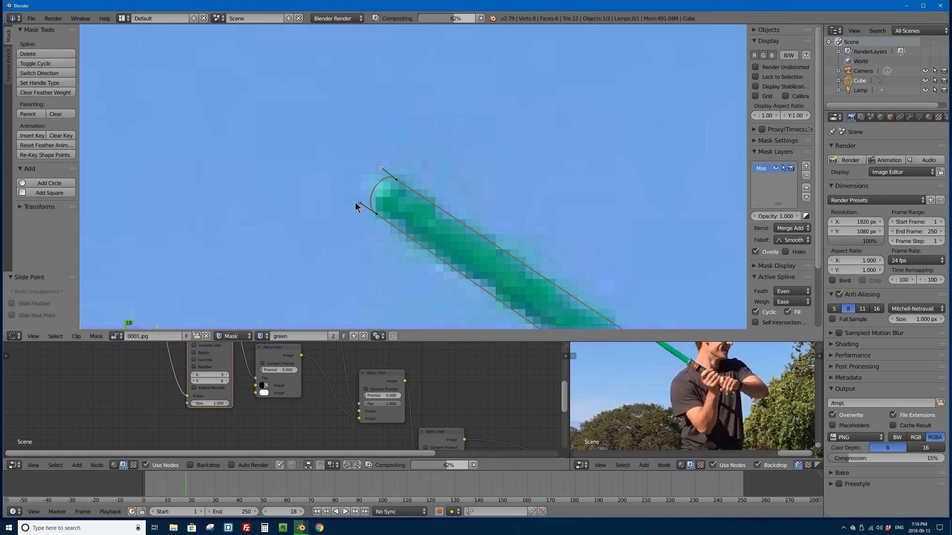
scroll(448, 202, down, 10)
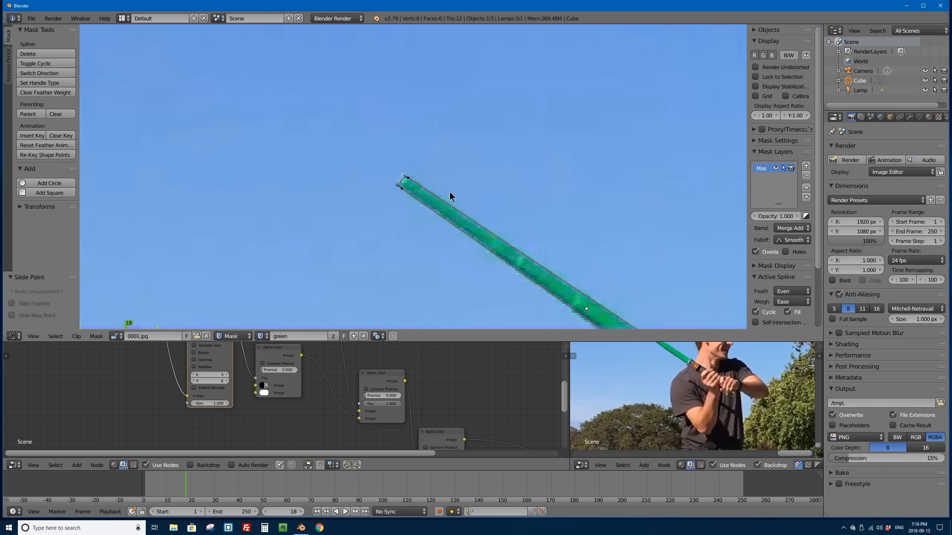
middle_drag(515, 223, 382, 133)
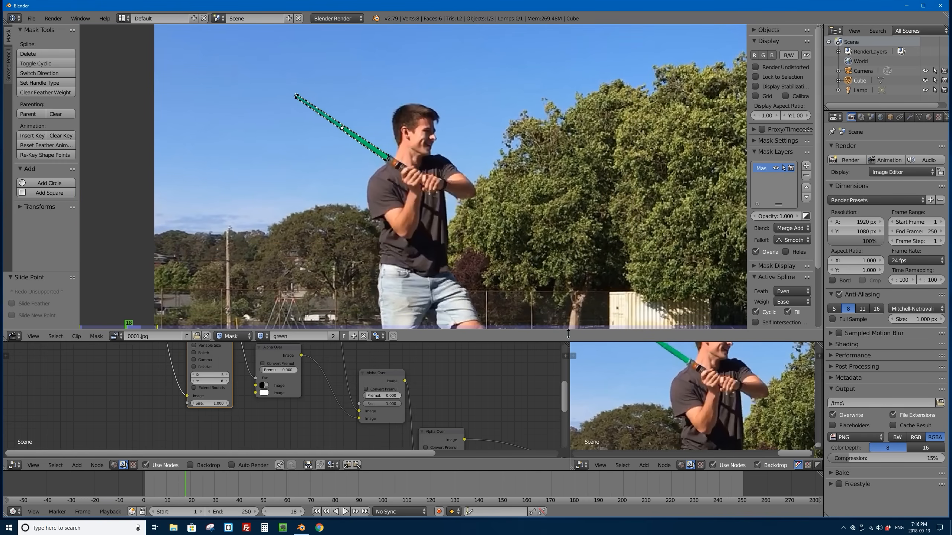
Step: Enlarge the compositor node area and move the Alpha Over that combines both saber layers closer to the white layer's Alpha Over
drag(580, 342, 511, 37)
scroll(315, 240, down, 2)
scroll(315, 240, up, 1)
drag(569, 113, 624, 113)
scroll(381, 195, down, 1)
scroll(378, 195, up, 1)
middle_drag(378, 196, 264, 216)
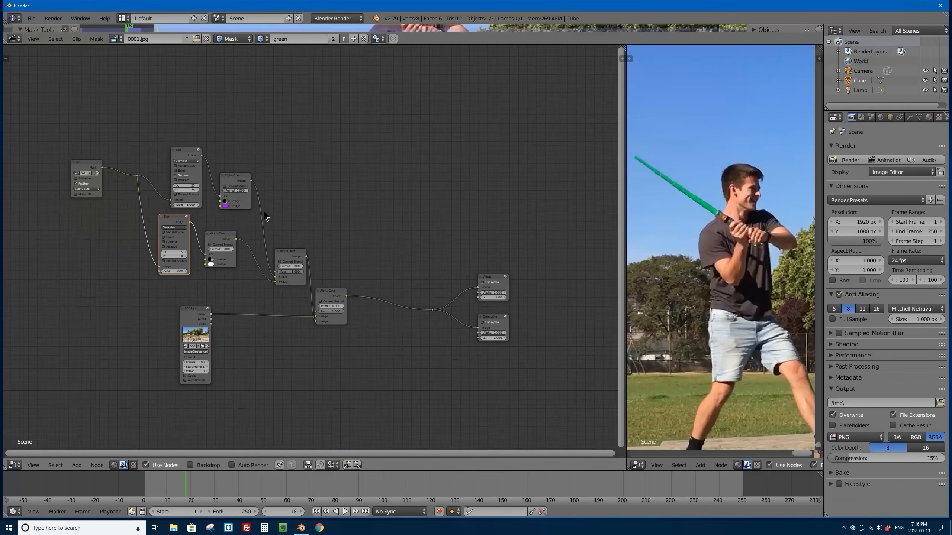
scroll(185, 261, up, 2)
middle_drag(185, 261, 208, 240)
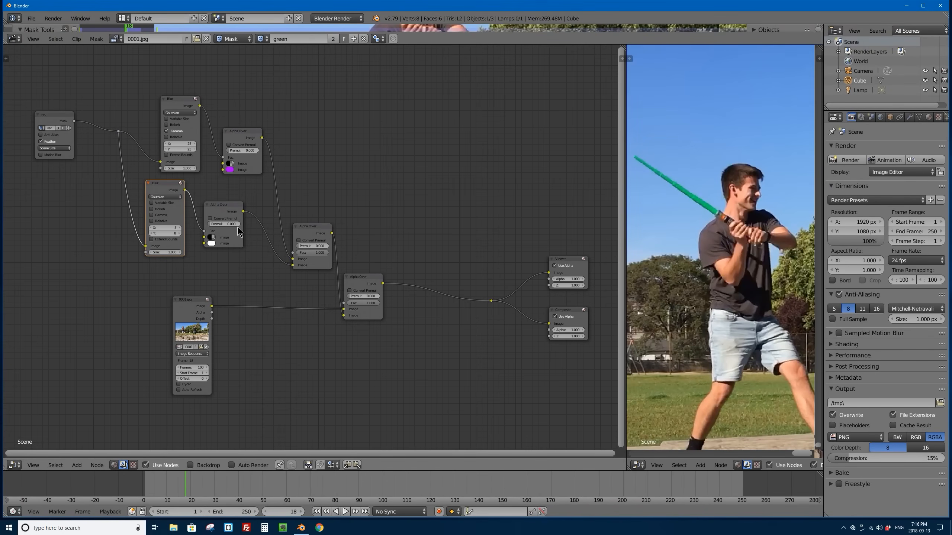
drag(298, 222, 285, 215)
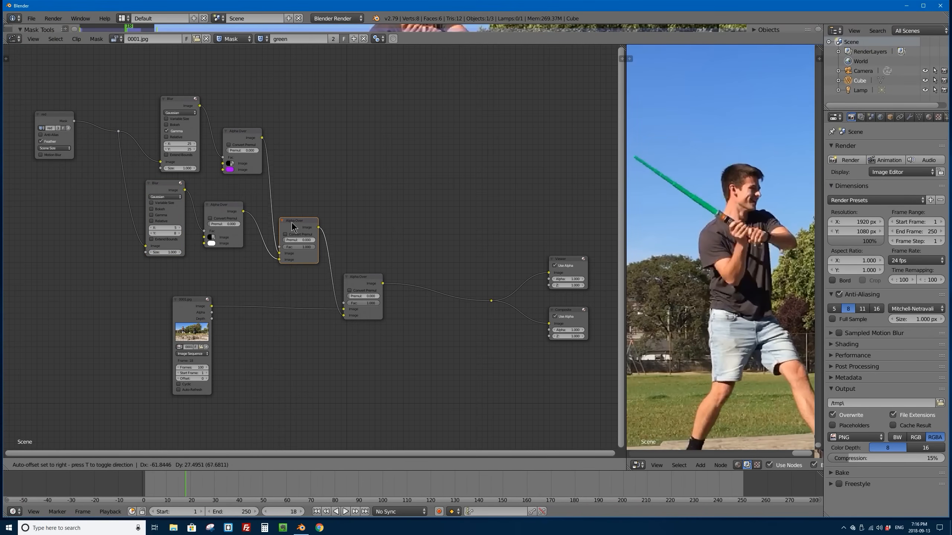
Step: Circle-select all red saber effect nodes, including the final Alpha Over, and rotate their arrangement about 15.5 degrees
click(348, 279)
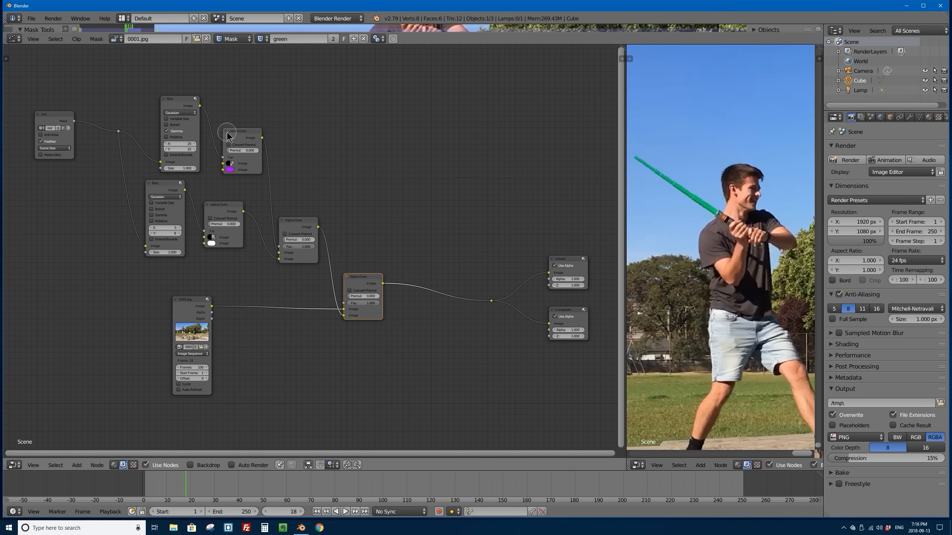
scroll(226, 127, down, 10)
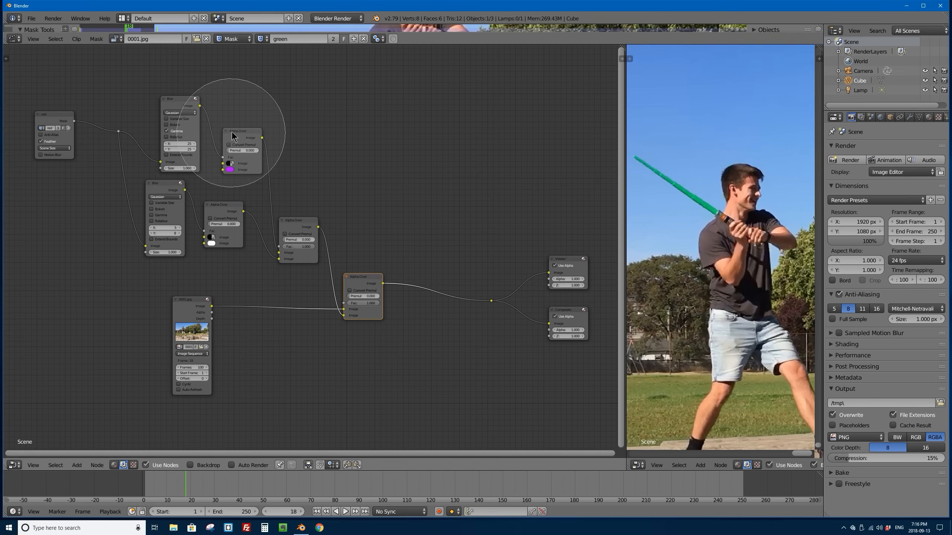
scroll(229, 135, up, 6)
scroll(231, 138, down, 5)
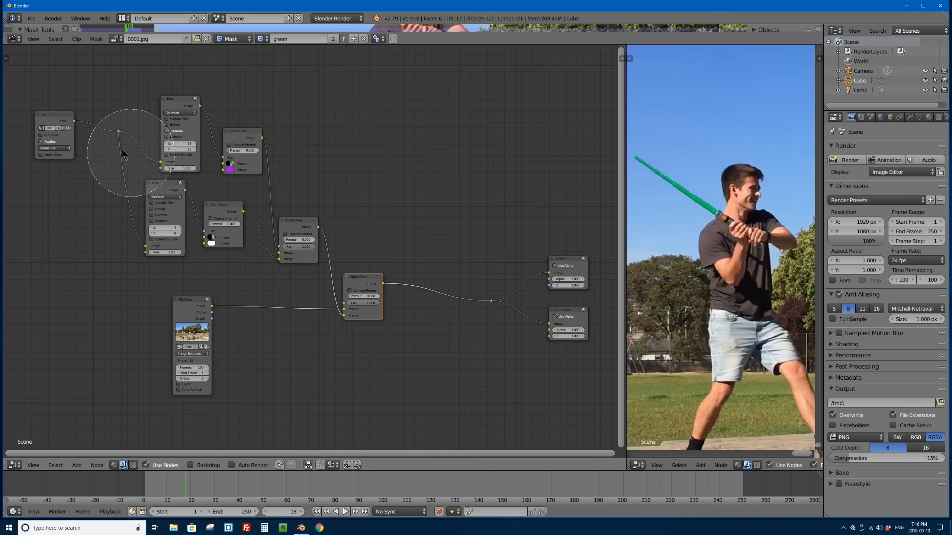
mouse_move(50, 101)
mouse_down()
mouse_move(56, 120)
mouse_move(167, 131)
mouse_move(169, 183)
mouse_move(291, 208)
mouse_up()
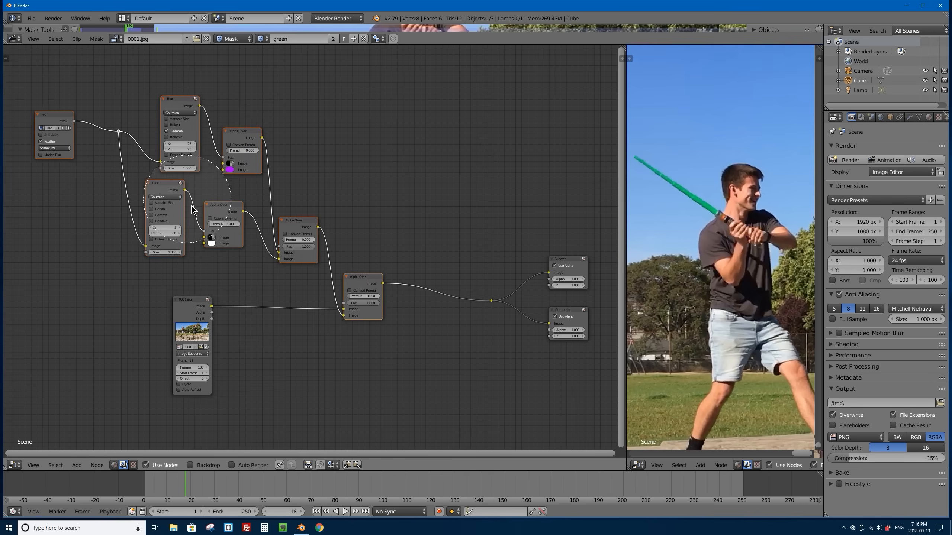
middle_click(59, 124)
click(118, 139)
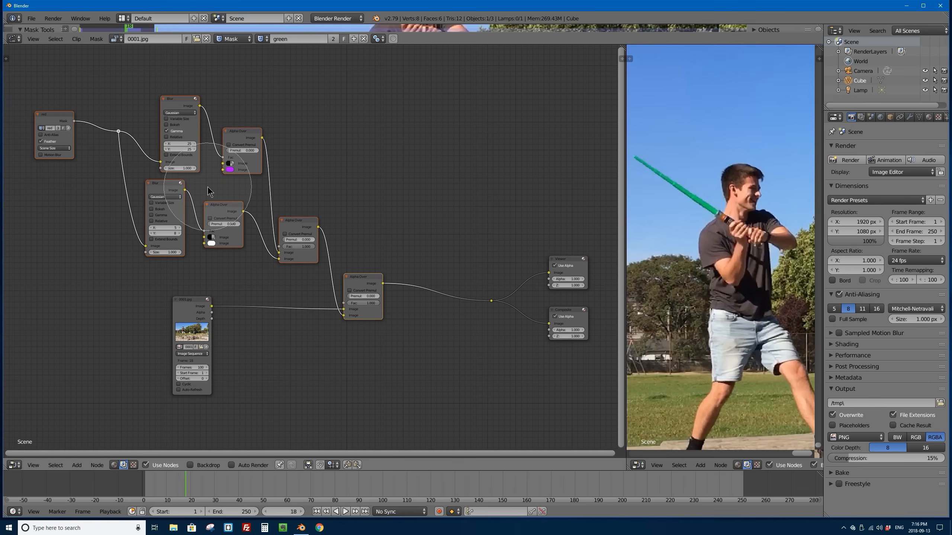
key(Escape)
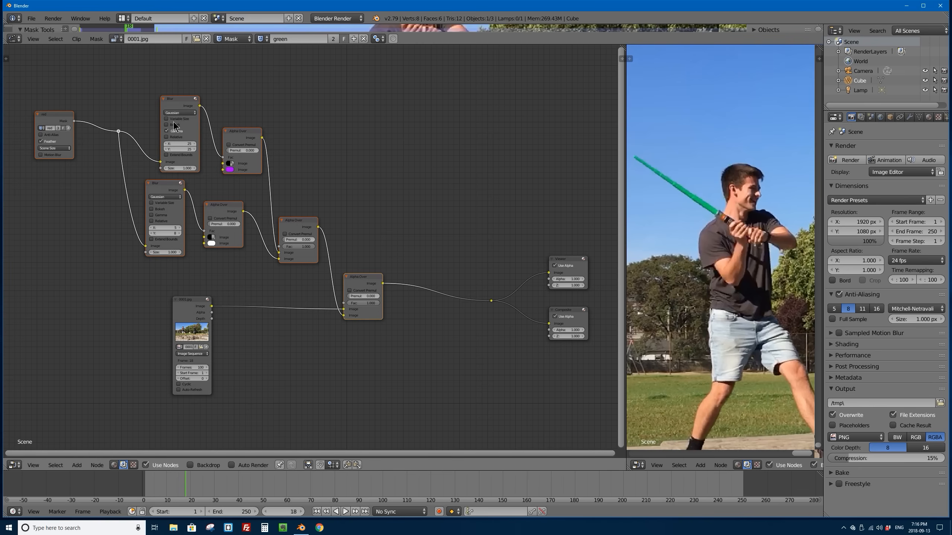
key(r)
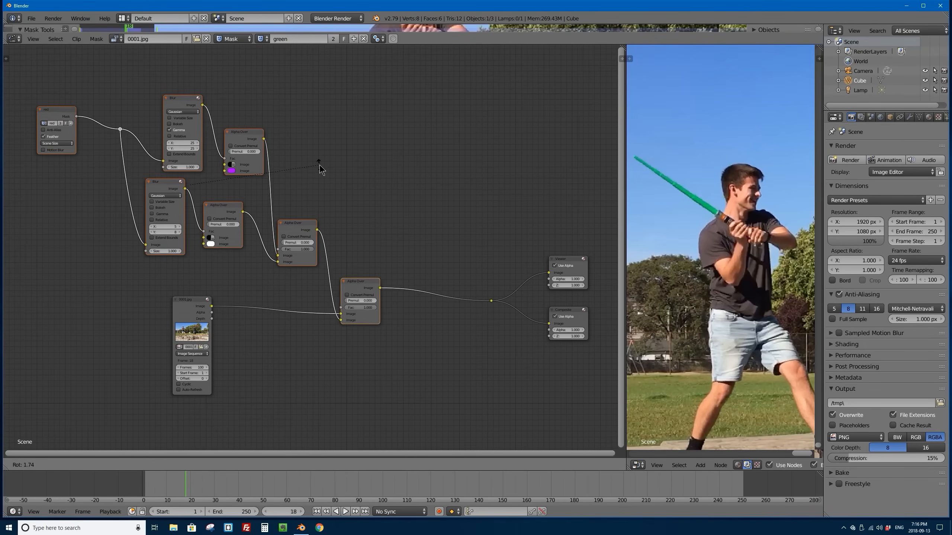
click(321, 199)
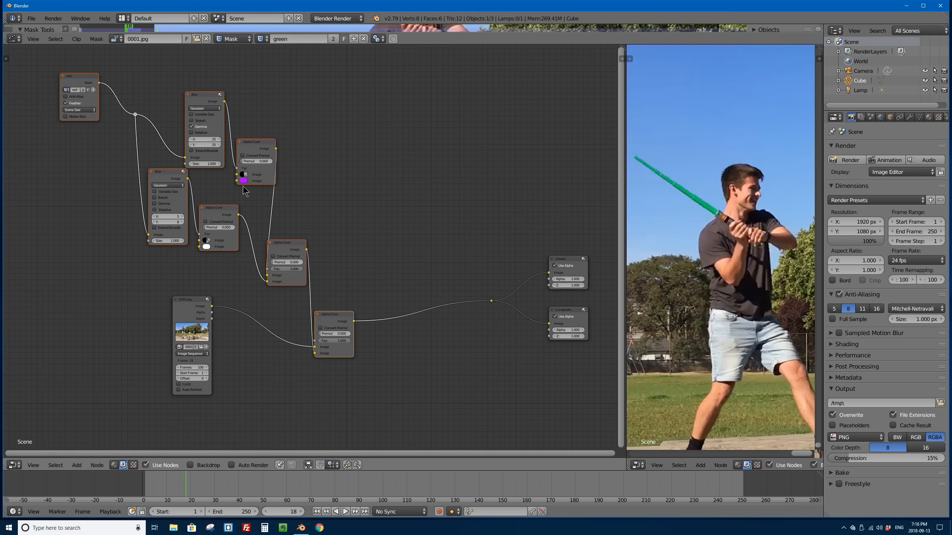
Step: Duplicate the selected saber nodes, rotate the copy about 6 degrees, and place it above and to the right of the original group
key(shift+d)
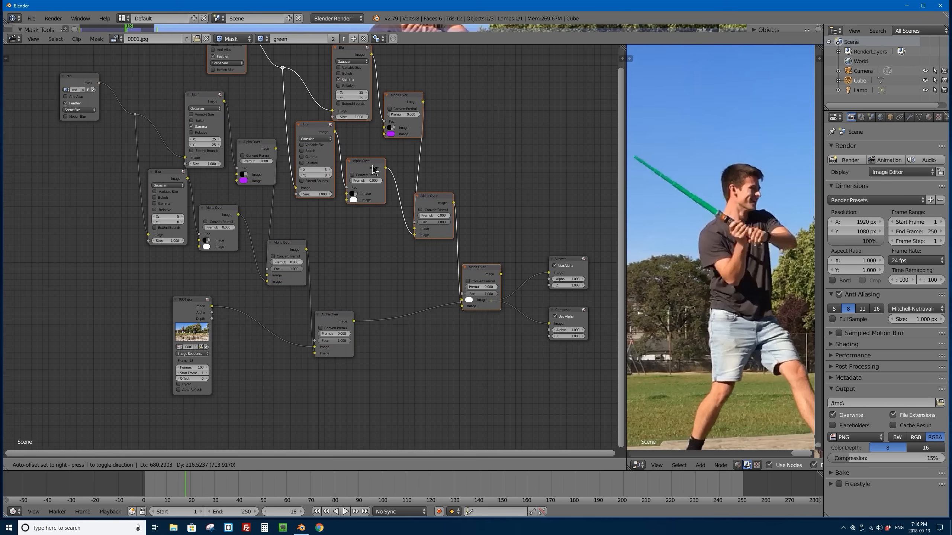
click(373, 173)
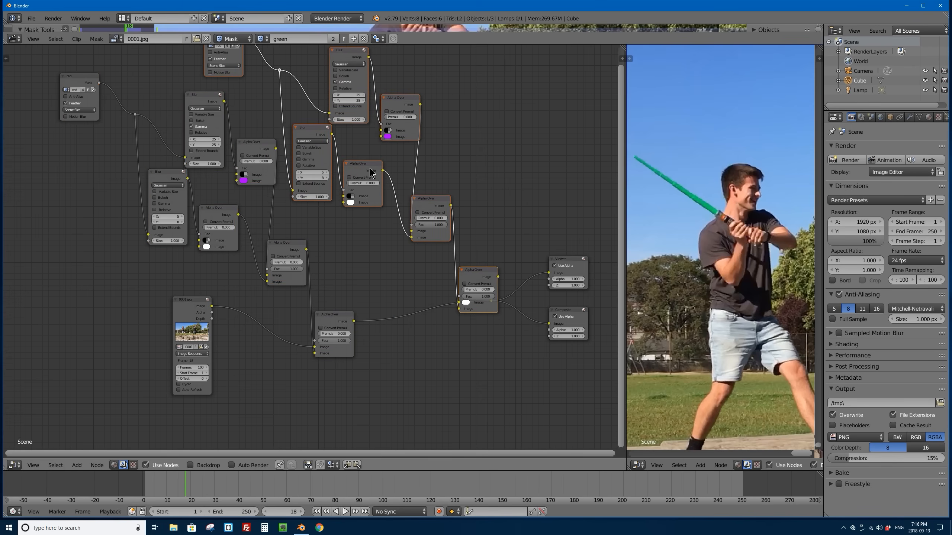
key(r)
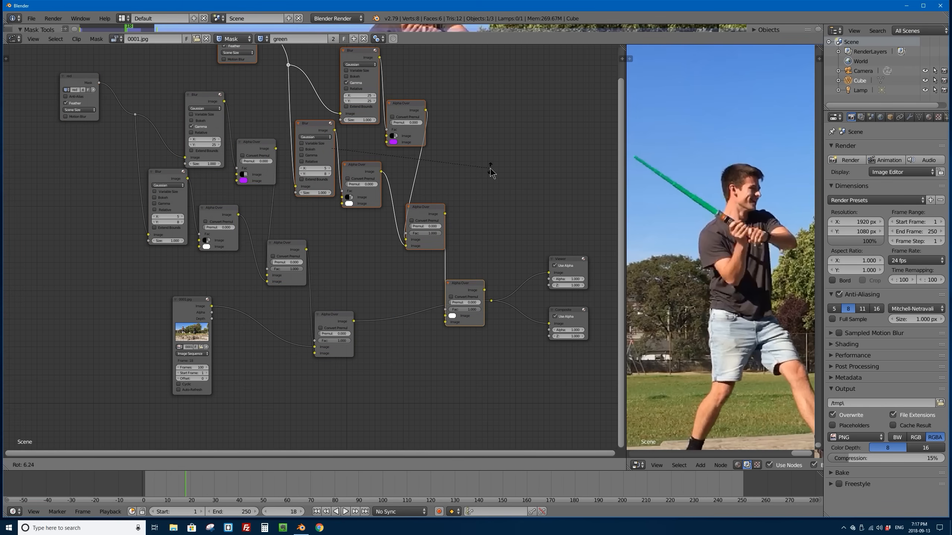
click(491, 172)
middle_drag(345, 186, 337, 259)
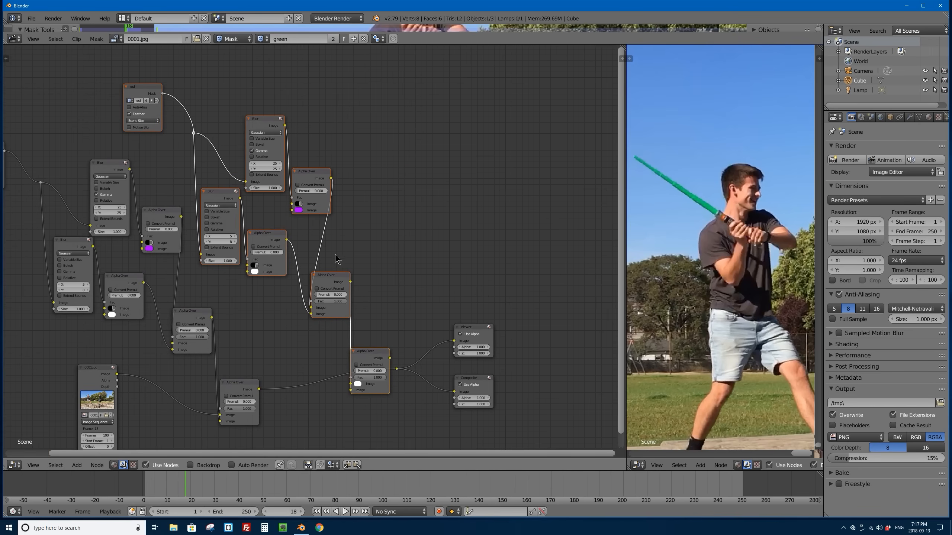
drag(321, 280, 352, 208)
scroll(366, 218, down, 3)
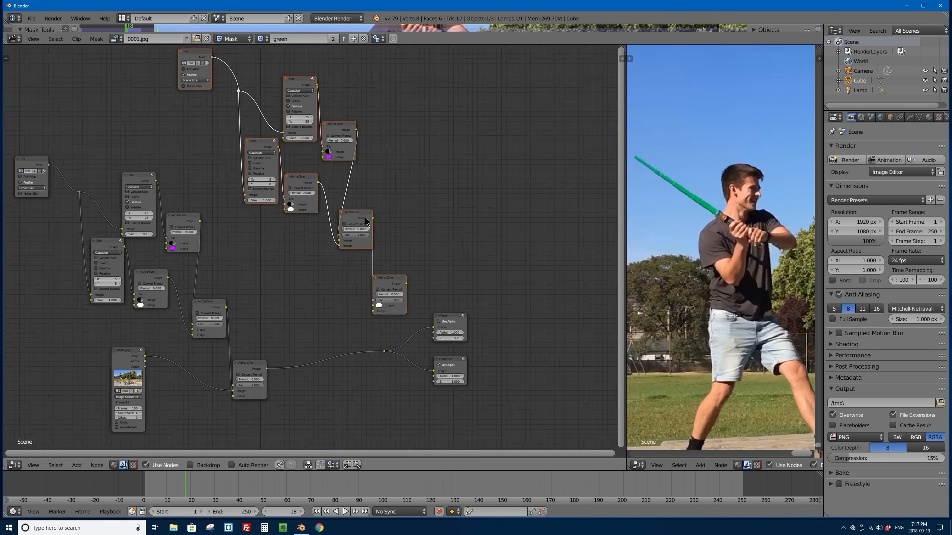
Step: Move the Viewer, Composite and their shared reroute point up and right past the duplicated nodes, and shift the footage Image node slightly down and left
middle_drag(378, 230, 396, 236)
click(455, 321)
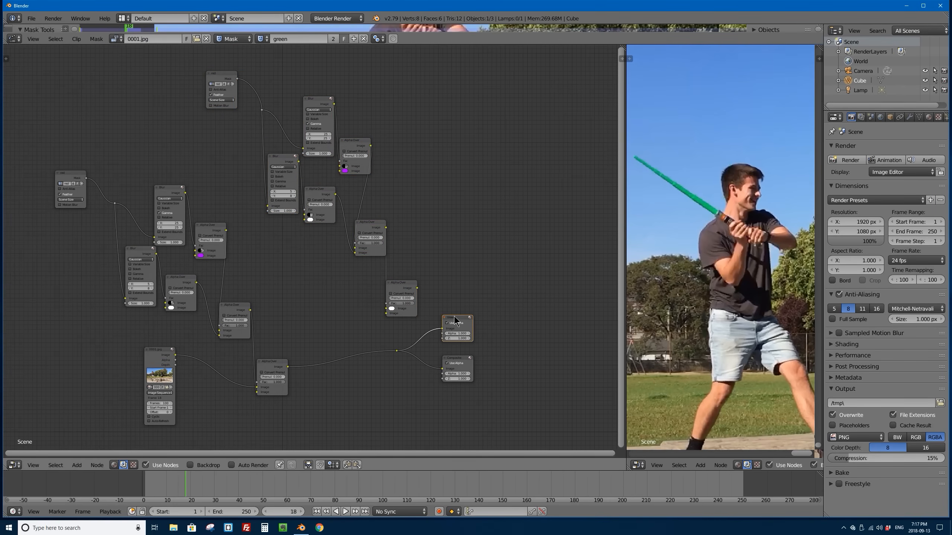
shift+click(458, 359)
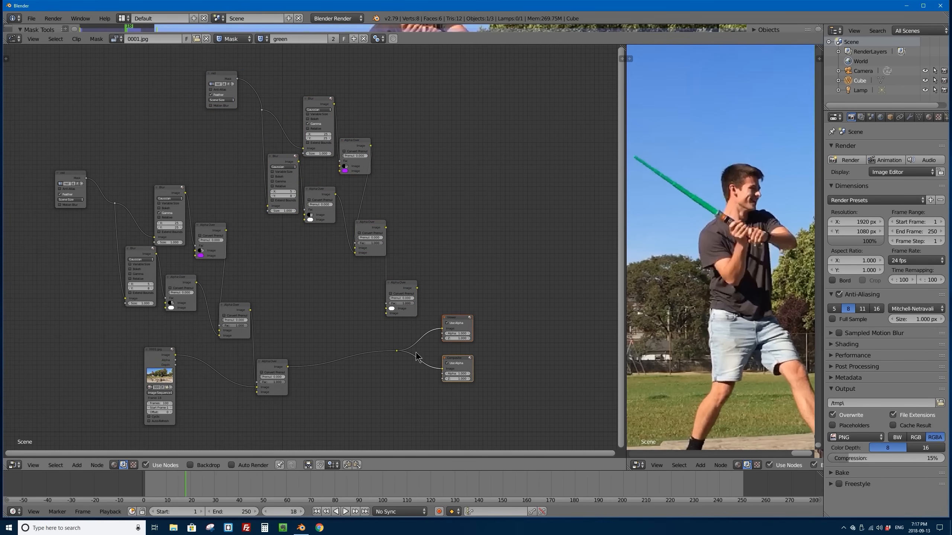
shift+click(396, 351)
key(g)
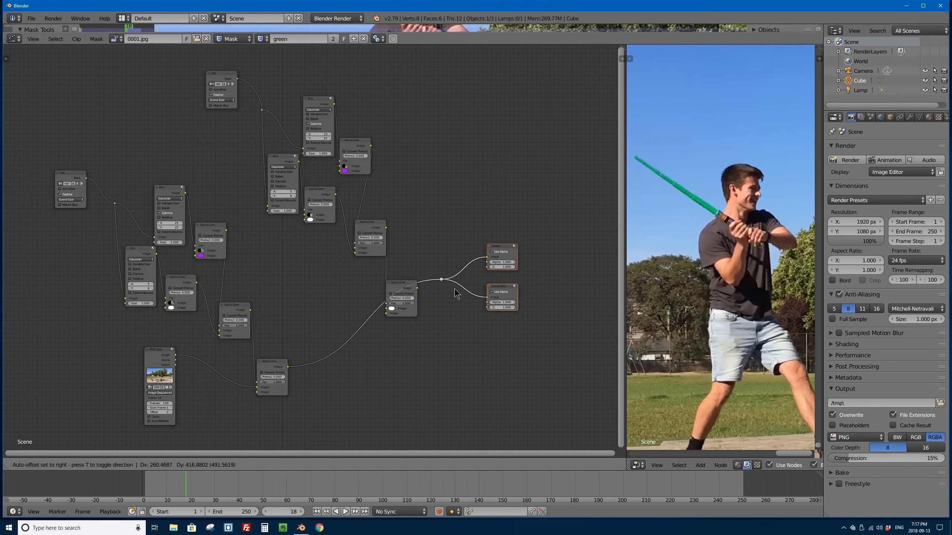
drag(153, 356, 141, 368)
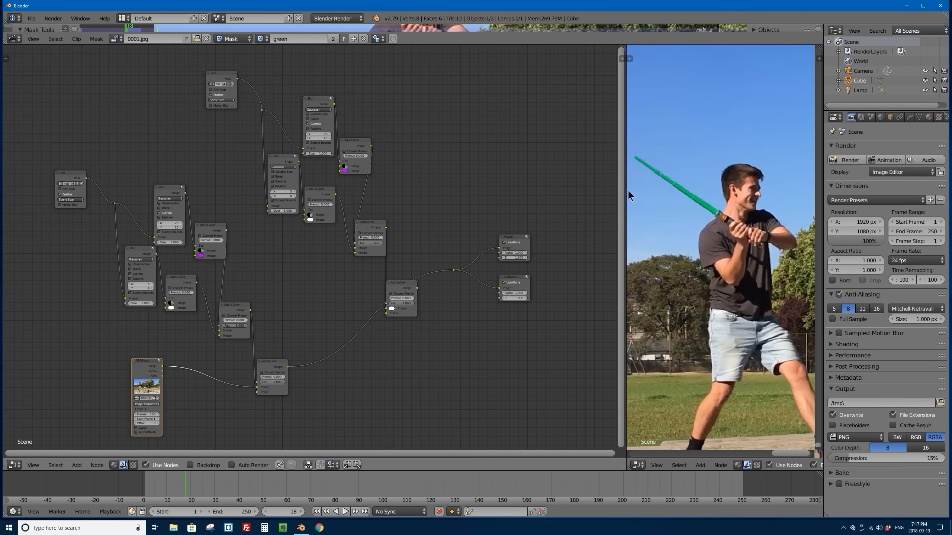
Step: Link the original group's final Alpha Over into the duplicate final Alpha Over's first Image input, and connect that node's output to the reroute
scroll(467, 219, up, 3)
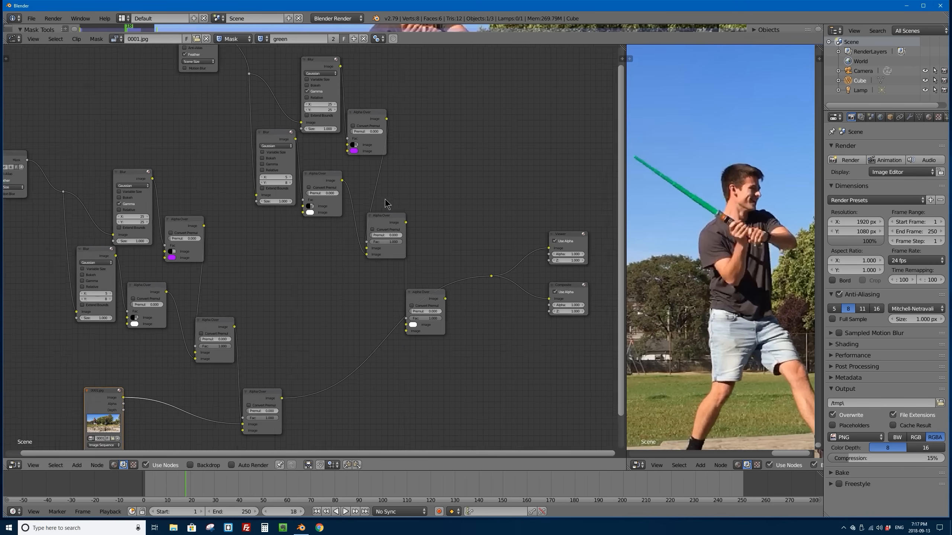
middle_drag(380, 275, 337, 208)
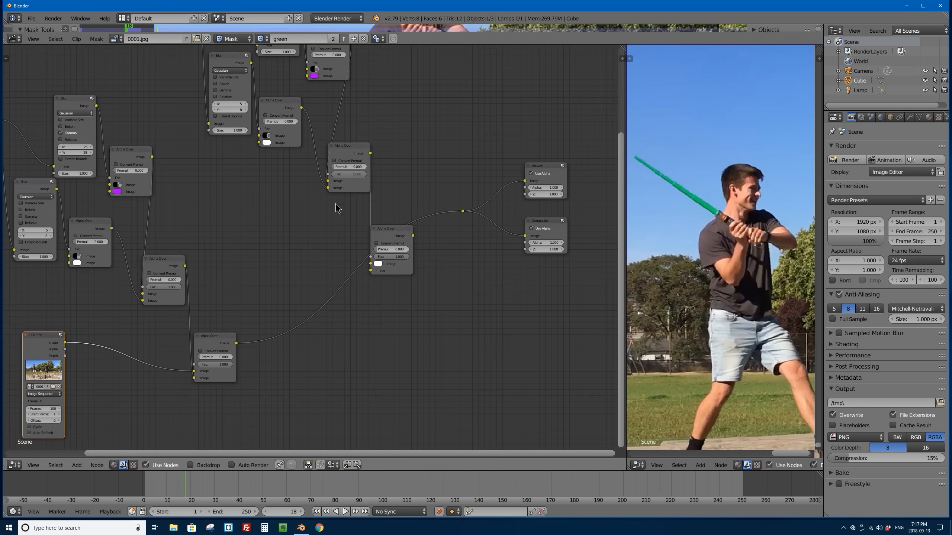
scroll(483, 206, up, 3)
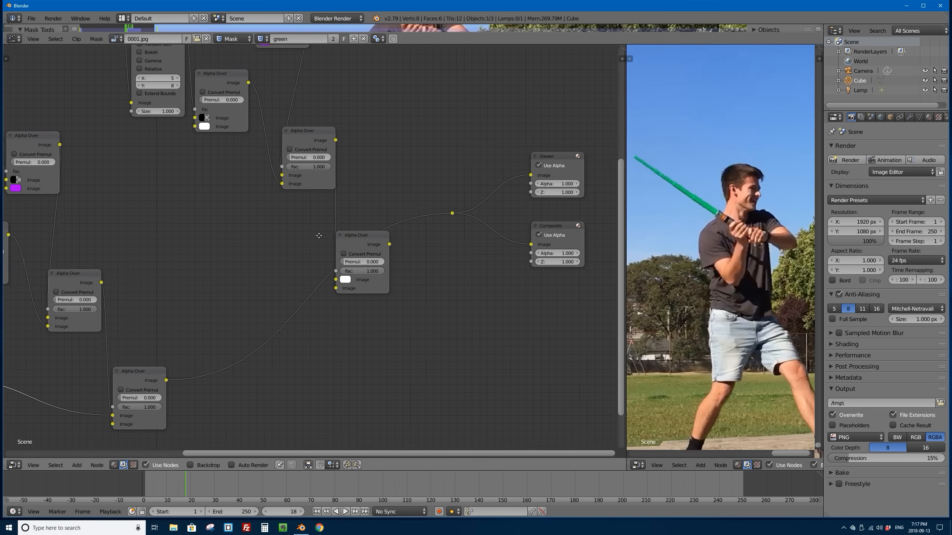
drag(319, 251, 327, 232)
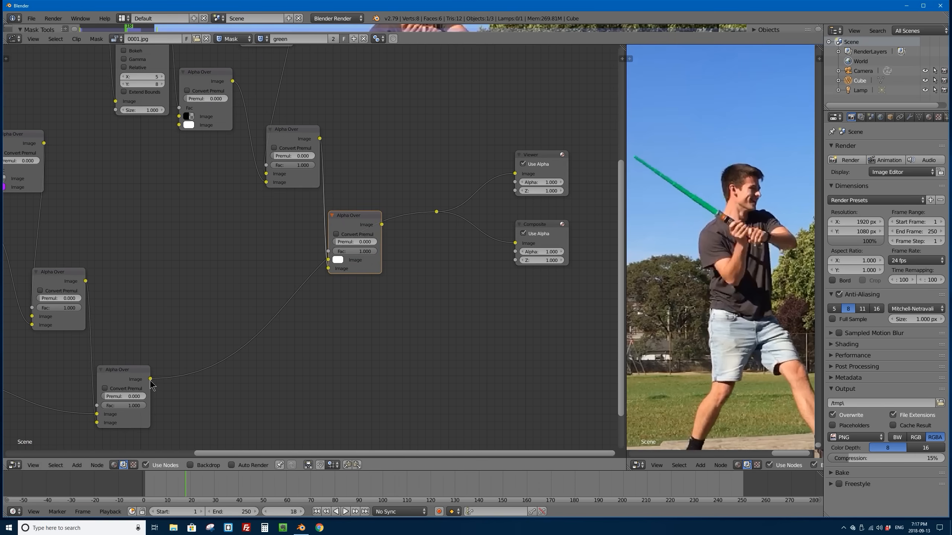
drag(151, 379, 328, 260)
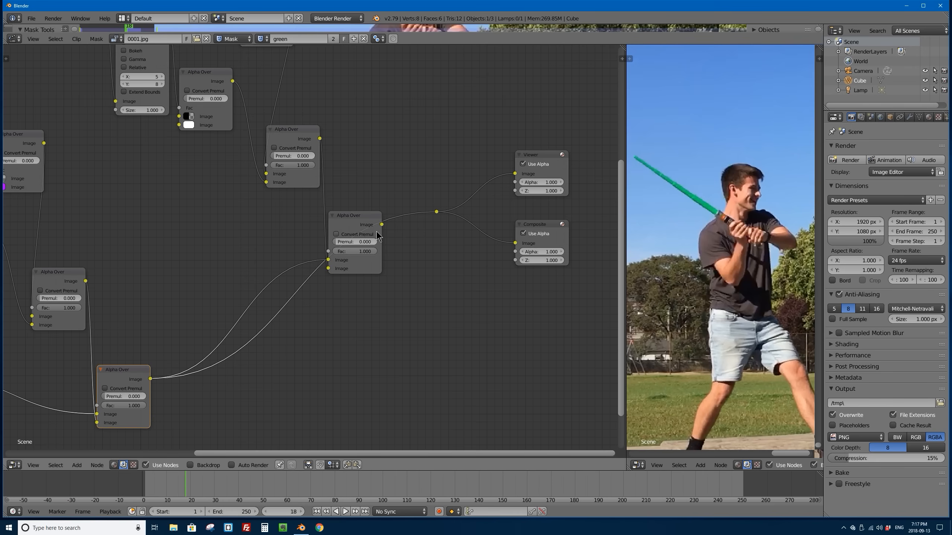
drag(382, 225, 438, 212)
Step: Assign the green mask to the duplicated group's Mask node and refresh the composite by stepping one frame back and forward again
scroll(434, 213, down, 3)
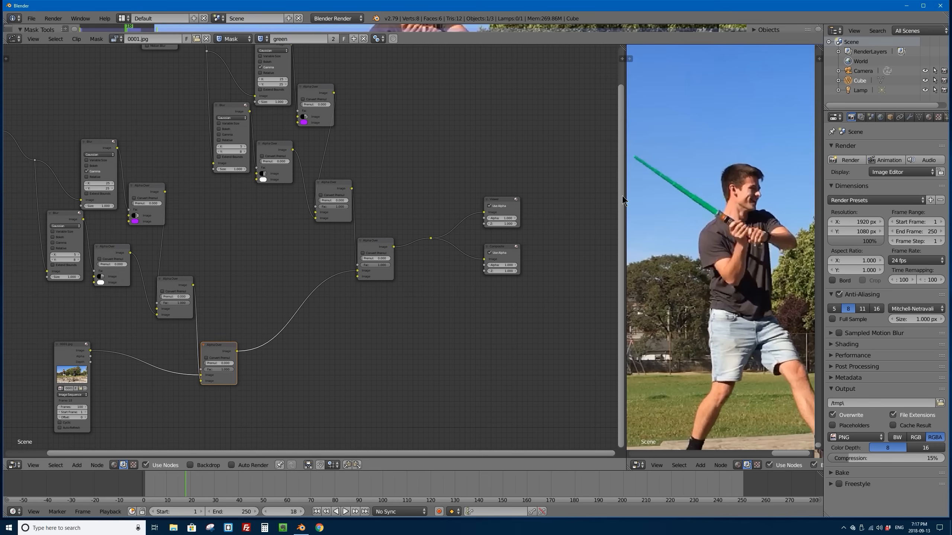
scroll(131, 194, down, 2)
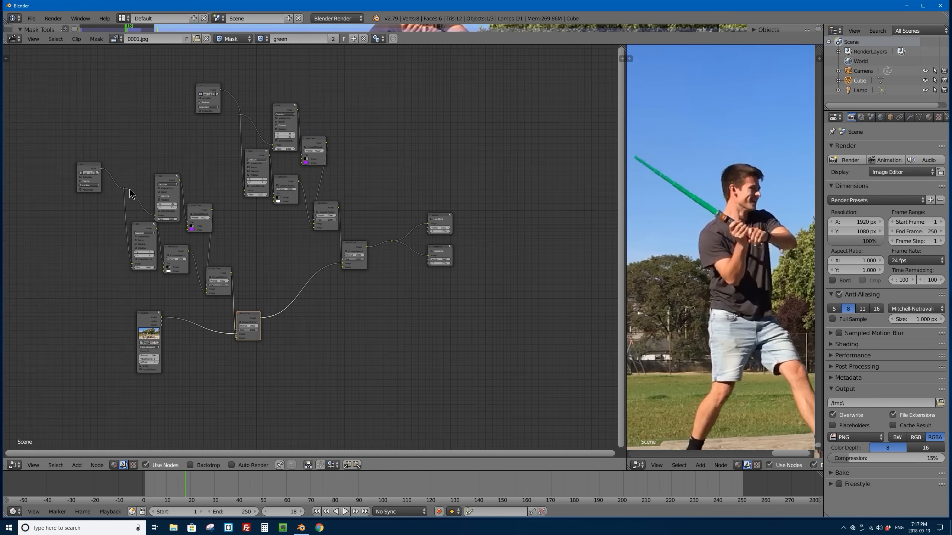
middle_drag(241, 160, 290, 192)
scroll(257, 252, up, 5)
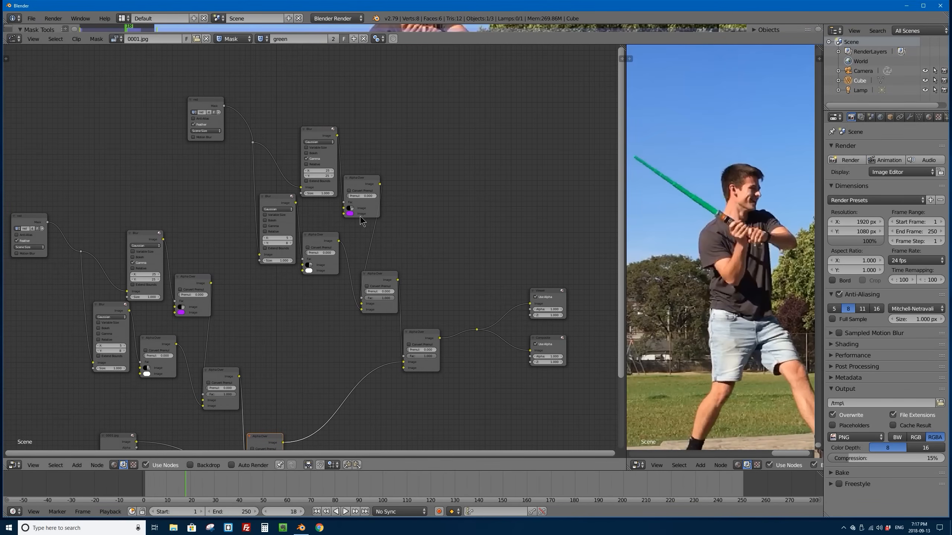
scroll(221, 120, up, 5)
middle_drag(163, 90, 282, 243)
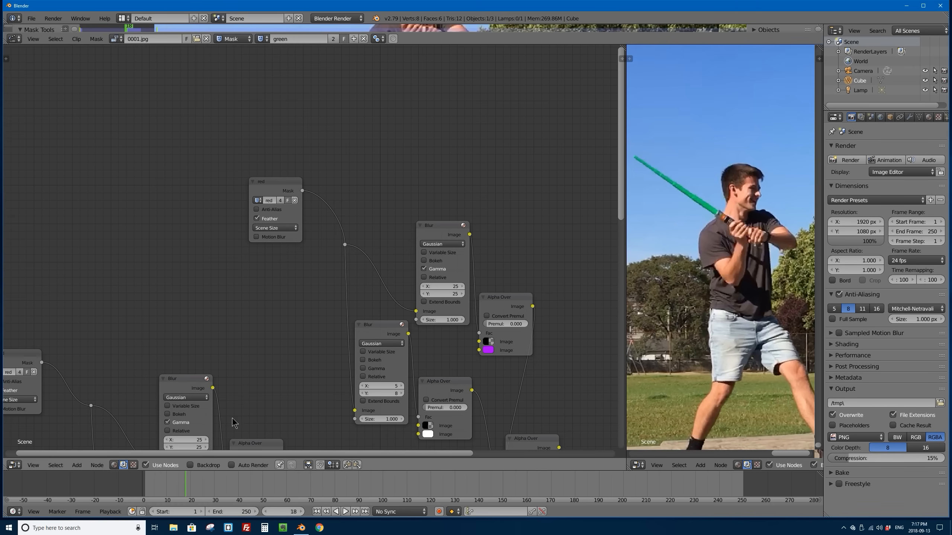
click(189, 465)
click(189, 465)
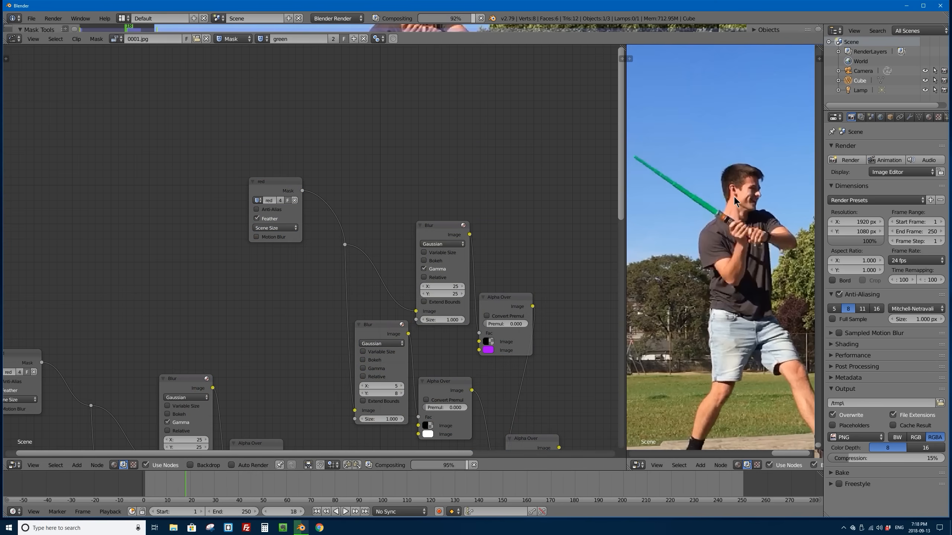
click(257, 201)
click(266, 214)
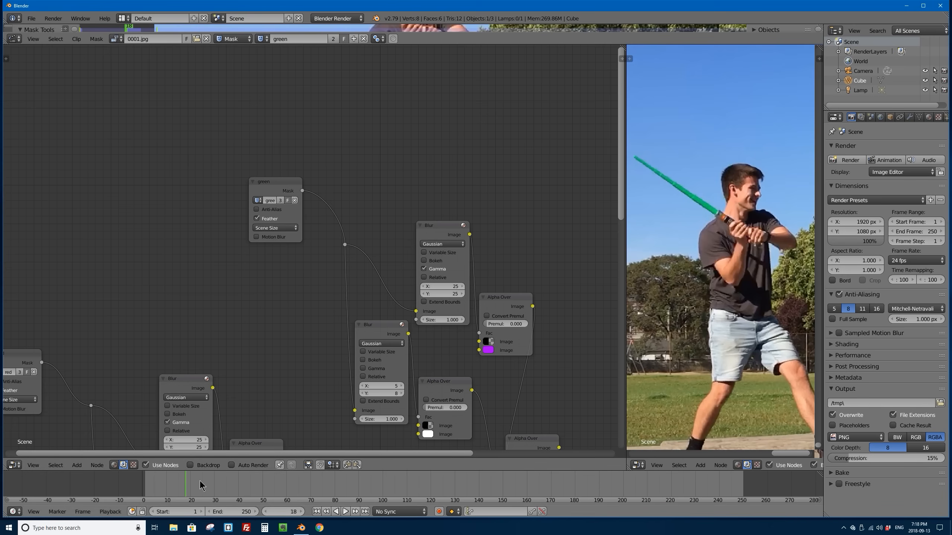
key(Left)
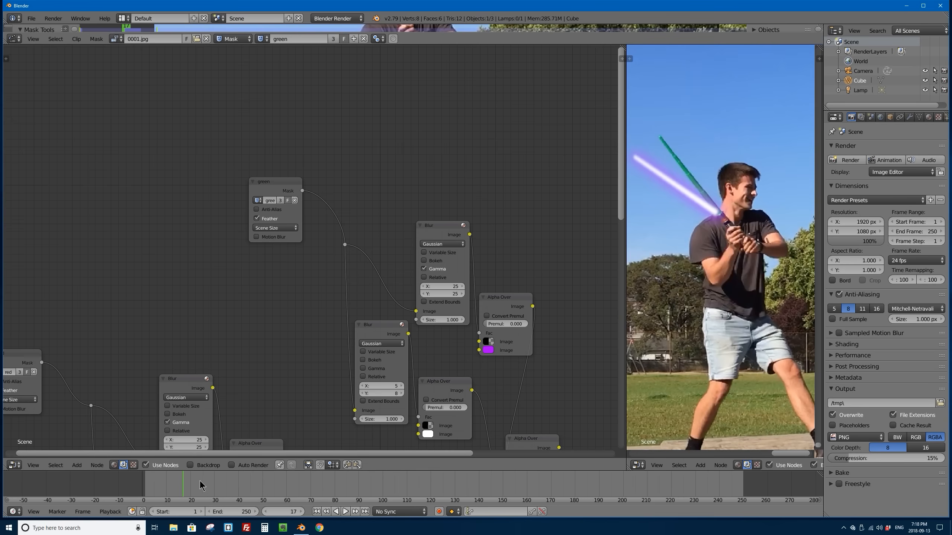
key(Right)
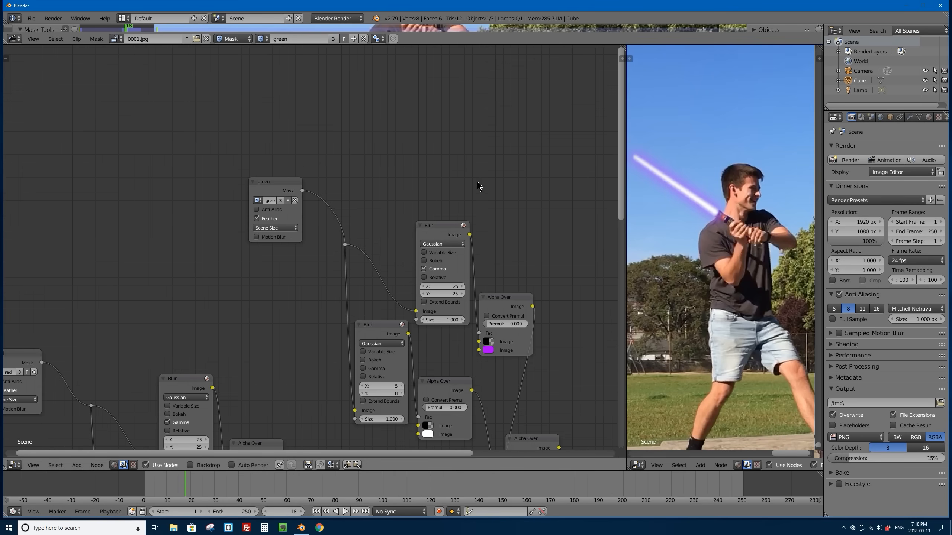
Step: Change the purple glow color in the duplicated group's Alpha Over to a bright yellow-green
middle_drag(449, 318, 400, 286)
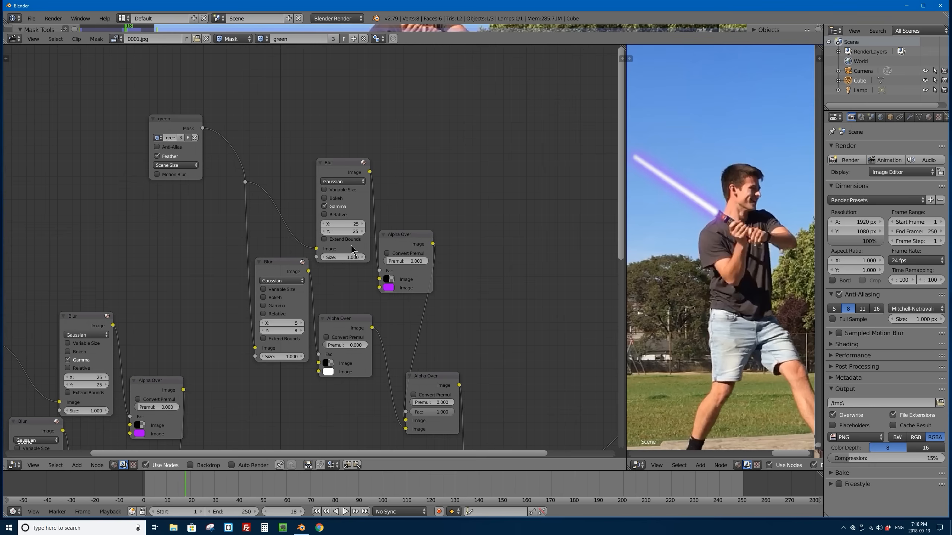
click(389, 288)
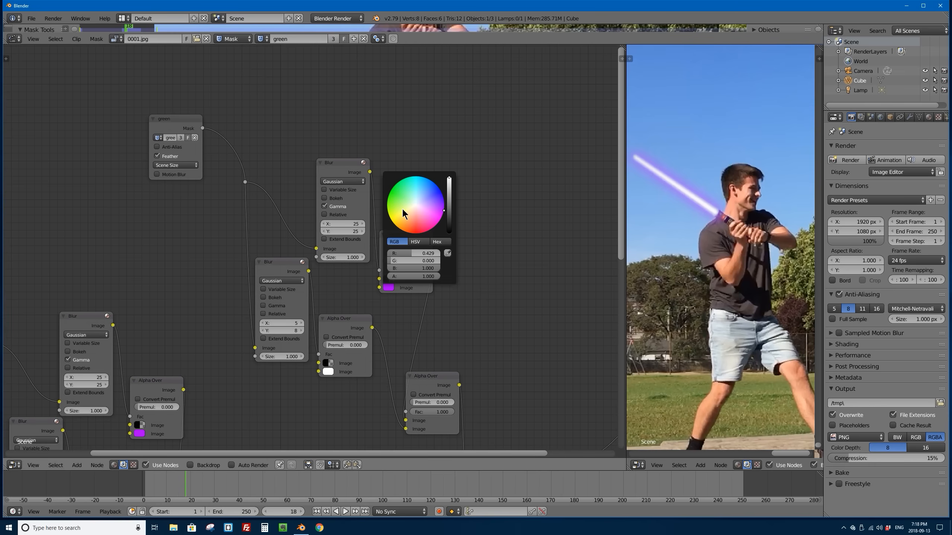
drag(399, 210, 386, 211)
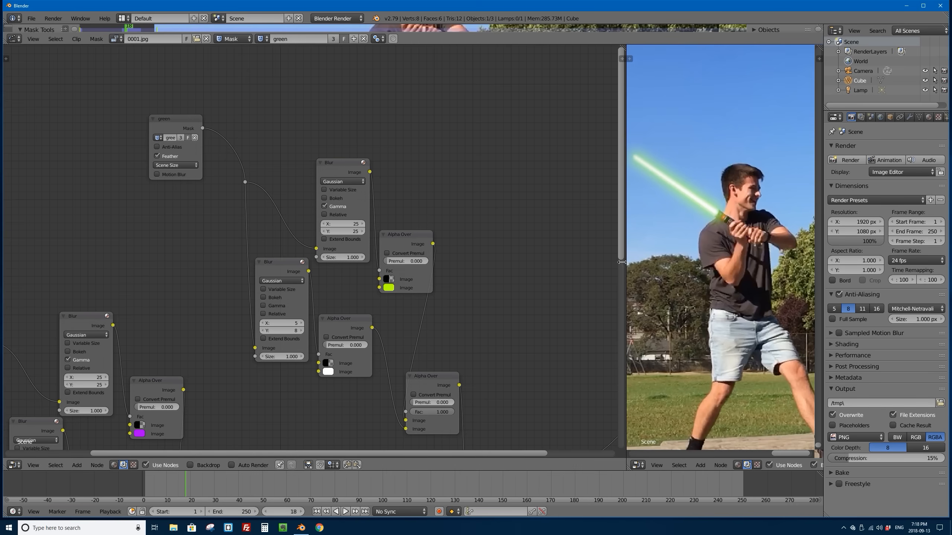
Step: Widen the composite preview across most of the workspace and bring both fighters and their sabers into view at frame 18
drag(624, 267, 147, 262)
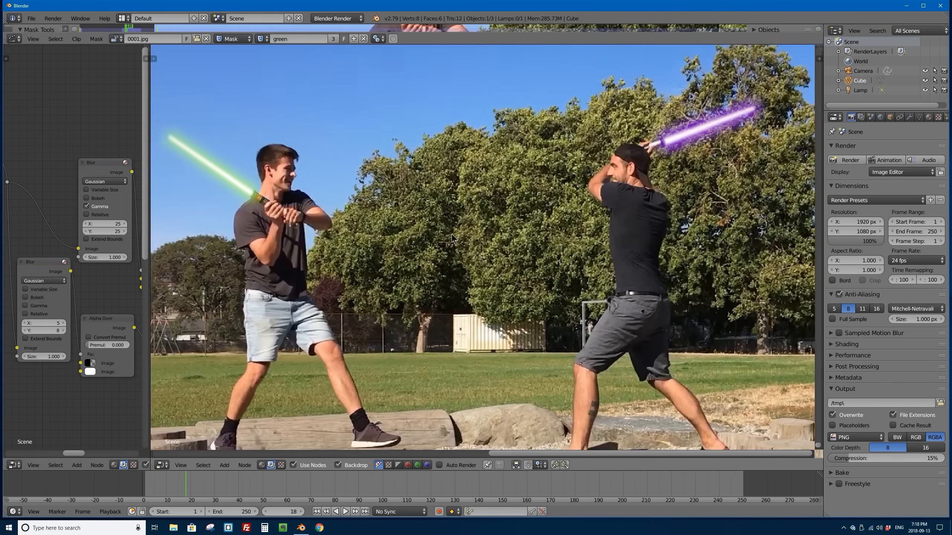
alt+middle_drag(453, 238, 499, 255)
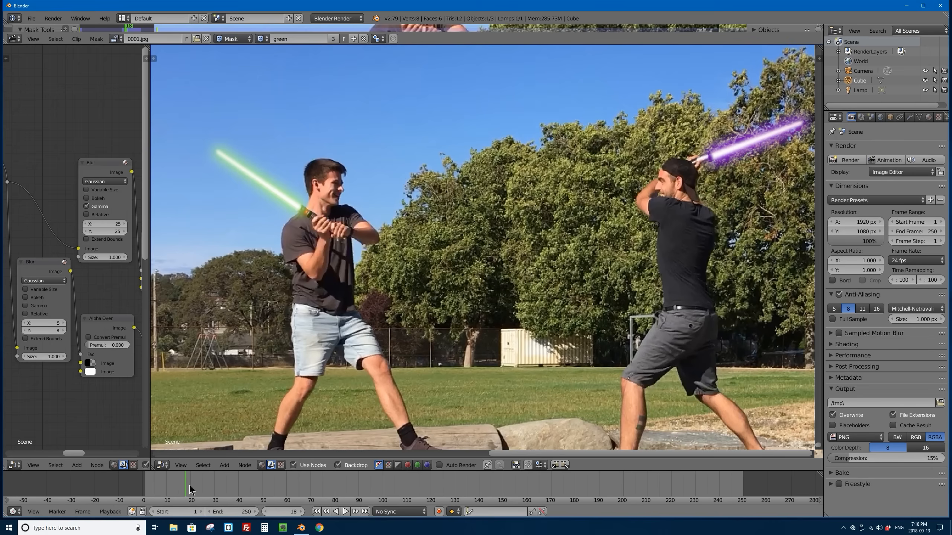
mouse_move(185, 486)
mouse_down()
mouse_move(161, 486)
mouse_move(338, 482)
mouse_move(186, 484)
mouse_up()
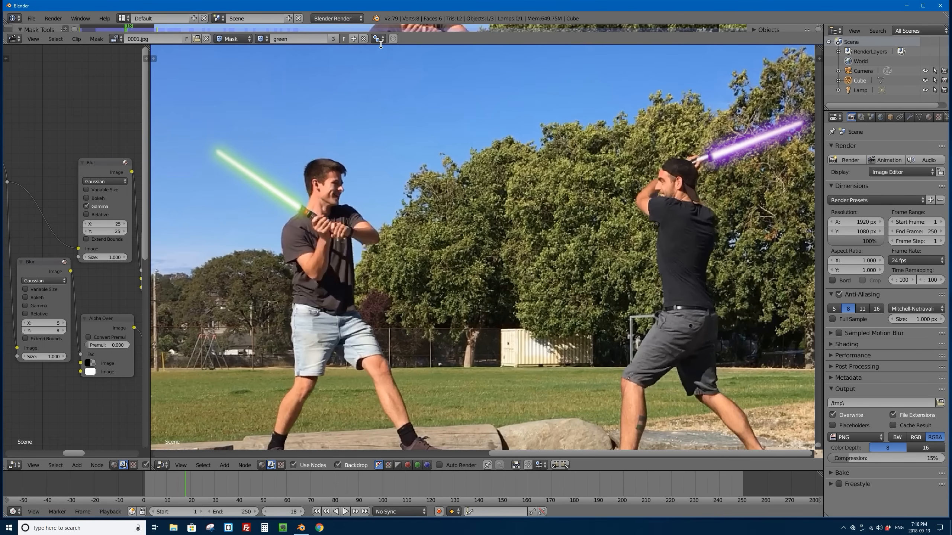
Step: Enlarge the mask editor and show the red mask, framed closely around the red saber
drag(380, 45, 420, 359)
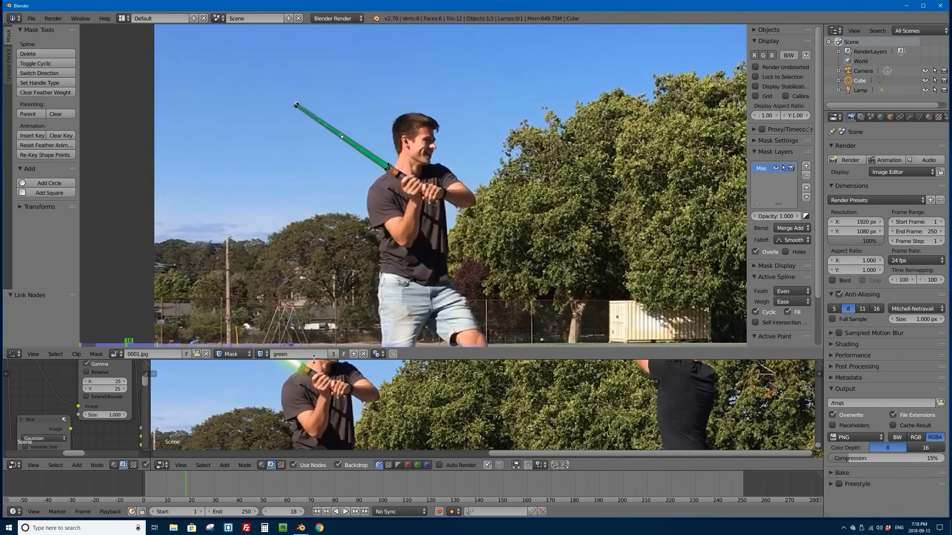
drag(313, 359, 300, 413)
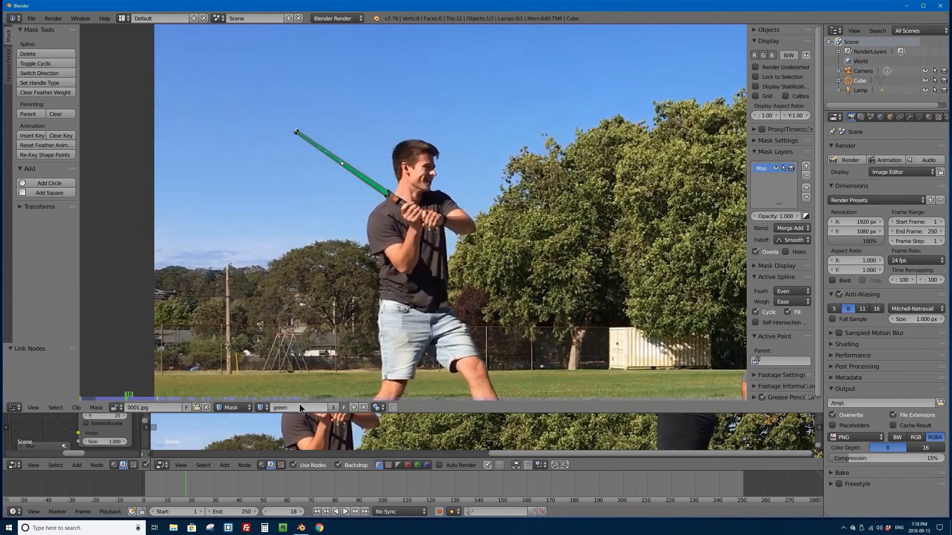
middle_drag(565, 253, 284, 243)
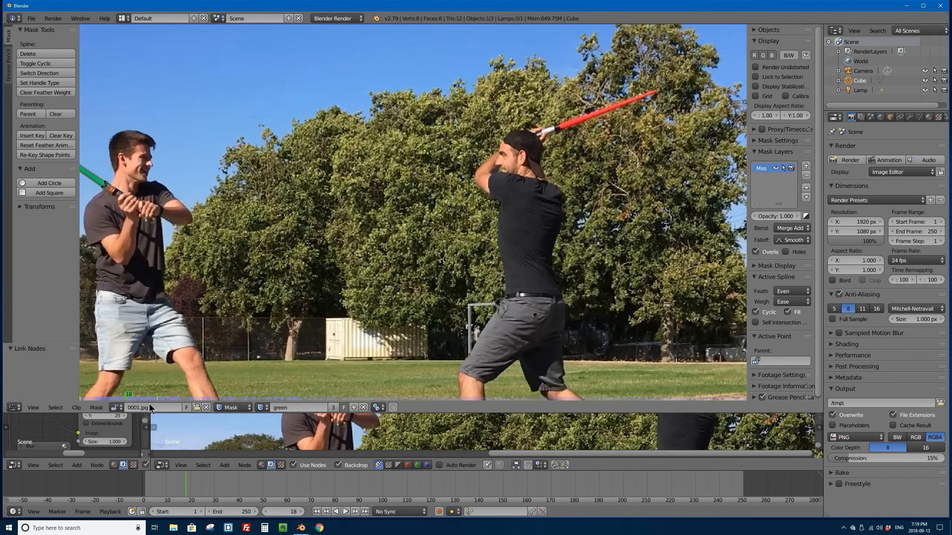
click(261, 408)
click(268, 319)
scroll(373, 168, up, 4)
scroll(372, 167, down, 5)
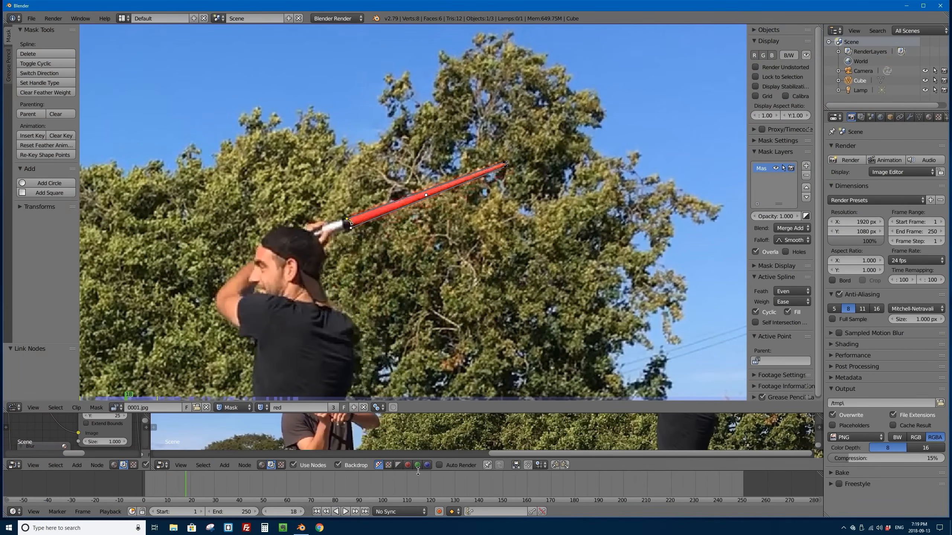
drag(418, 470, 428, 438)
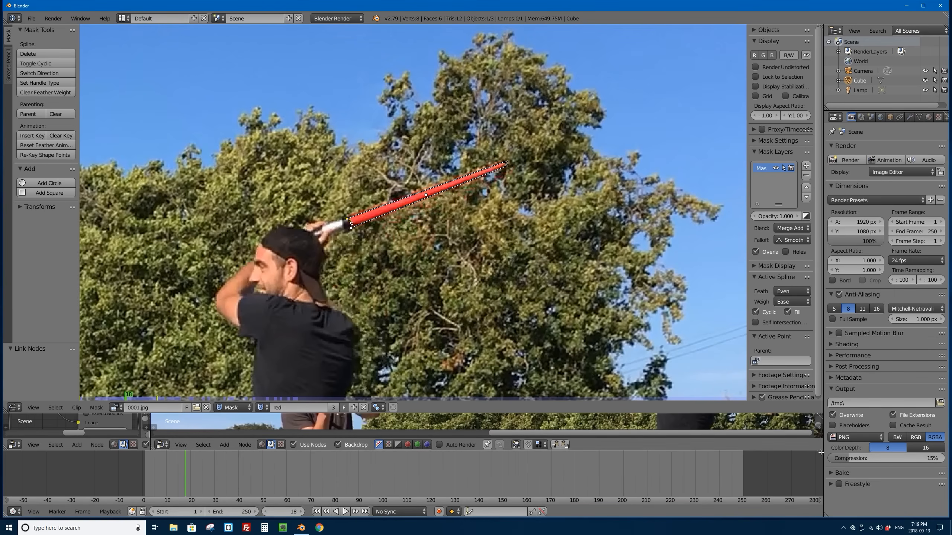
right_click(799, 450)
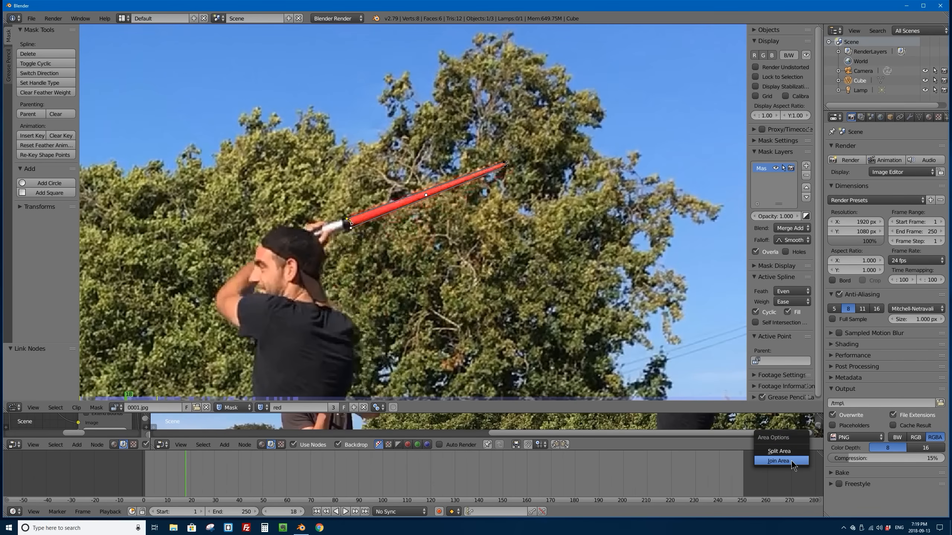
click(793, 462)
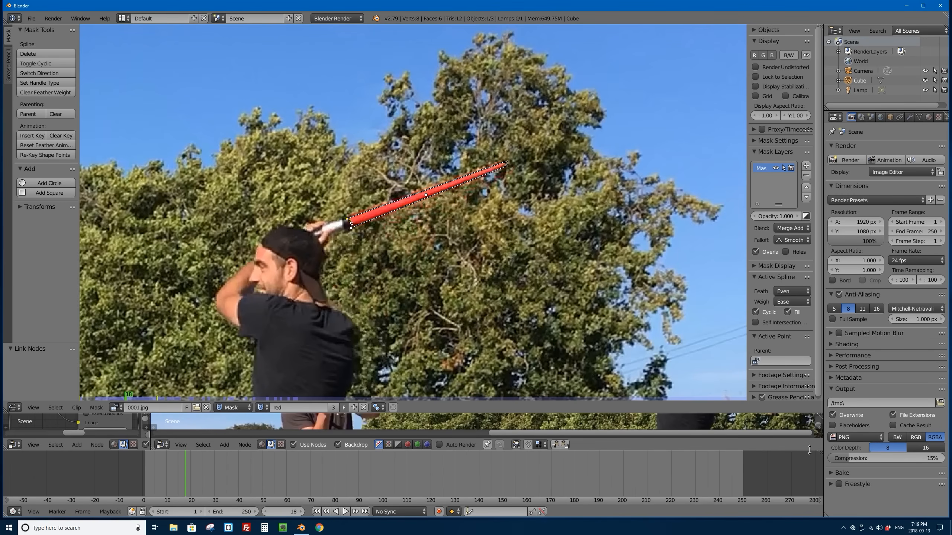
mouse_move(798, 450)
mouse_down()
mouse_move(800, 484)
mouse_move(798, 465)
mouse_up()
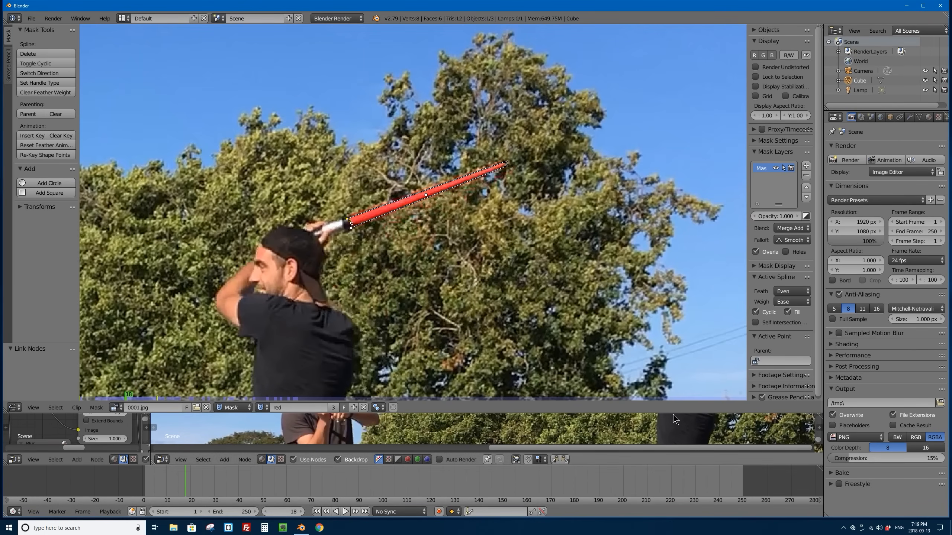
Step: Adjust the boundaries between the mask editor, node editor and preview, leaving the mask editor as the tallest area
drag(675, 412, 674, 257)
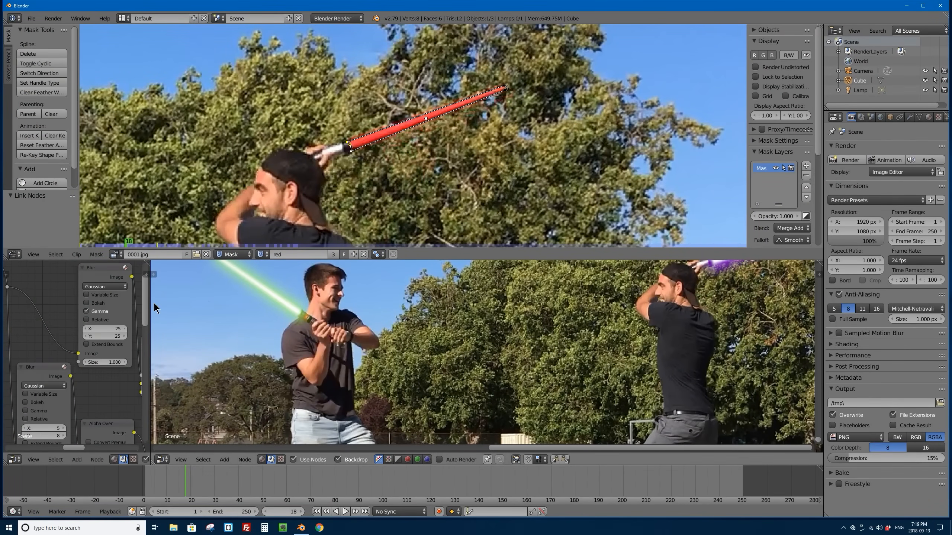
drag(150, 303, 225, 326)
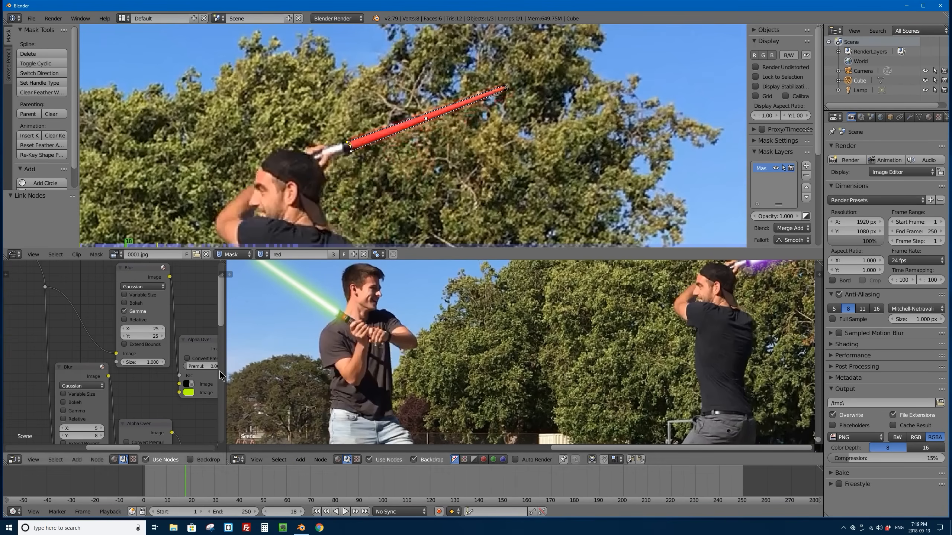
drag(225, 366, 152, 367)
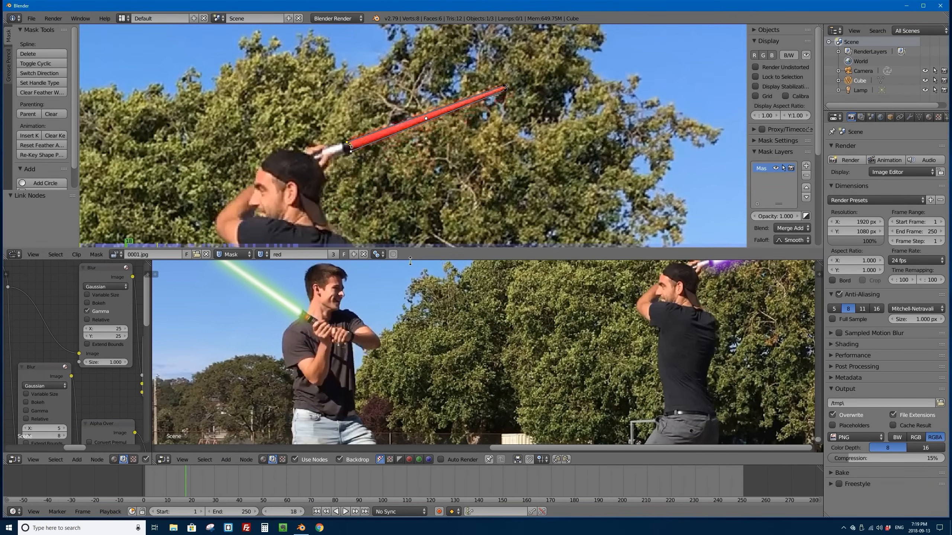
drag(410, 261, 413, 353)
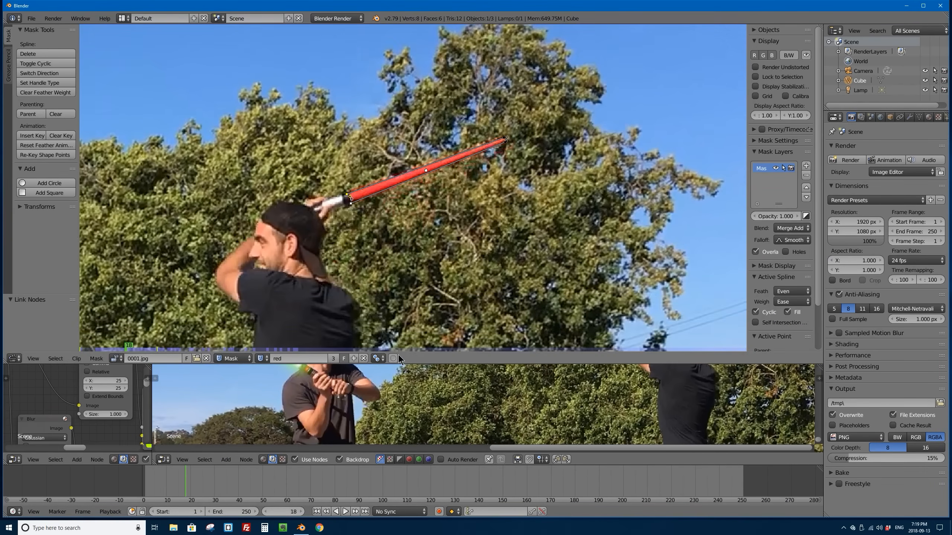
Step: Turn on automatic keyframe insertion and deselect all points of the red saber mask
click(439, 511)
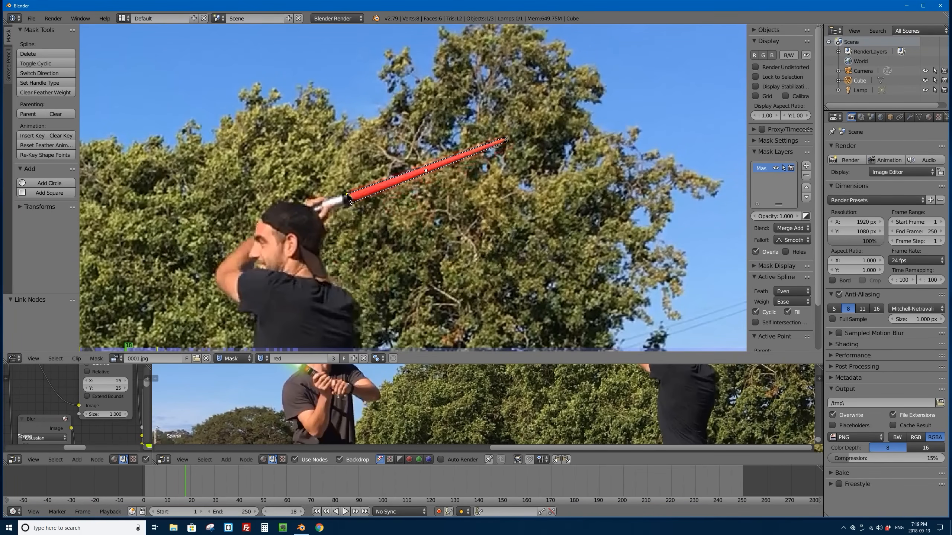
scroll(348, 199, up, 4)
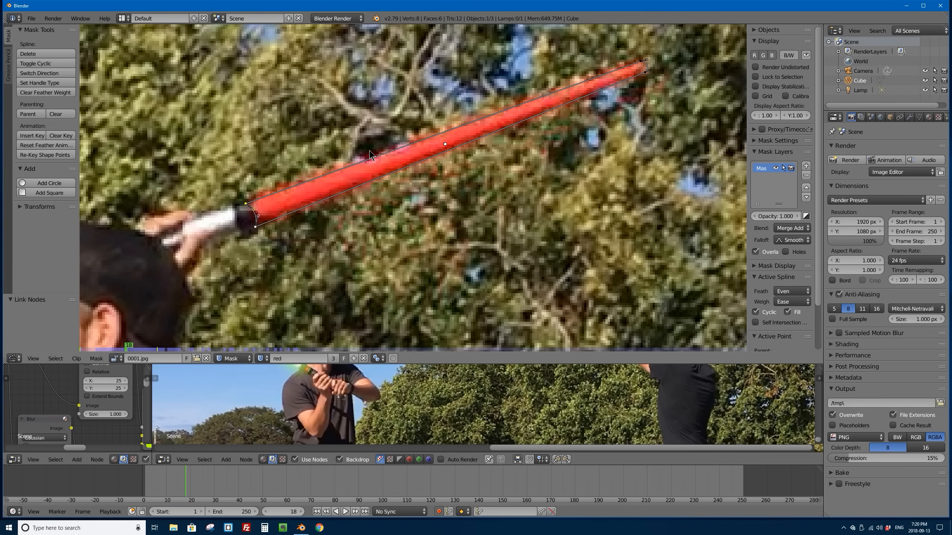
key(a)
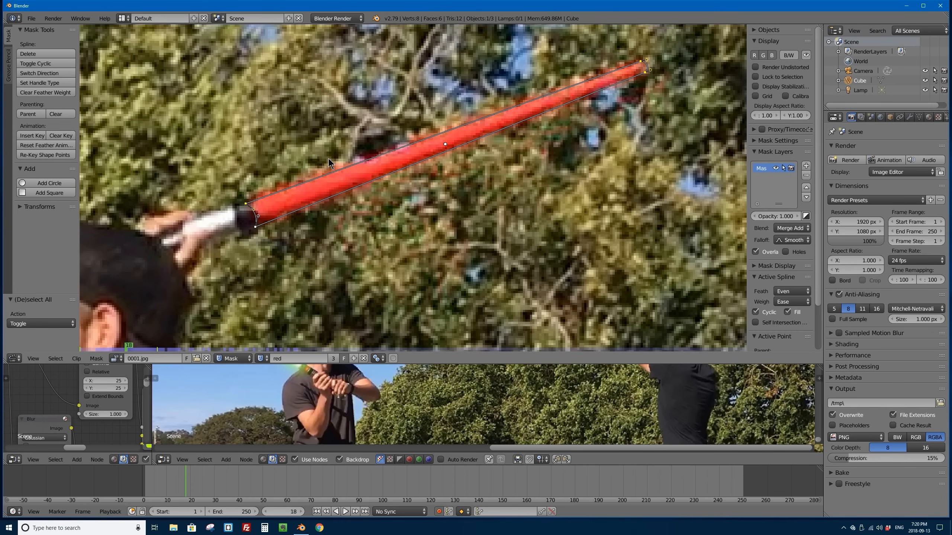
Step: Insert a shape key for all points of the red saber mask at frame 18 and check the mask against neighbouring frames
key(a)
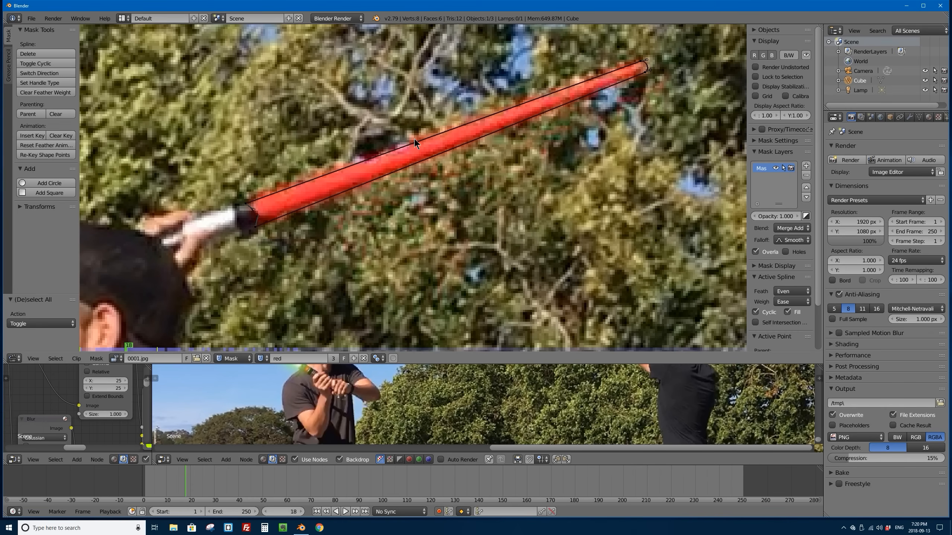
key(a)
key(i)
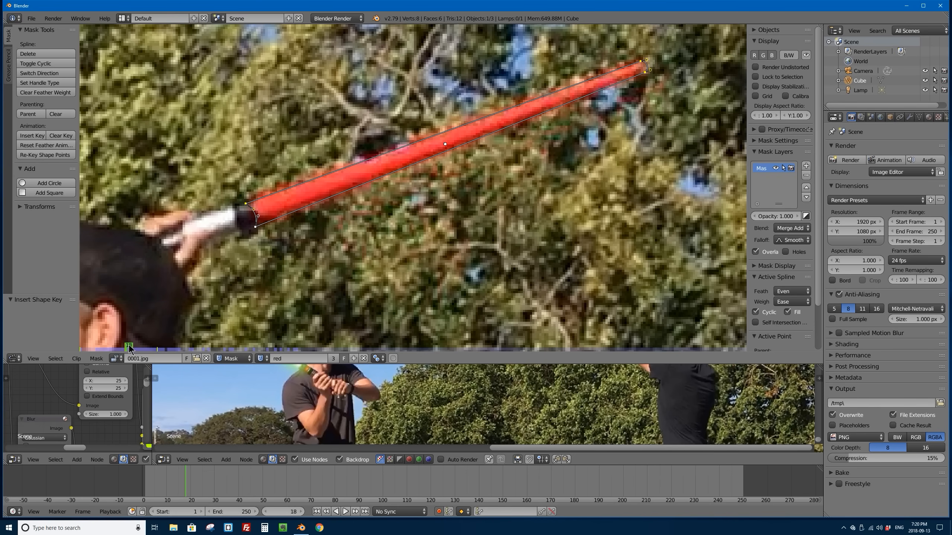
drag(129, 346, 127, 347)
drag(131, 348, 135, 348)
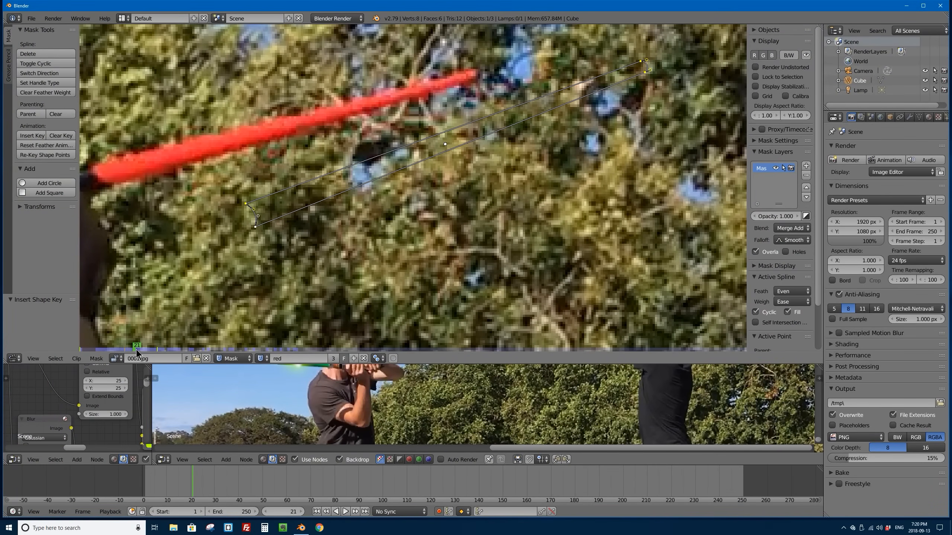
click(138, 347)
drag(138, 348, 130, 348)
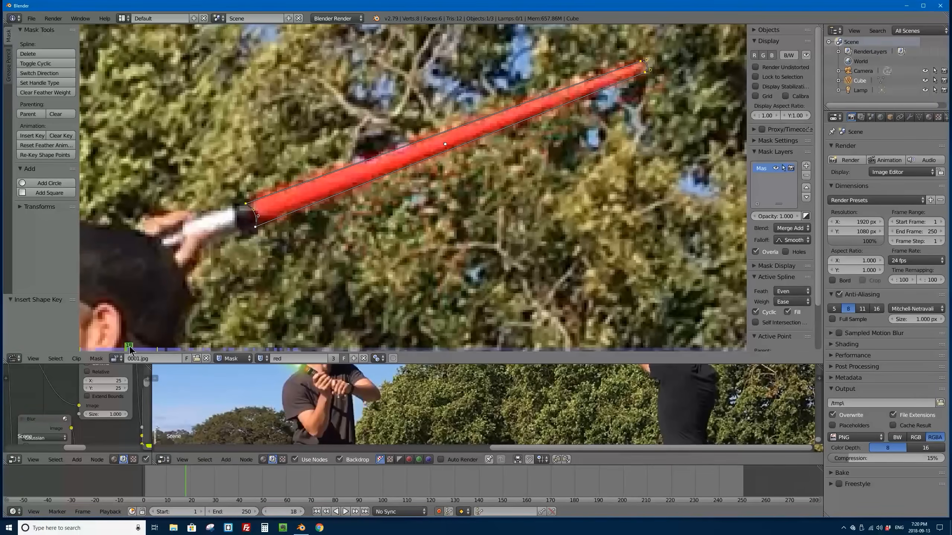
Step: Shorten the mask editor, split off a second area above the timeline and change it to a Dope Sheet
drag(392, 373, 398, 322)
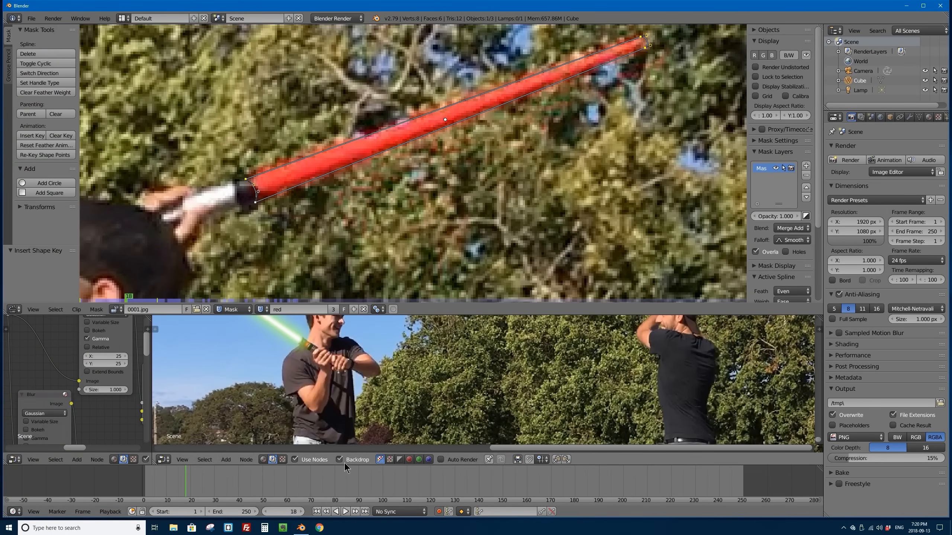
drag(344, 466, 830, 476)
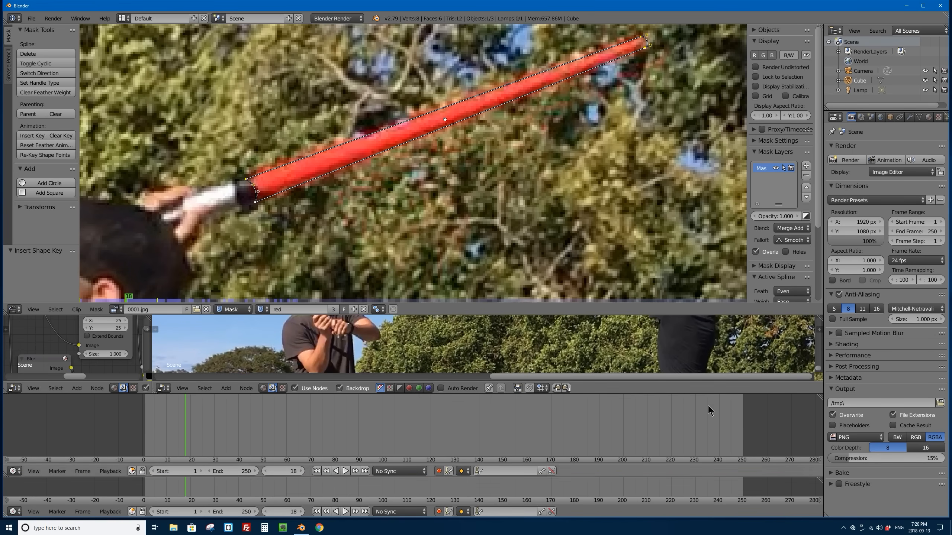
click(14, 472)
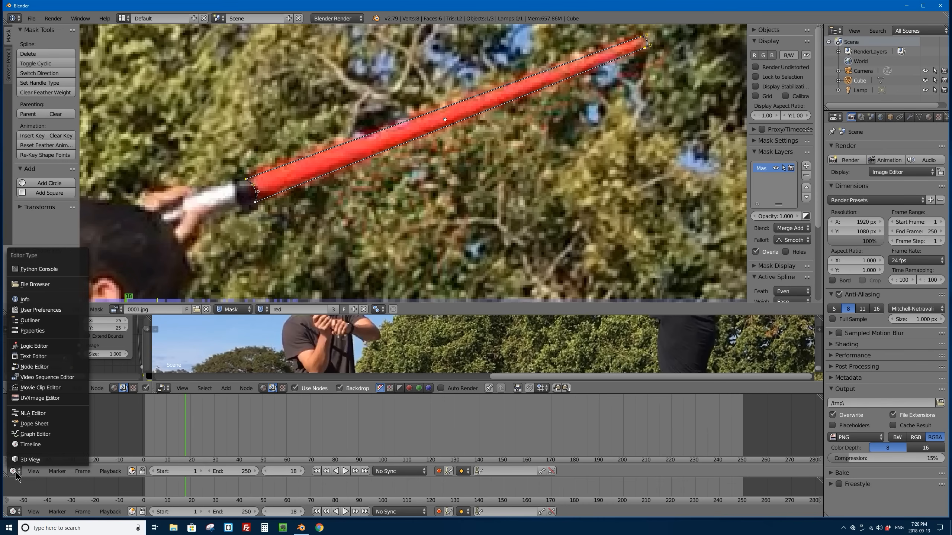
click(48, 425)
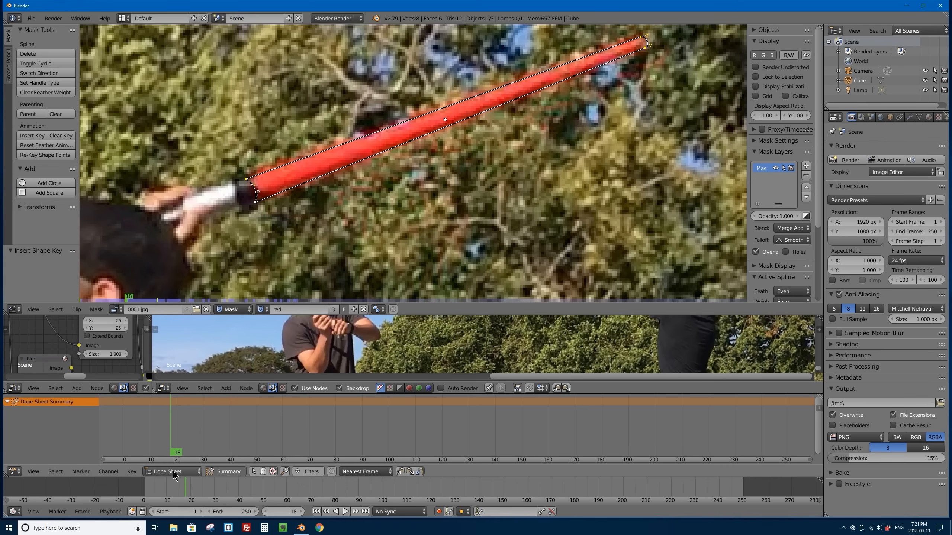
Step: Switch the Dope Sheet to Mask mode and expand the green and red mask channels
click(180, 471)
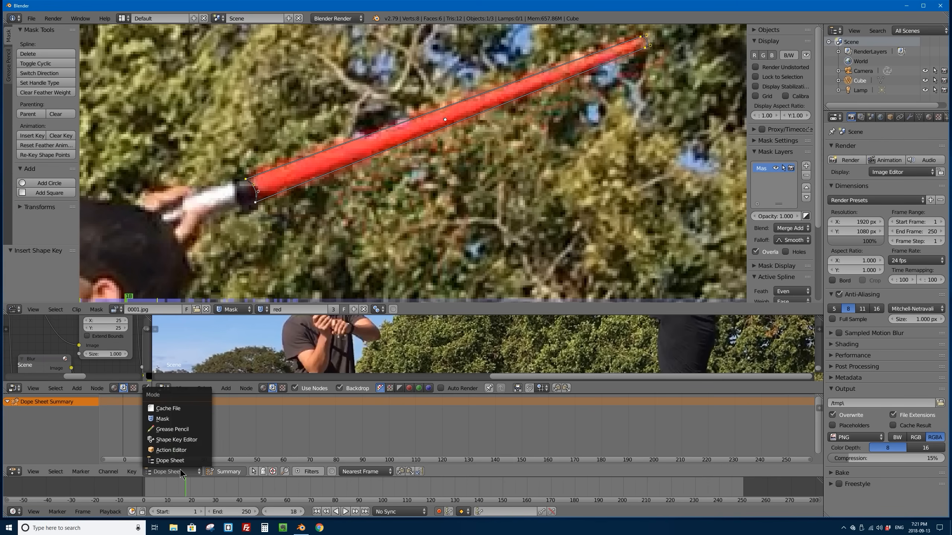
click(165, 418)
middle_drag(185, 423, 190, 434)
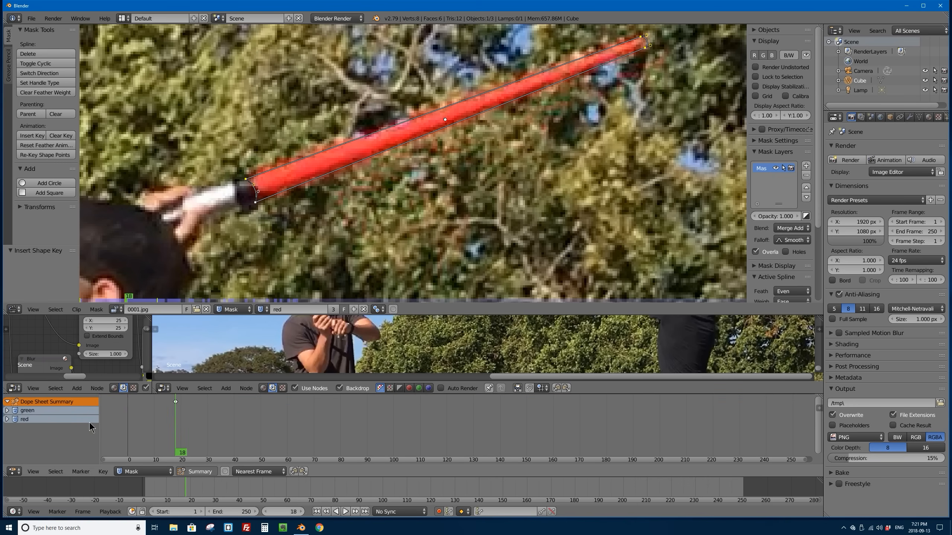
click(7, 410)
click(7, 428)
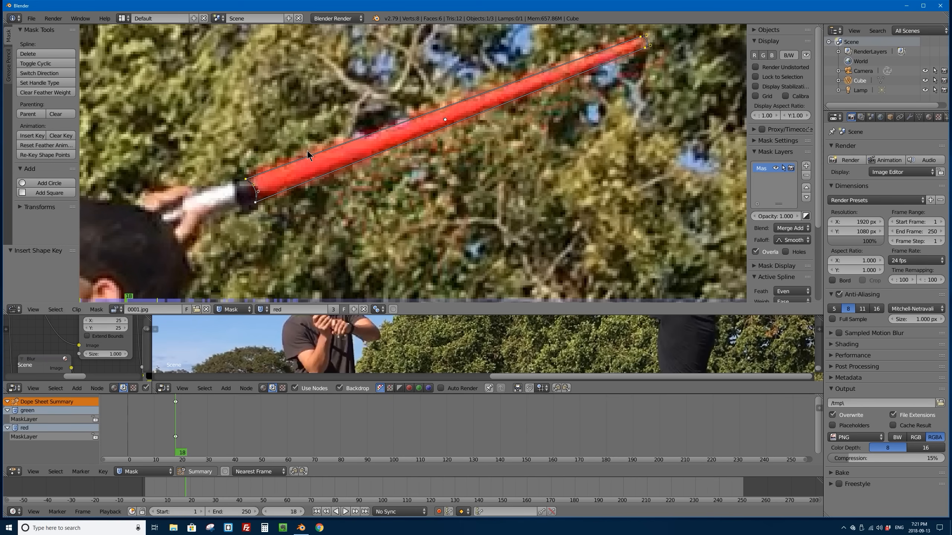
Step: At frame 1, move the red mask's base and tip points onto the red saber in front of the fighter's face
key(f)
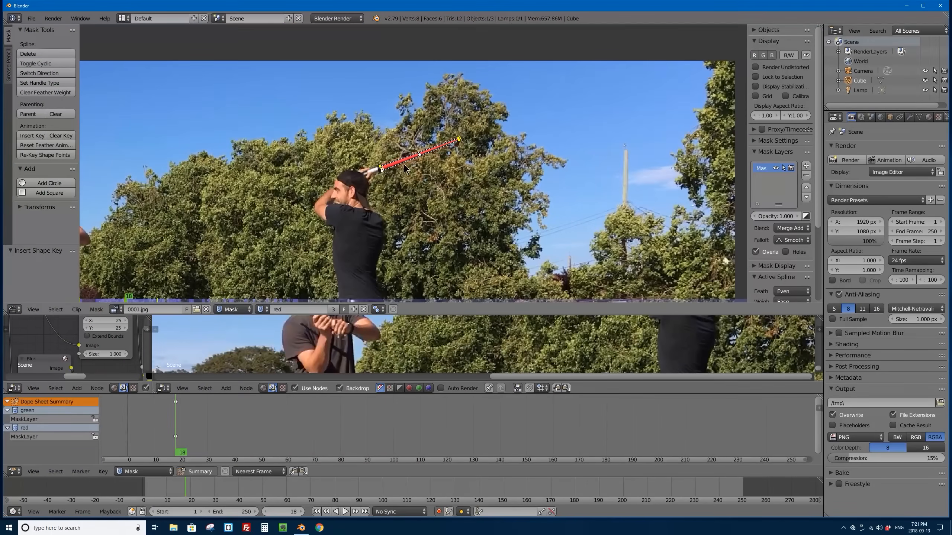
scroll(340, 198, up, 4)
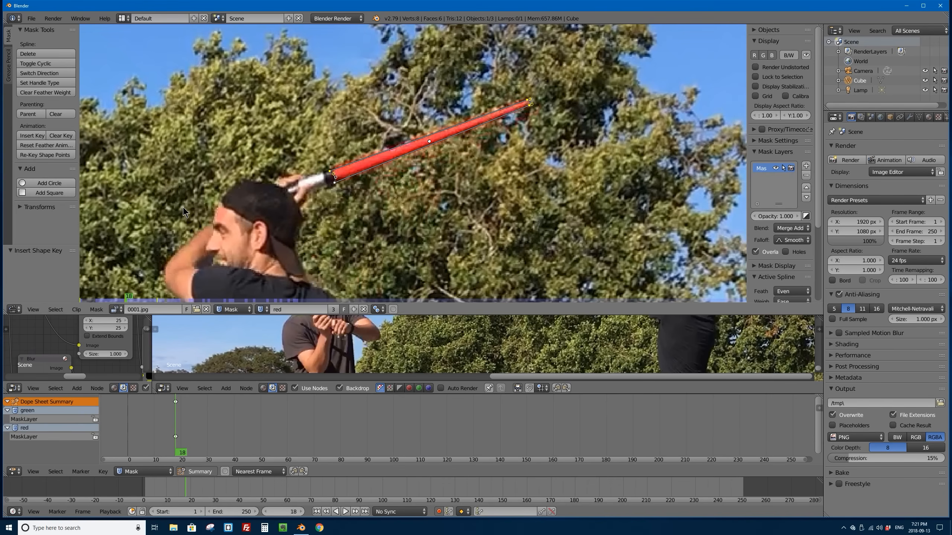
click(130, 298)
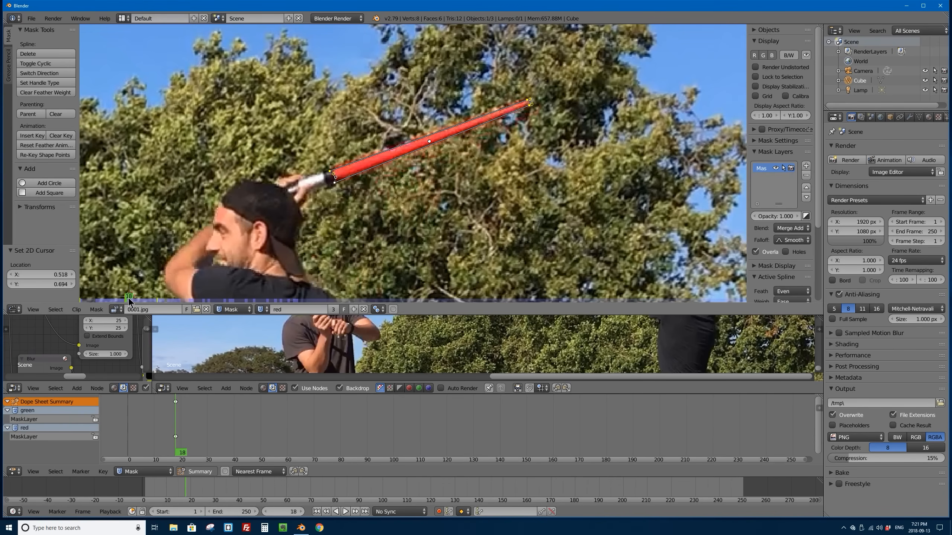
drag(129, 300, 82, 301)
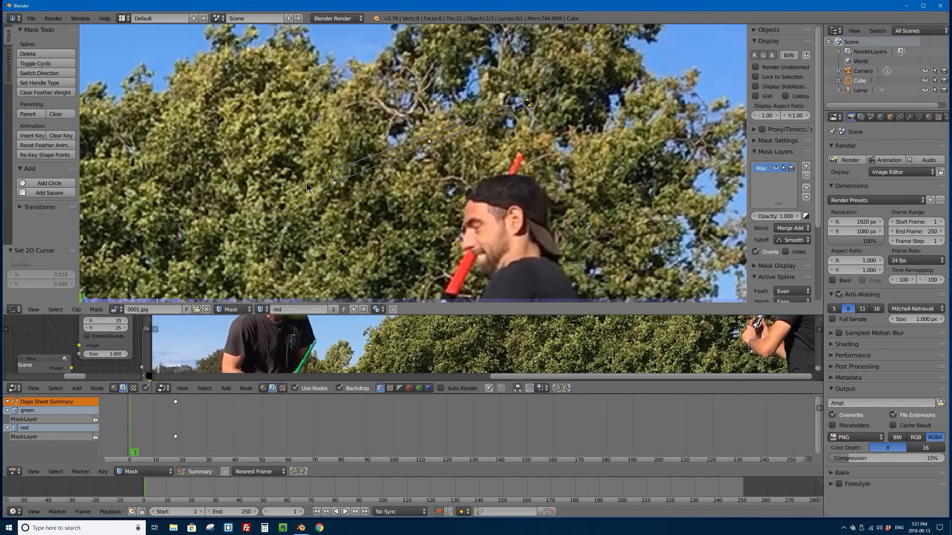
middle_drag(310, 224, 241, 211)
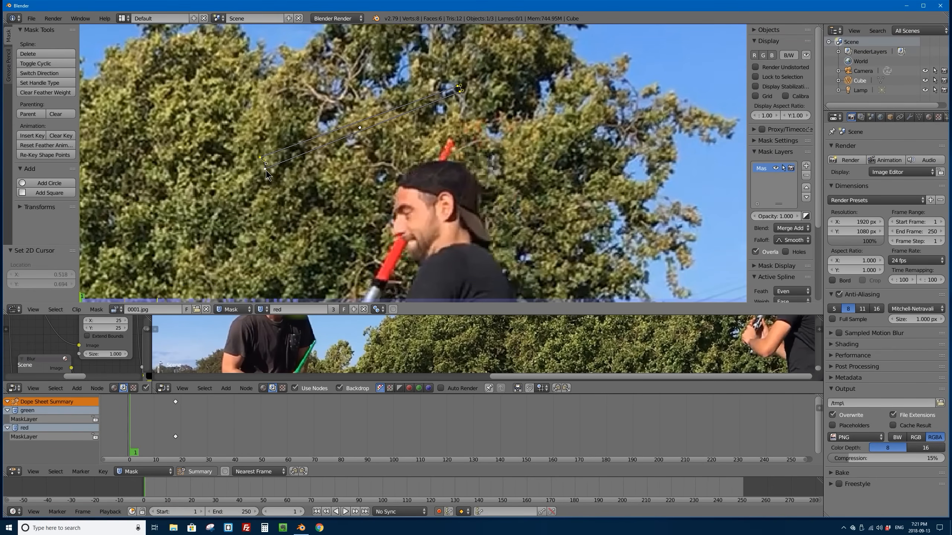
drag(266, 173, 388, 282)
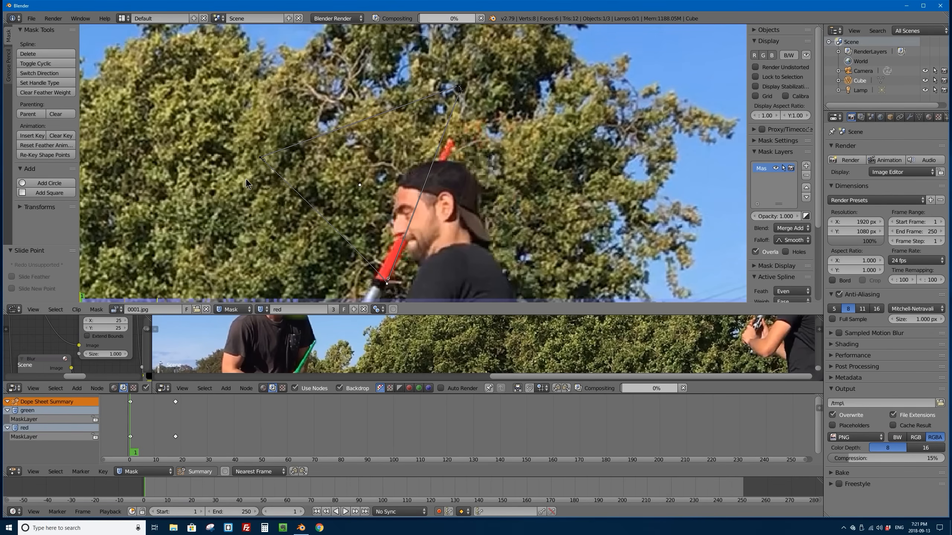
drag(261, 158, 375, 280)
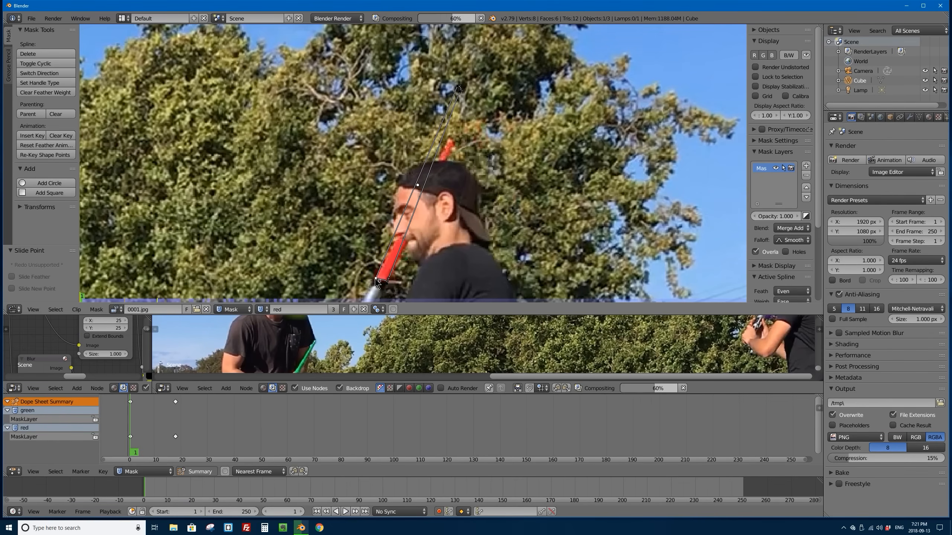
ctrl+click(461, 121)
drag(458, 129, 452, 153)
drag(457, 87, 452, 146)
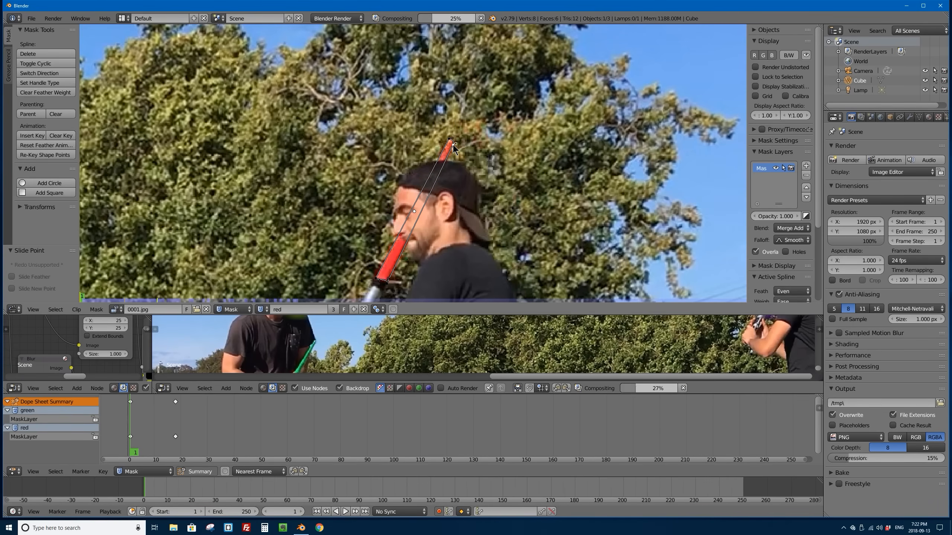
Step: Refine the red mask's two base corners at frame 1 to meet the blade's edges at the hilt
scroll(406, 216, up, 1)
middle_drag(406, 216, 414, 118)
scroll(414, 118, up, 4)
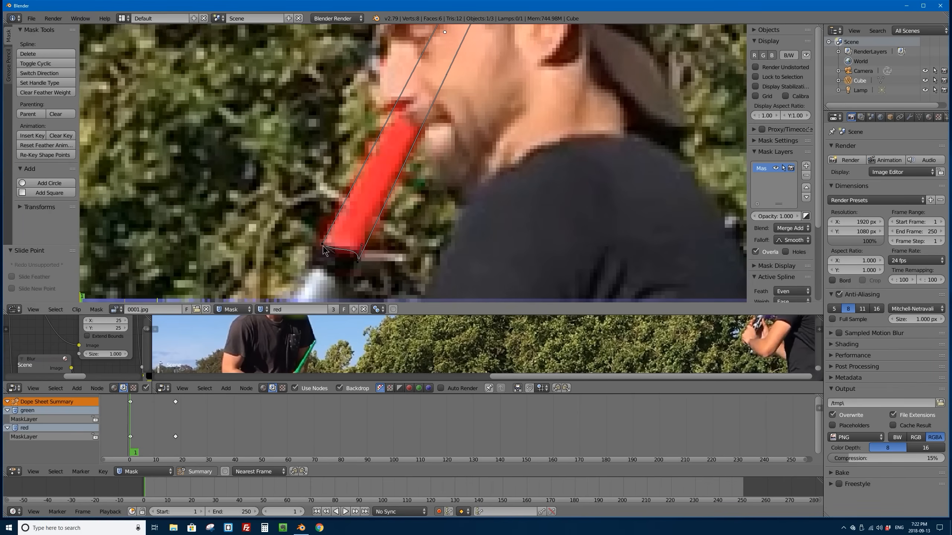
middle_drag(323, 246, 334, 221)
drag(337, 225, 367, 231)
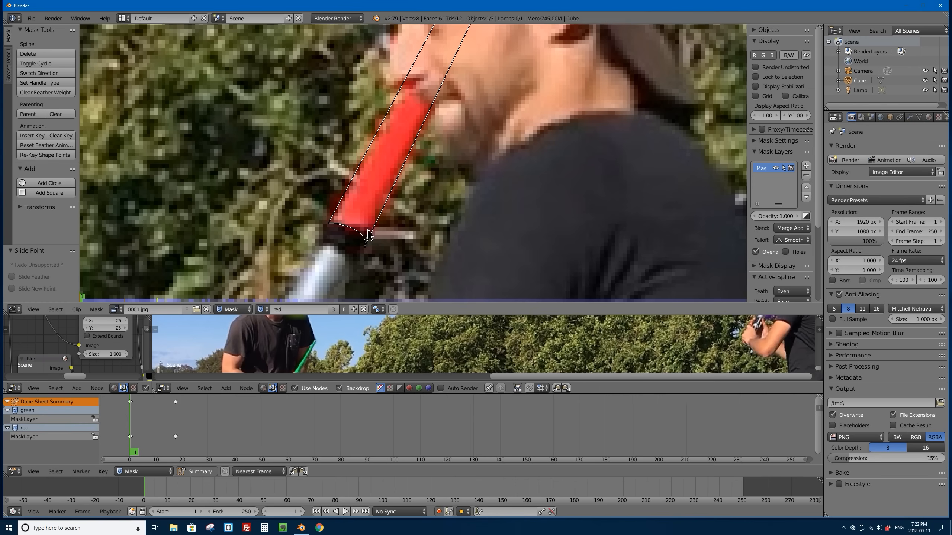
Step: Fine-tune the red mask's tip at frame 1 and check the saber glow in the enlarged composite preview
middle_drag(451, 33, 315, 158)
scroll(330, 87, down, 7)
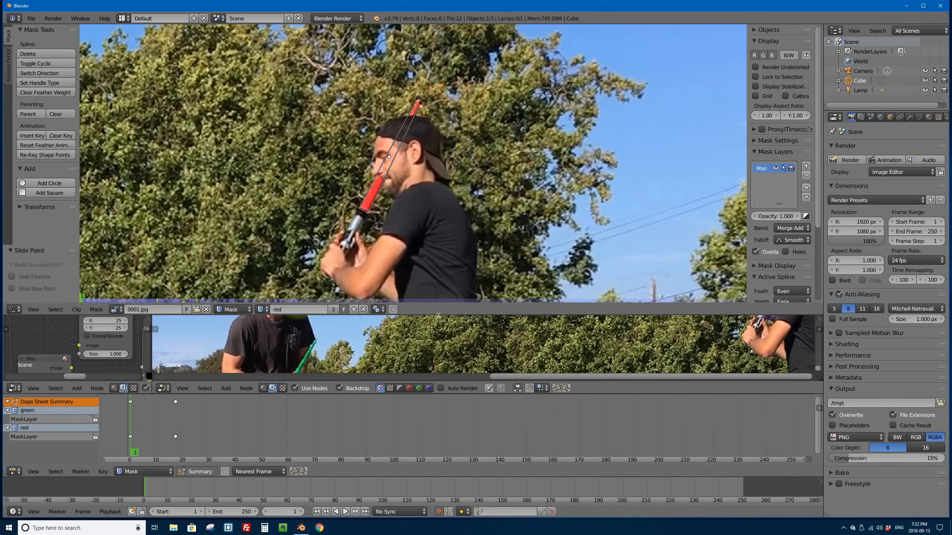
drag(446, 315, 446, 269)
scroll(425, 94, up, 3)
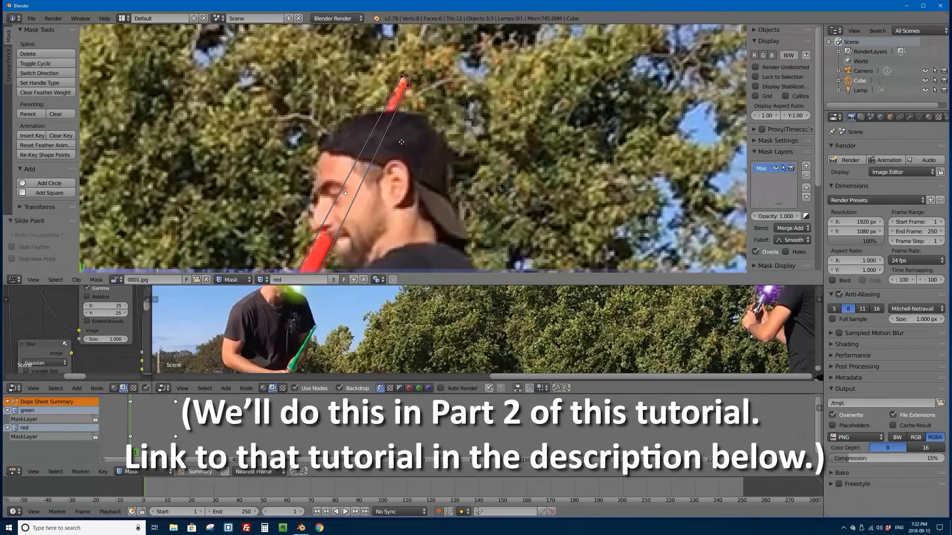
middle_drag(425, 94, 426, 91)
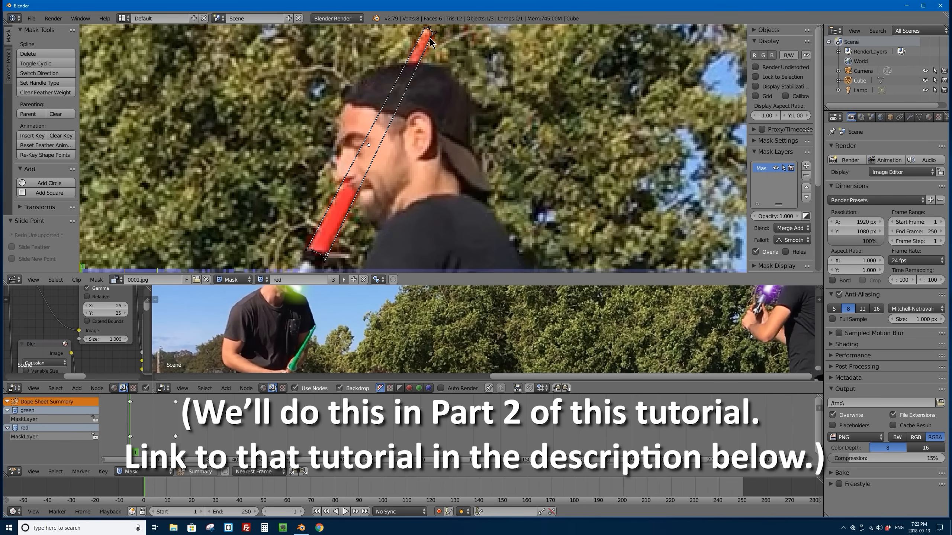
drag(429, 38, 423, 30)
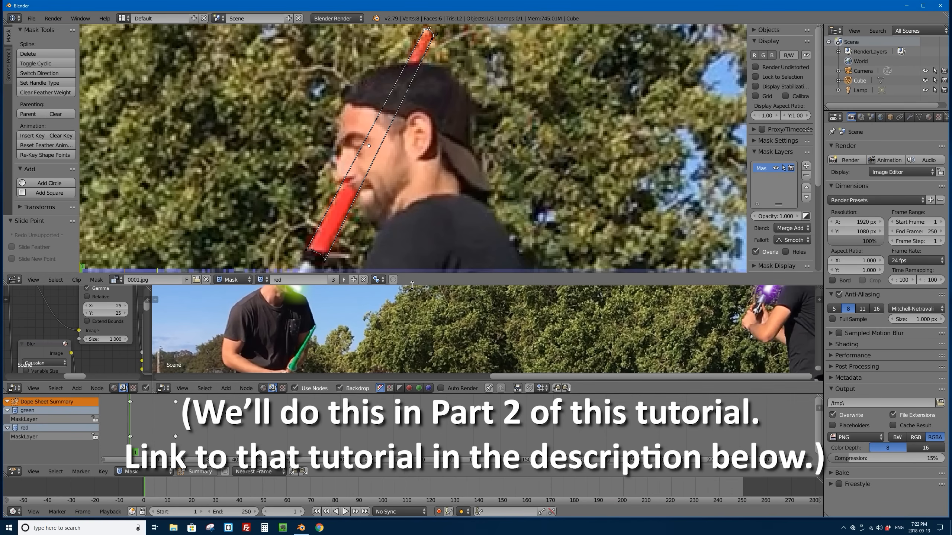
drag(413, 284, 412, 115)
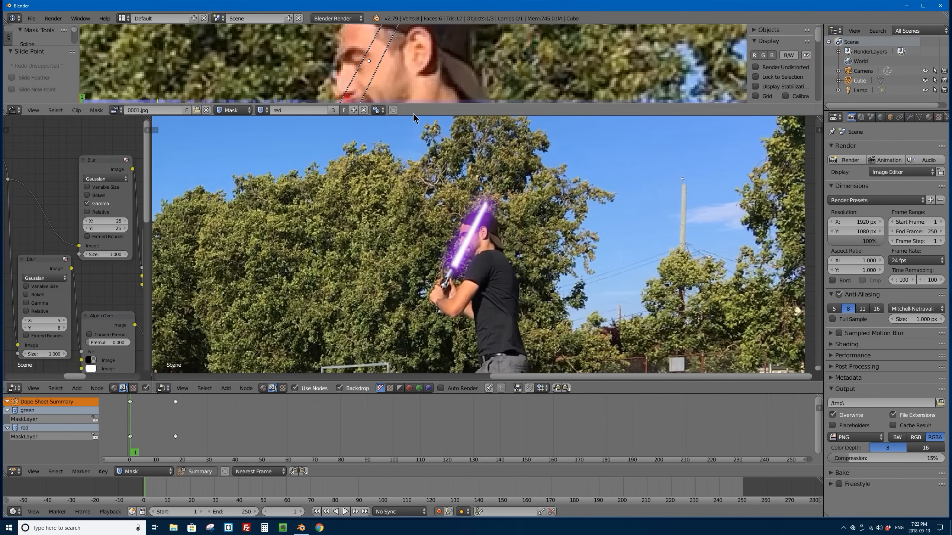
drag(408, 115, 402, 359)
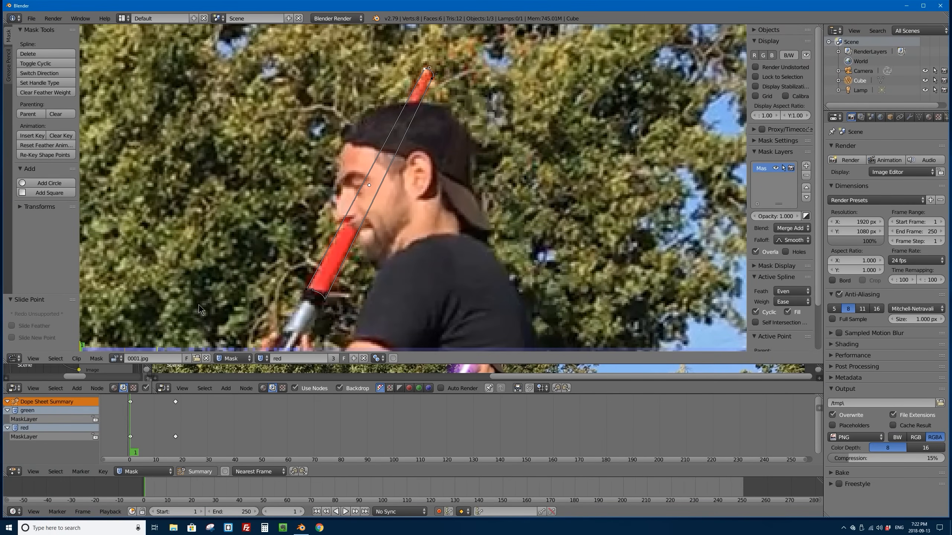
Step: At frame 9, move the red mask's base points to the cap's edge and its tip points onto the saber's tip
click(83, 347)
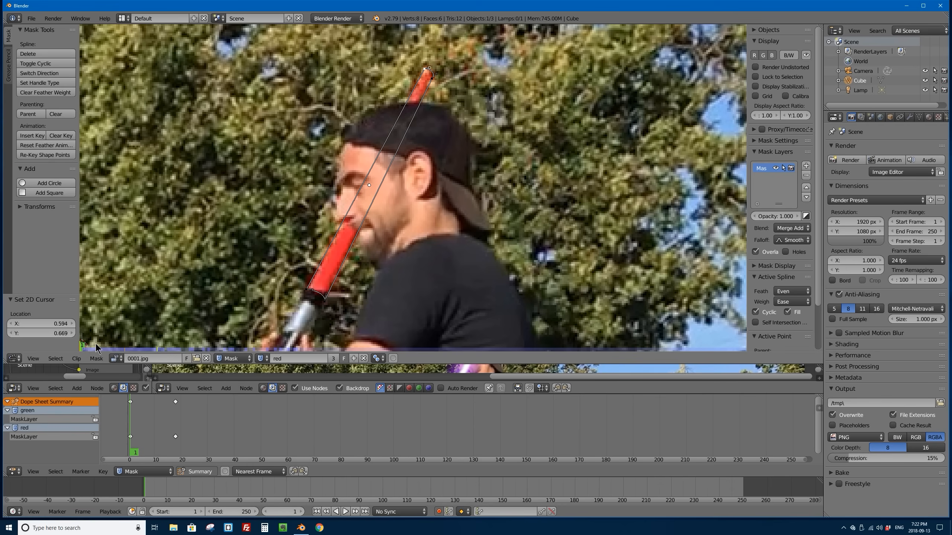
drag(86, 350, 103, 350)
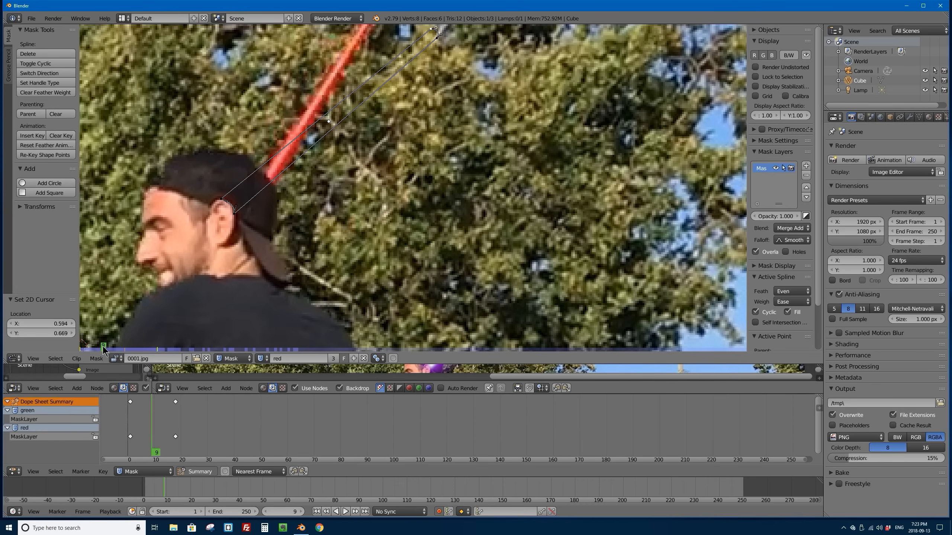
drag(235, 214, 255, 171)
scroll(255, 171, down, 4)
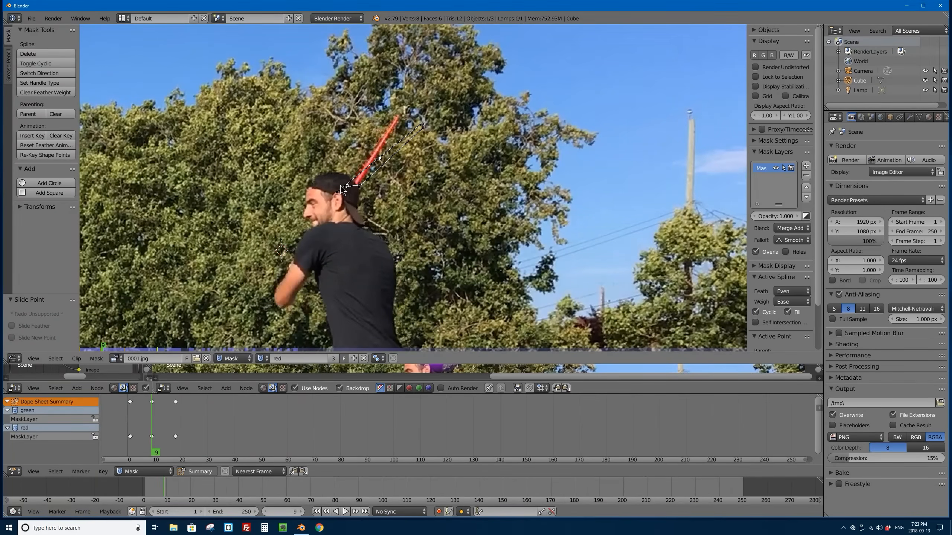
scroll(222, 216, up, 4)
drag(222, 201, 273, 182)
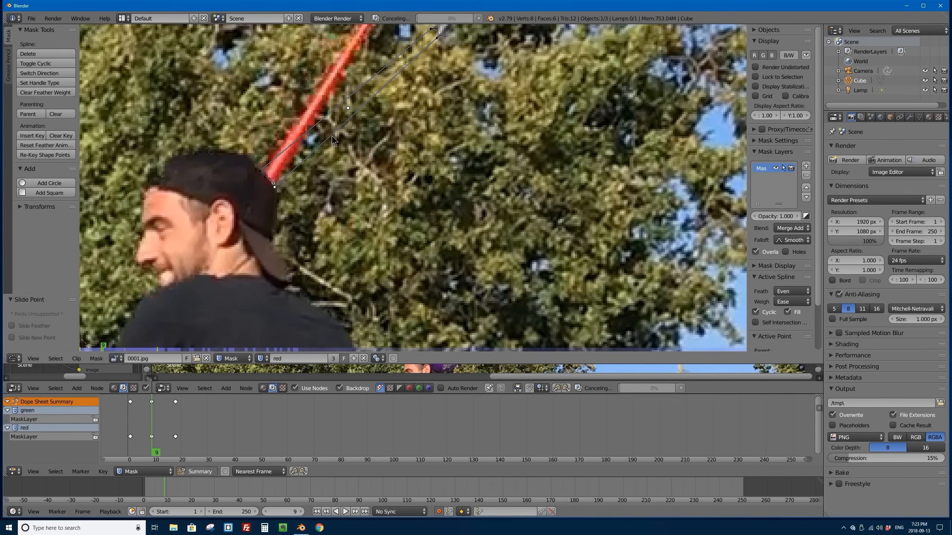
middle_drag(432, 36, 379, 231)
drag(379, 230, 319, 210)
drag(386, 235, 328, 211)
Step: Play ahead to frame 27 and move the whole red mask about -0.2 in X and 0.02 in Y, beside the raised red saber
key(alt+a)
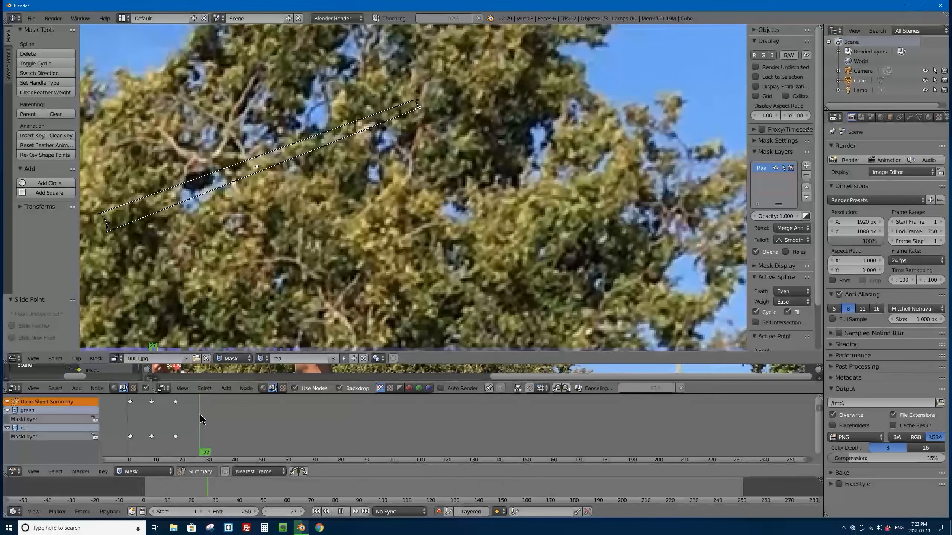
key(alt+a)
scroll(191, 239, down, 5)
middle_drag(176, 258, 356, 271)
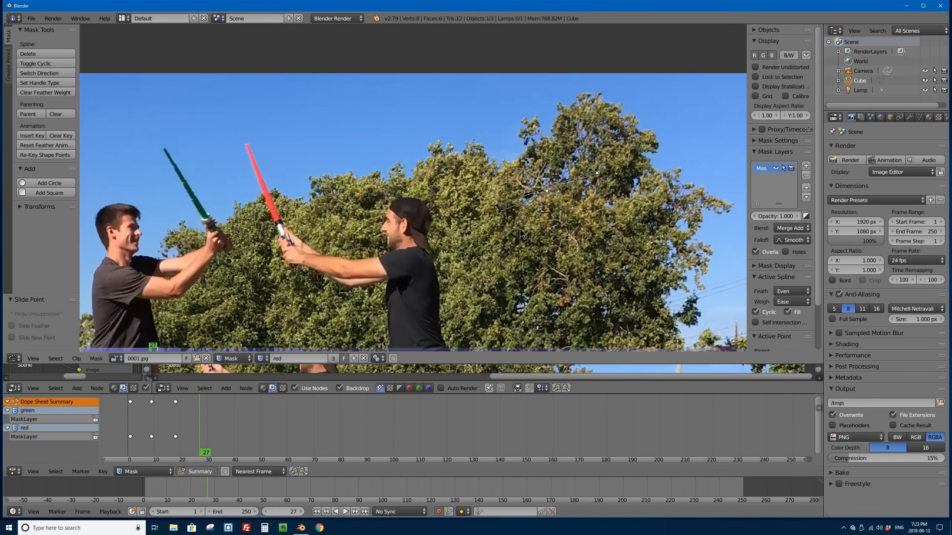
scroll(487, 207, up, 3)
middle_drag(455, 206, 457, 207)
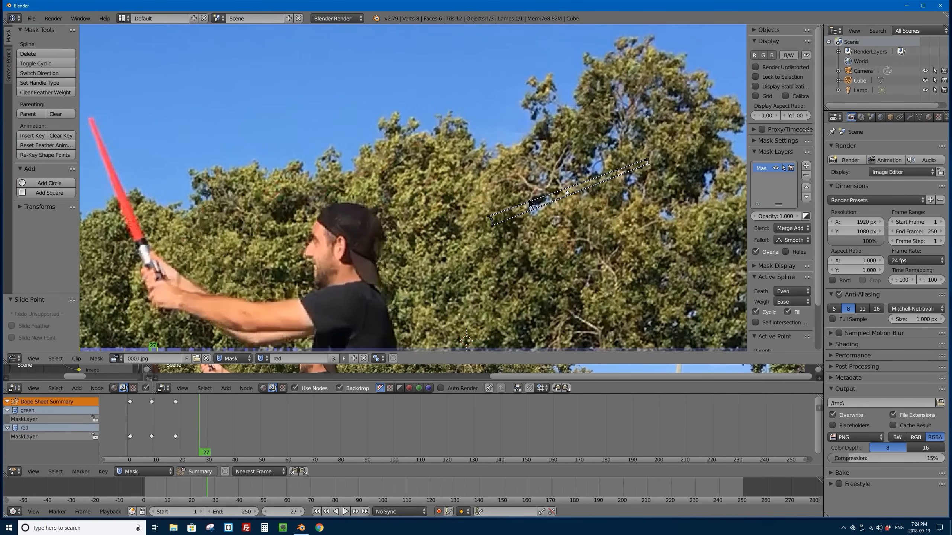
key(a)
key(a)
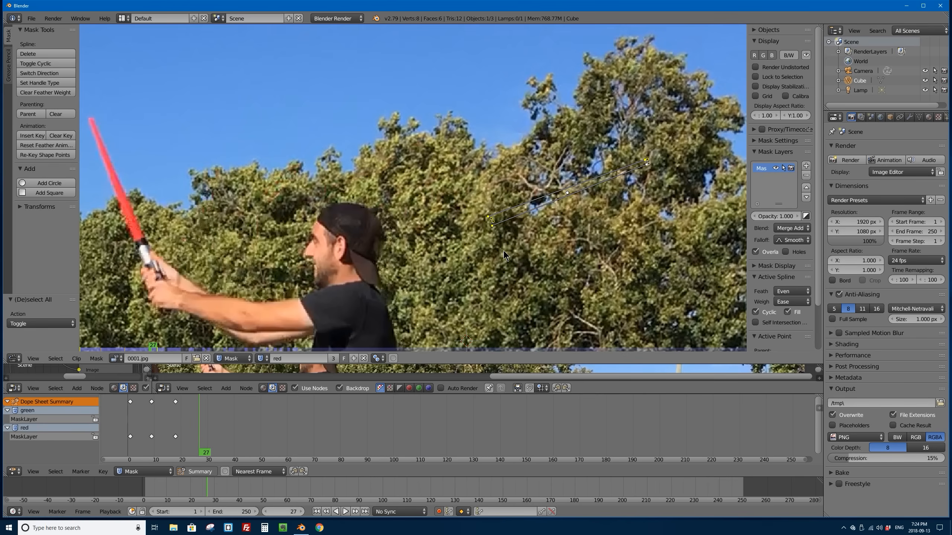
key(g)
click(203, 176)
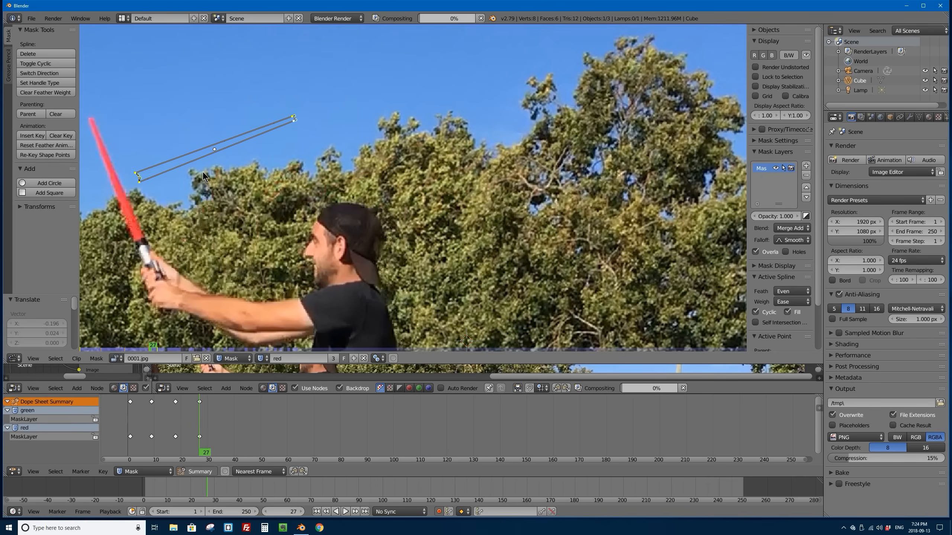
Step: Try to rotate the whole red mask at frame 27 toward the saber's angle with the current pivot
key(r)
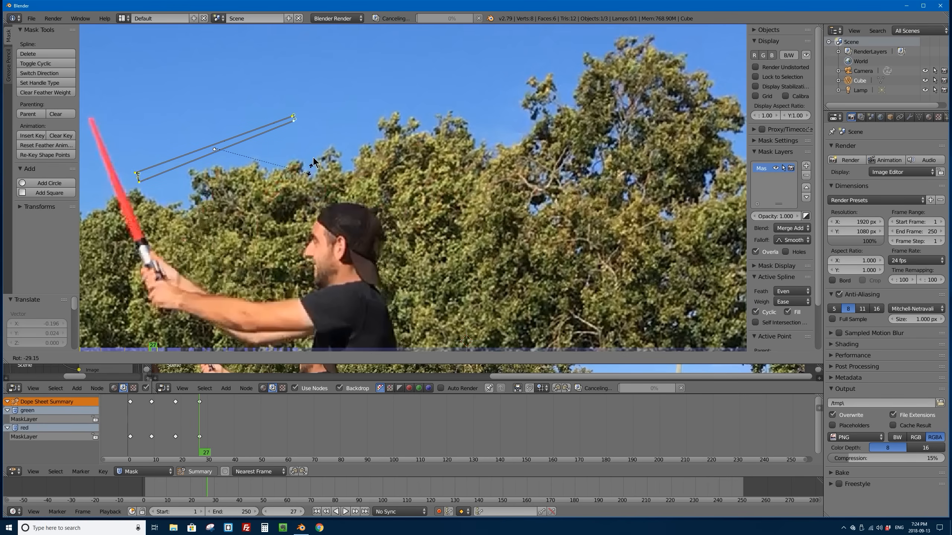
click(314, 162)
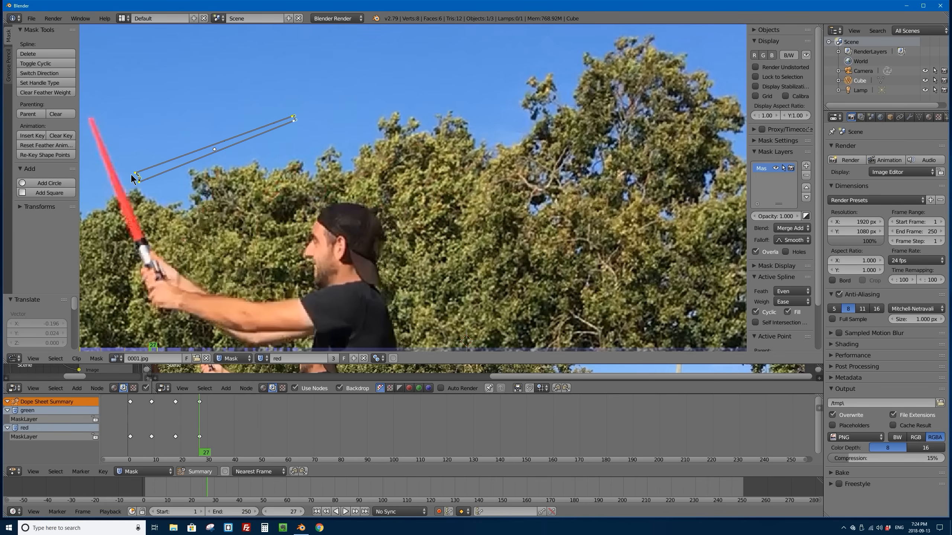
key(r)
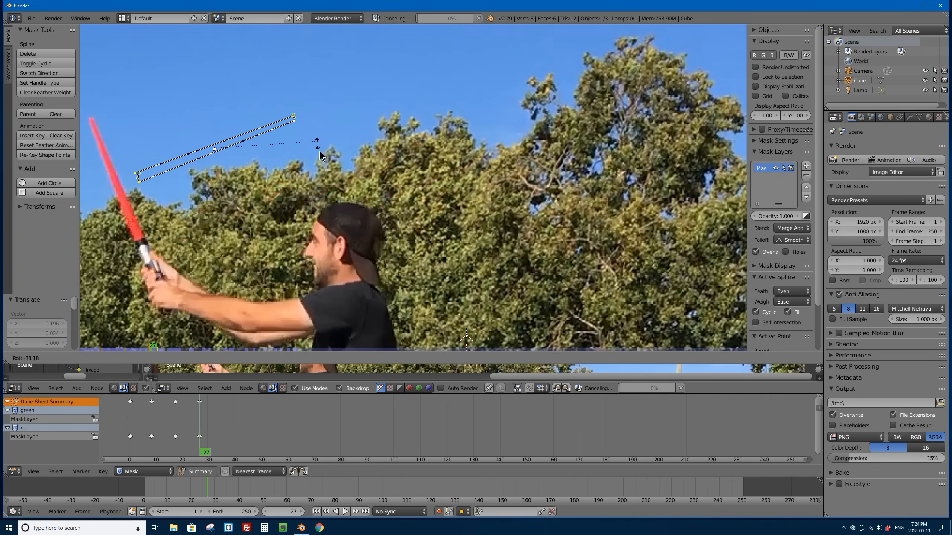
click(311, 122)
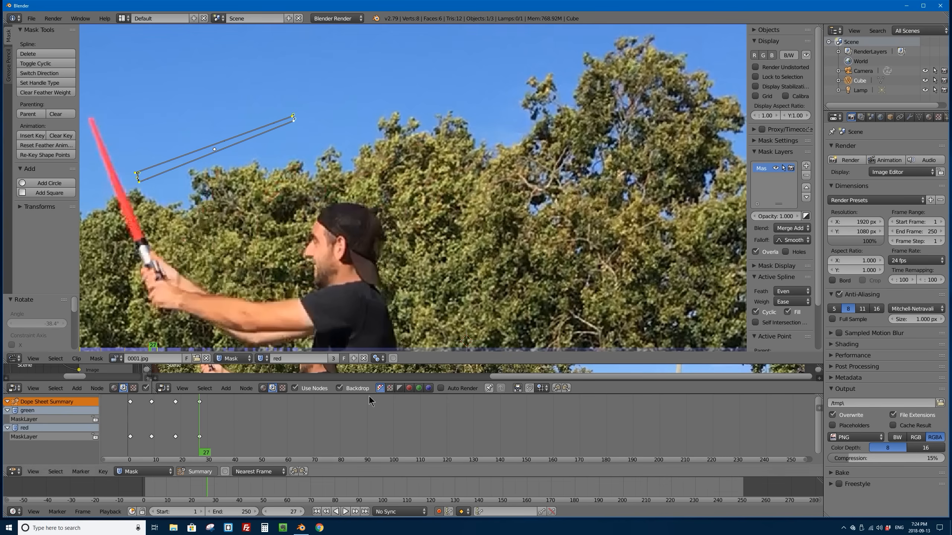
Step: Set the pivot point to Median Point and rotate the red mask about -90° to the saber's angle
click(379, 359)
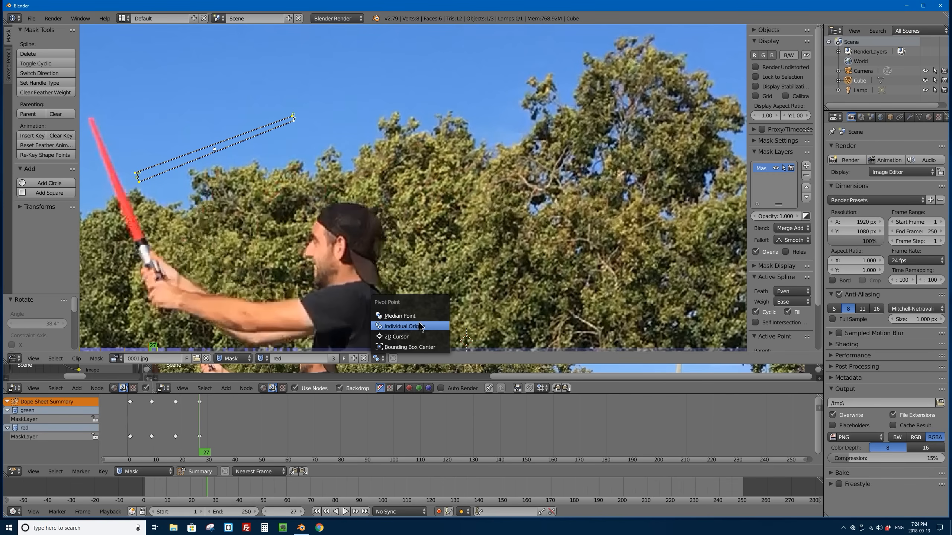
click(409, 316)
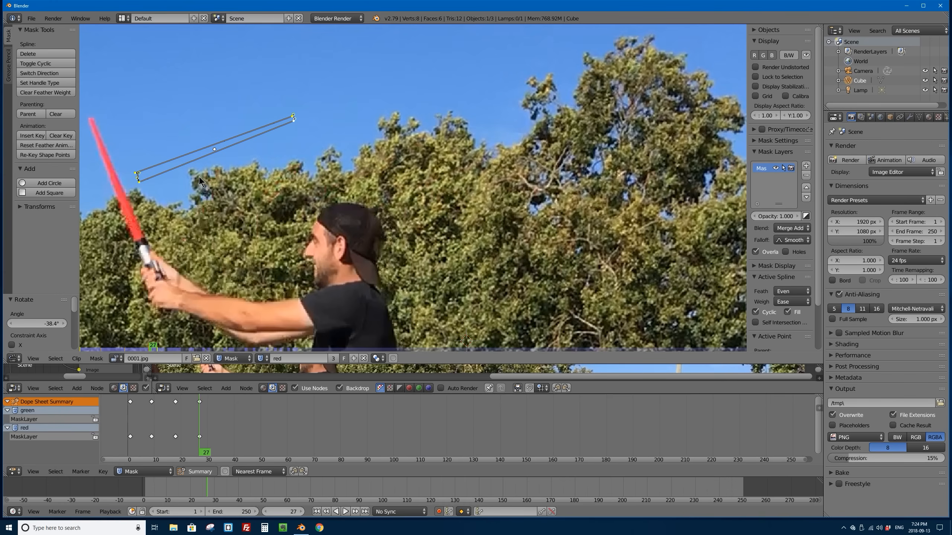
key(r)
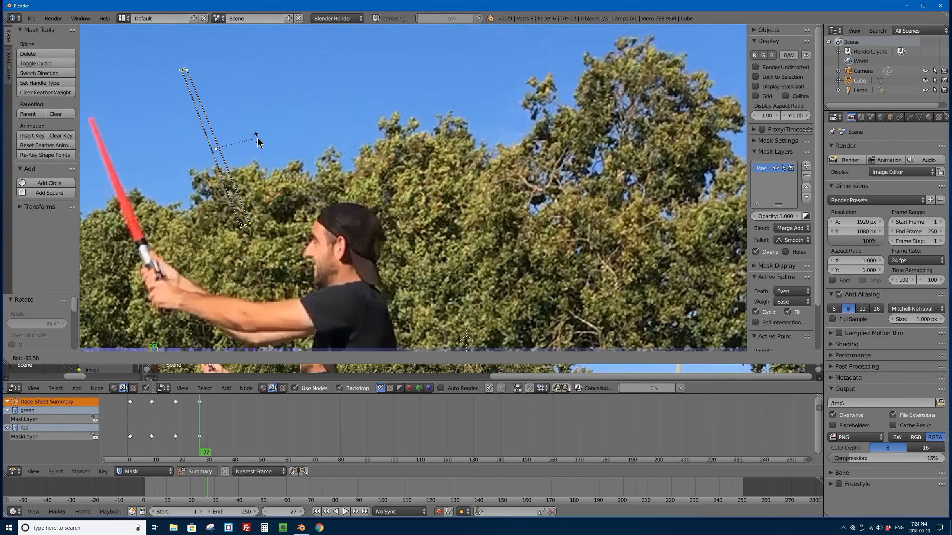
click(259, 146)
Step: Move the red mask about -0.054 in X and -0.020 in Y onto the saber and scale it down to the blade's length
key(g)
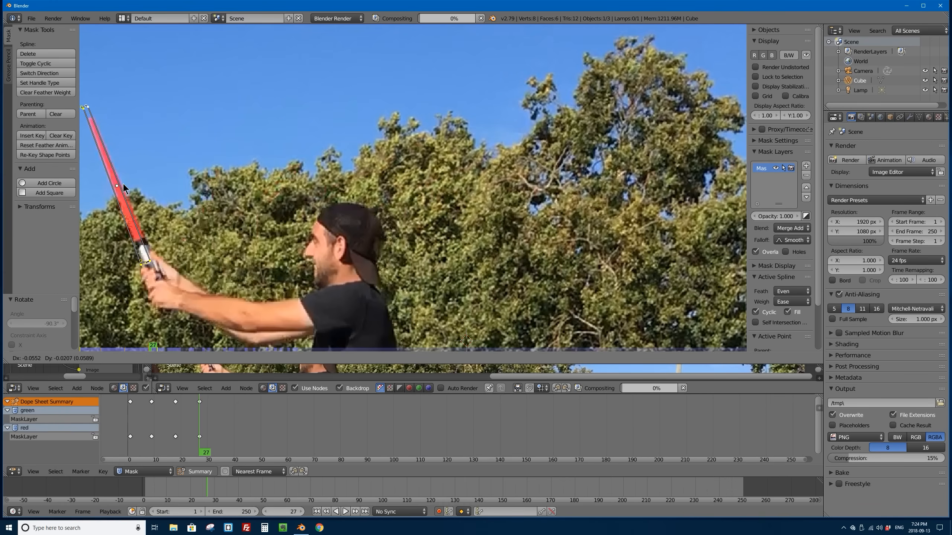
click(124, 183)
key(s)
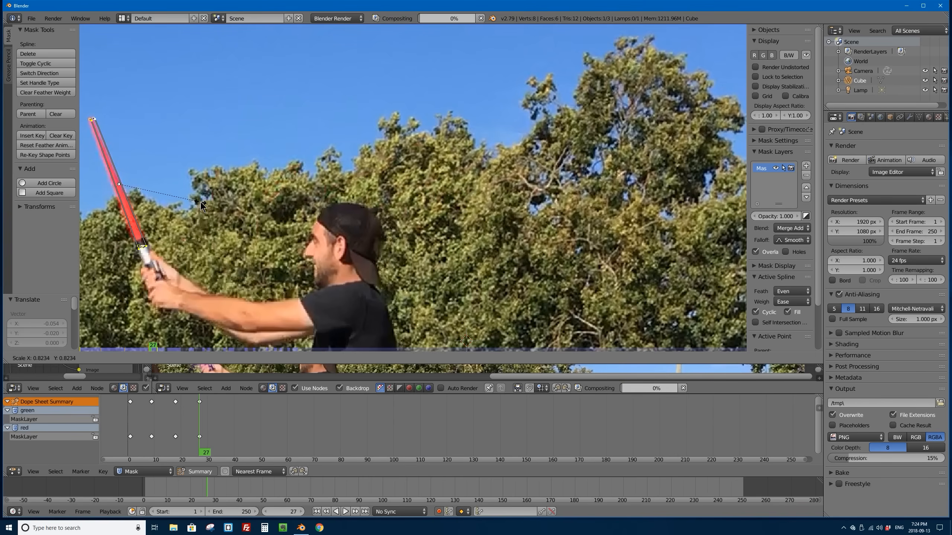
click(197, 200)
Step: Fit the red mask's base and tip corners to the blade's edges at frame 27 and check the glow in the enlarged composite preview
middle_drag(143, 212, 340, 193)
scroll(359, 175, up, 3)
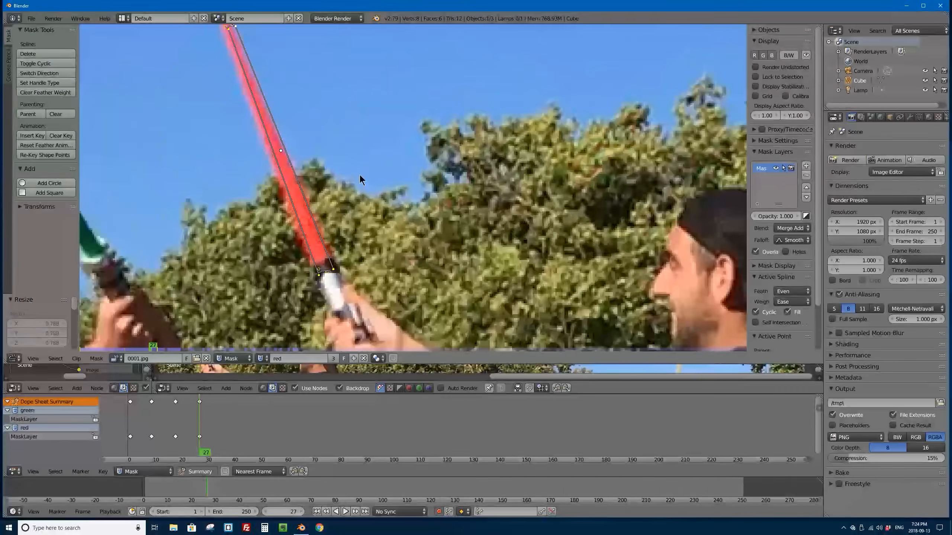
mouse_move(318, 269)
mouse_down()
mouse_move(313, 262)
mouse_move(332, 259)
mouse_move(313, 269)
mouse_move(324, 259)
mouse_up()
middle_drag(227, 32, 253, 148)
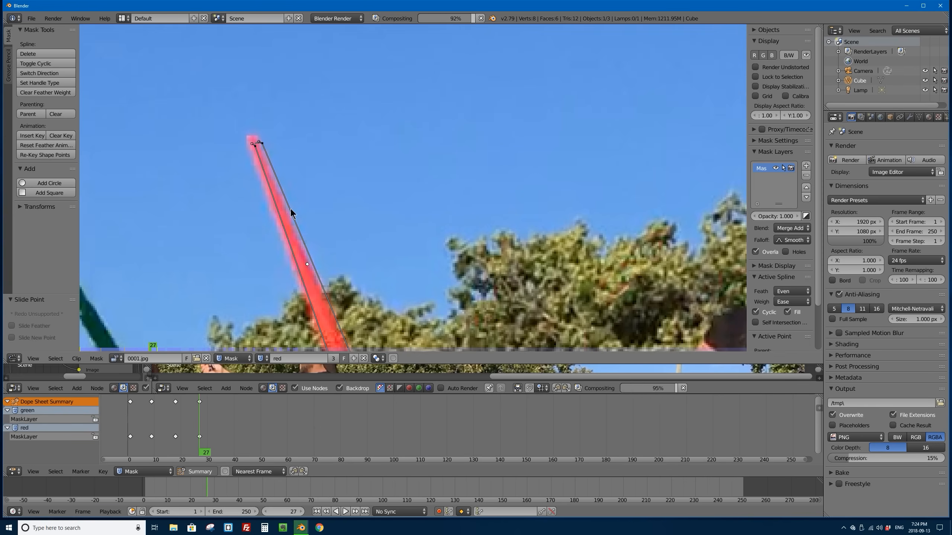
drag(253, 148, 251, 143)
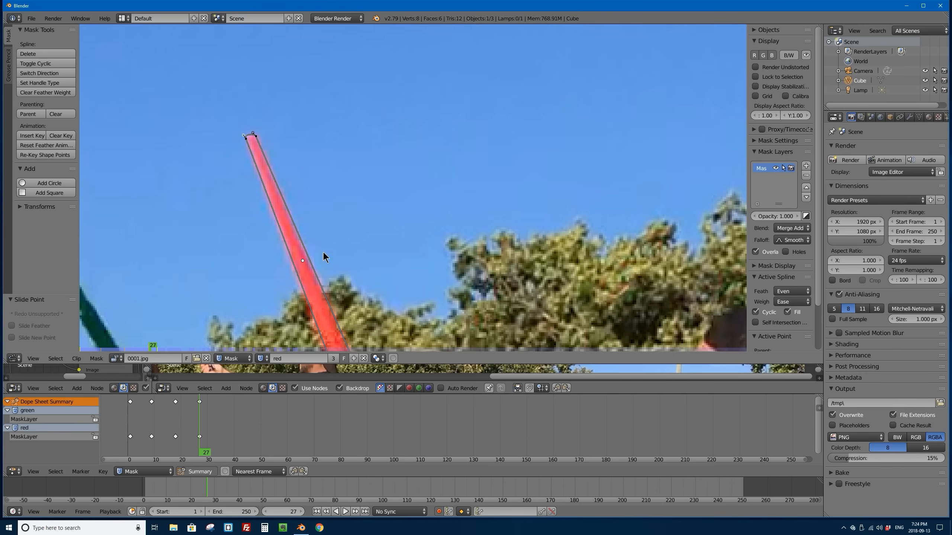
scroll(253, 239, down, 3)
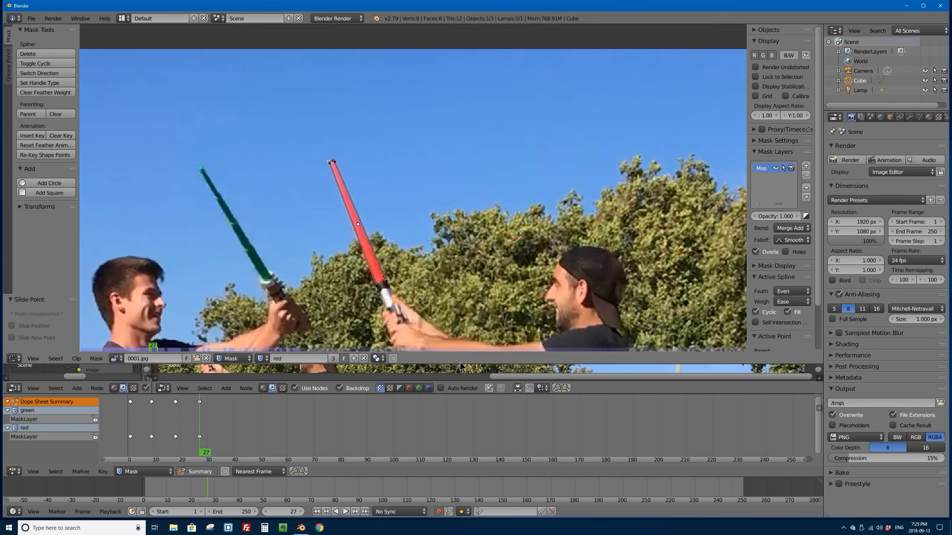
drag(472, 363, 480, 116)
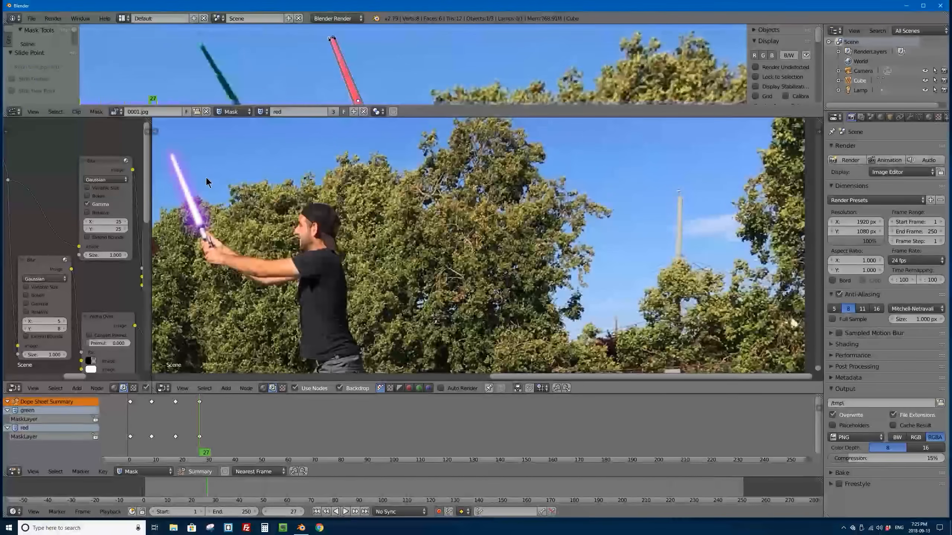
middle_drag(249, 171, 524, 260)
drag(385, 117, 348, 207)
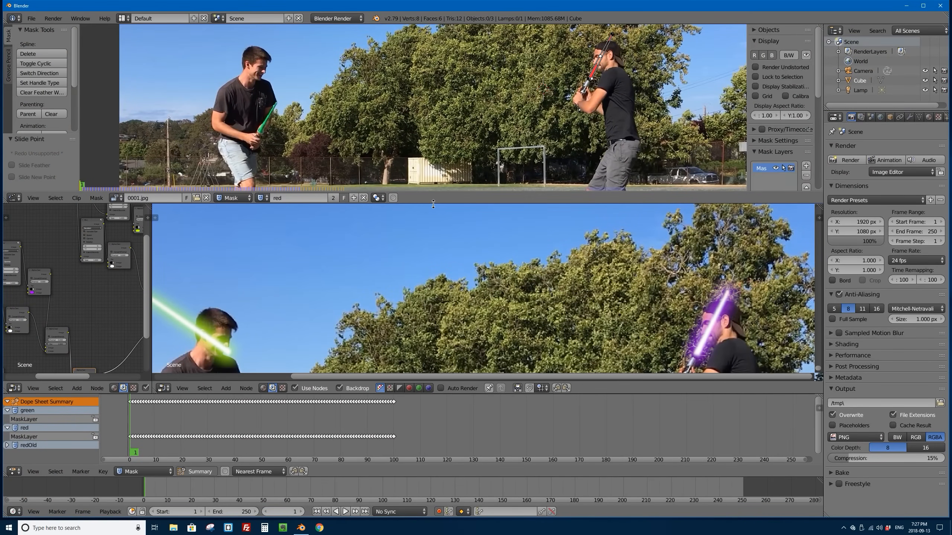
Step: Inspect the fully keyframed red mask against its saber in the enlarged mask view at frames 1 and 5
drag(434, 204, 436, 327)
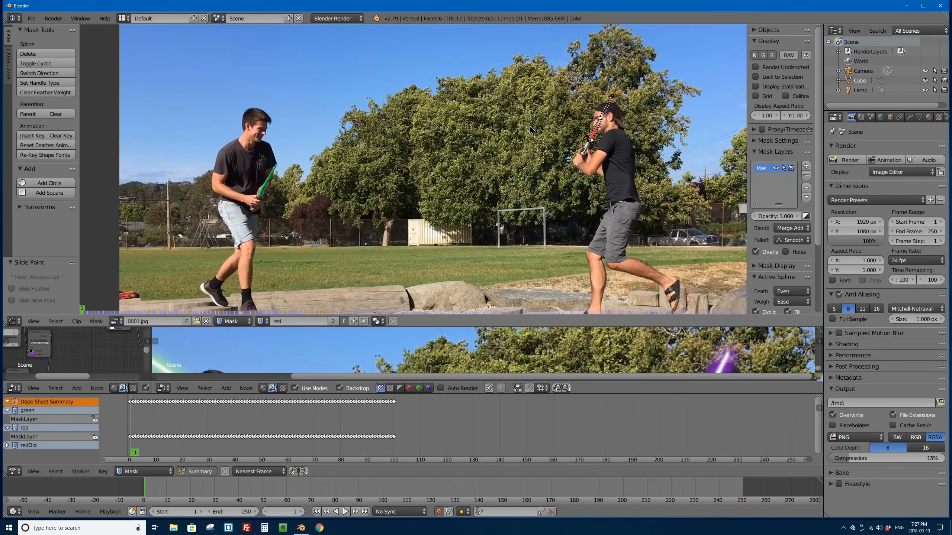
scroll(530, 126, up, 4)
scroll(543, 129, down, 3)
middle_drag(599, 116, 295, 165)
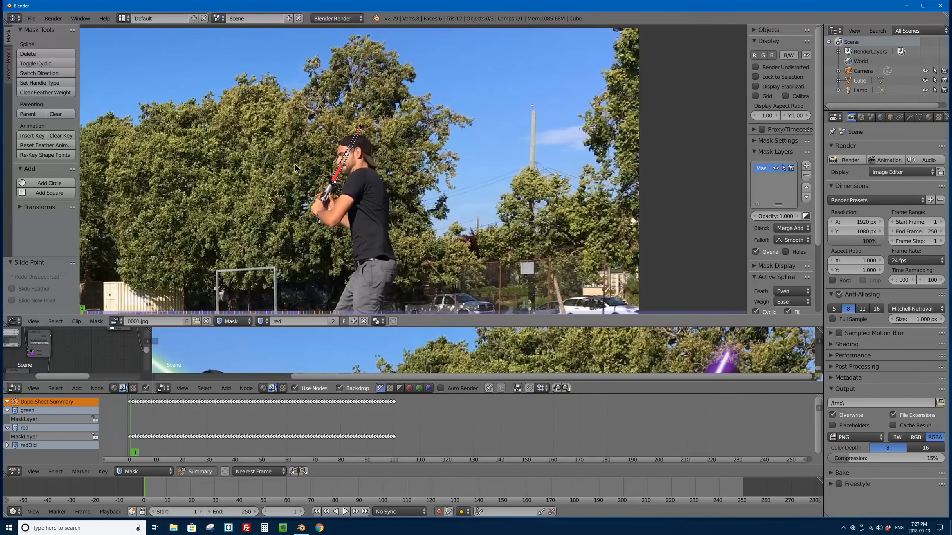
scroll(296, 168, up, 3)
scroll(298, 173, down, 5)
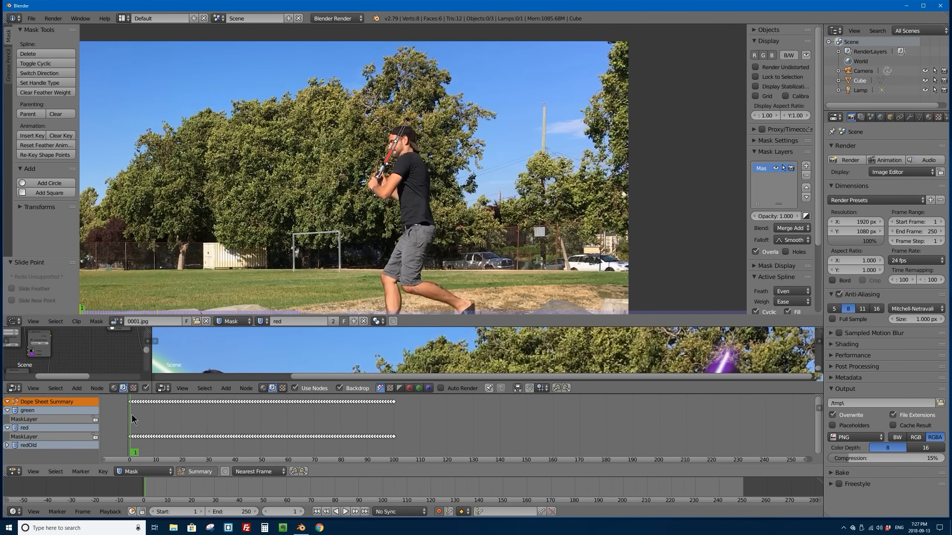
mouse_move(133, 419)
mouse_down()
mouse_move(177, 413)
mouse_move(142, 409)
mouse_up()
middle_drag(154, 411, 254, 399)
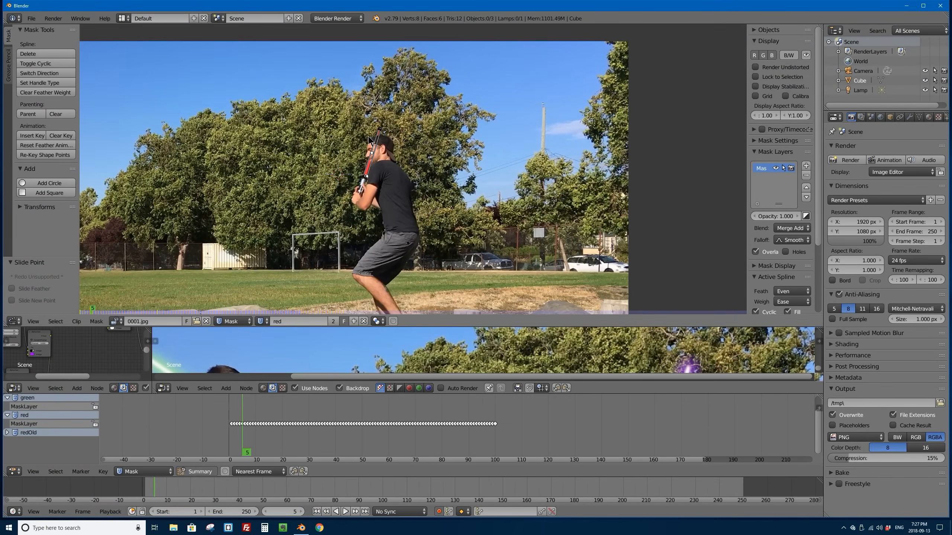
scroll(368, 149, up, 3)
scroll(331, 177, down, 3)
scroll(376, 181, up, 3)
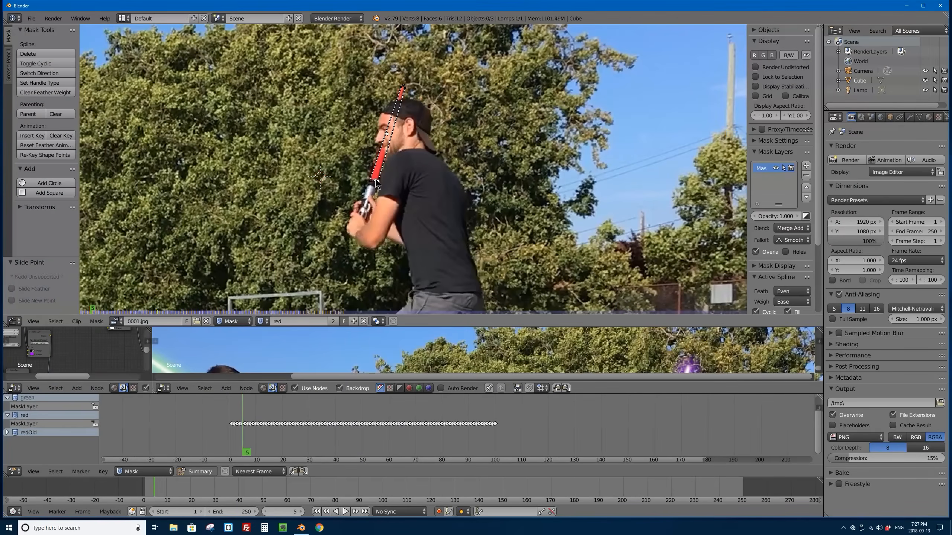
Step: Select all red mask points, play the mask animation through to frame 100, and return to frame 42
key(a)
key(alt+a)
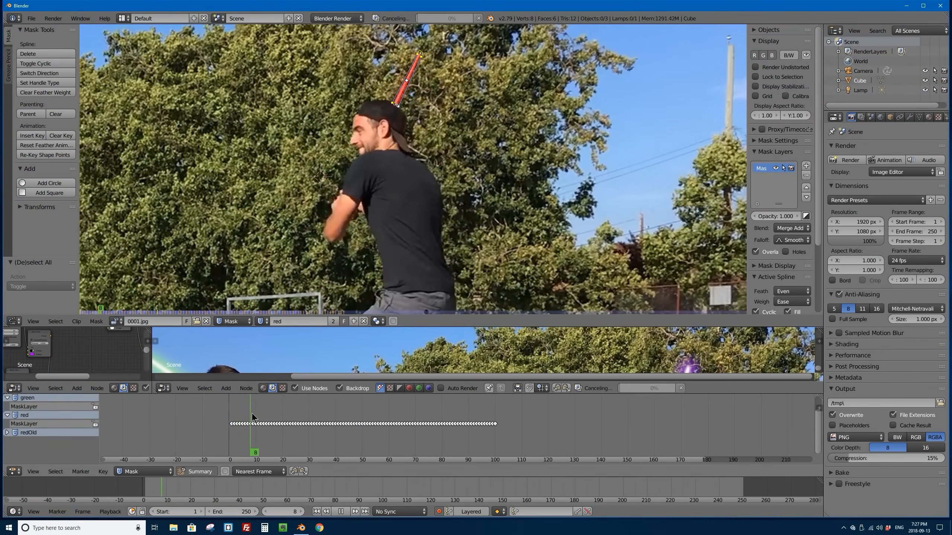
key(alt+a)
middle_drag(215, 73, 249, 117)
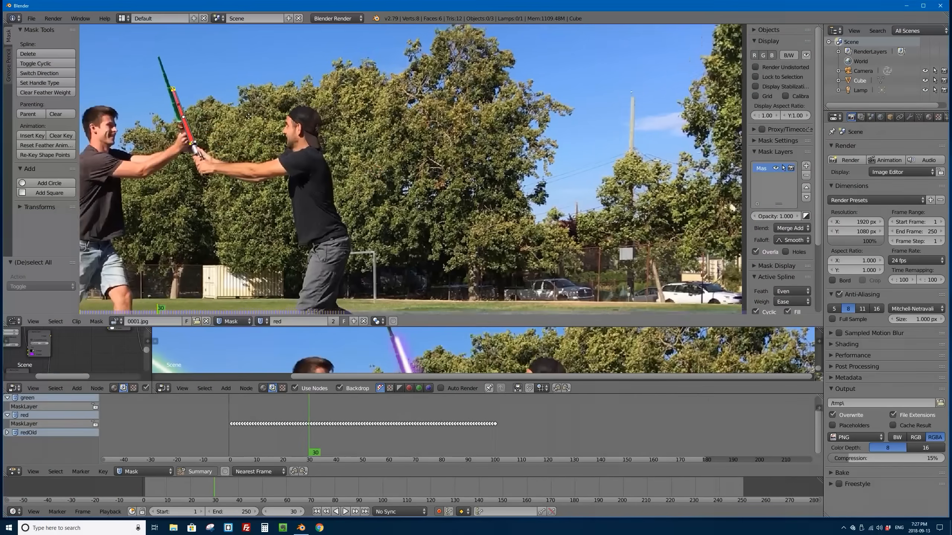
key(alt+a)
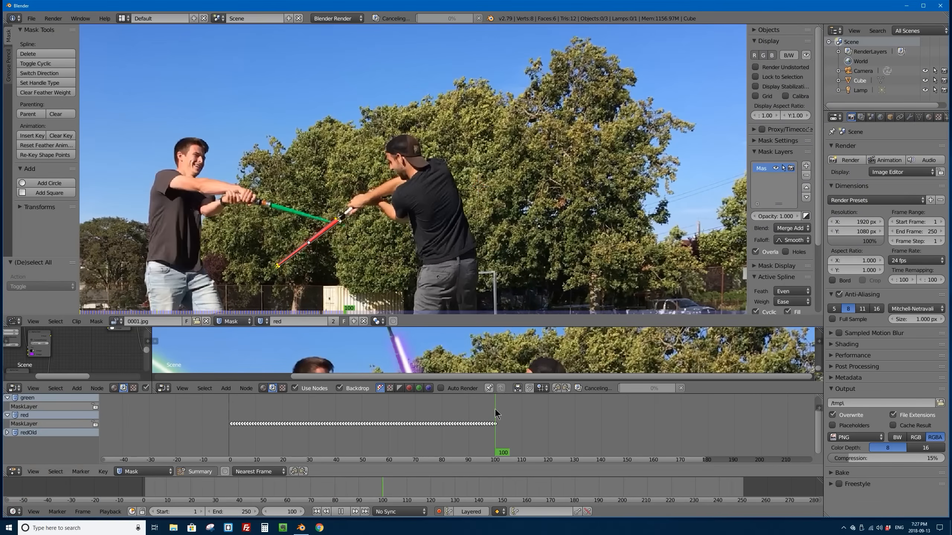
key(alt+a)
drag(495, 409, 341, 405)
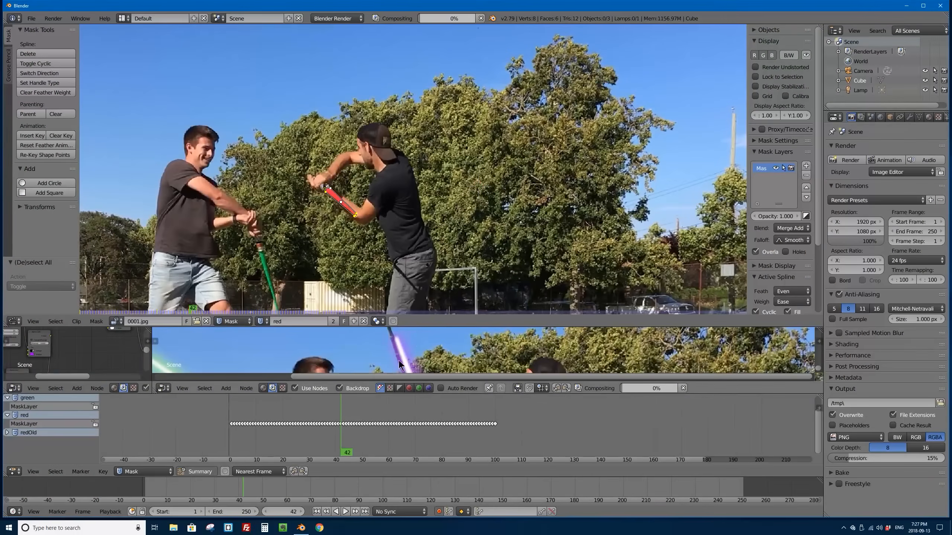
Step: Examine the red saber's glow at frame 42 in the enlarged composite preview, and return to the mask view
drag(398, 325, 386, 113)
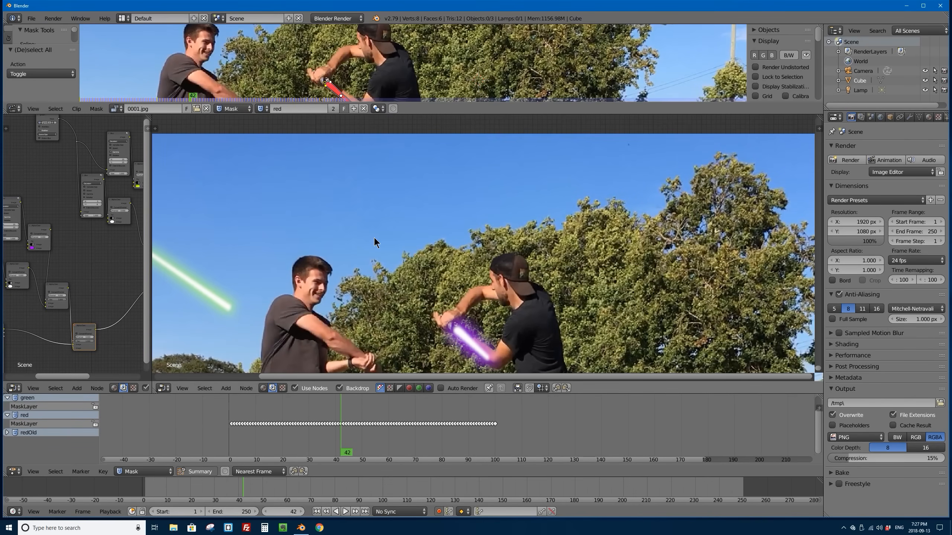
alt+middle_drag(354, 298, 340, 248)
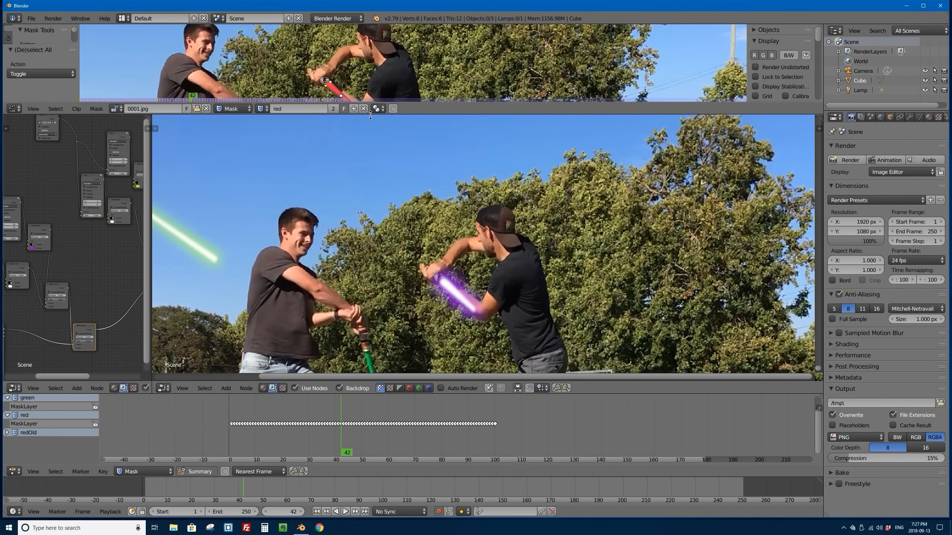
drag(370, 114, 352, 279)
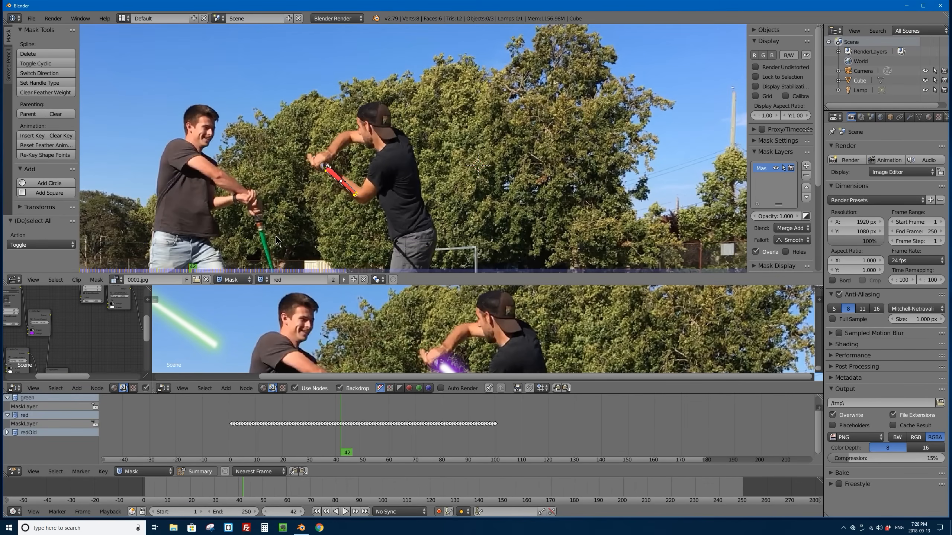
middle_drag(277, 240, 339, 163)
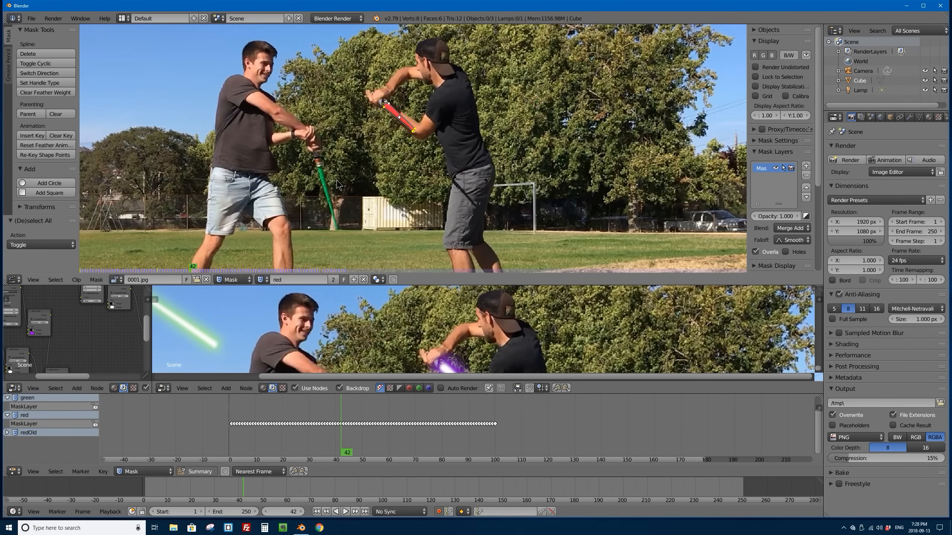
Step: Switch the active mask to green and go back to frame 1
click(263, 278)
click(264, 297)
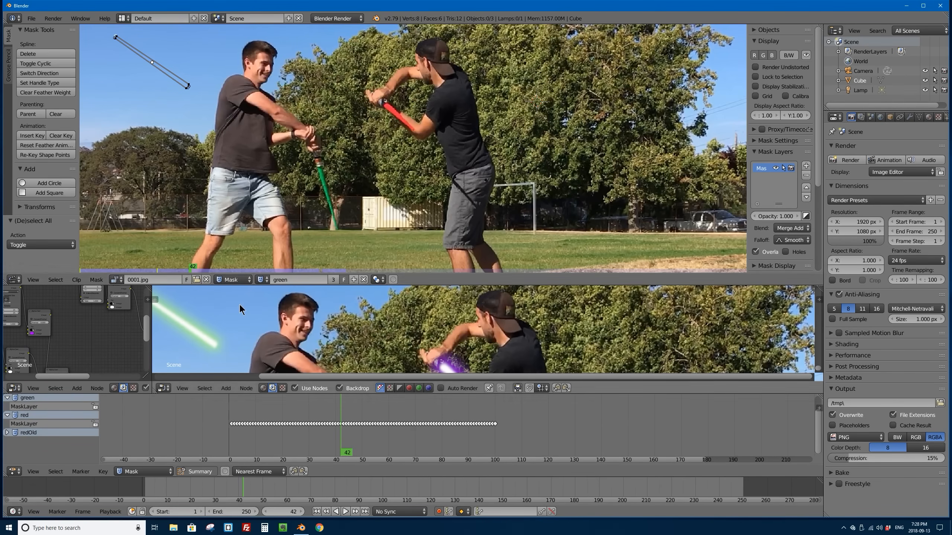
mouse_move(339, 414)
mouse_down()
mouse_move(264, 414)
mouse_move(277, 414)
mouse_up()
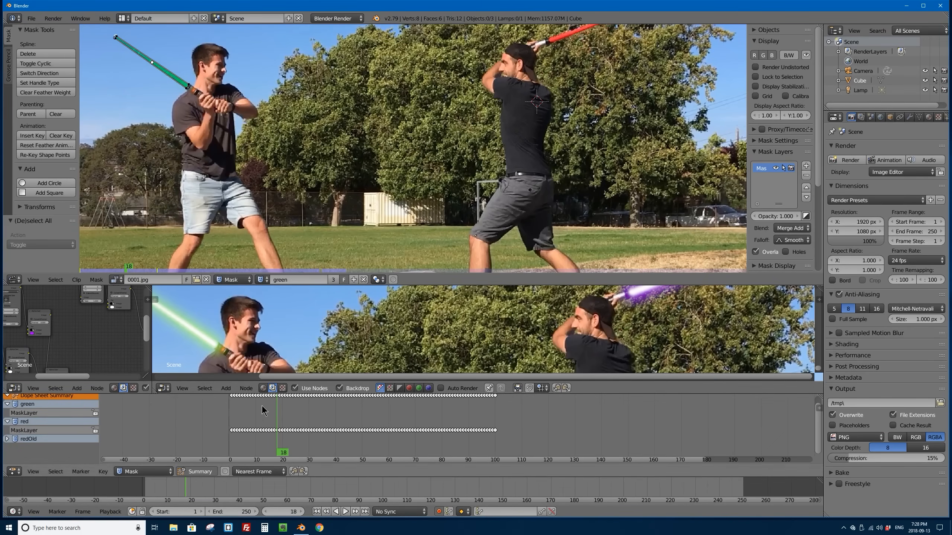
drag(263, 407, 227, 407)
key(alt+a)
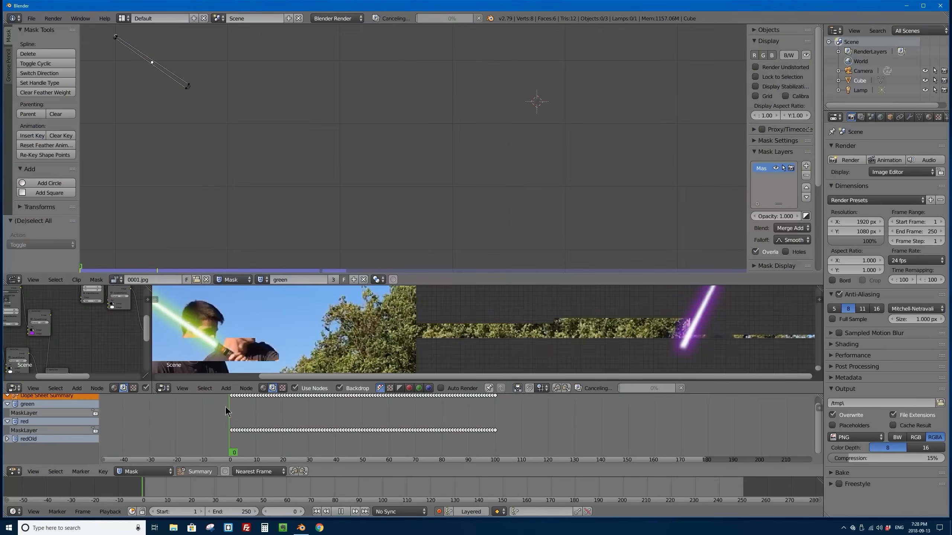
click(234, 408)
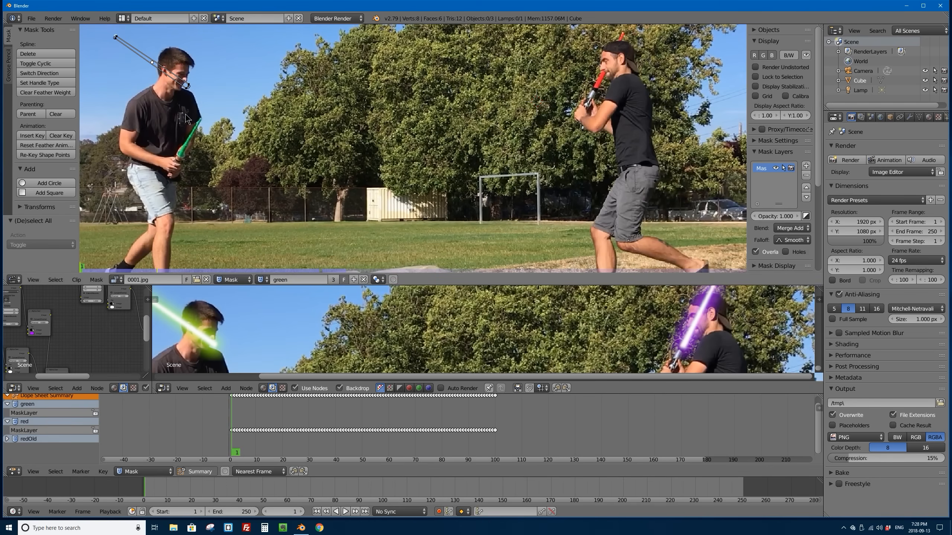
Step: Rotate the whole green mask to the green saber's angle at frame 1 and move it about 0.04 in X and -0.09 in Y onto the blade
key(a)
key(a)
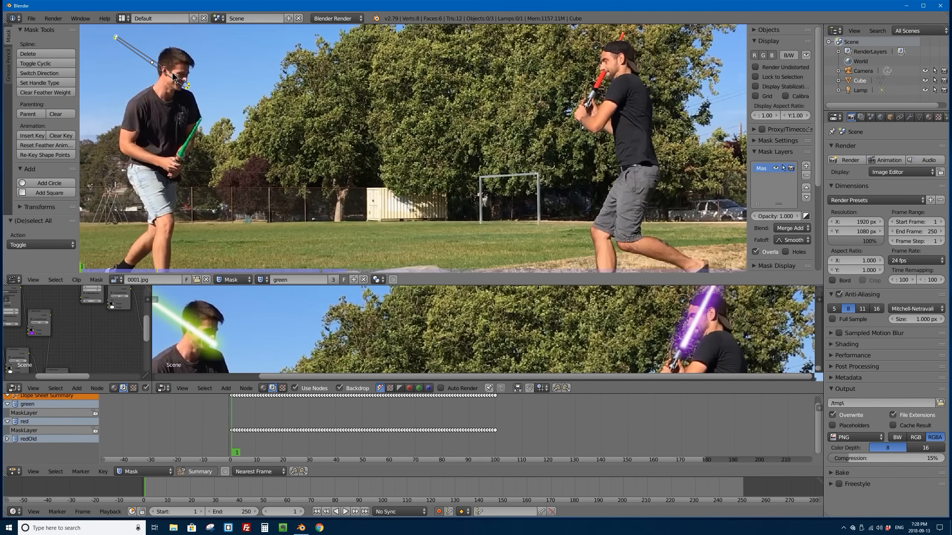
key(r)
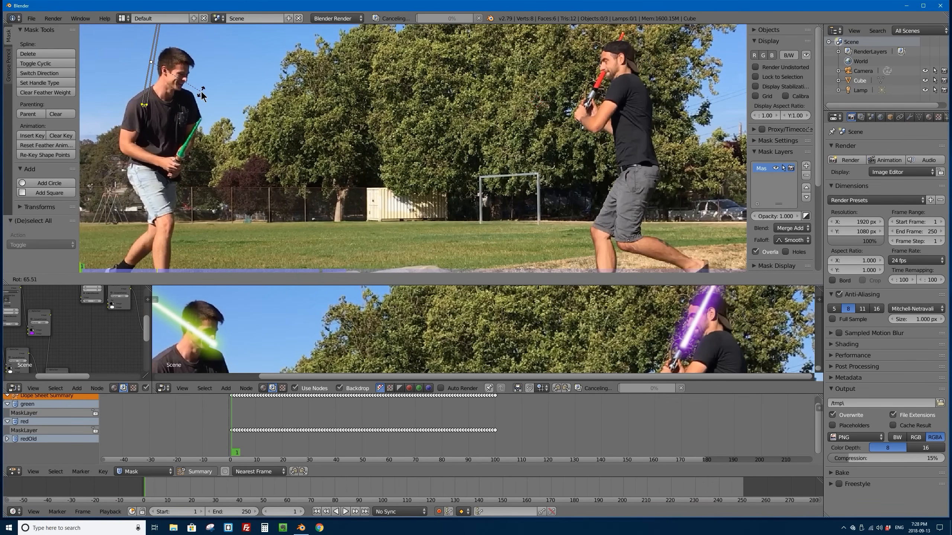
click(198, 94)
key(g)
click(211, 122)
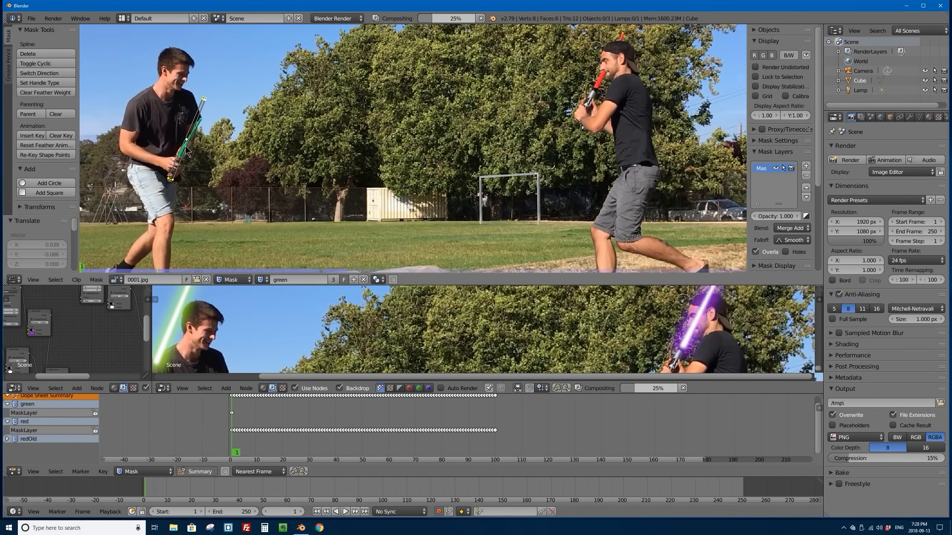
Step: Scale the green mask down and slide its tip and base points onto the ends of the green blade at frame 1
scroll(210, 123, up, 2)
middle_drag(148, 131, 381, 131)
scroll(287, 132, up, 1)
scroll(287, 135, up, 1)
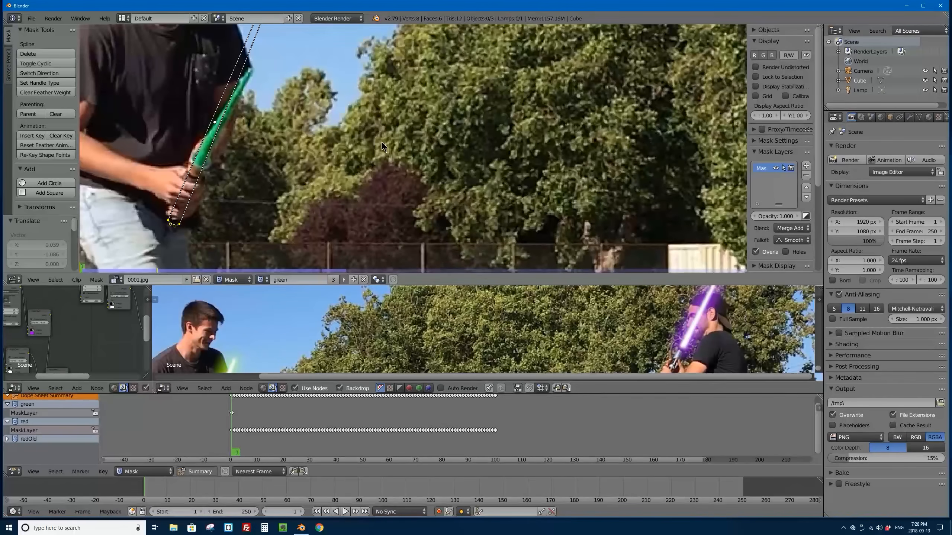
key(s)
click(242, 64)
drag(242, 63, 253, 72)
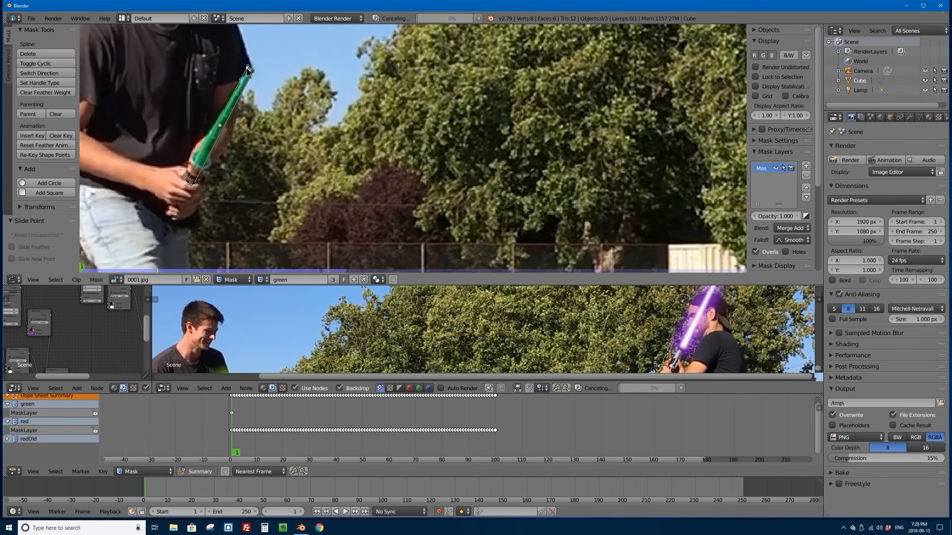
drag(189, 181, 193, 161)
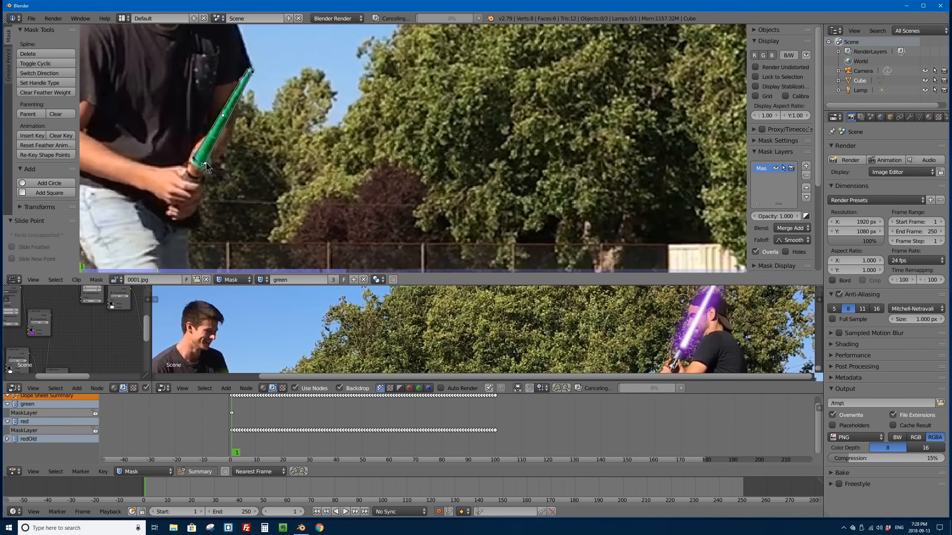
Step: Refine the green mask's base corner points so the outline follows the blade's edges just above the hilt
scroll(302, 147, up, 2)
middle_drag(302, 148, 354, 140)
scroll(243, 135, up, 3)
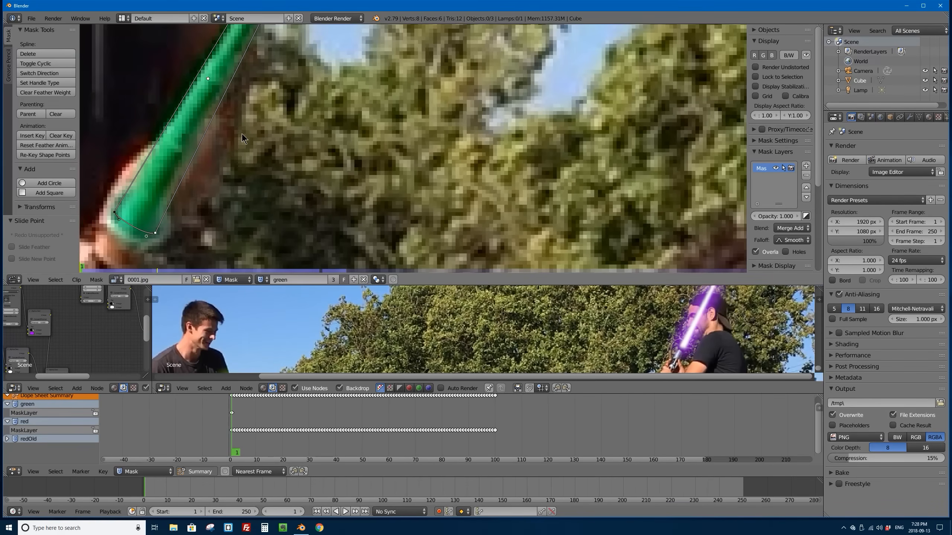
middle_drag(244, 135, 411, 126)
drag(303, 216, 299, 222)
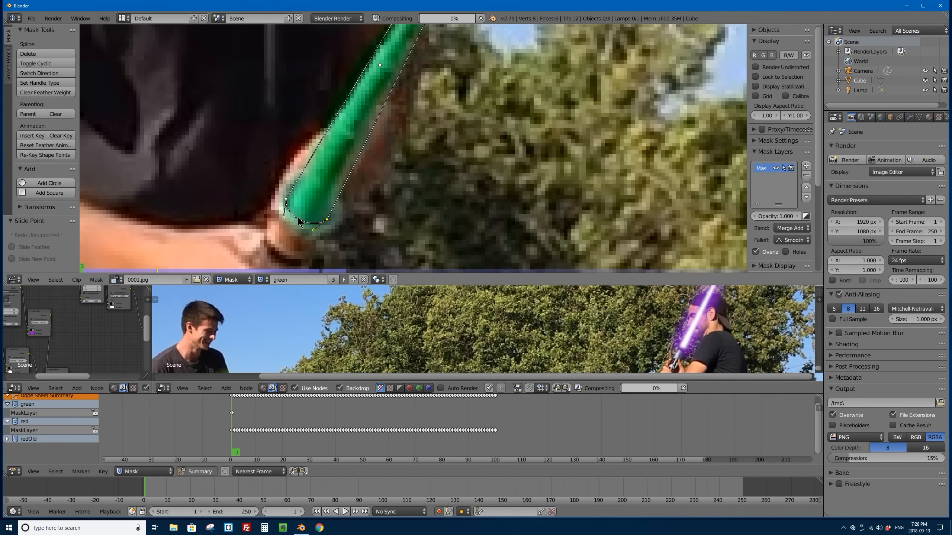
Step: Fine-tune the green mask's upper end by sliding its point closer to the blade's tip
scroll(298, 218, down, 2)
scroll(381, 65, up, 2)
middle_drag(381, 65, 324, 105)
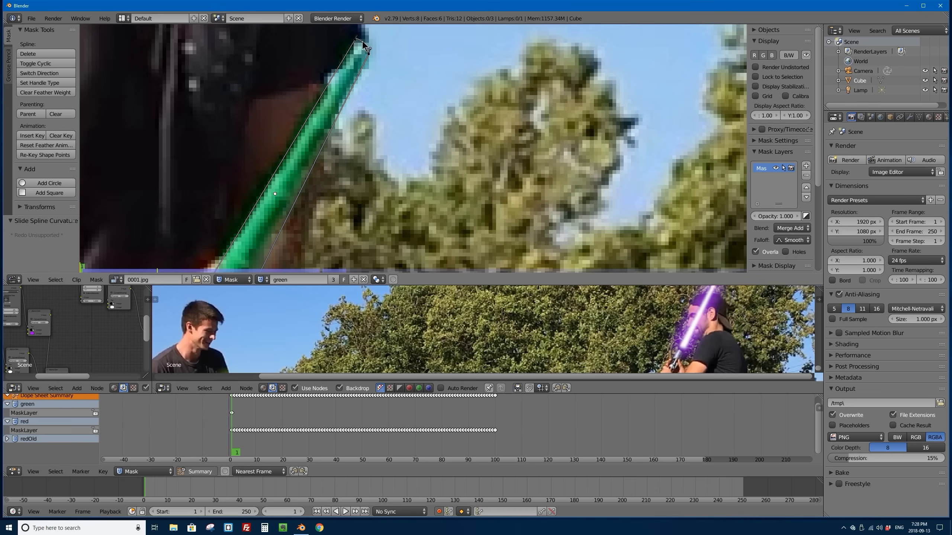
drag(363, 45, 365, 49)
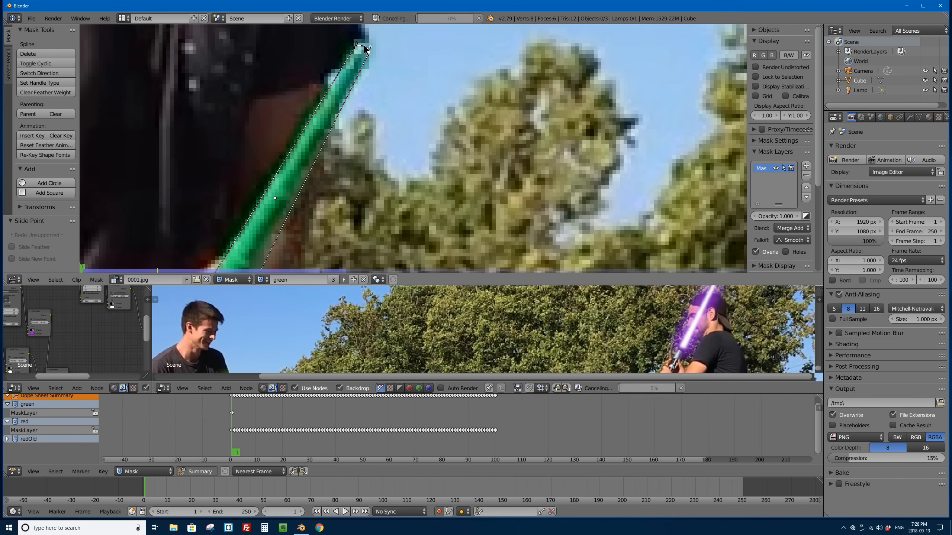
scroll(339, 175, down, 3)
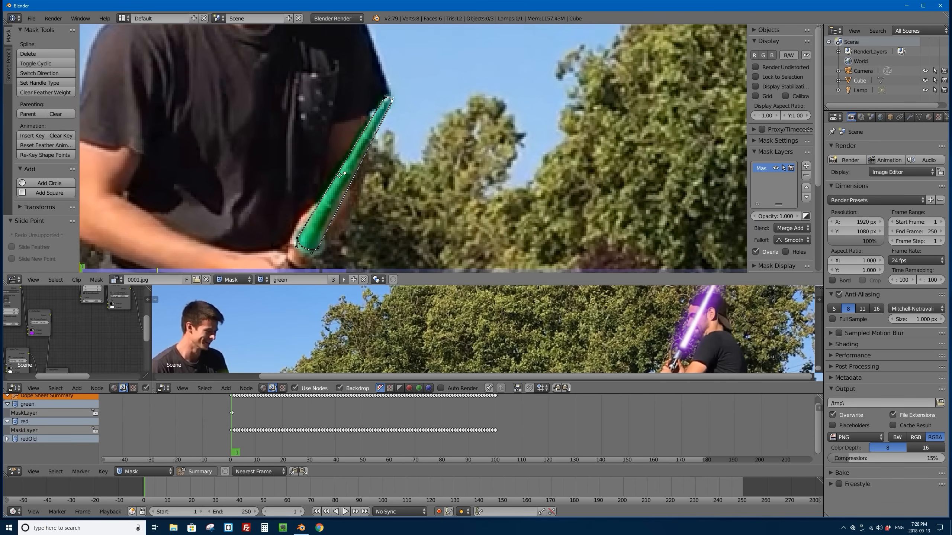
middle_drag(339, 176, 361, 125)
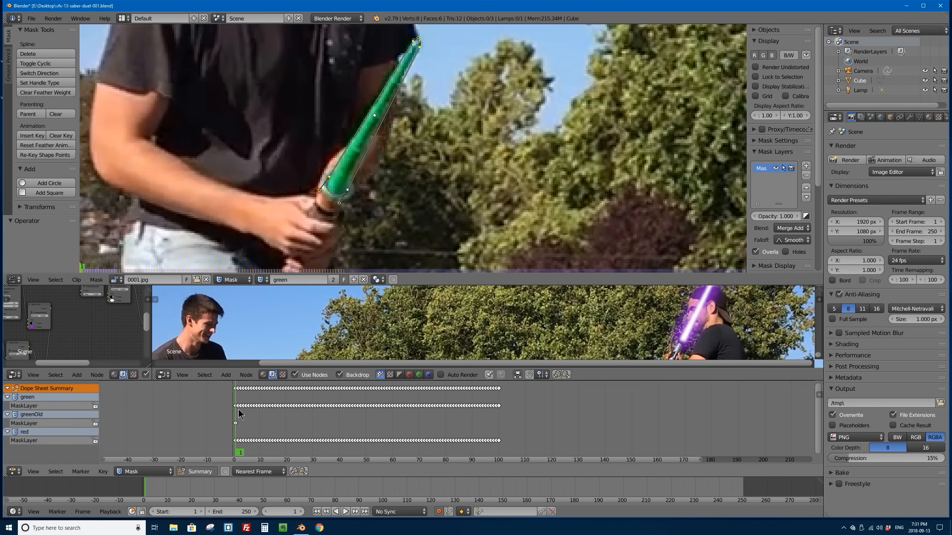
Step: Check the green mask's tracking of the saber by scrubbing the keyframed animation around frame 13 and on to frame 45
drag(239, 414, 270, 414)
scroll(379, 121, down, 4)
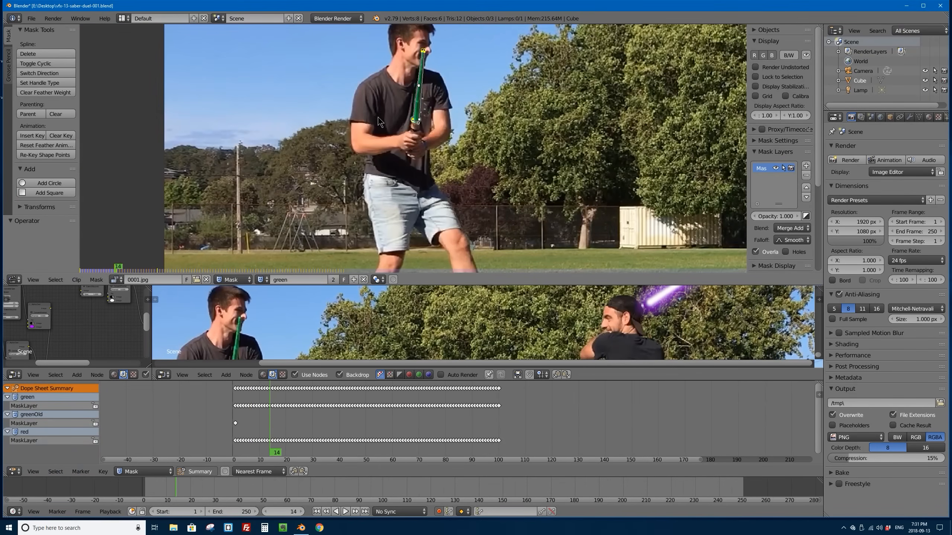
drag(291, 411, 267, 409)
scroll(411, 156, down, 3)
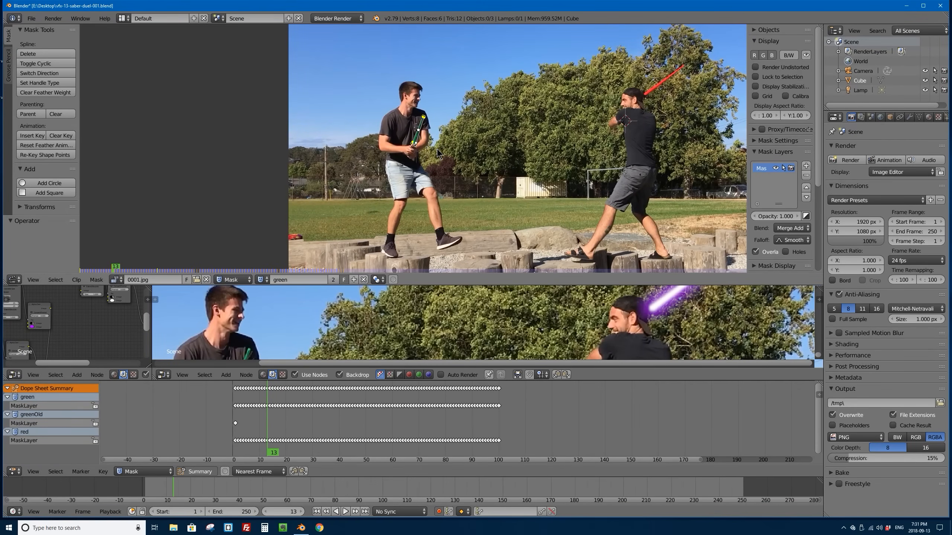
scroll(437, 153, up, 2)
click(31, 18)
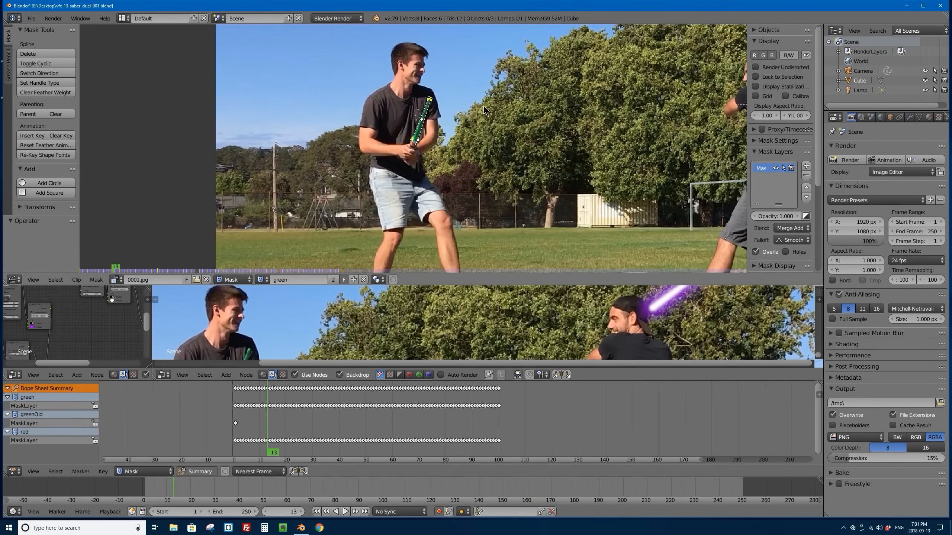
middle_drag(556, 147, 400, 159)
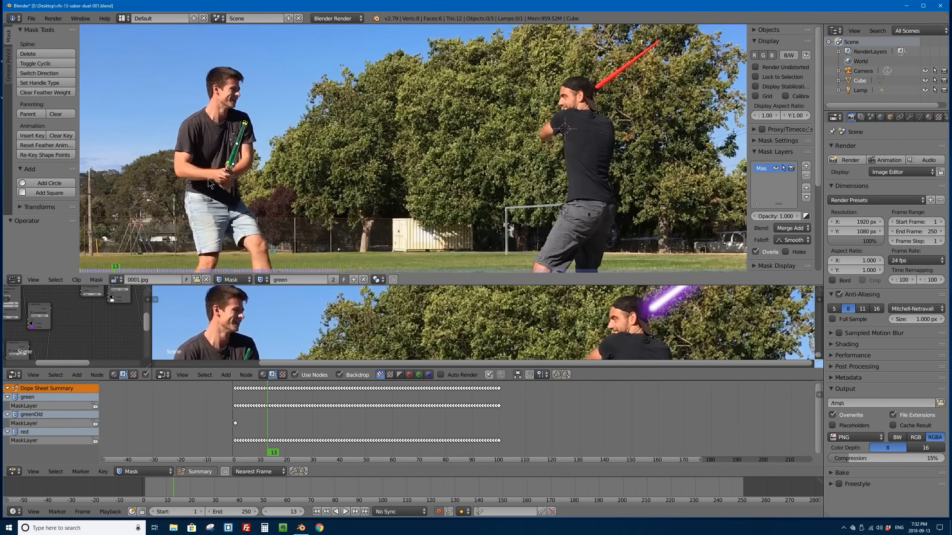
scroll(276, 153, up, 2)
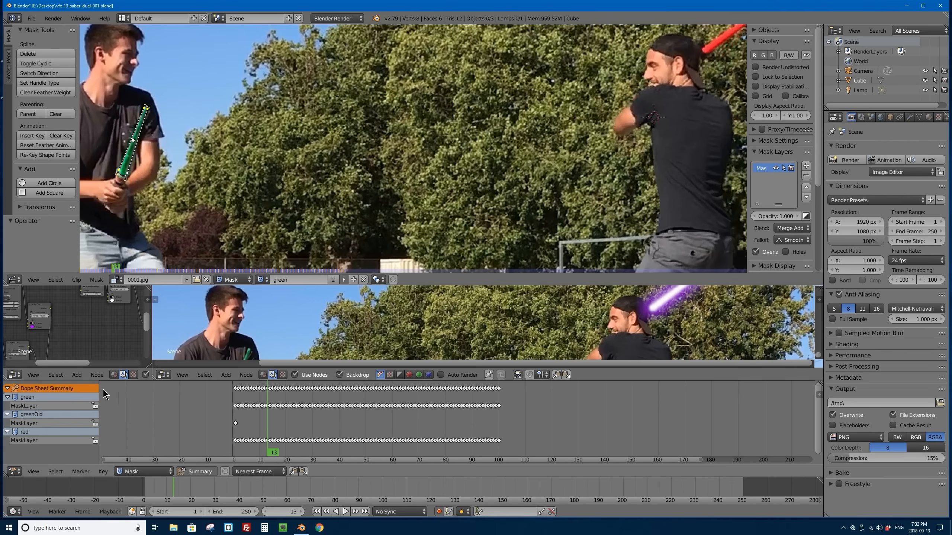
middle_drag(253, 206, 354, 209)
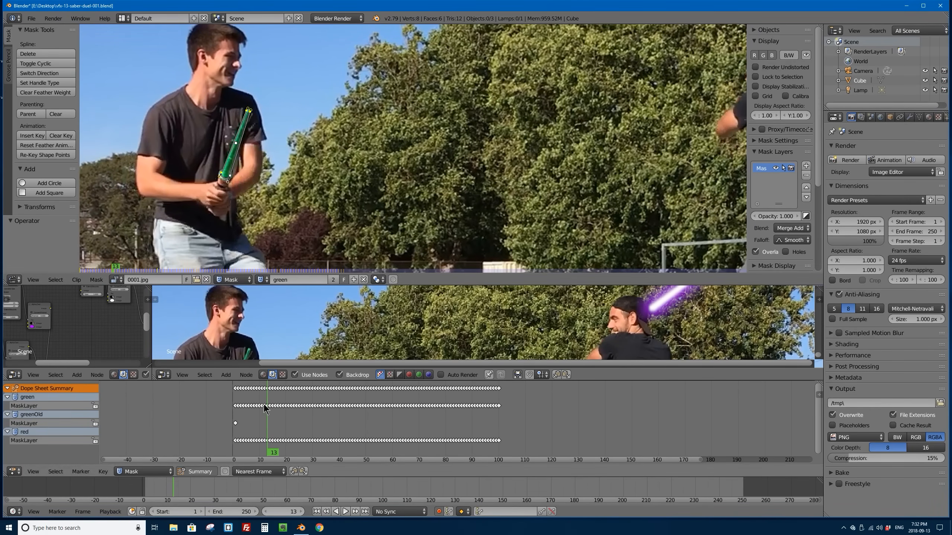
drag(265, 405, 353, 403)
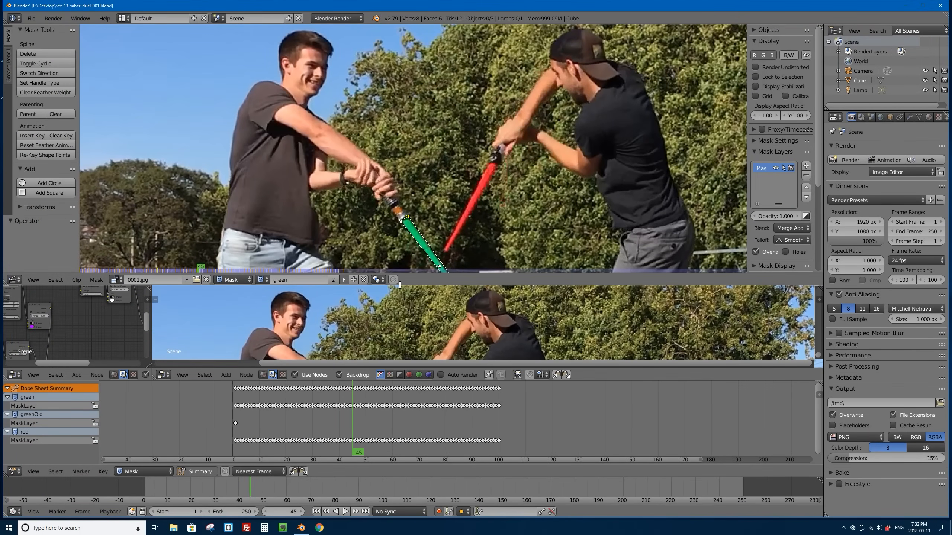
Step: Enlarge the composite preview, play the saber glows from frame 40 to 50, and go back to frame 41
drag(399, 285, 375, 50)
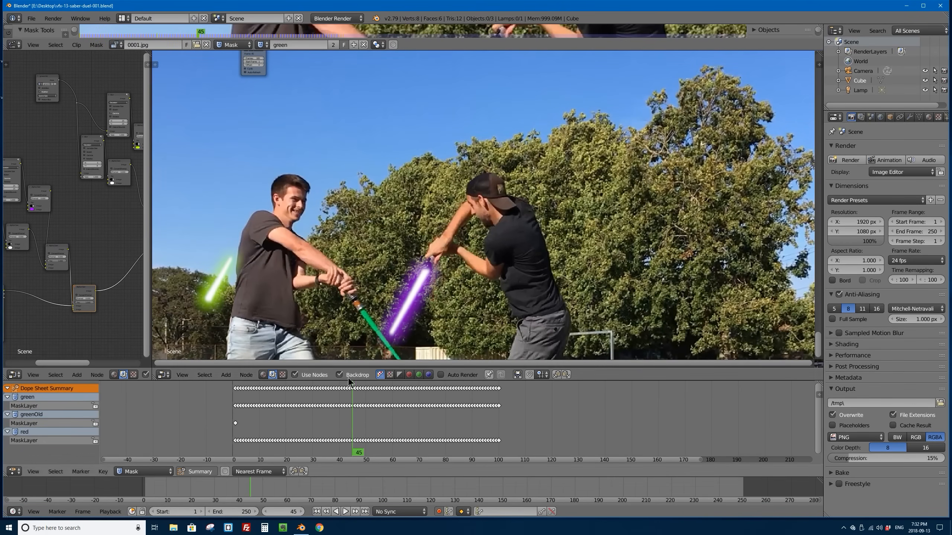
click(339, 411)
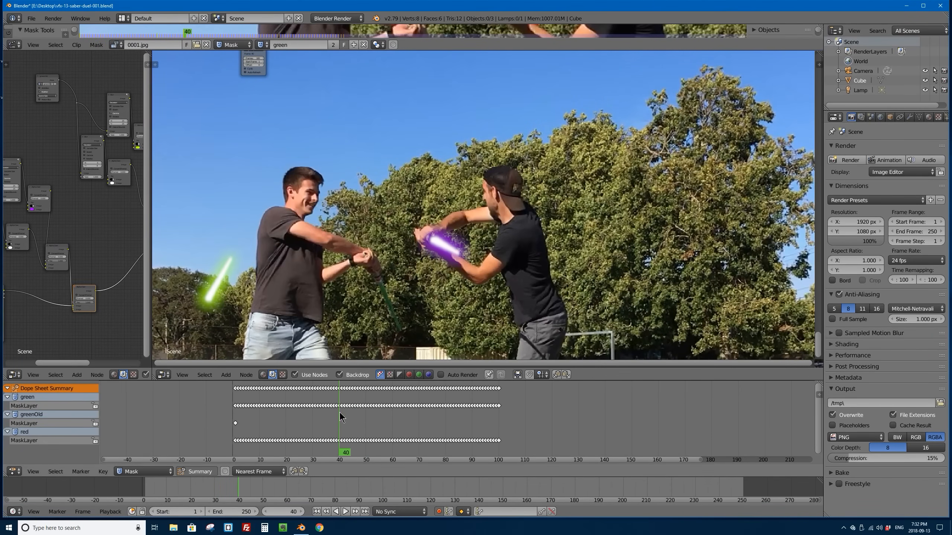
key(alt+a)
key(alt+a)
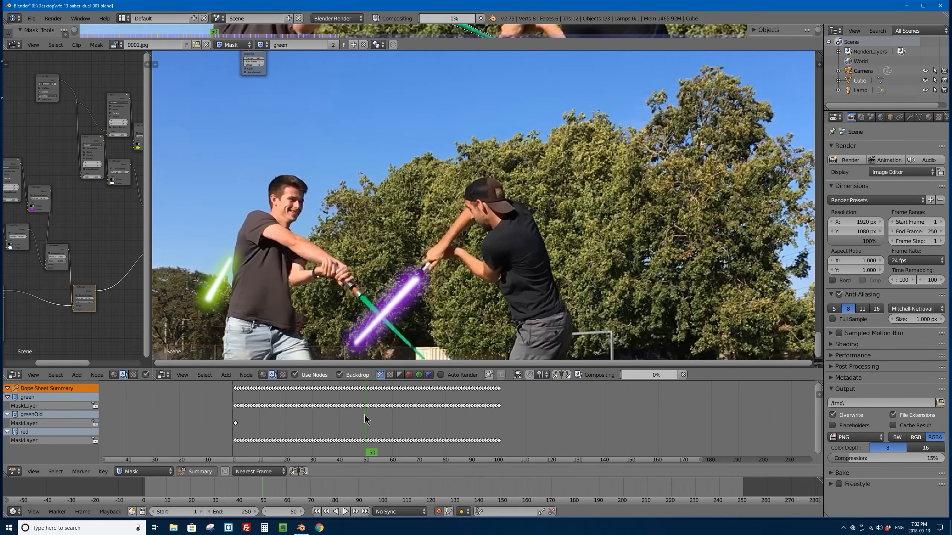
click(340, 410)
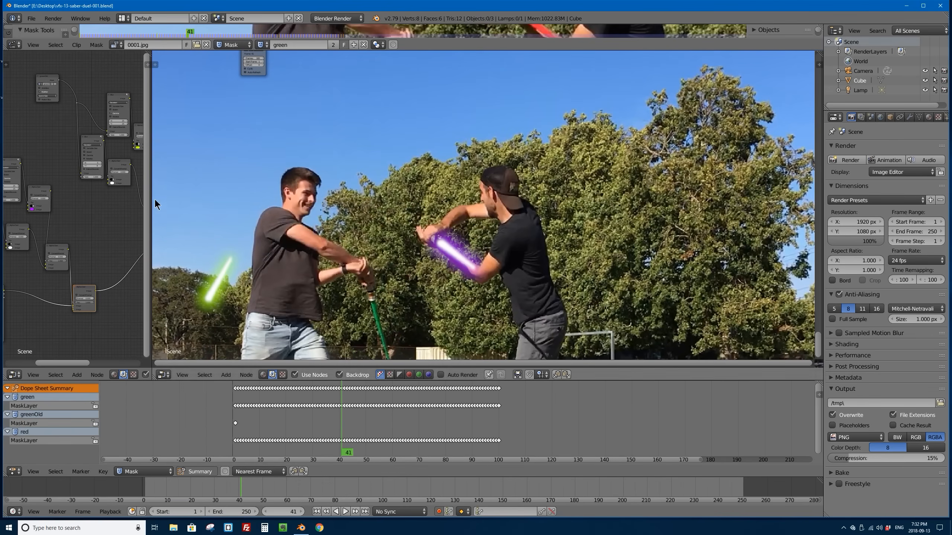
Step: Enlarge the node view, widen the greenOld mask node, and switch its mask to green
drag(151, 196, 525, 195)
scroll(276, 106, up, 3)
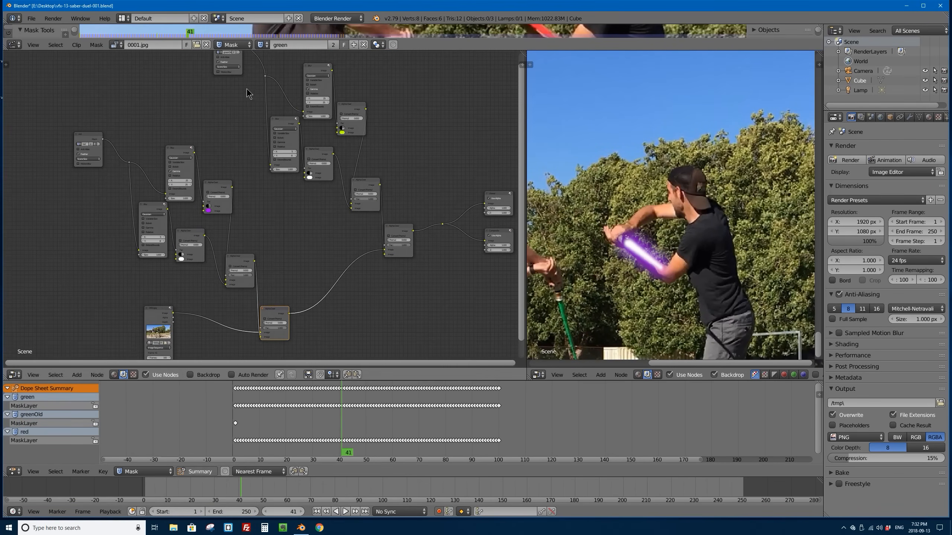
middle_drag(221, 95, 179, 215)
scroll(180, 214, up, 6)
middle_drag(114, 183, 193, 195)
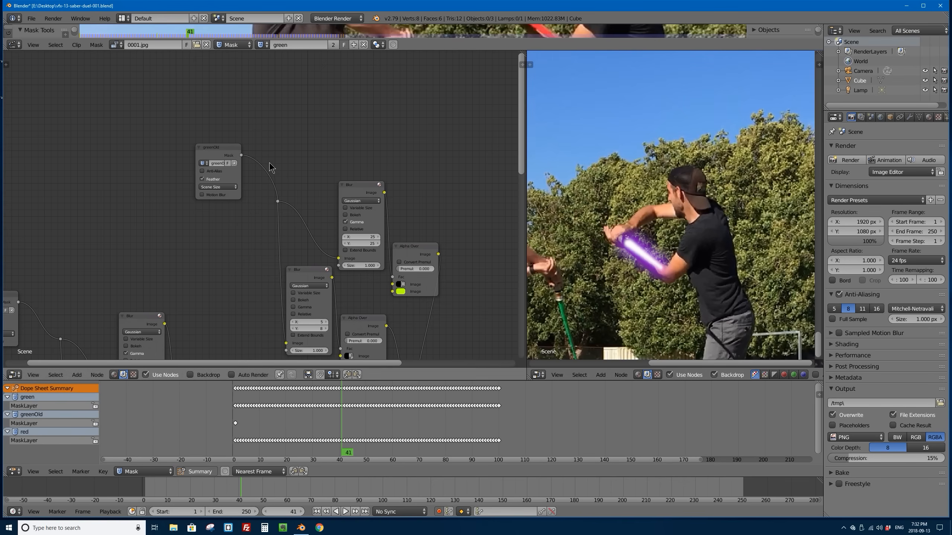
scroll(262, 163, up, 2)
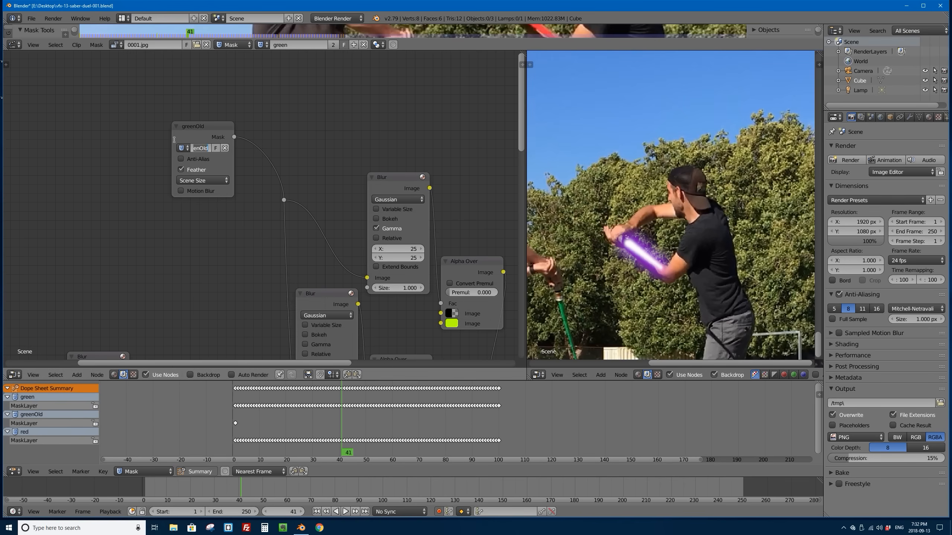
drag(172, 138, 116, 136)
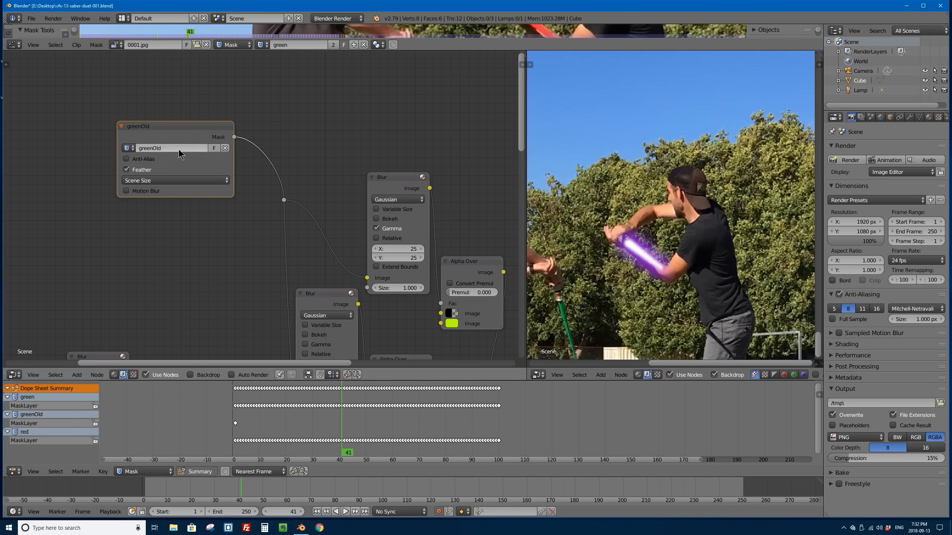
click(130, 149)
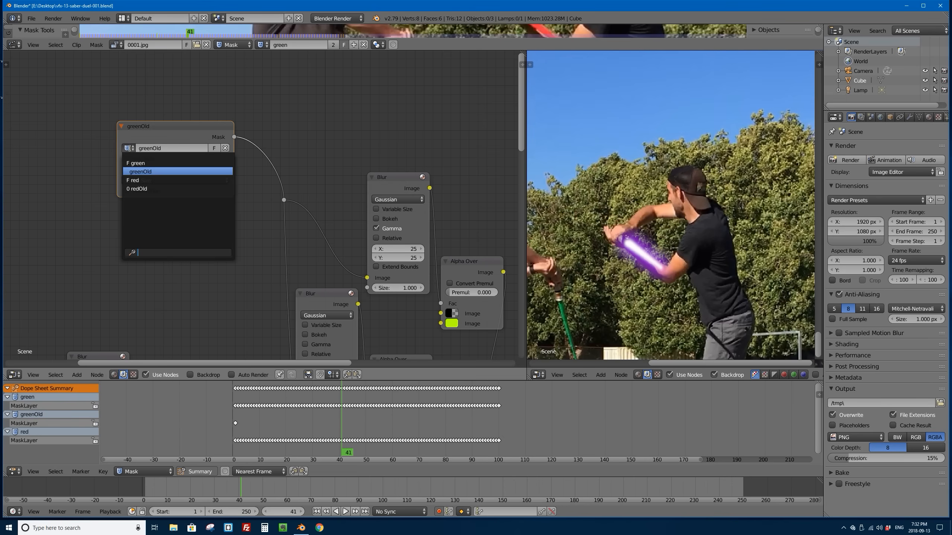
click(144, 163)
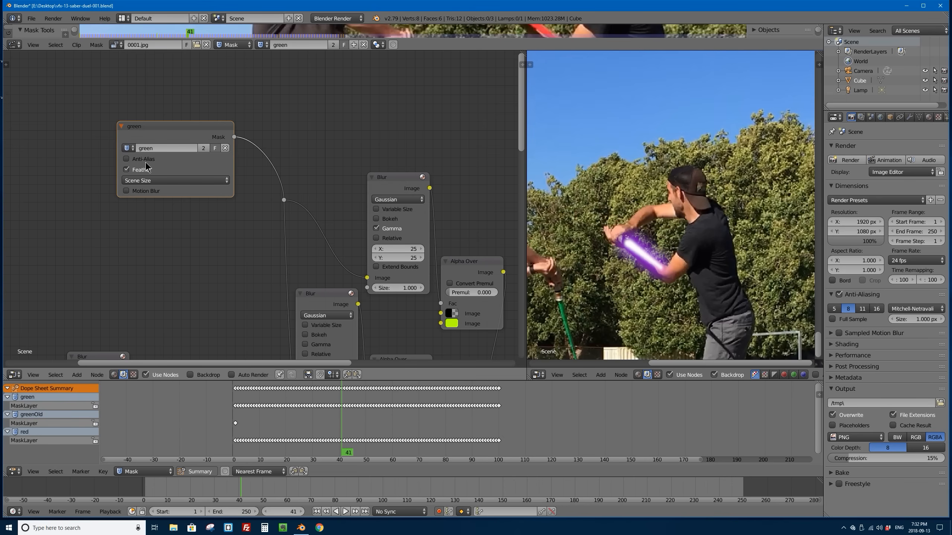
Step: Widen the composite preview and examine both saber glows around frames 33 and 37 and on to frame 89
drag(526, 149, 216, 150)
scroll(405, 244, down, 3)
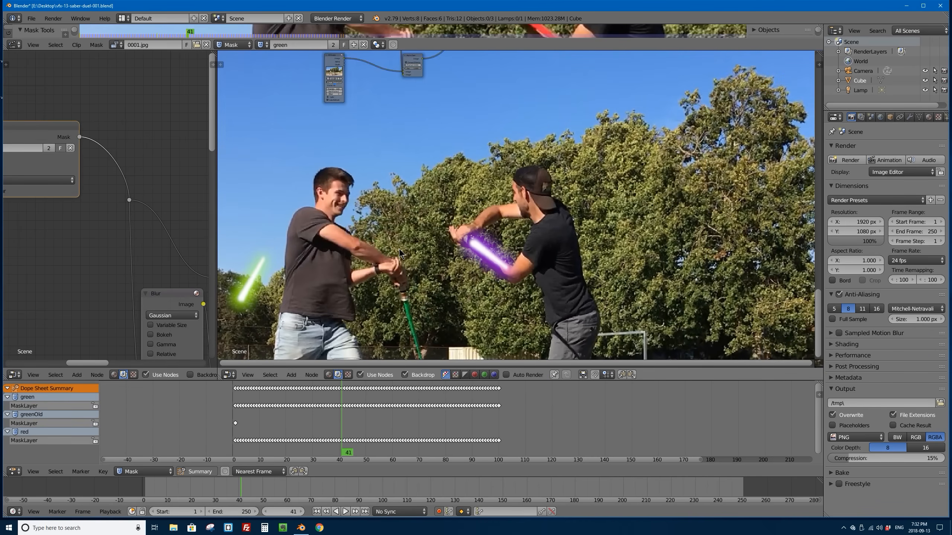
key(Left)
key(Left)
key(Left)
key(Left)
key(Left)
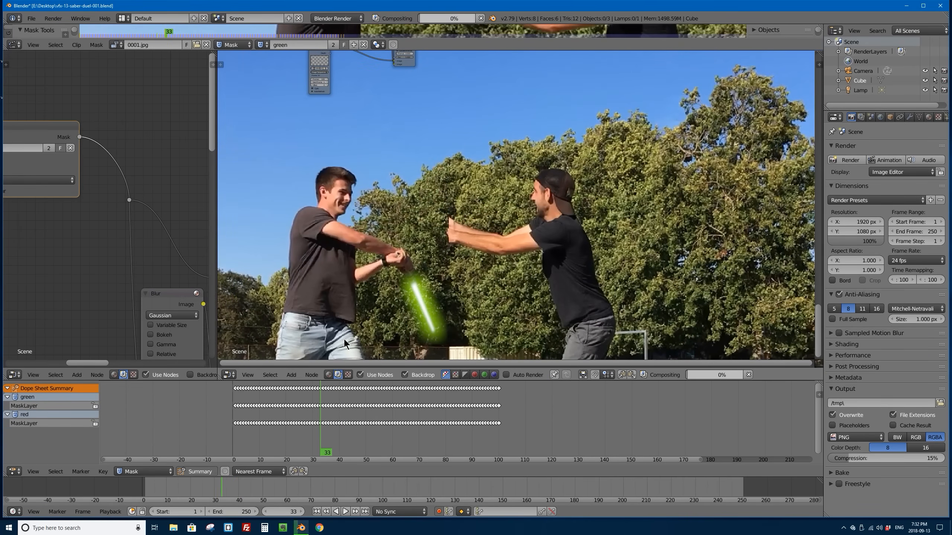
key(Right)
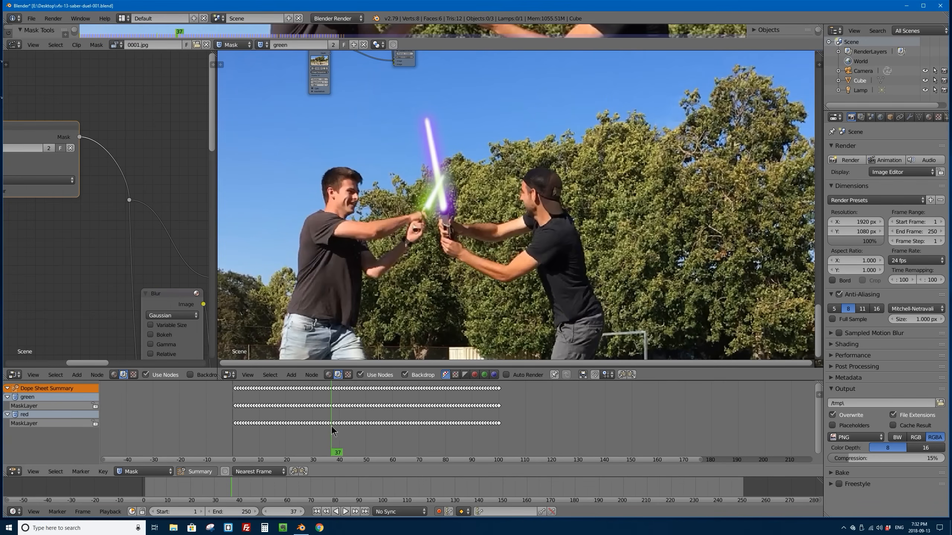
drag(332, 400, 467, 402)
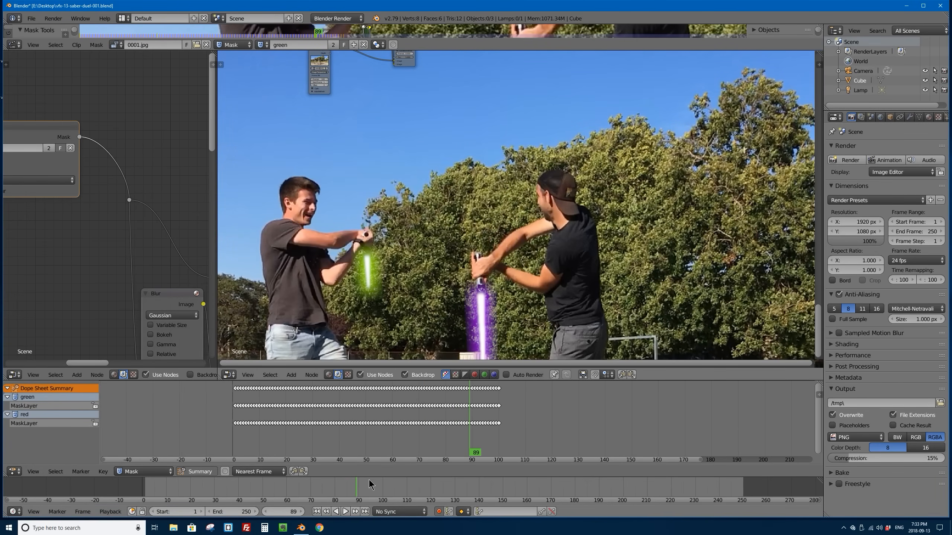
Step: Set the scene's end frame to 100 and jump to the last frame
click(235, 513)
text(100)
key(Return)
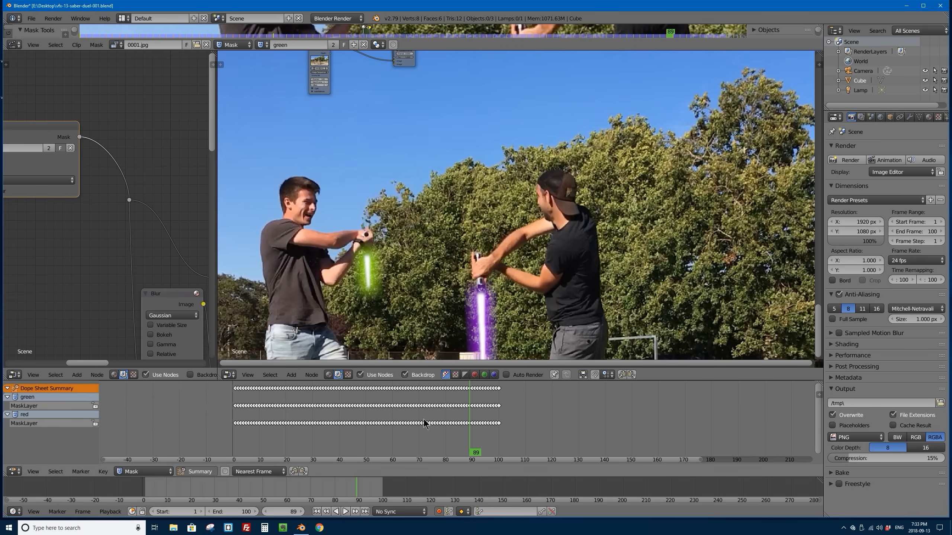
key(shift+Right)
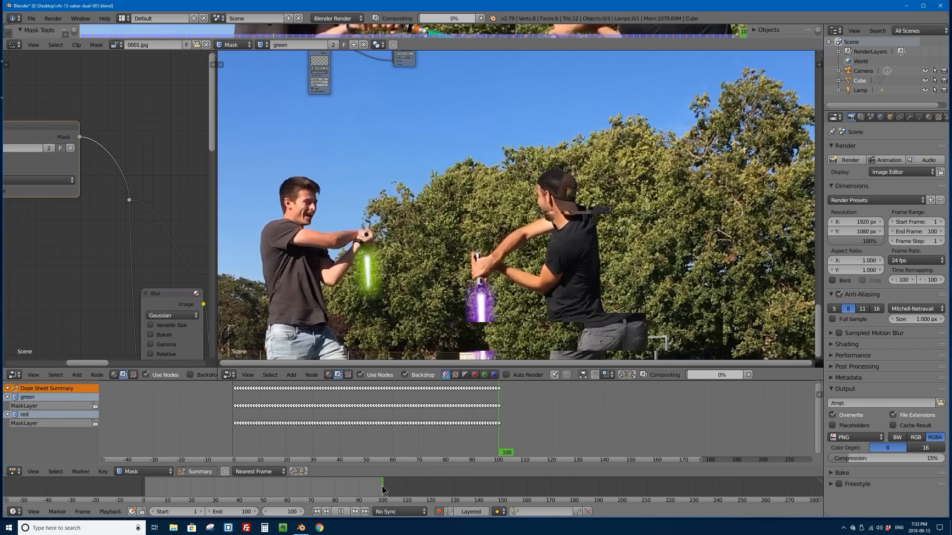